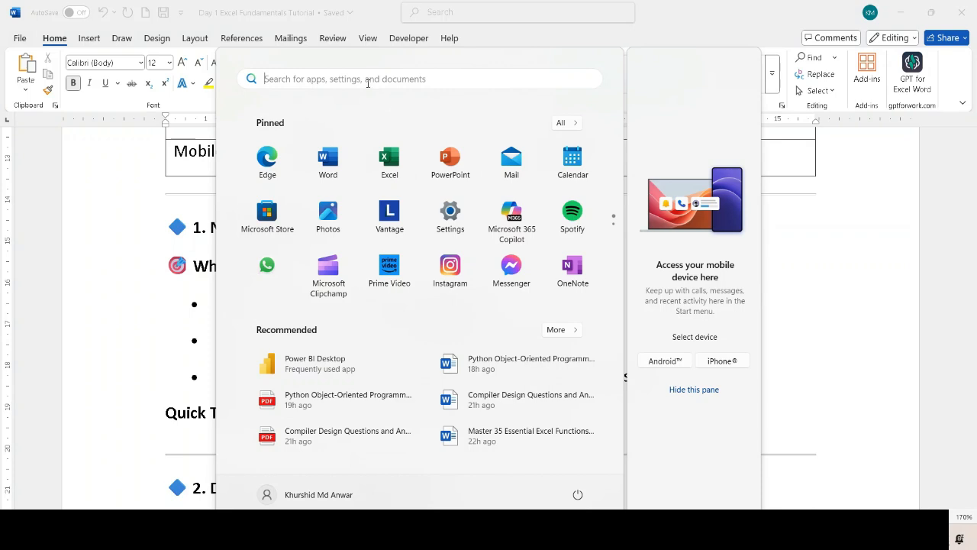
# - Search the Start menu for Excel and launch it, returning to the beginning of the Word tutorial document
pyautogui.write('exce')
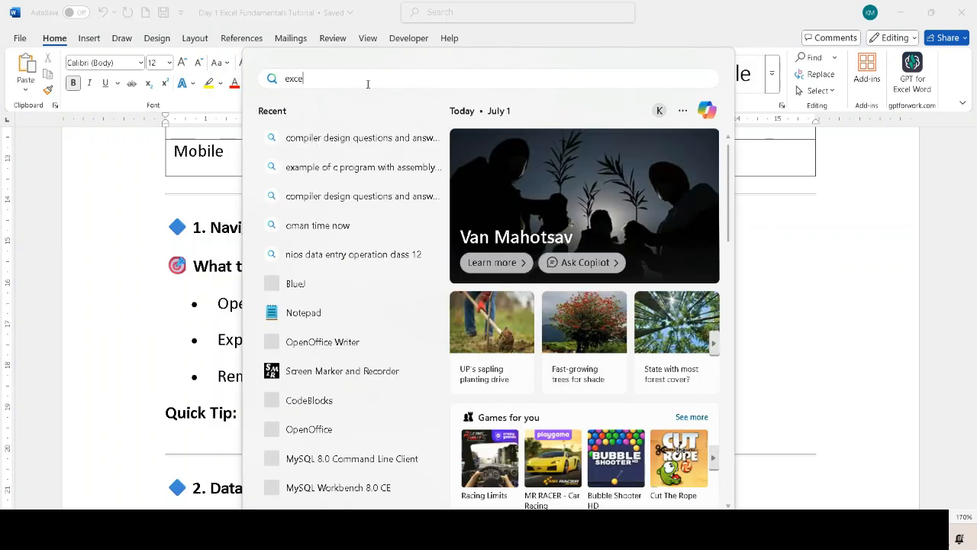
pyautogui.write('l')
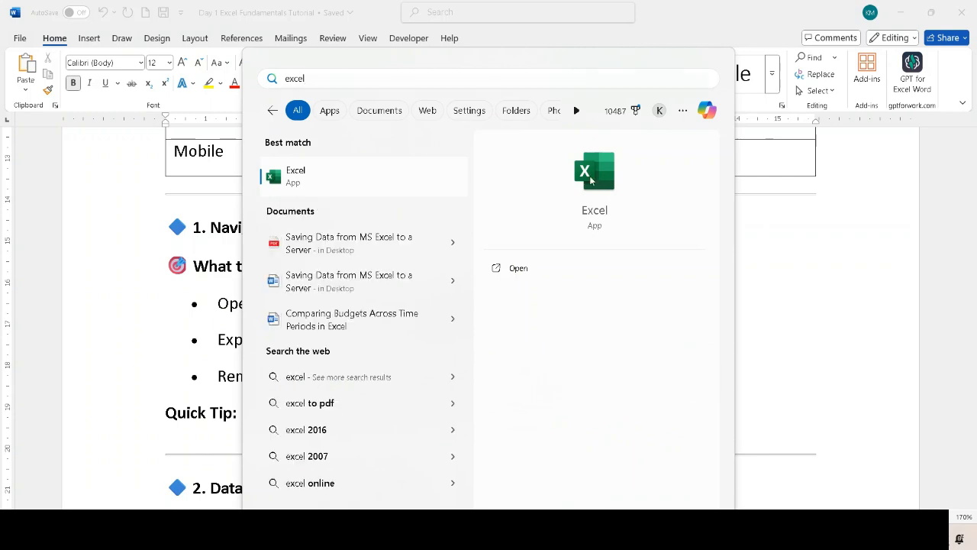
pyautogui.click(592, 206)
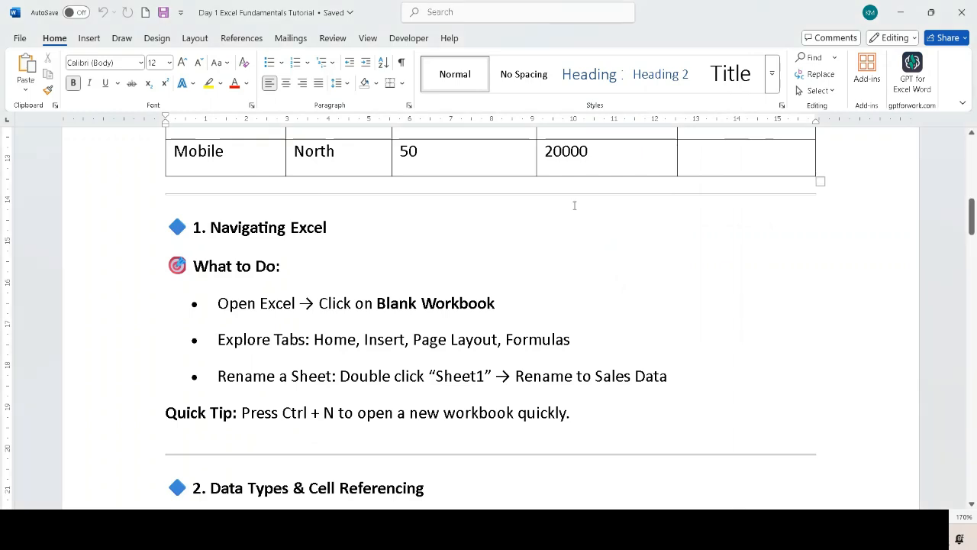
pyautogui.scroll(5, 574, 205)
pyautogui.scroll(5, 618, 271)
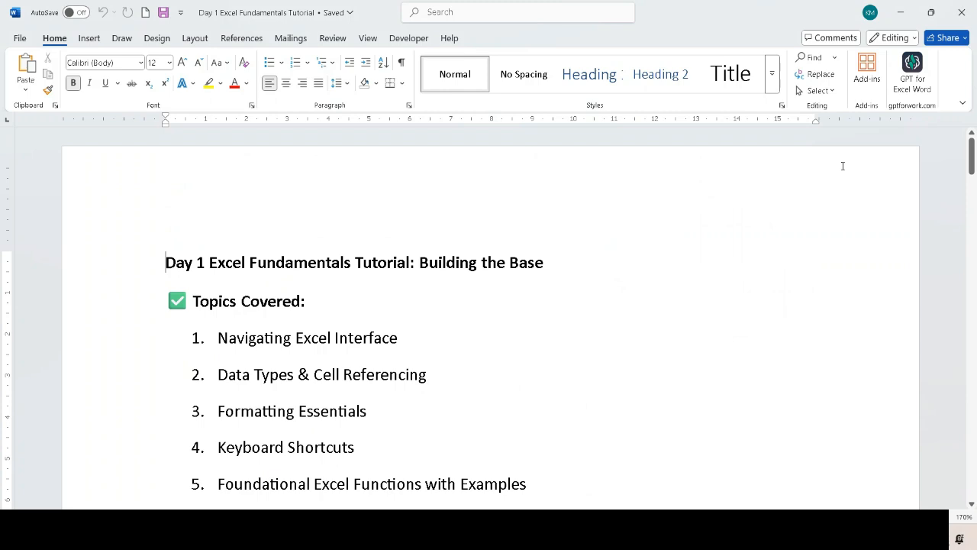
# - Launch Excel from the pinned apps and minimize the Word document
pyautogui.press('super')
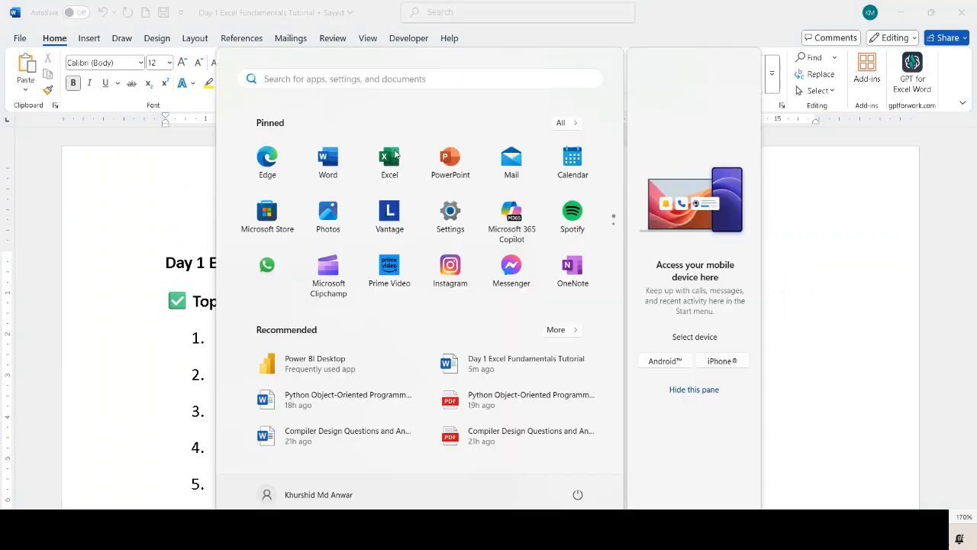
pyautogui.click(394, 154)
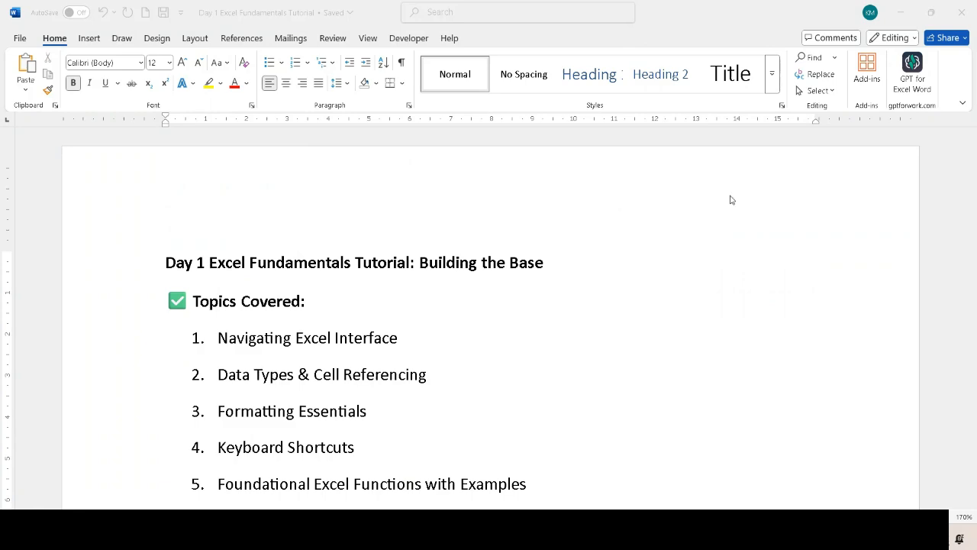
pyautogui.click(910, 8)
pyautogui.click(899, 10)
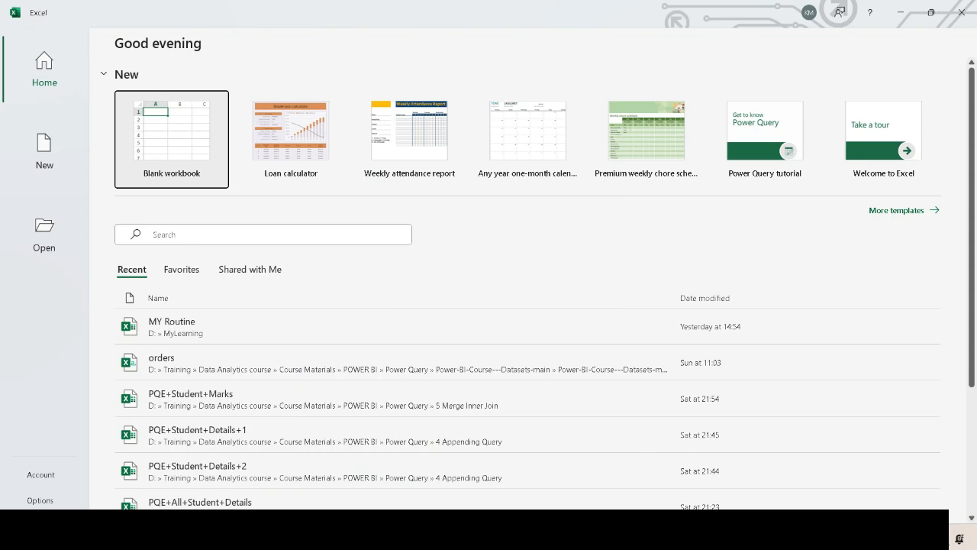
# - Bring up the screen marker and pen a grid of three vertical and three horizontal lines over the Excel start page
pyautogui.press('super+s')
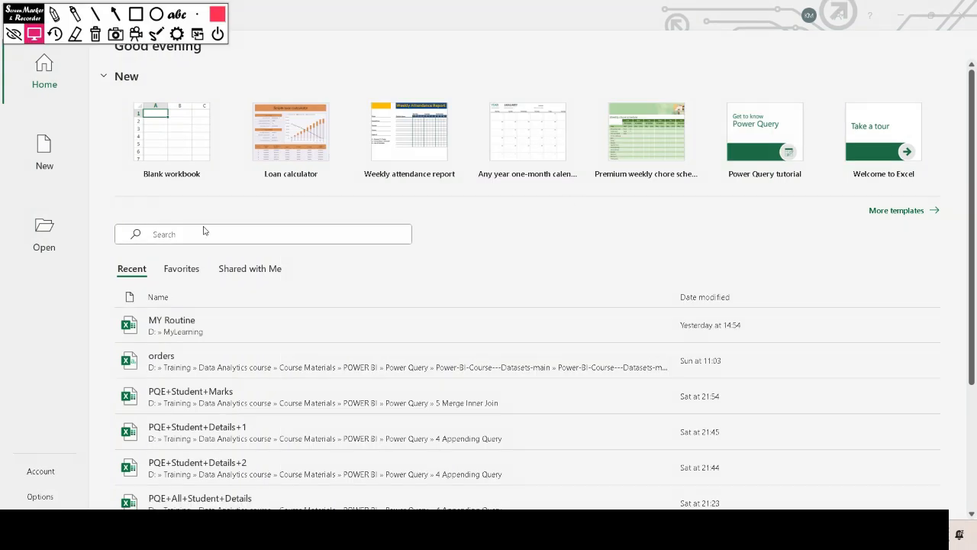
pyautogui.click(59, 16)
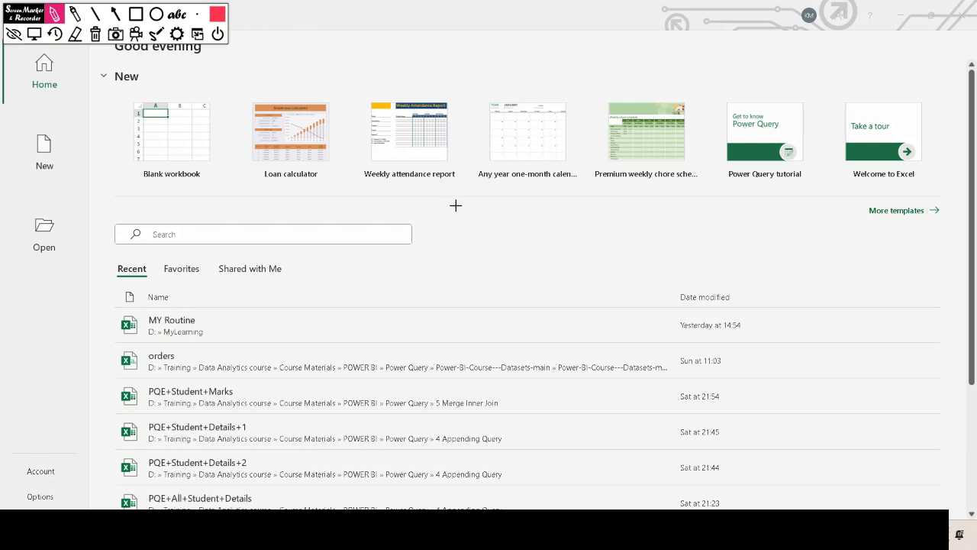
pyautogui.moveTo(456, 203); pyautogui.dragTo(463, 260)
pyautogui.moveTo(493, 196); pyautogui.dragTo(506, 254)
pyautogui.moveTo(550, 186); pyautogui.dragTo(566, 245)
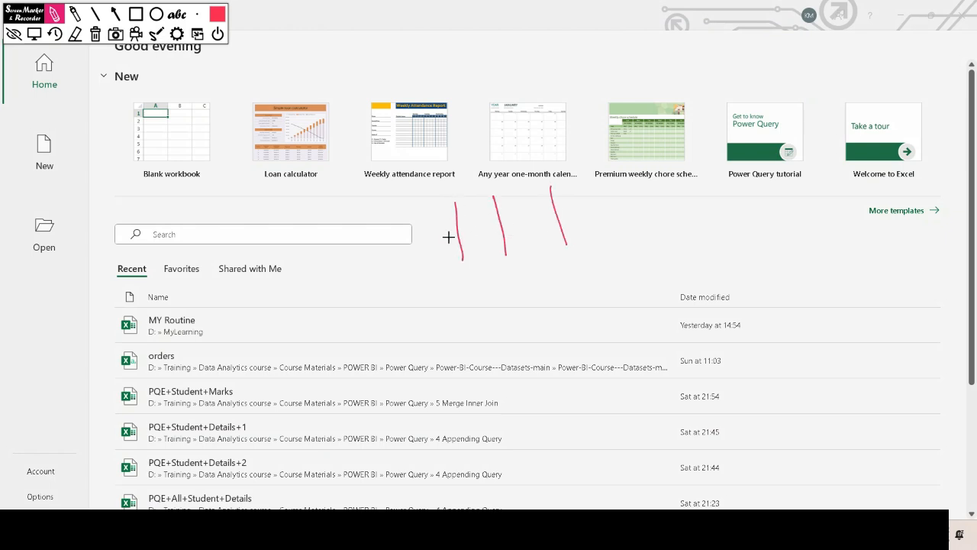
pyautogui.moveTo(424, 233)
pyautogui.mouseDown()
pyautogui.moveTo(590, 204)
pyautogui.moveTo(460, 243)
pyautogui.moveTo(596, 219)
pyautogui.mouseUp()
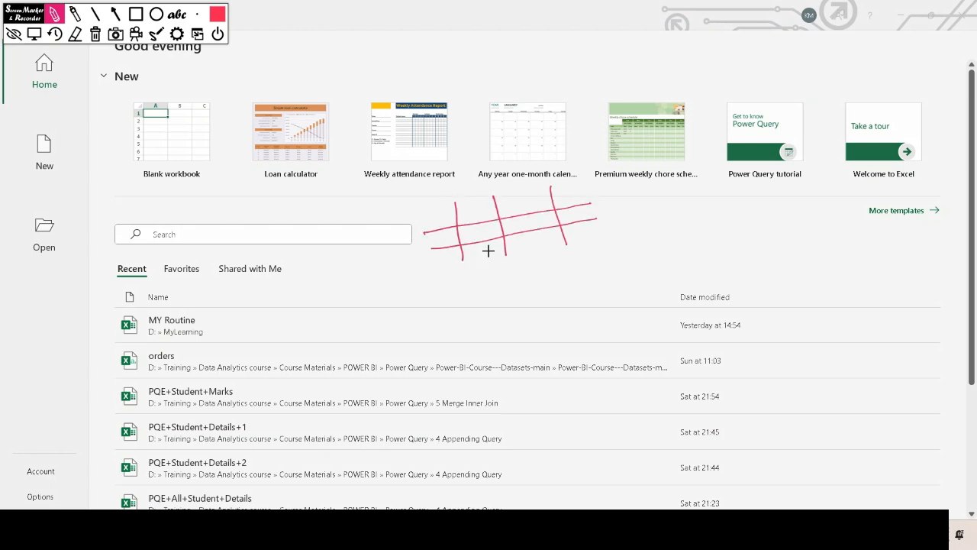
pyautogui.moveTo(434, 265); pyautogui.dragTo(589, 230)
# - Label the drawn grid's columns with letters and its rows with numbers, and circle column A and row 1
pyautogui.moveTo(426, 217); pyautogui.dragTo(426, 219)
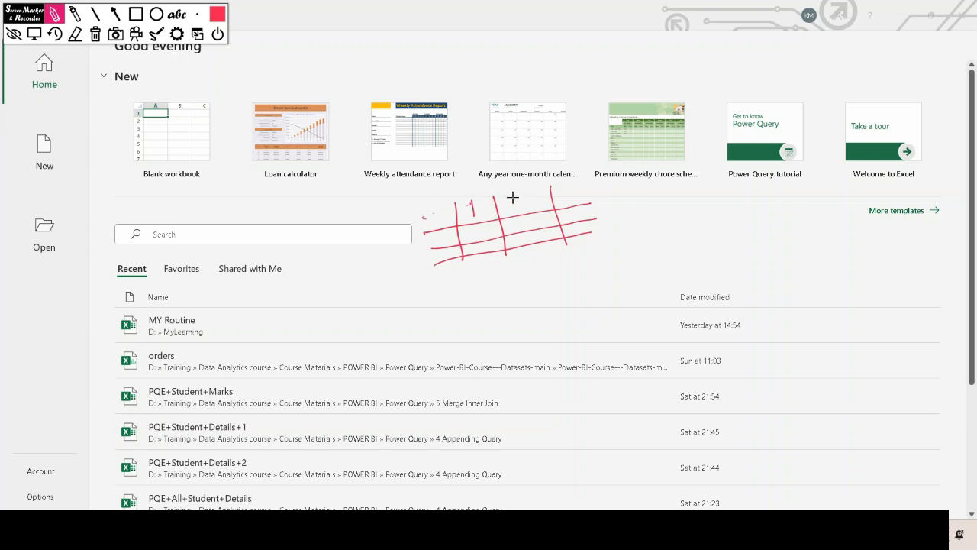
pyautogui.moveTo(511, 199); pyautogui.dragTo(564, 202)
pyautogui.moveTo(468, 216)
pyautogui.mouseDown()
pyautogui.moveTo(473, 199)
pyautogui.moveTo(481, 217)
pyautogui.moveTo(518, 195)
pyautogui.moveTo(524, 207)
pyautogui.mouseUp()
pyautogui.moveTo(571, 188); pyautogui.dragTo(565, 192)
pyautogui.moveTo(437, 234); pyautogui.dragTo(454, 274)
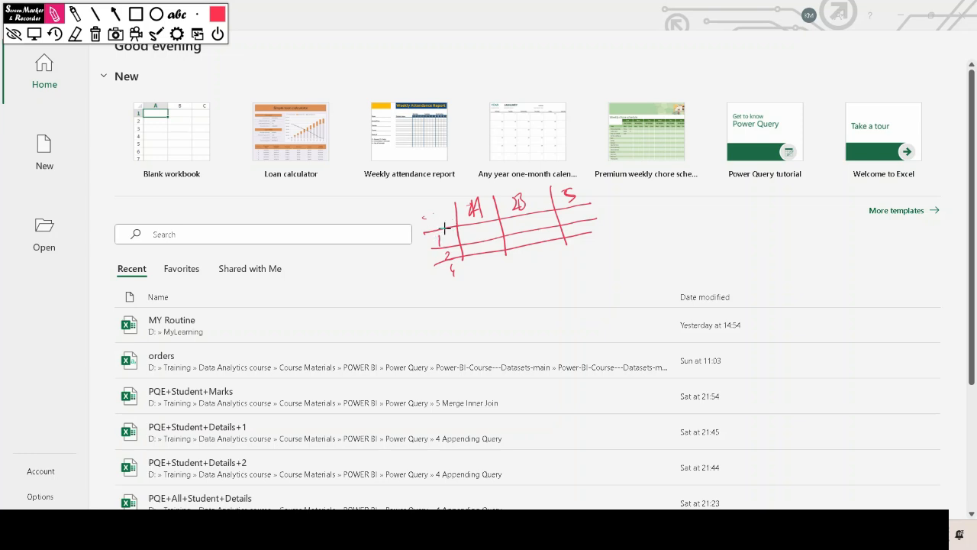
pyautogui.moveTo(486, 196)
pyautogui.mouseDown()
pyautogui.moveTo(466, 202)
pyautogui.moveTo(484, 194)
pyautogui.mouseUp()
pyautogui.moveTo(437, 225)
pyautogui.mouseDown()
pyautogui.moveTo(431, 247)
pyautogui.moveTo(441, 229)
pyautogui.mouseUp()
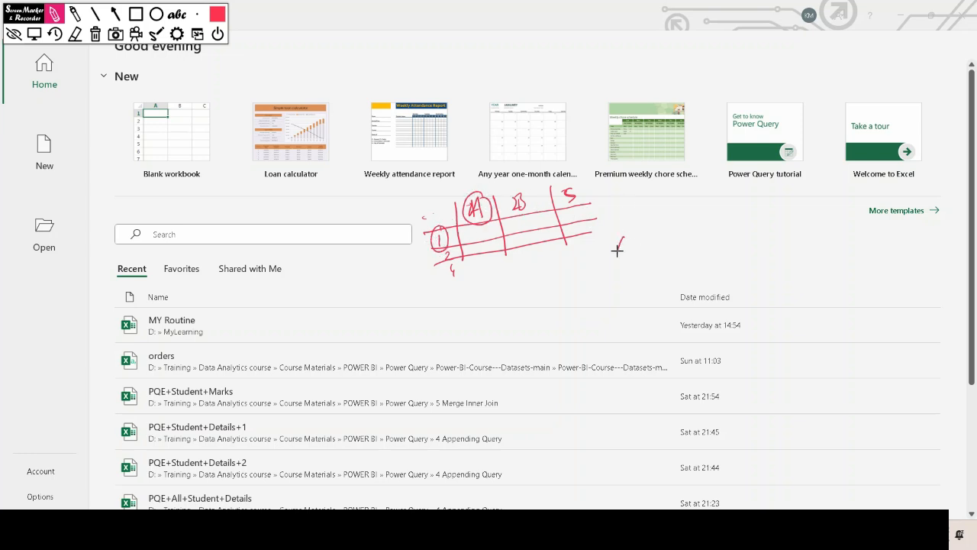
# - Write the cell address A1 with the pen beside the drawn grid and underline it
pyautogui.moveTo(614, 250); pyautogui.dragTo(631, 247)
pyautogui.moveTo(615, 241); pyautogui.dragTo(647, 245)
pyautogui.moveTo(602, 265); pyautogui.dragTo(636, 259)
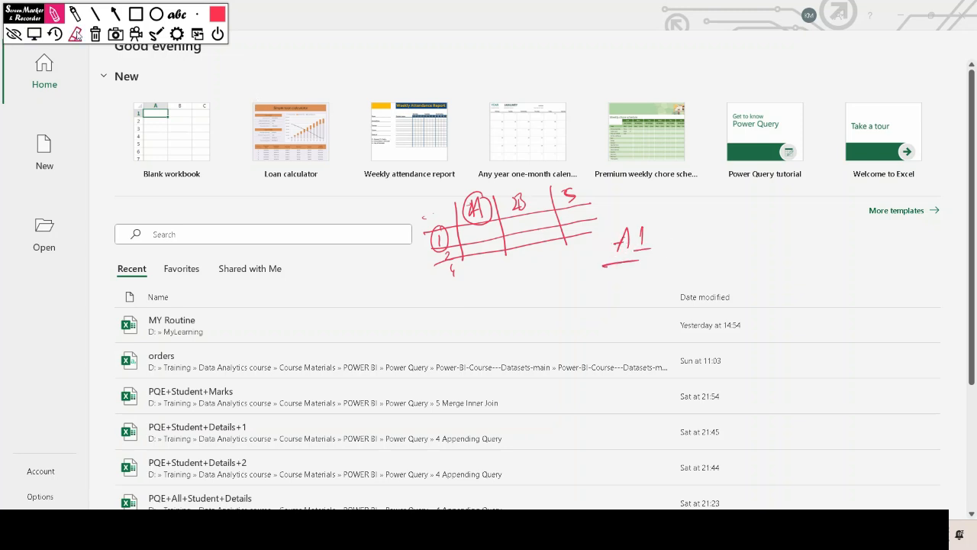
# - Clear all pen marks, return to the normal pointer and move the screen marker toolbar away from Excel's page navigation
pyautogui.click(93, 36)
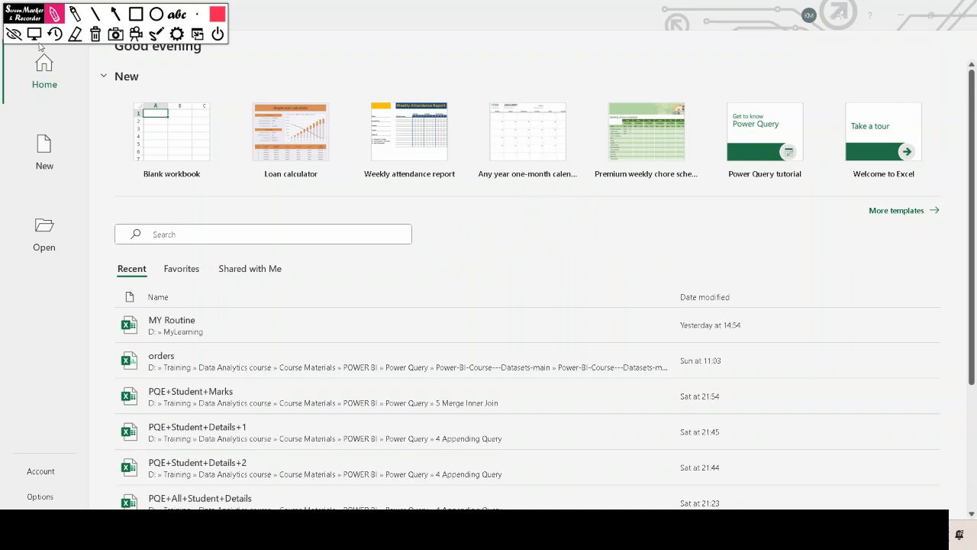
pyautogui.click(34, 34)
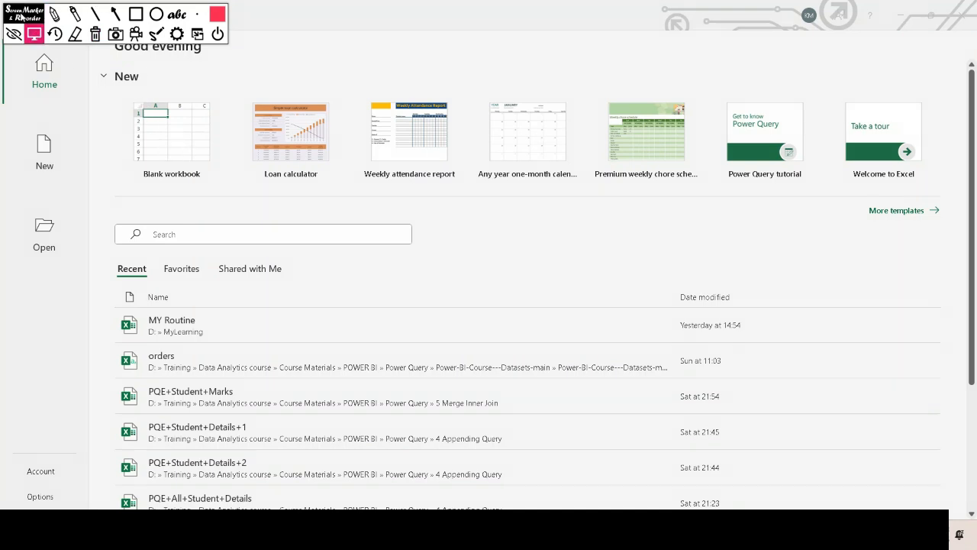
pyautogui.moveTo(21, 15); pyautogui.dragTo(741, 15)
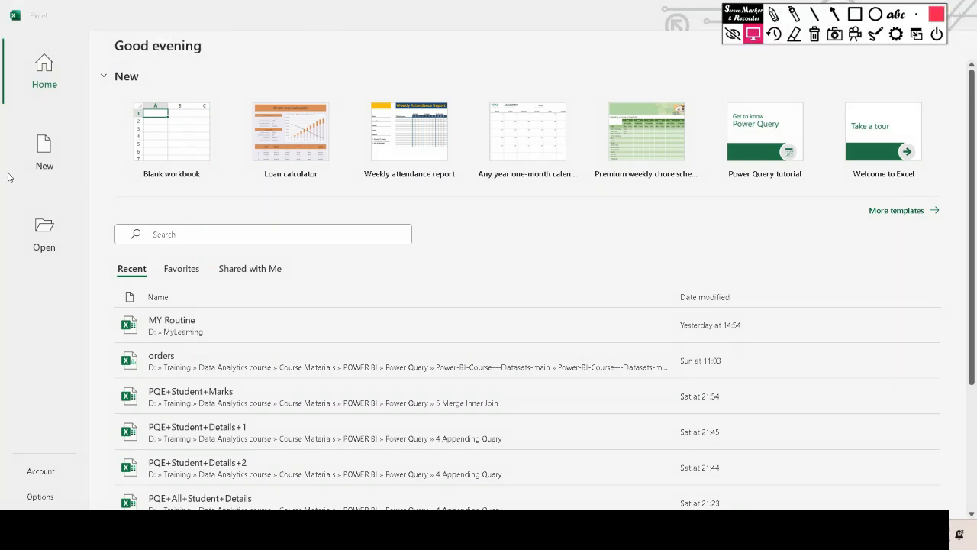
# - Browse the full set of Excel templates and create a workbook from the Household to-do list template
pyautogui.click(239, 87)
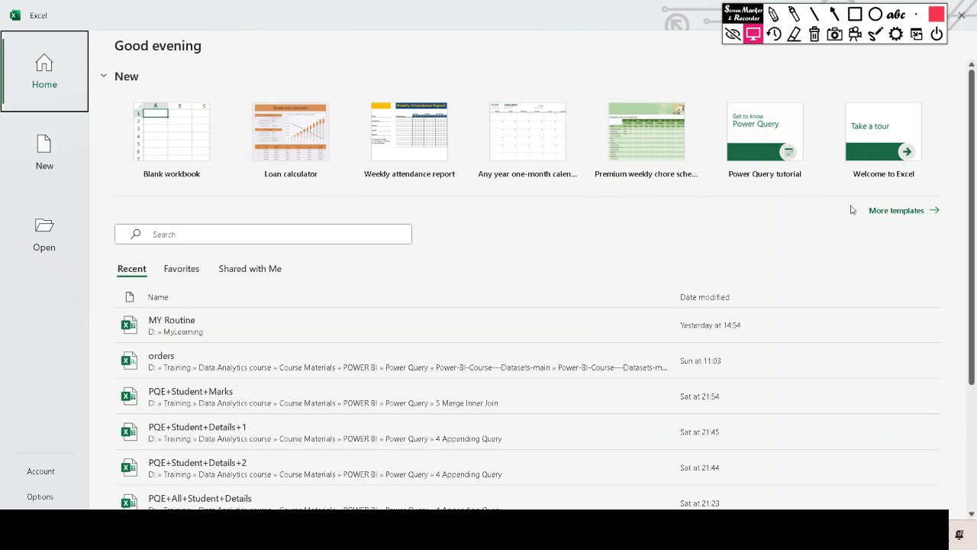
pyautogui.click(894, 211)
pyautogui.scroll(-1, 572, 222)
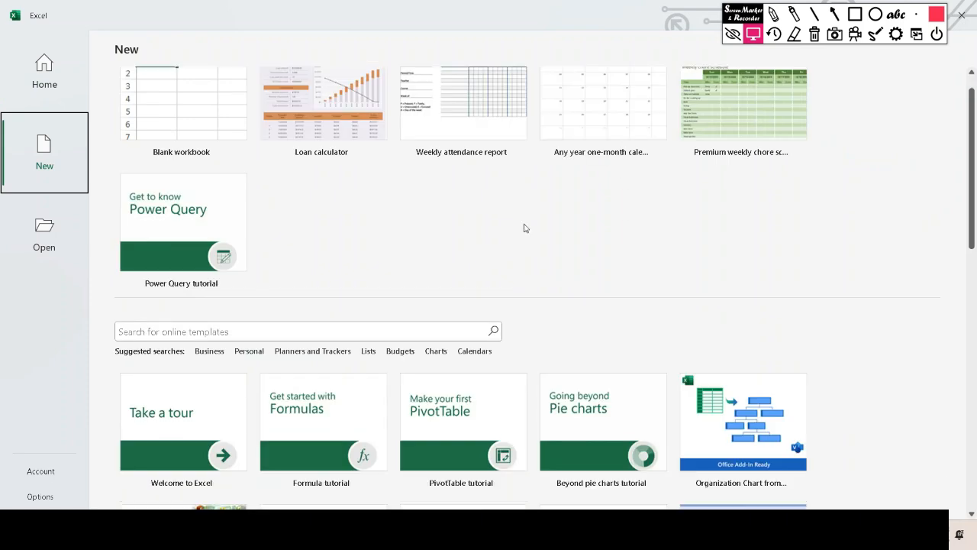
pyautogui.scroll(-3, 519, 232)
pyautogui.scroll(-2, 527, 283)
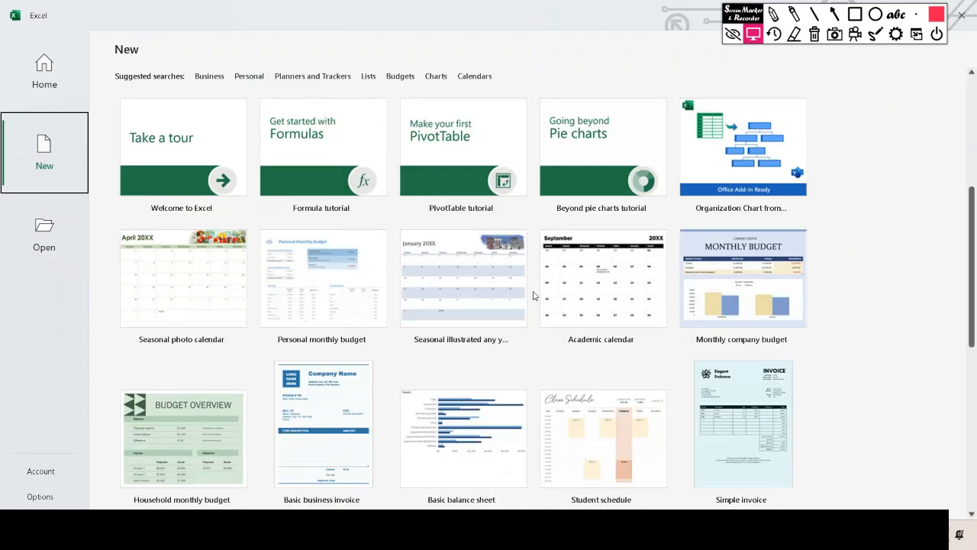
pyautogui.scroll(-3, 534, 302)
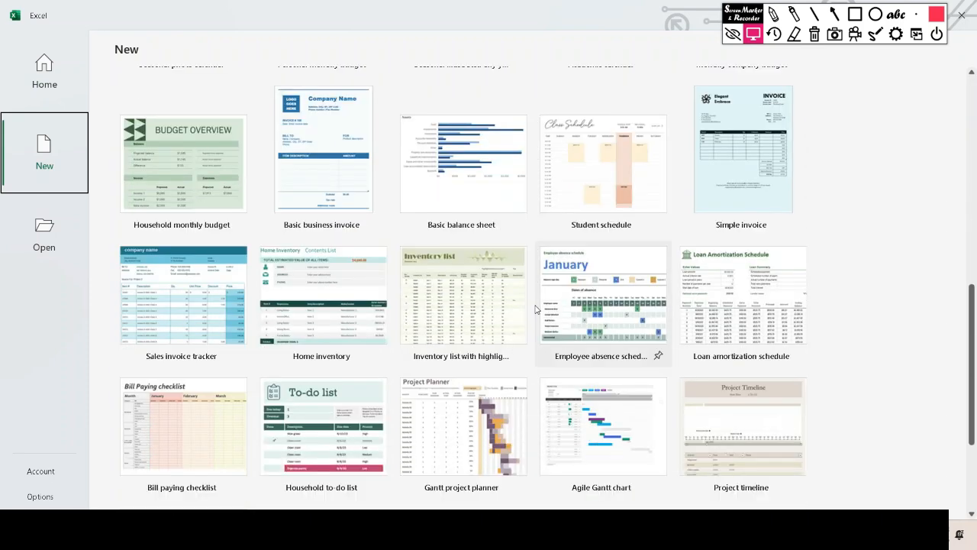
pyautogui.scroll(-1, 536, 309)
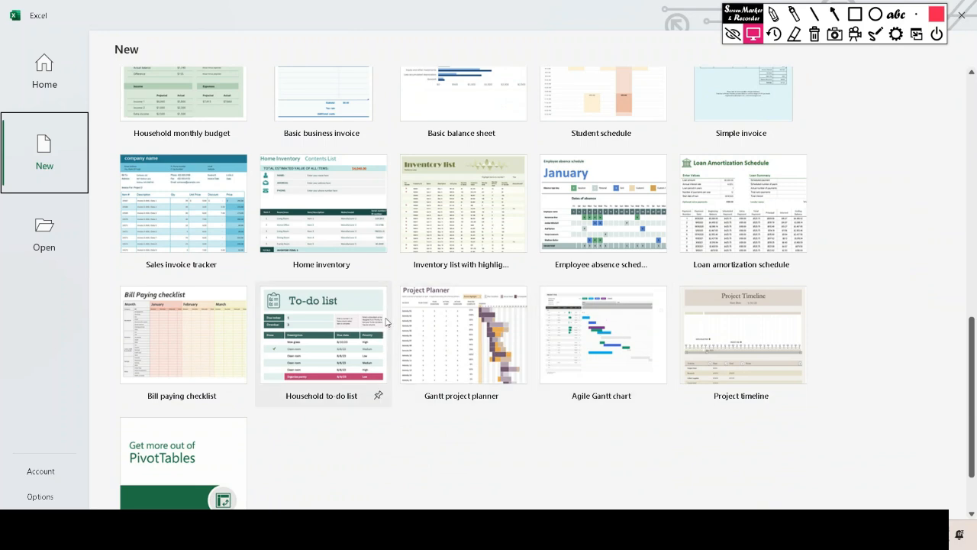
pyautogui.click(329, 333)
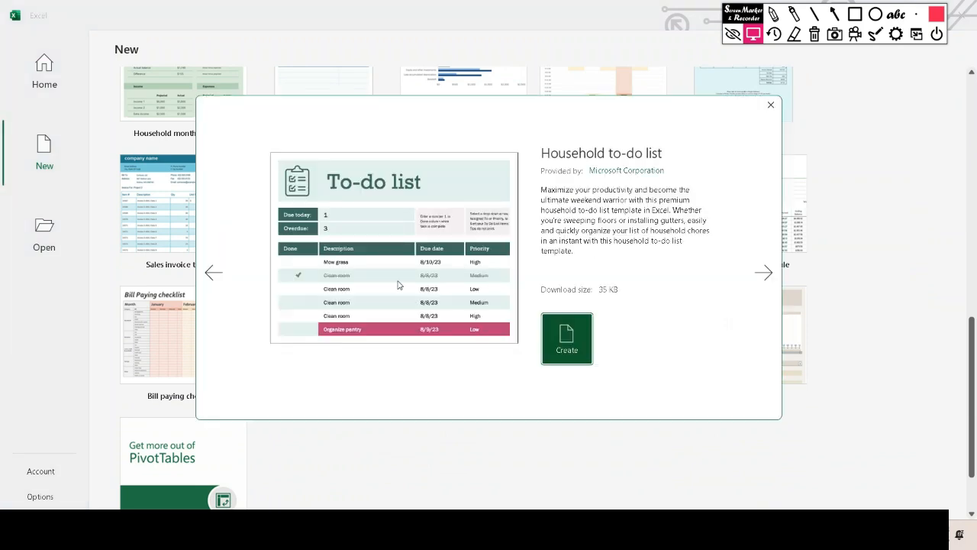
pyautogui.click(567, 343)
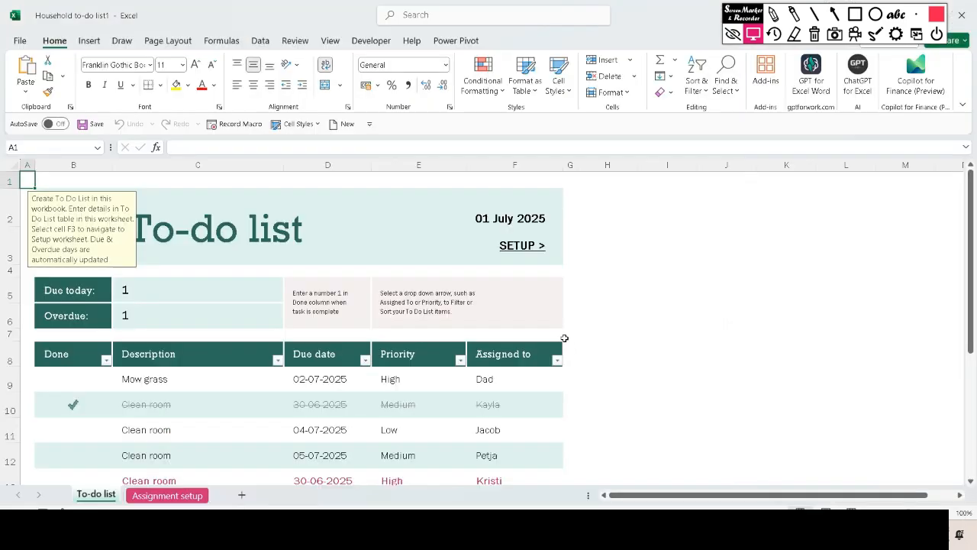
# - Look through the Household to-do list sheet, close that workbook and create a blank workbook
pyautogui.scroll(-5, 484, 301)
pyautogui.scroll(5, 481, 298)
pyautogui.scroll(-1, 312, 403)
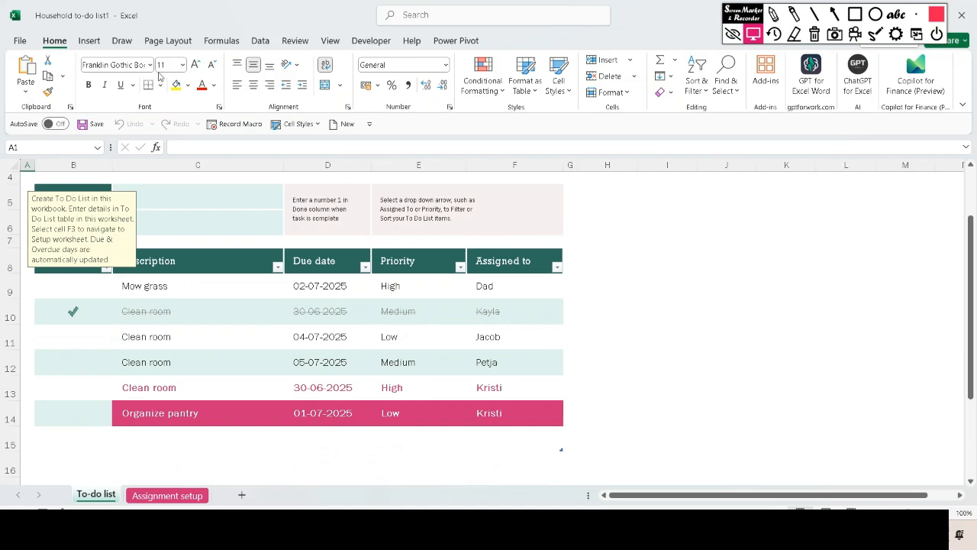
pyautogui.click(20, 41)
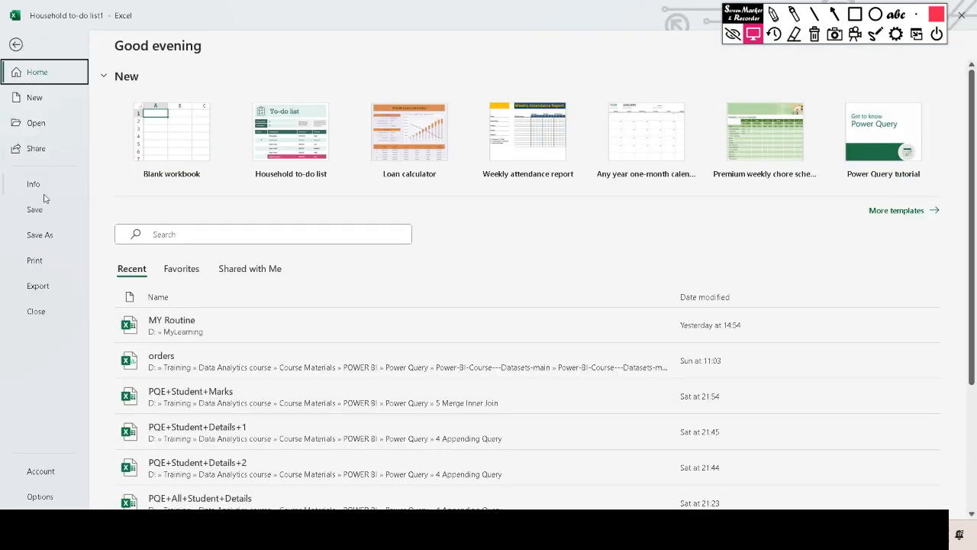
pyautogui.click(34, 313)
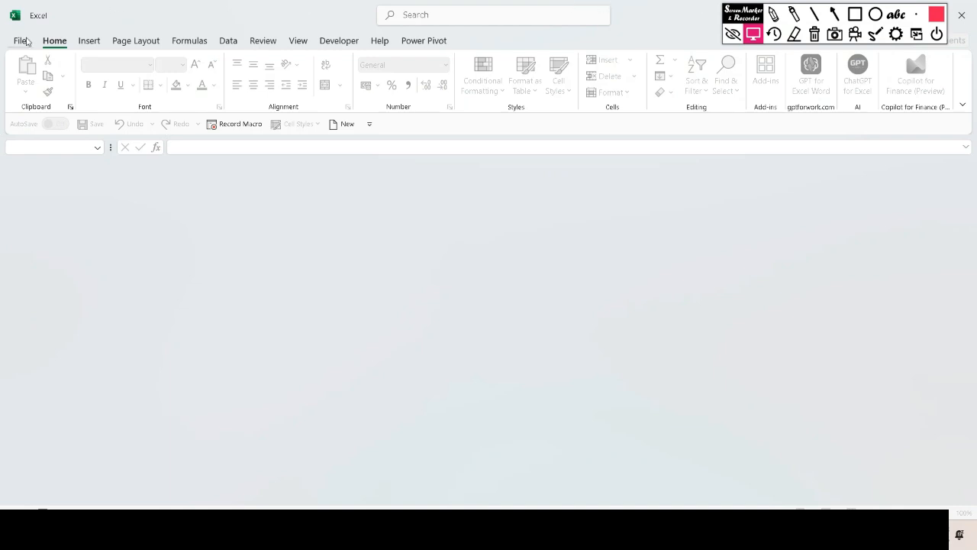
pyautogui.click(20, 40)
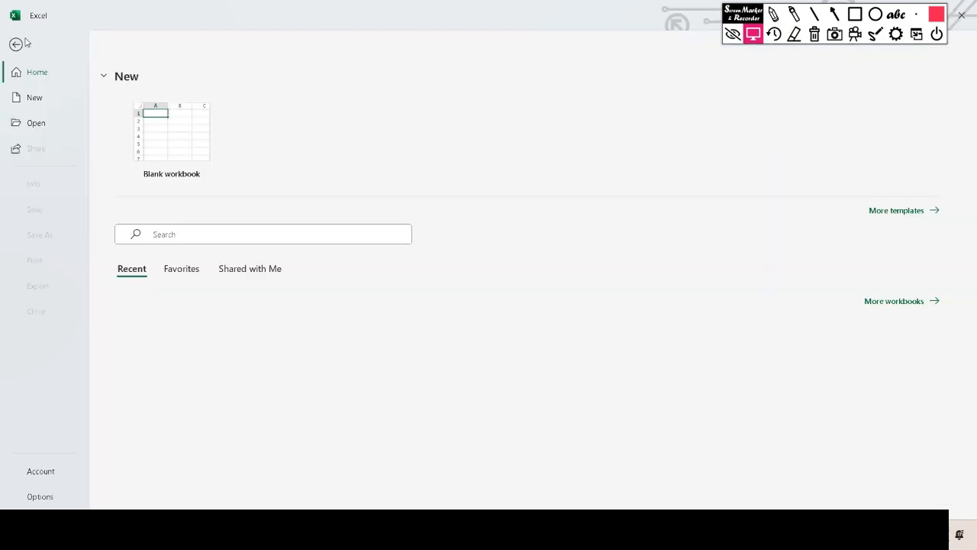
pyautogui.click(161, 129)
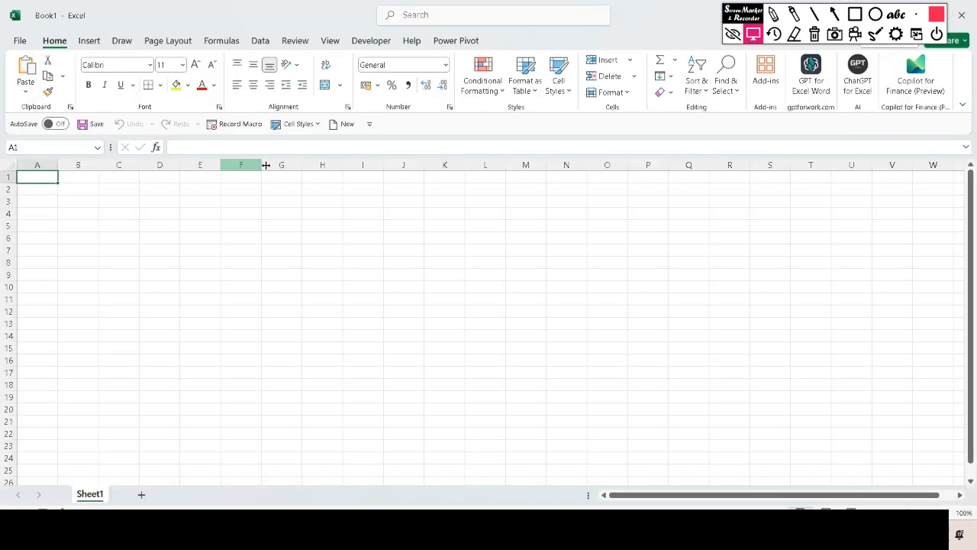
# - Examine the column lettering past column Z in the empty sheet and return to column A
pyautogui.click(960, 495)
pyautogui.click(960, 495)
pyautogui.click(960, 495)
pyautogui.click(960, 495)
pyautogui.click(960, 494)
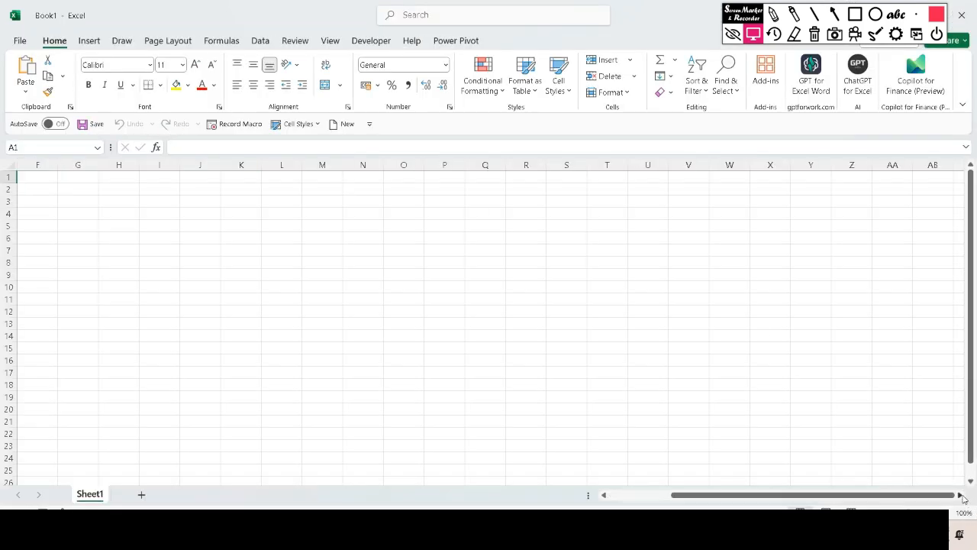
pyautogui.click(960, 495)
pyautogui.click(960, 495)
pyautogui.click(960, 495)
pyautogui.click(960, 495)
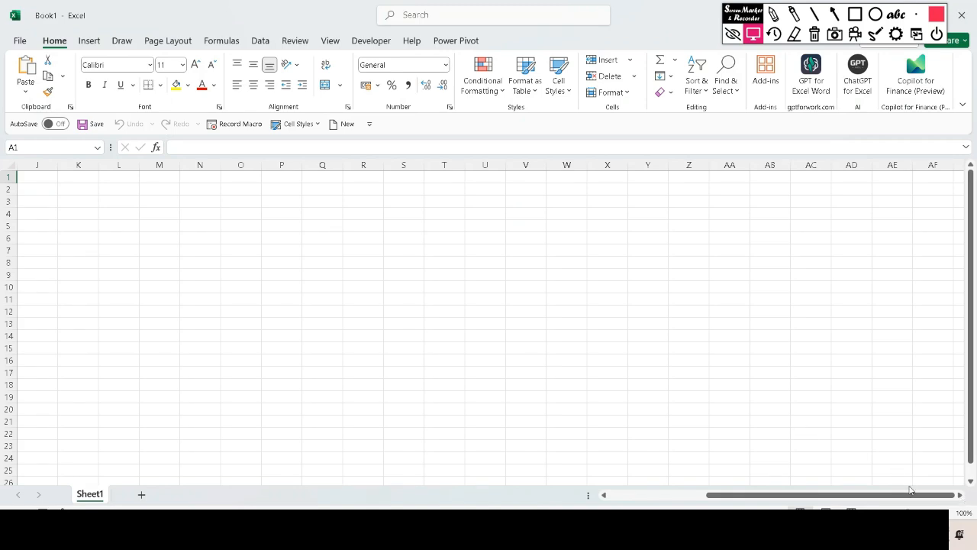
pyautogui.moveTo(910, 492); pyautogui.dragTo(815, 493)
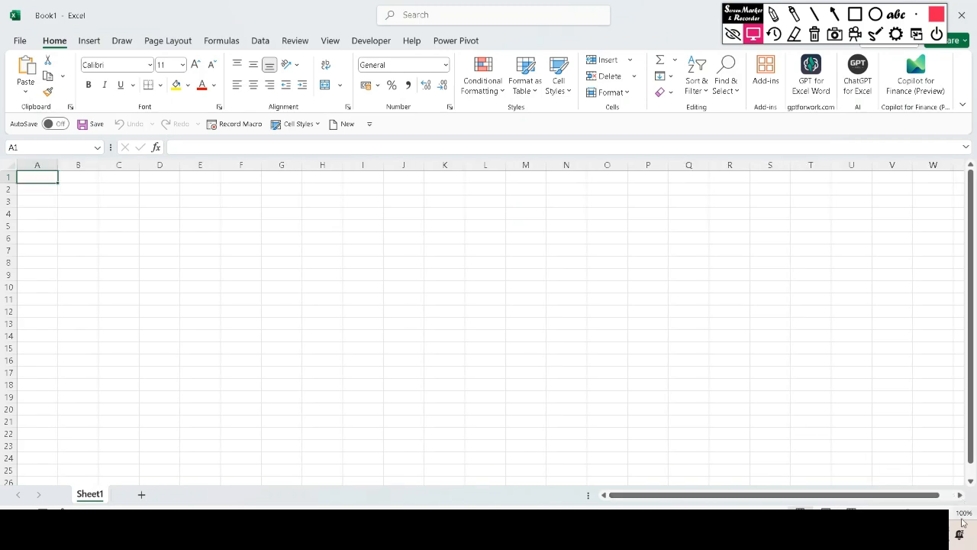
# - Zoom the blank worksheet to 180%
pyautogui.keyDown('ctrl'); pyautogui.scroll(5, 963, 523); pyautogui.keyUp('ctrl')
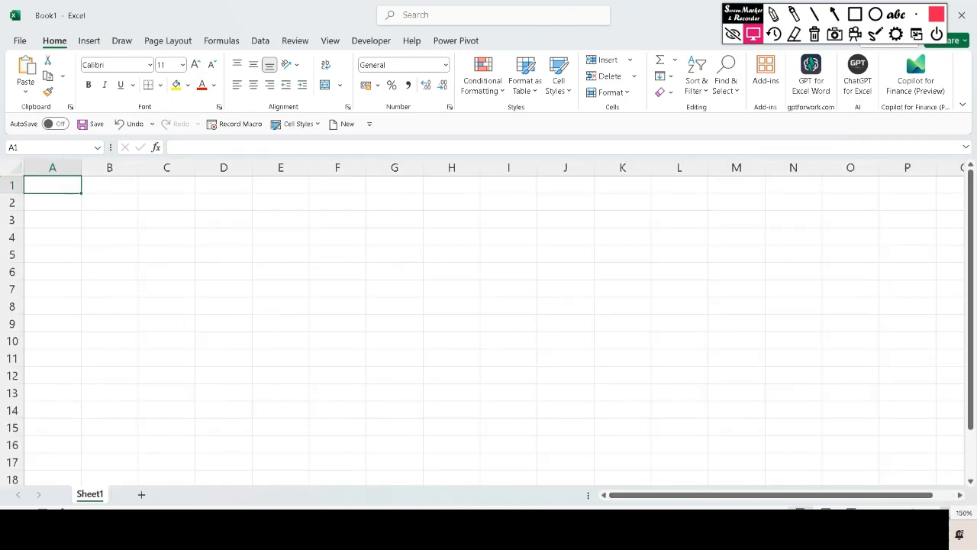
pyautogui.keyDown('ctrl'); pyautogui.scroll(3, 963, 522); pyautogui.keyUp('ctrl')
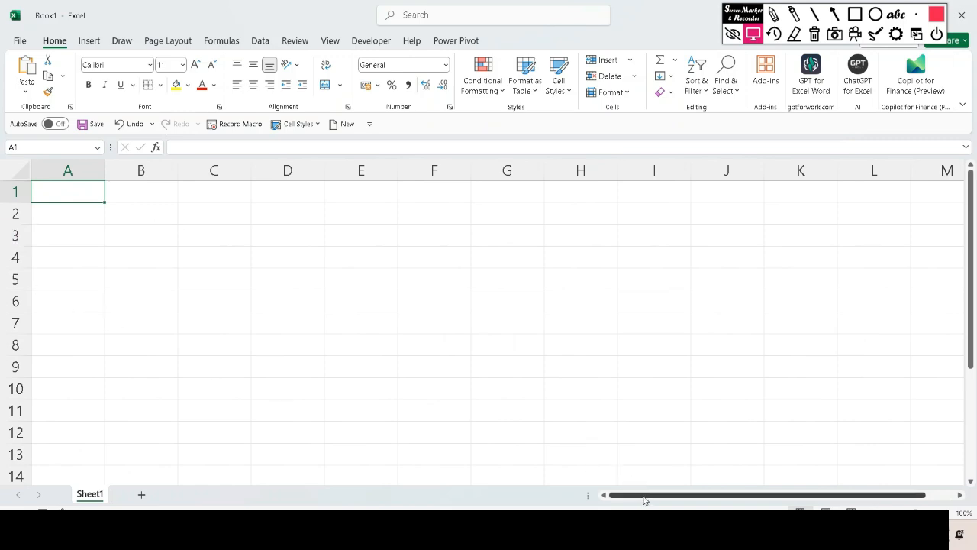
# - Outline the ribbon tab names, the Home ribbon commands, the formula bar and the Name Box with red rectangles
pyautogui.moveTo(645, 500); pyautogui.dragTo(606, 500)
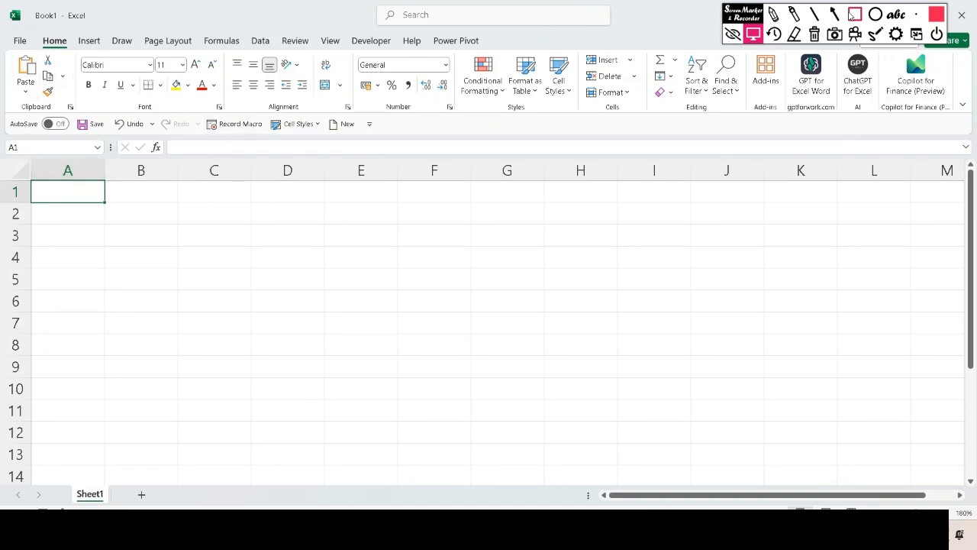
pyautogui.click(852, 14)
pyautogui.moveTo(6, 28)
pyautogui.mouseDown()
pyautogui.moveTo(38, 52)
pyautogui.moveTo(511, 54)
pyautogui.mouseUp()
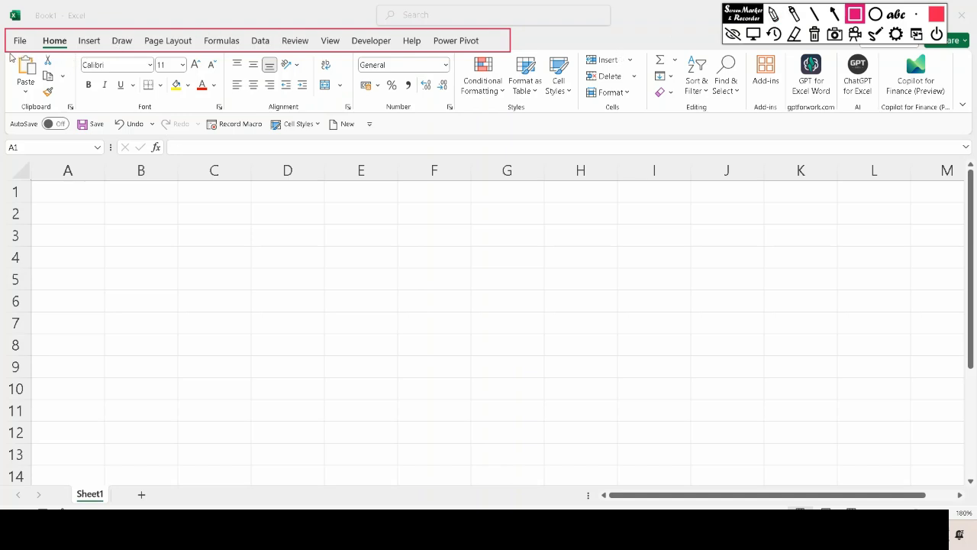
pyautogui.moveTo(10, 53)
pyautogui.mouseDown()
pyautogui.moveTo(29, 105)
pyautogui.moveTo(186, 118)
pyautogui.moveTo(962, 116)
pyautogui.mouseUp()
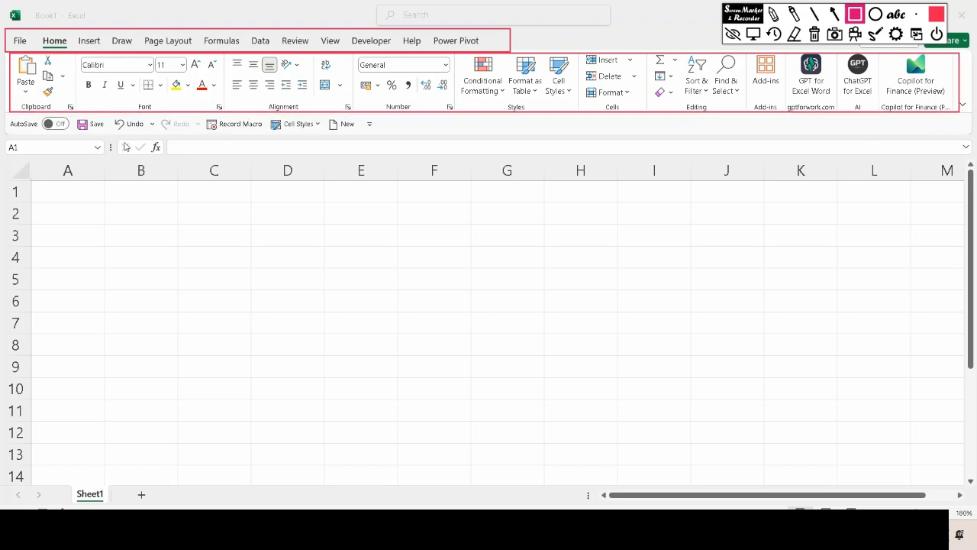
pyautogui.moveTo(162, 134)
pyautogui.mouseDown()
pyautogui.moveTo(169, 162)
pyautogui.moveTo(953, 159)
pyautogui.mouseUp()
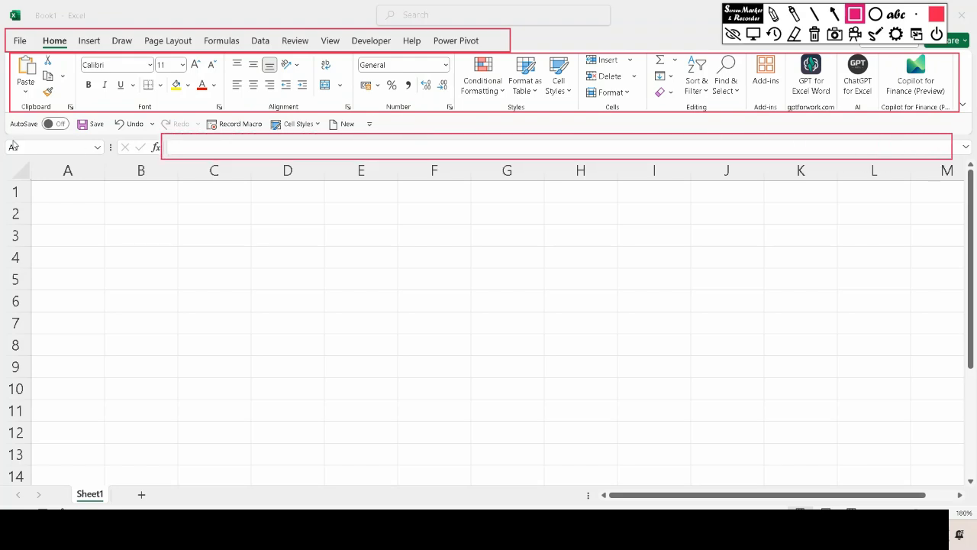
pyautogui.moveTo(7, 138)
pyautogui.mouseDown()
pyautogui.moveTo(17, 152)
pyautogui.moveTo(114, 163)
pyautogui.moveTo(105, 154)
pyautogui.mouseUp()
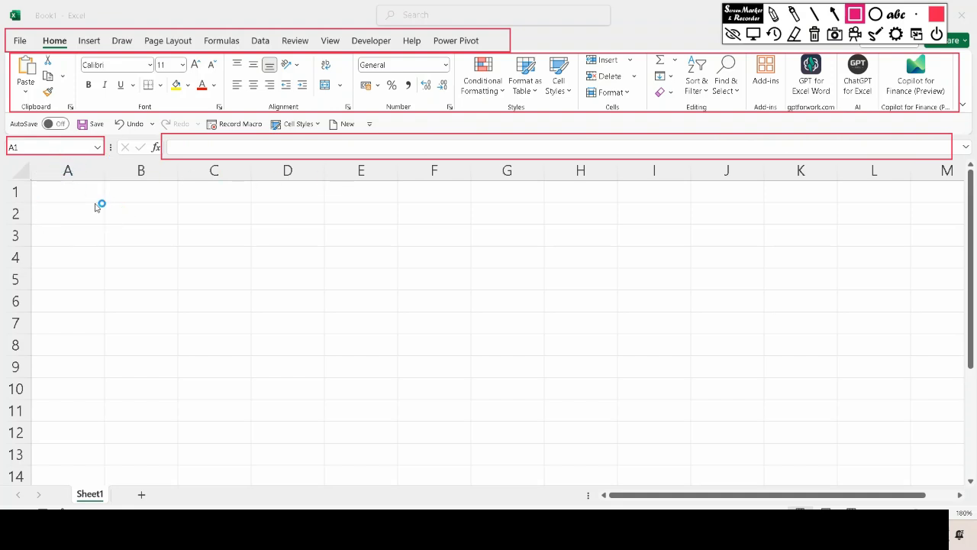
# - Outline the row numbers, column letters, sheet tab area and cell B2, marking B2's links to column B and row 2
pyautogui.moveTo(8, 183); pyautogui.dragTo(28, 489)
pyautogui.moveTo(54, 162)
pyautogui.mouseDown()
pyautogui.moveTo(181, 183)
pyautogui.moveTo(589, 196)
pyautogui.moveTo(711, 186)
pyautogui.mouseUp()
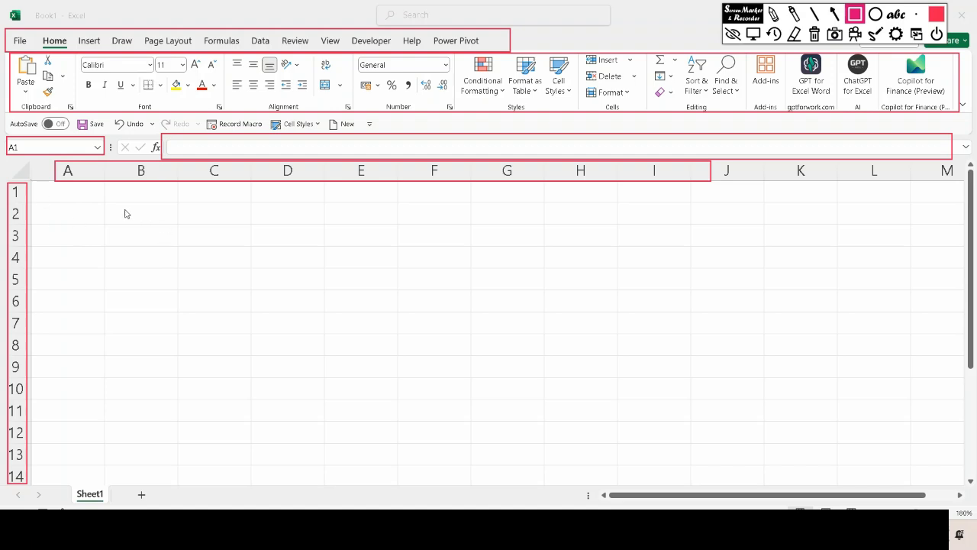
pyautogui.moveTo(105, 203); pyautogui.dragTo(178, 229)
pyautogui.moveTo(148, 175); pyautogui.dragTo(147, 197)
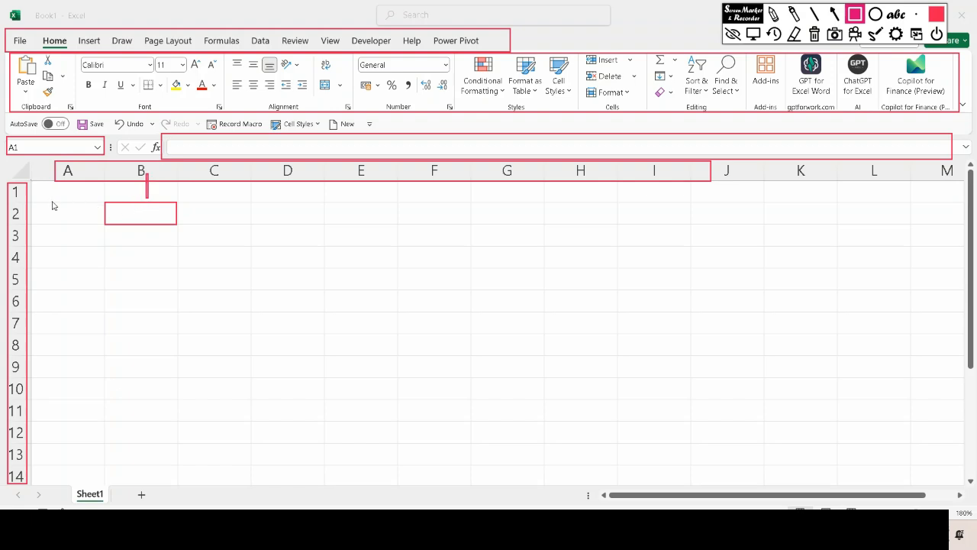
pyautogui.moveTo(14, 216); pyautogui.dragTo(107, 218)
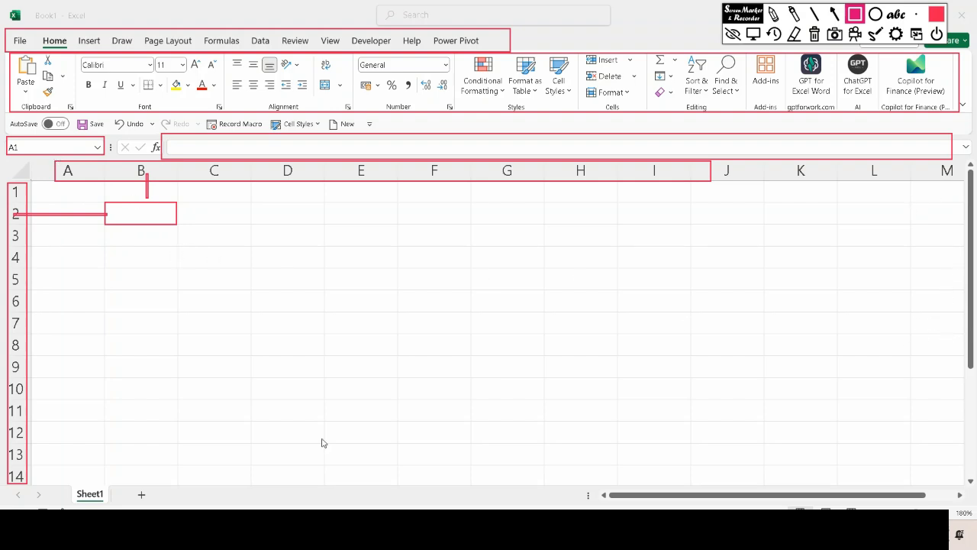
pyautogui.moveTo(57, 489); pyautogui.dragTo(177, 508)
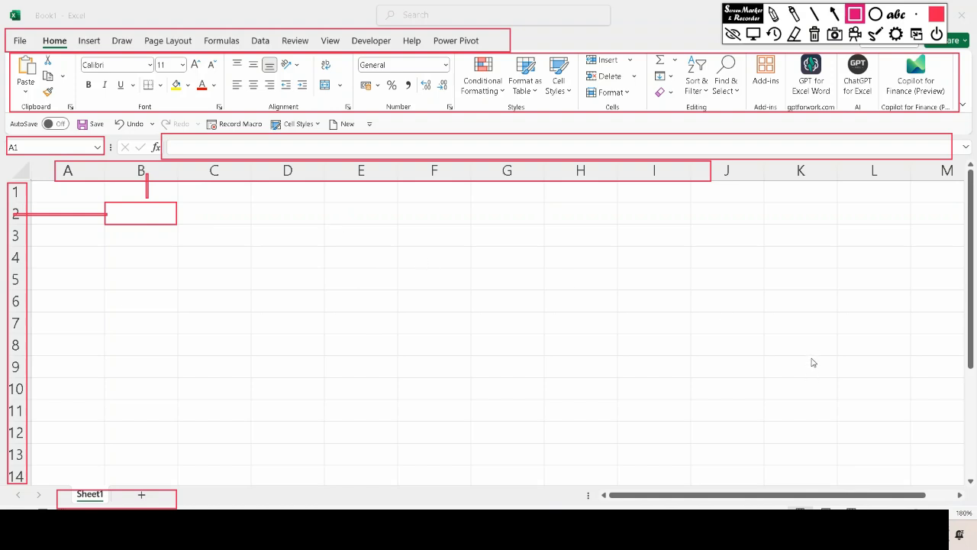
# - Erase all the red annotations and leave drawing mode
pyautogui.click(814, 34)
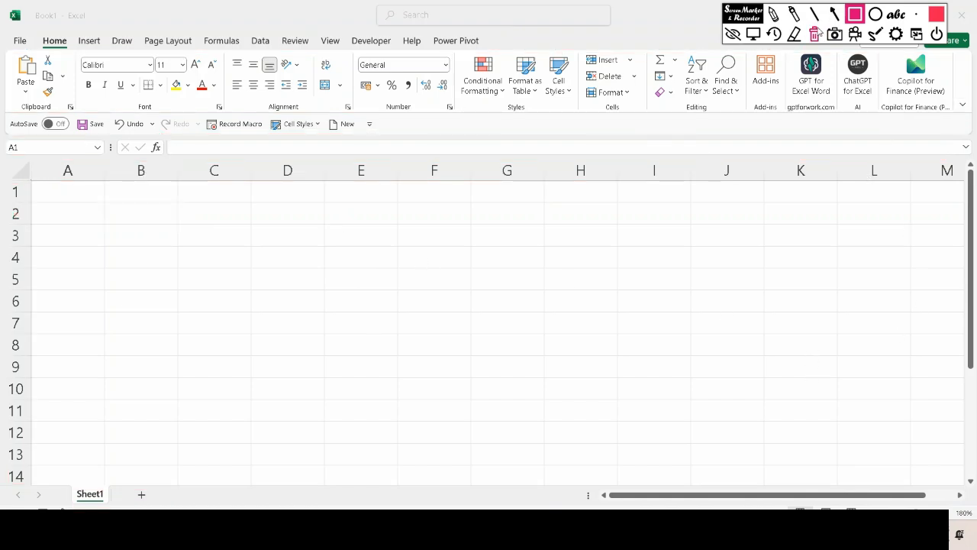
pyautogui.click(761, 33)
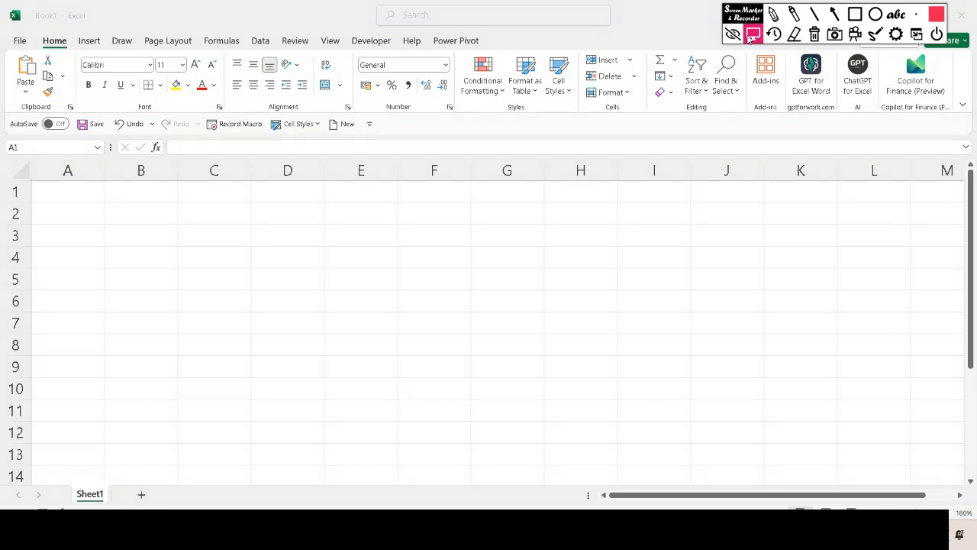
# - Enter the headers Name, Mark1, Mark2 and Mark3 in cells A1 to D1
pyautogui.click(71, 191)
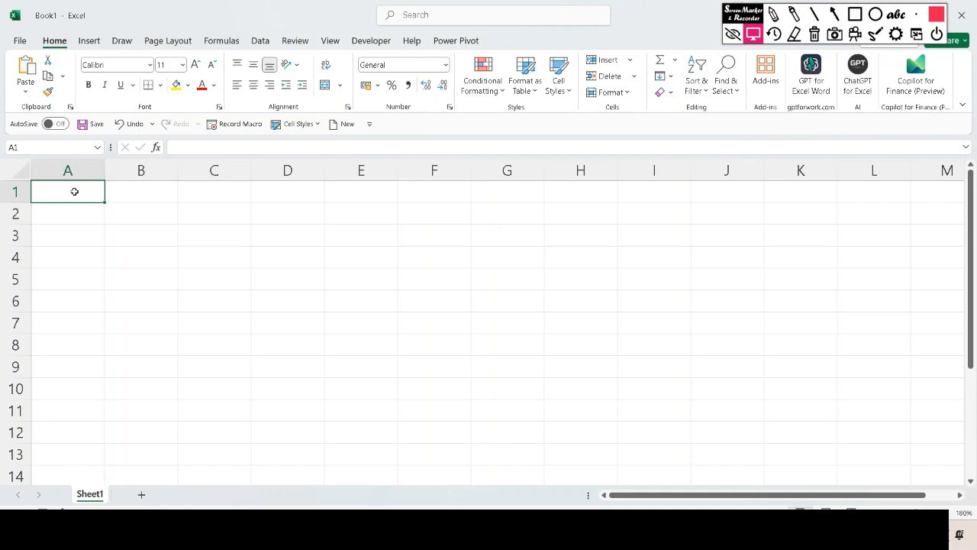
pyautogui.write('Name')
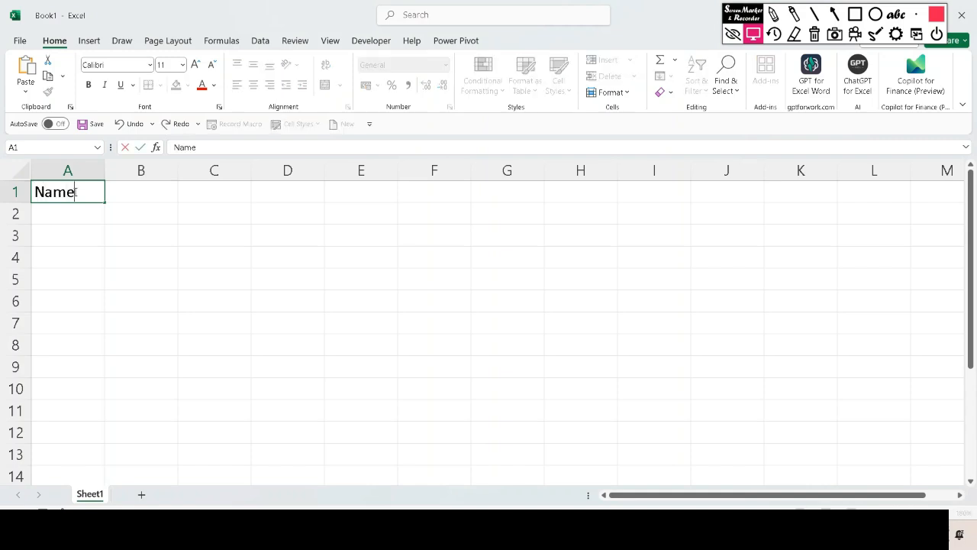
pyautogui.press('Tab')
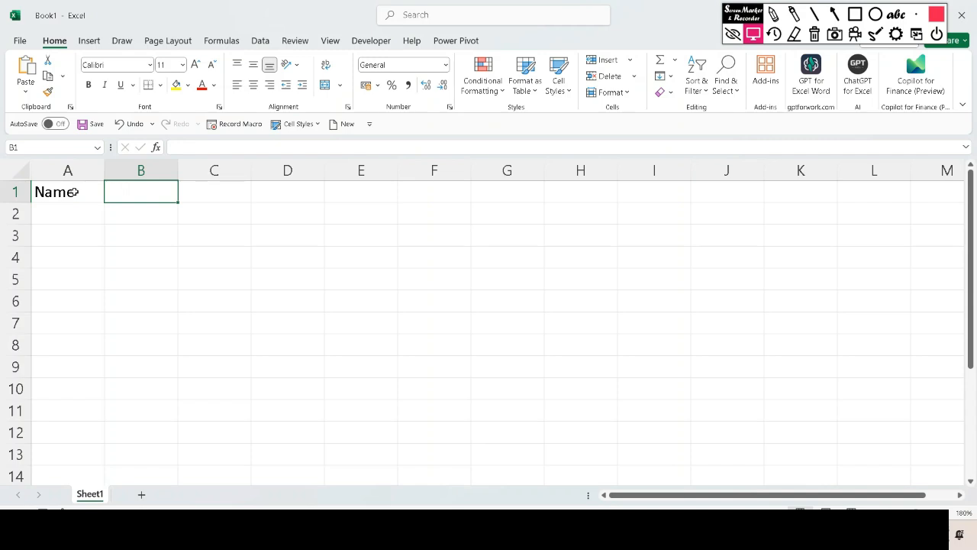
pyautogui.write('Mark1')
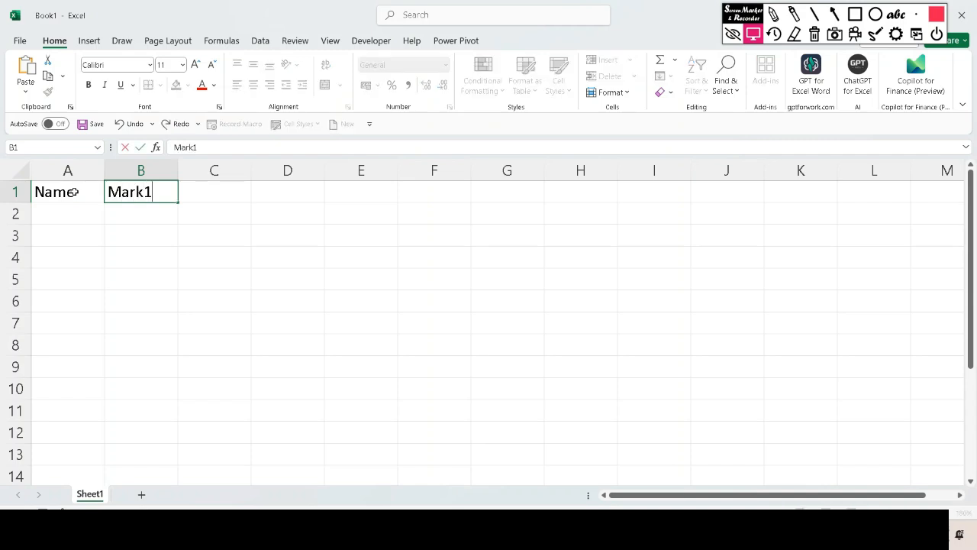
pyautogui.press('Tab')
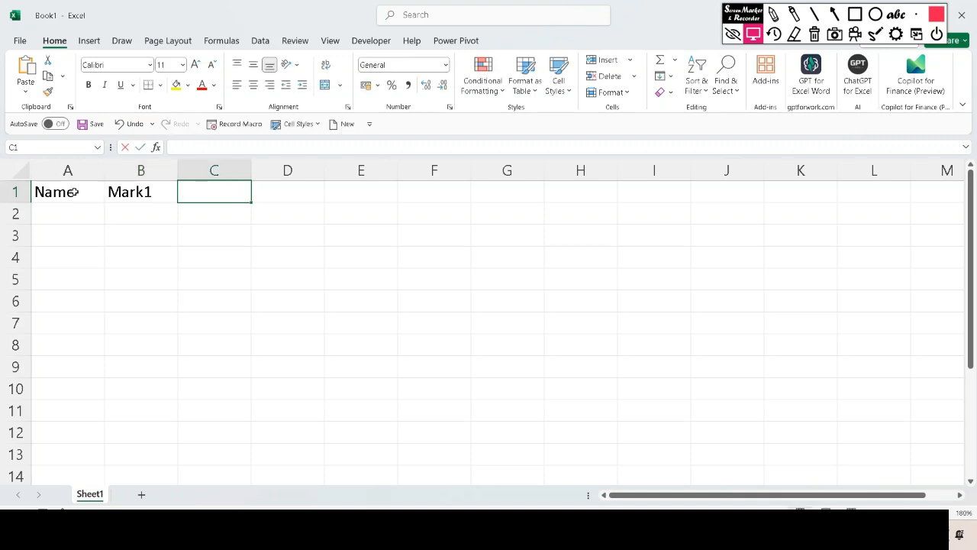
pyautogui.write('Mark')
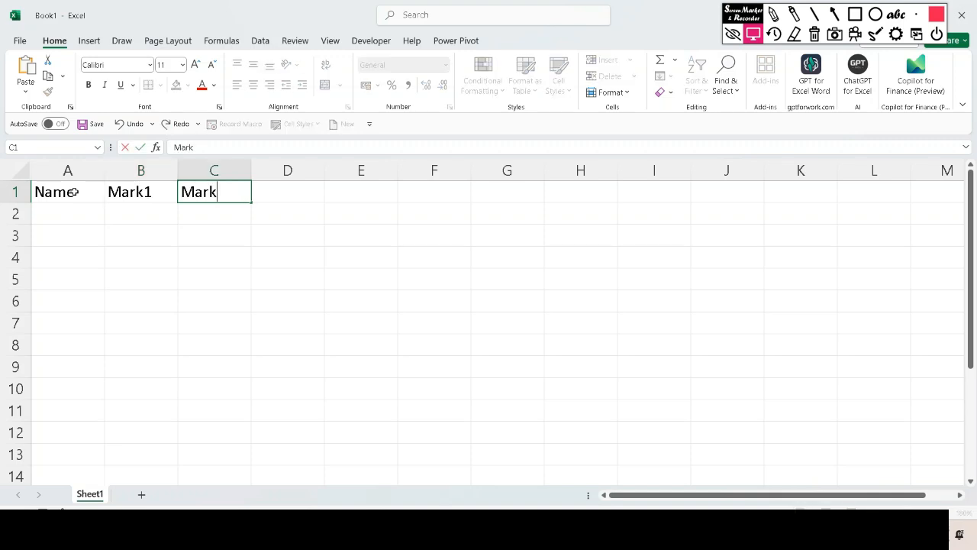
pyautogui.write('2')
pyautogui.press('Tab')
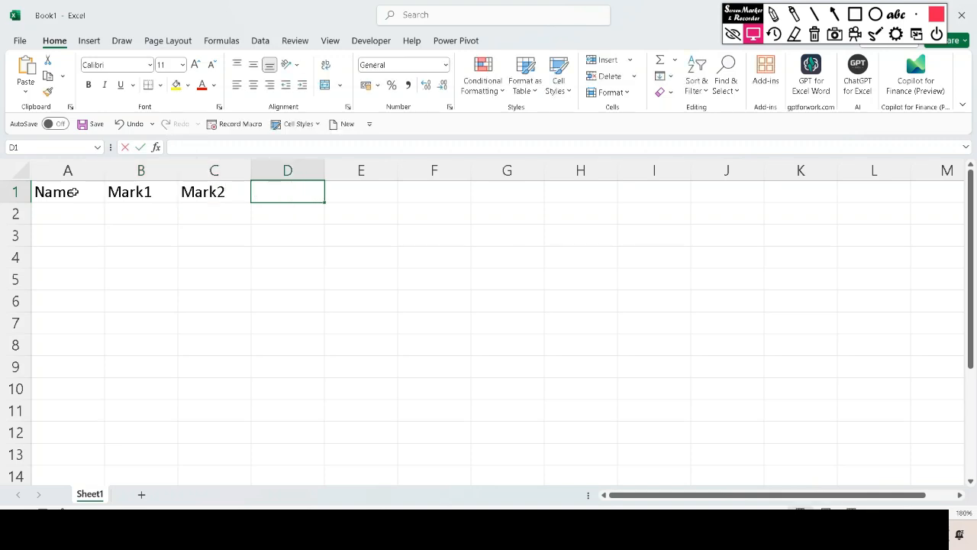
pyautogui.write('Mark')
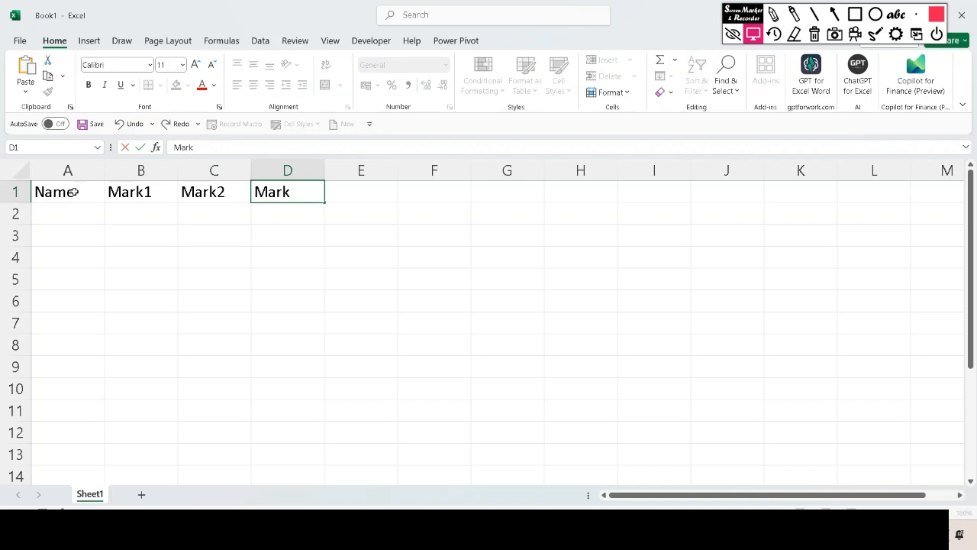
pyautogui.write('3')
pyautogui.press('Tab')
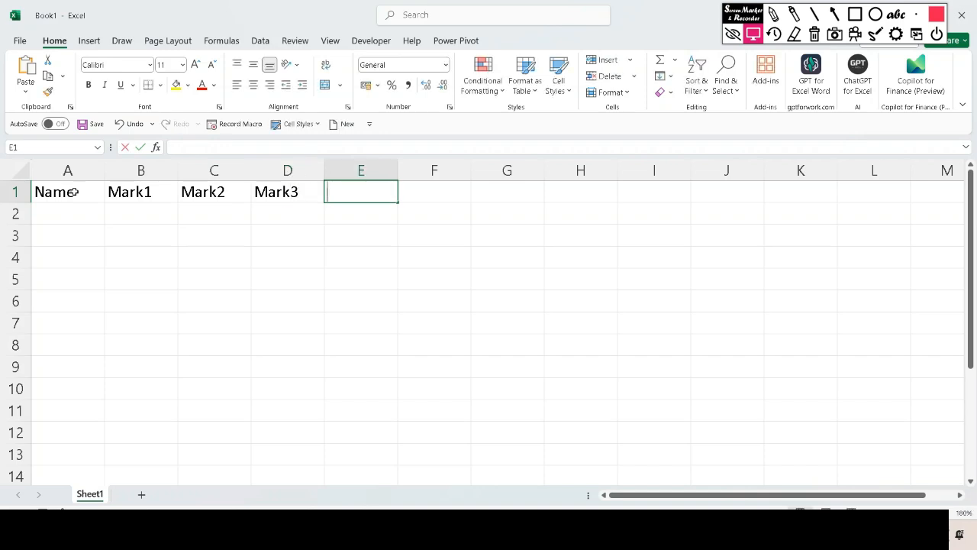
# - Add the headers Sum and Average in cells E1 and F1
pyautogui.write('Sum')
pyautogui.press('Tab')
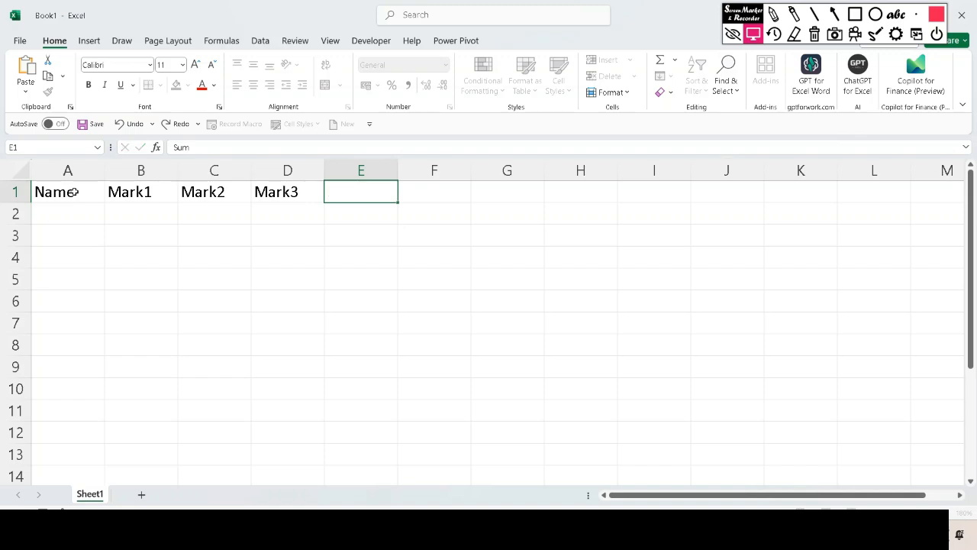
pyautogui.write('A')
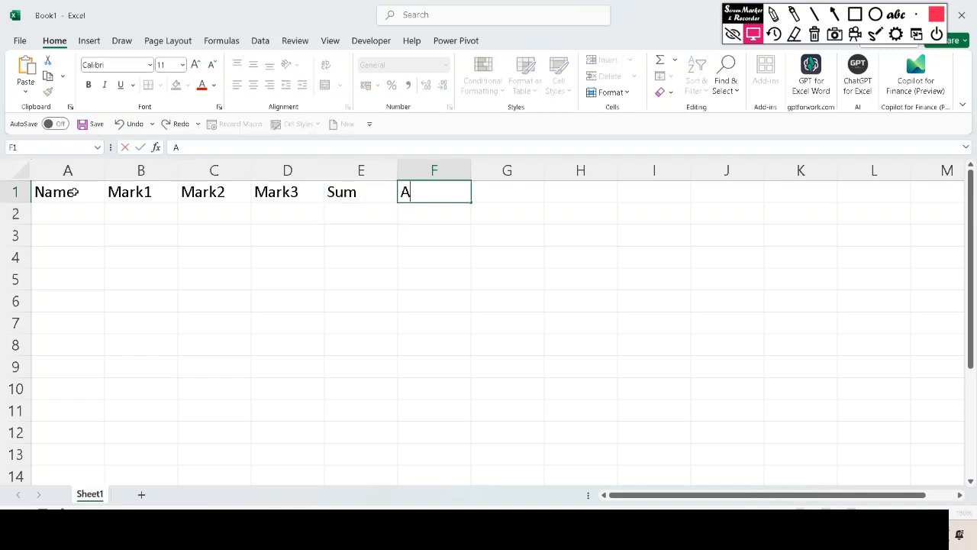
pyautogui.write('verage')
pyautogui.press('Return')
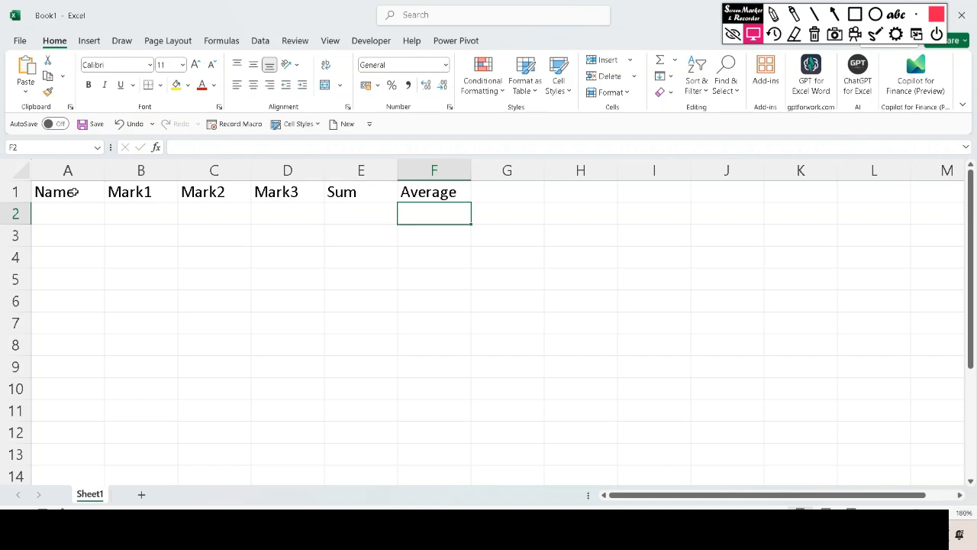
# - Enter the first student's name in cell A2 under the Name header
pyautogui.press('Left')
pyautogui.press('Left')
pyautogui.press('Left')
pyautogui.press('Left')
pyautogui.press('Left')
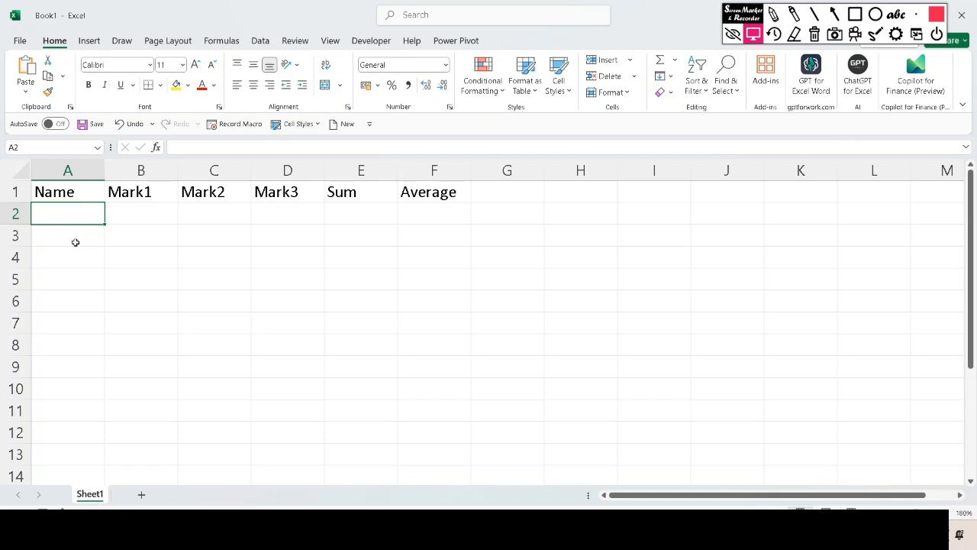
pyautogui.write('Sha')
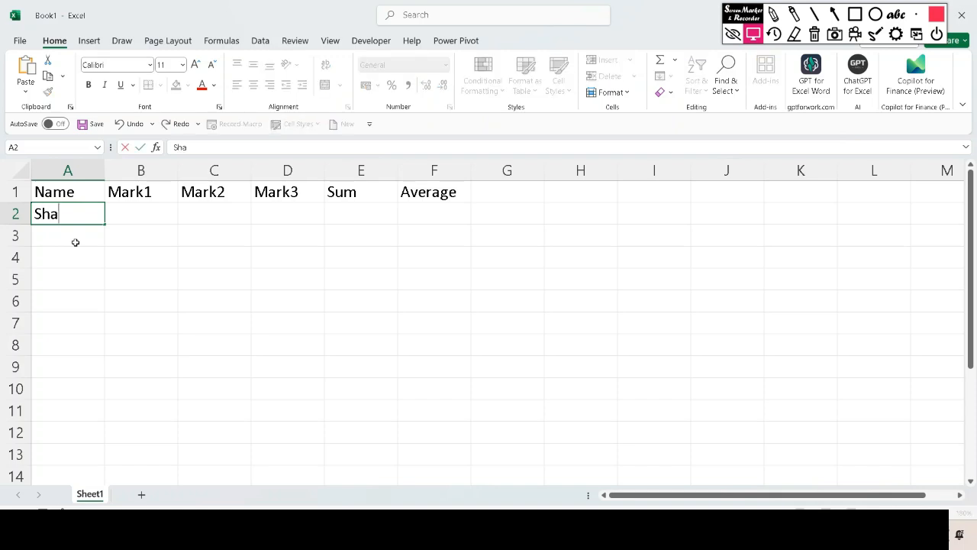
pyautogui.write('kil')
pyautogui.press('Tab')
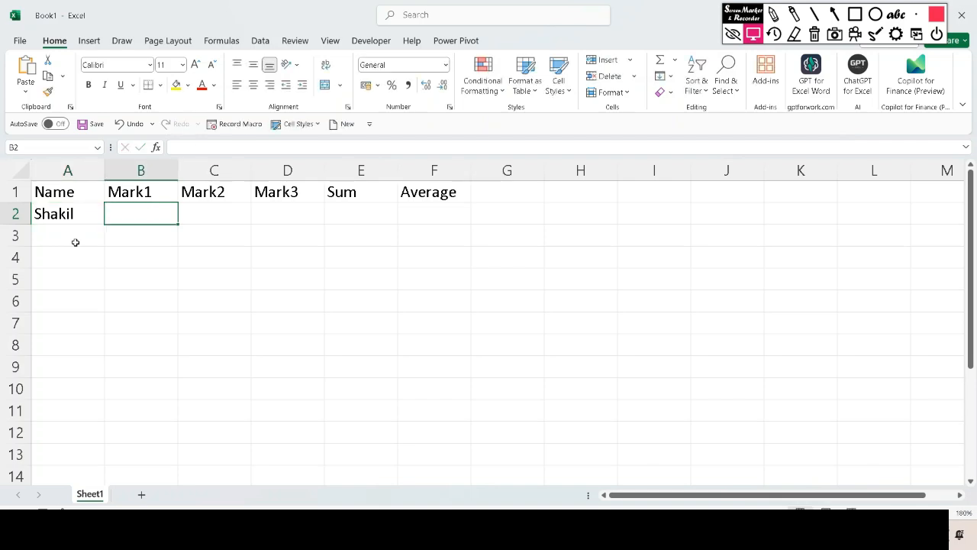
# - Enter the student's marks 78, 87 and 65 in cells B2 to D2
pyautogui.write('78')
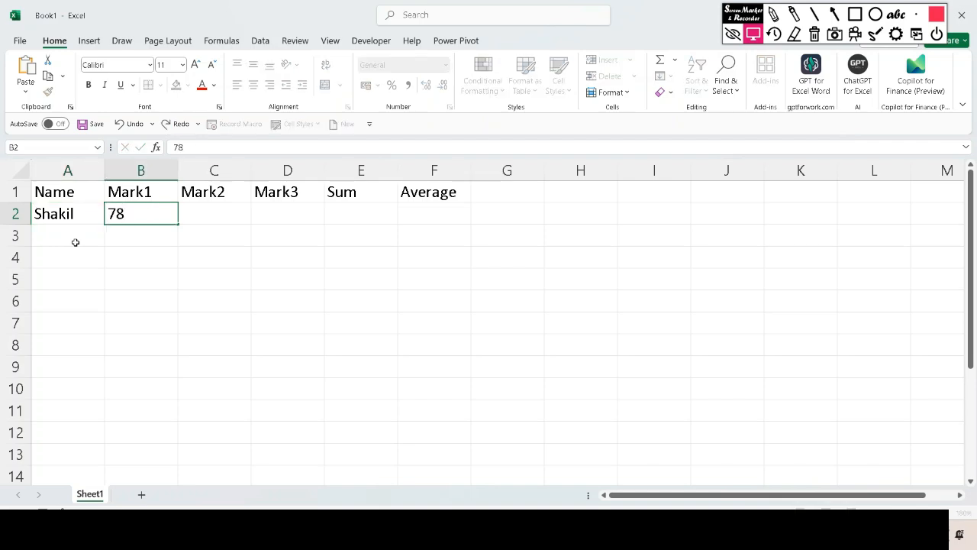
pyautogui.press('Tab')
pyautogui.write('87')
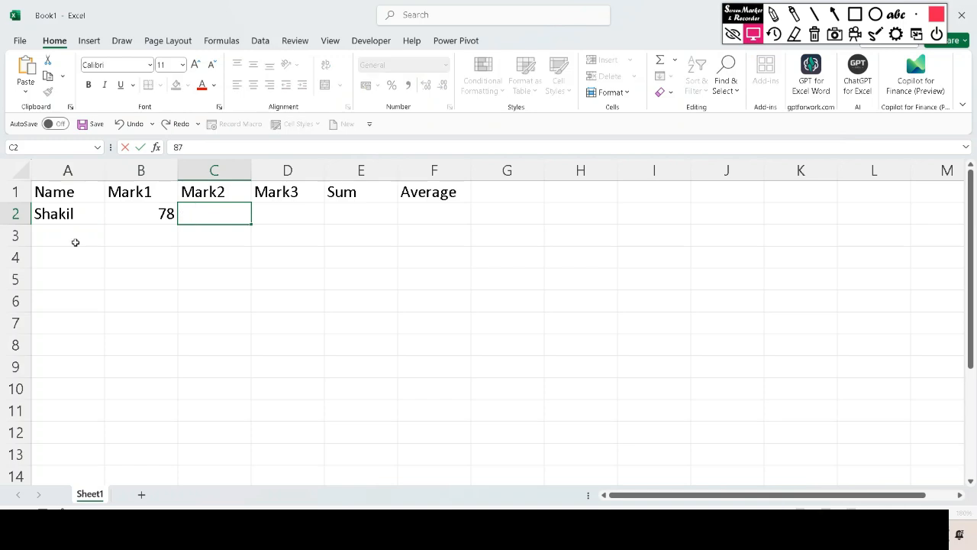
pyautogui.press('Tab')
pyautogui.write('65')
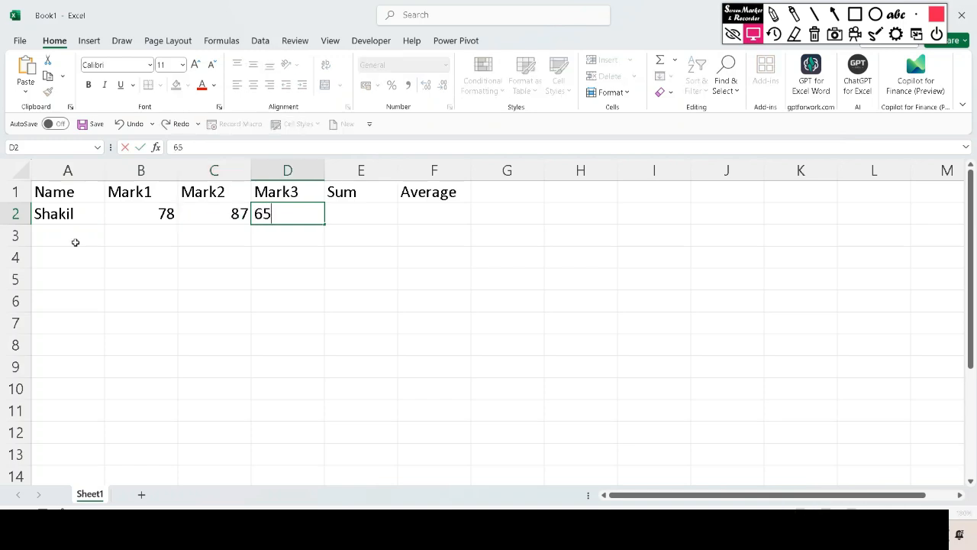
pyautogui.press('Return')
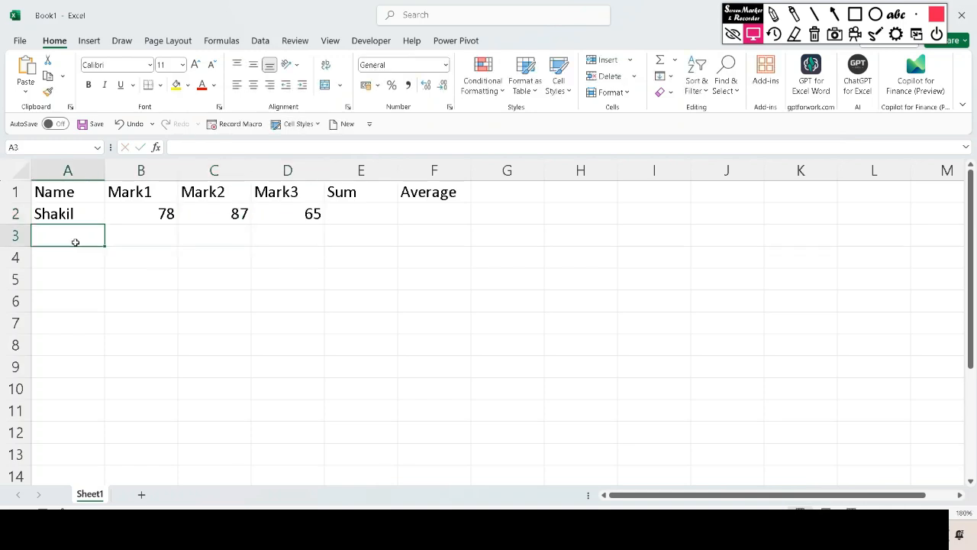
# - Open the existing workbook Copy of Student from the IEN folder on the Desktop
pyautogui.click(16, 41)
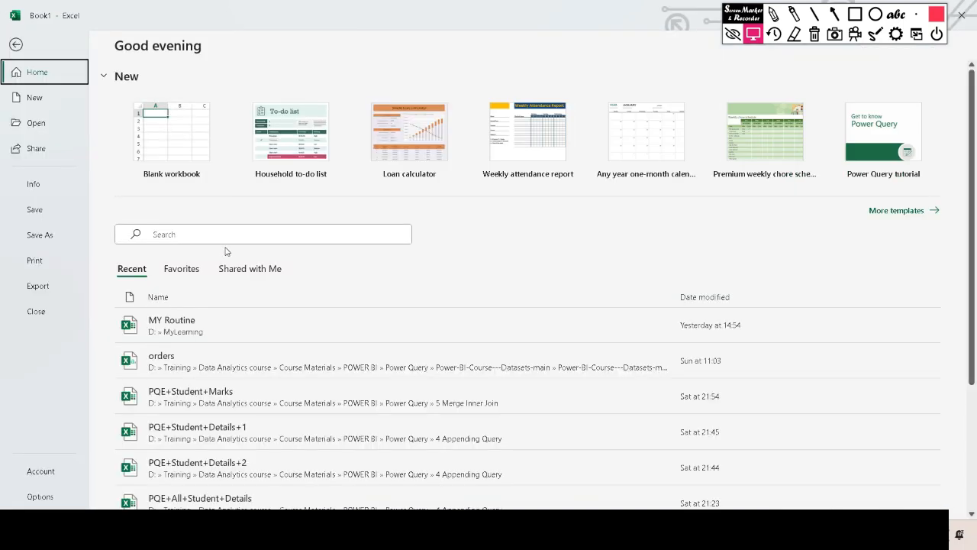
pyautogui.click(44, 126)
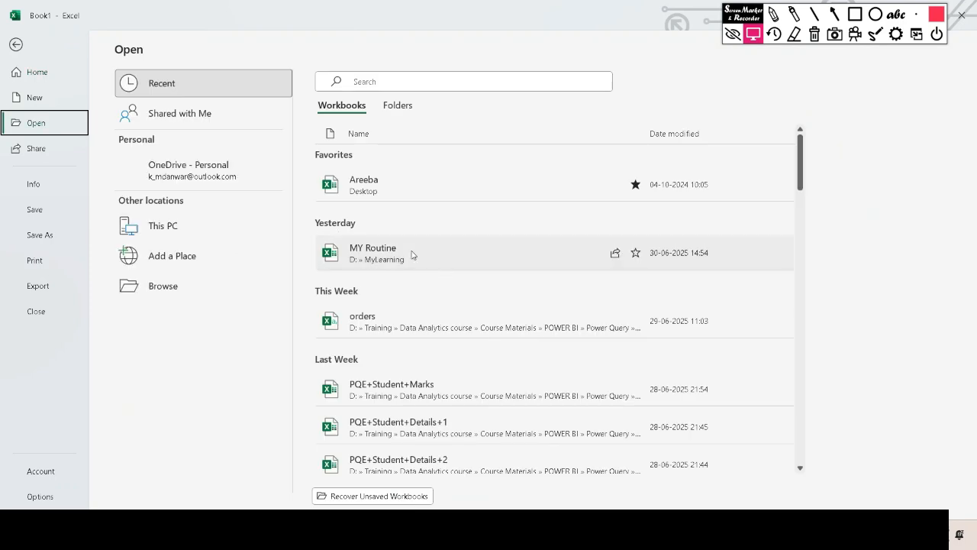
pyautogui.click(157, 281)
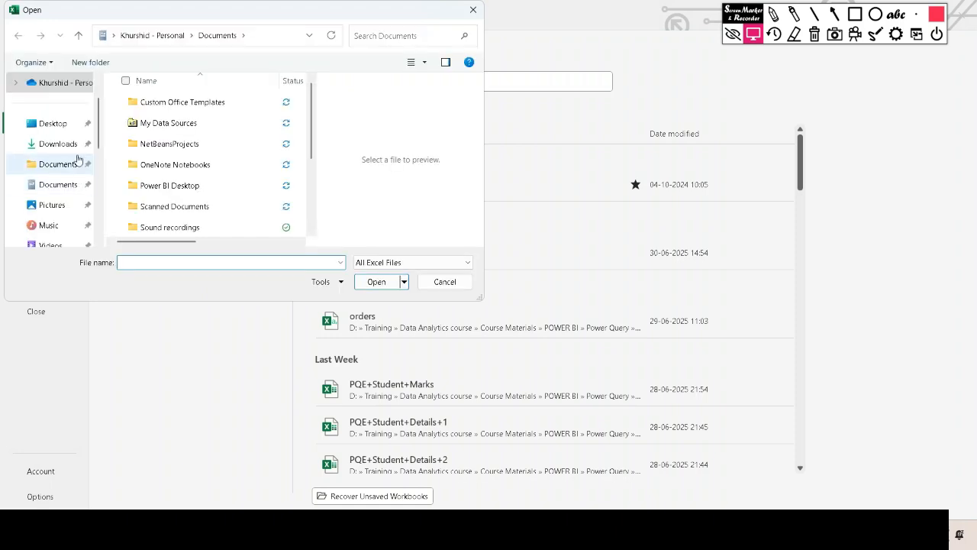
pyautogui.click(65, 123)
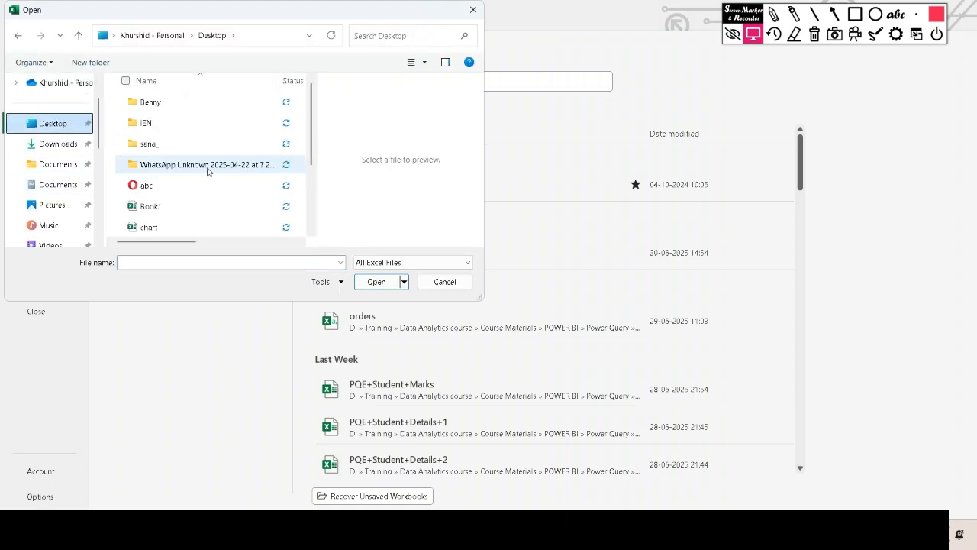
pyautogui.doubleClick(168, 123)
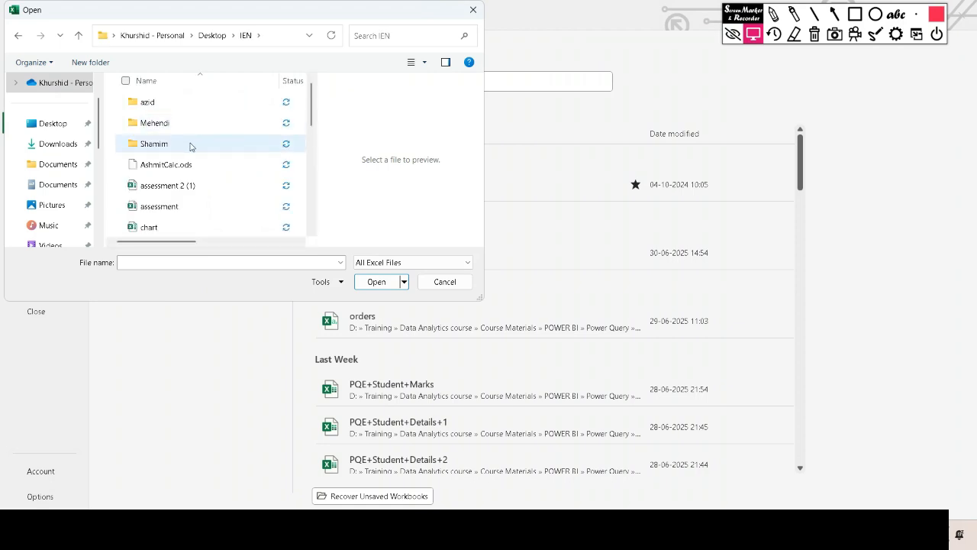
pyautogui.scroll(-3, 195, 194)
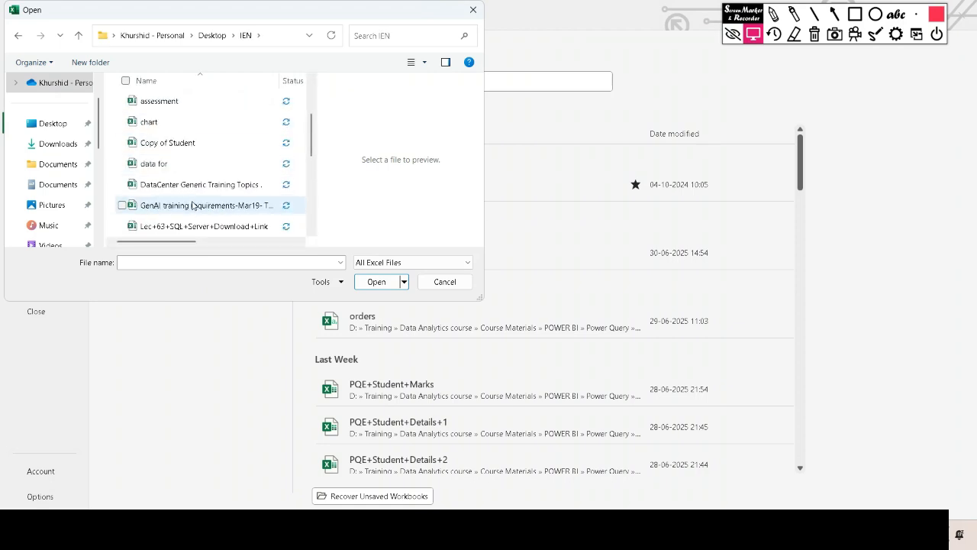
pyautogui.click(196, 176)
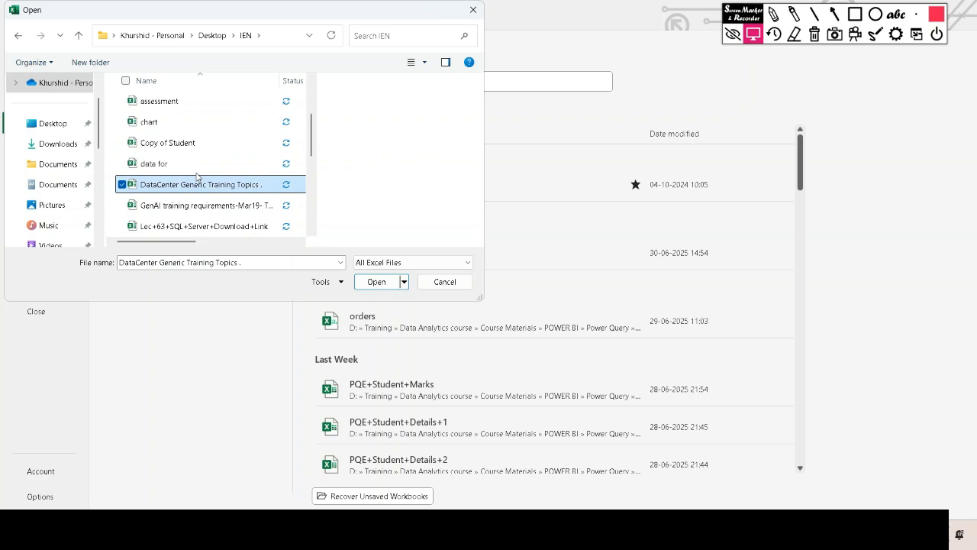
pyautogui.doubleClick(196, 177)
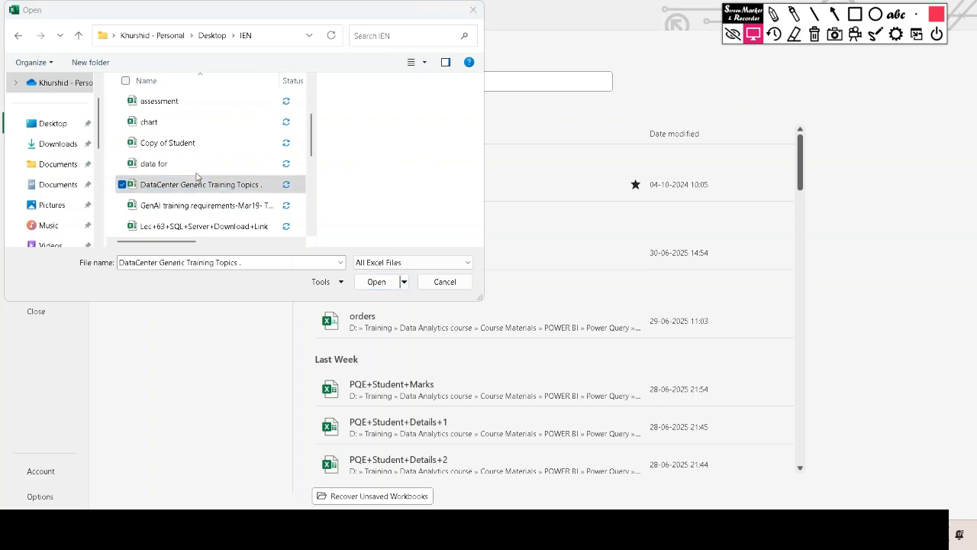
pyautogui.click(177, 143)
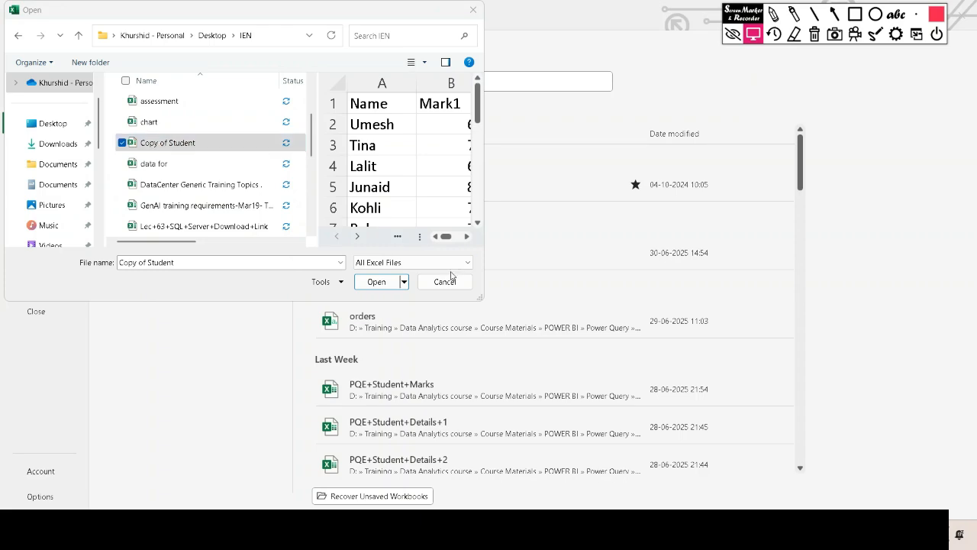
pyautogui.click(377, 282)
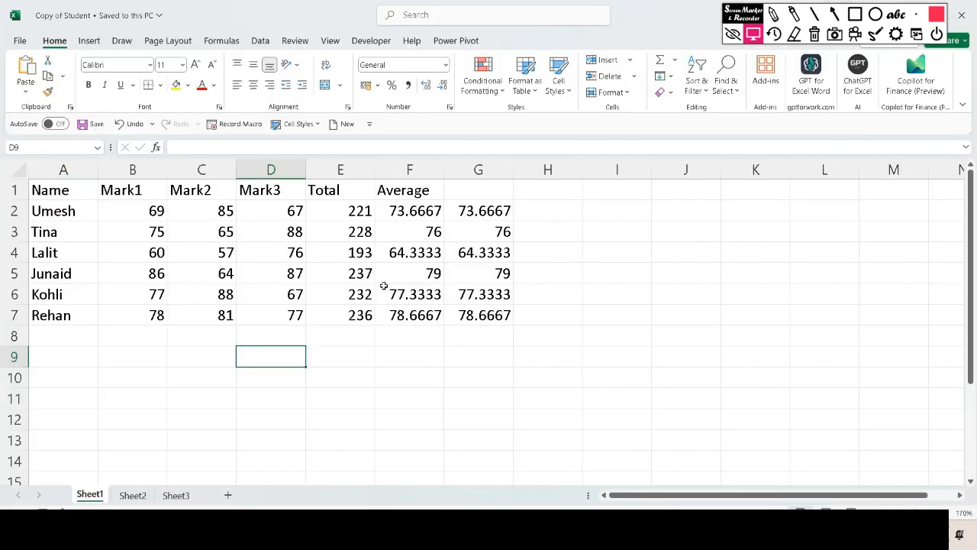
# - Clear the calculated values in cells E2 to G7, keeping the Total and Average headers
pyautogui.moveTo(347, 211); pyautogui.dragTo(492, 315)
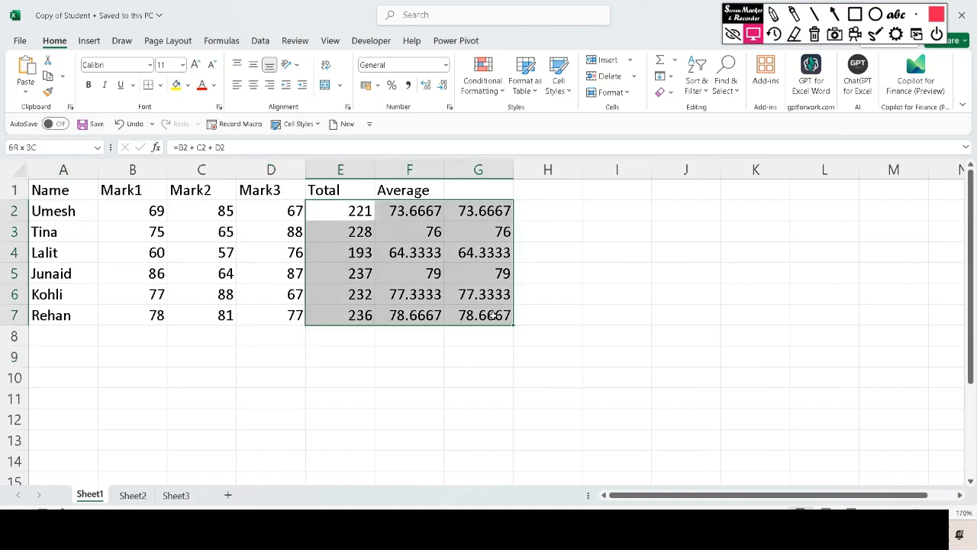
pyautogui.press('Delete')
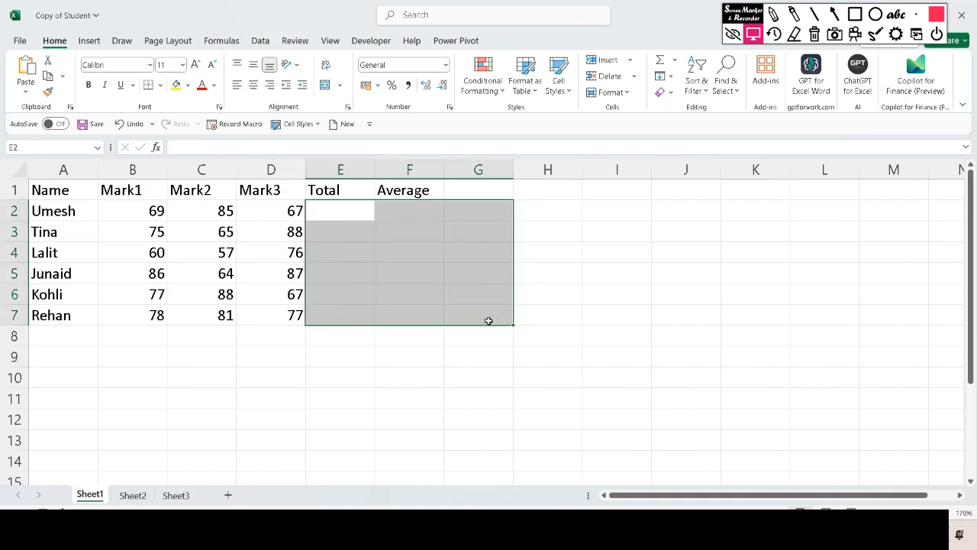
pyautogui.click(153, 352)
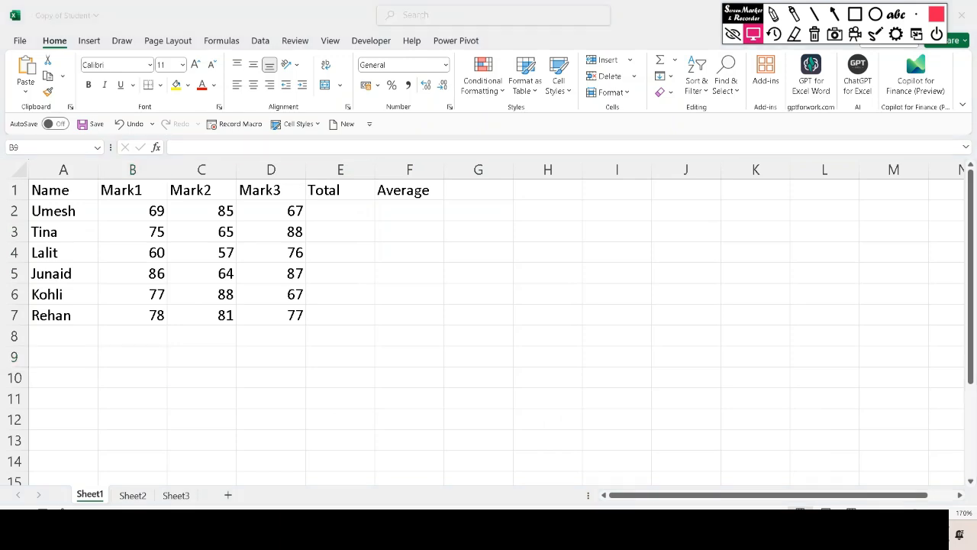
# - Switch to the Book1 workbook and close it
pyautogui.click(663, 496)
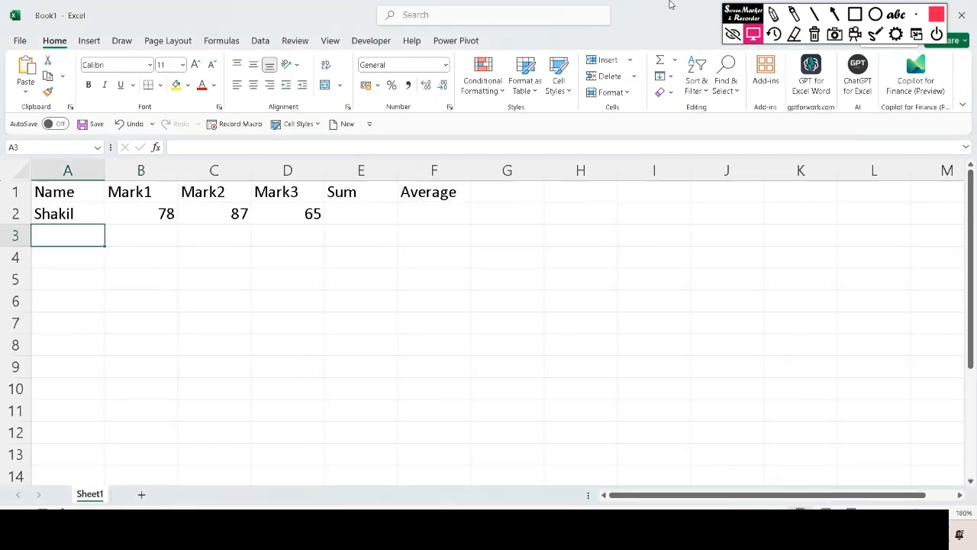
pyautogui.doubleClick(14, 16)
pyautogui.click(528, 336)
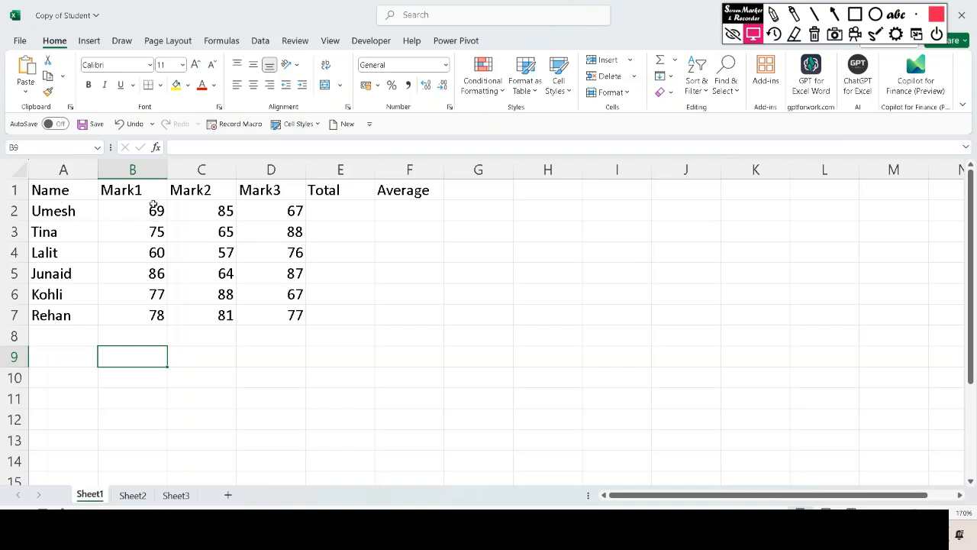
# - Enter the sample text ggg in cell B8 and the number 8 in B9 to compare alignment, and clear both cells
pyautogui.moveTo(153, 209); pyautogui.dragTo(153, 313)
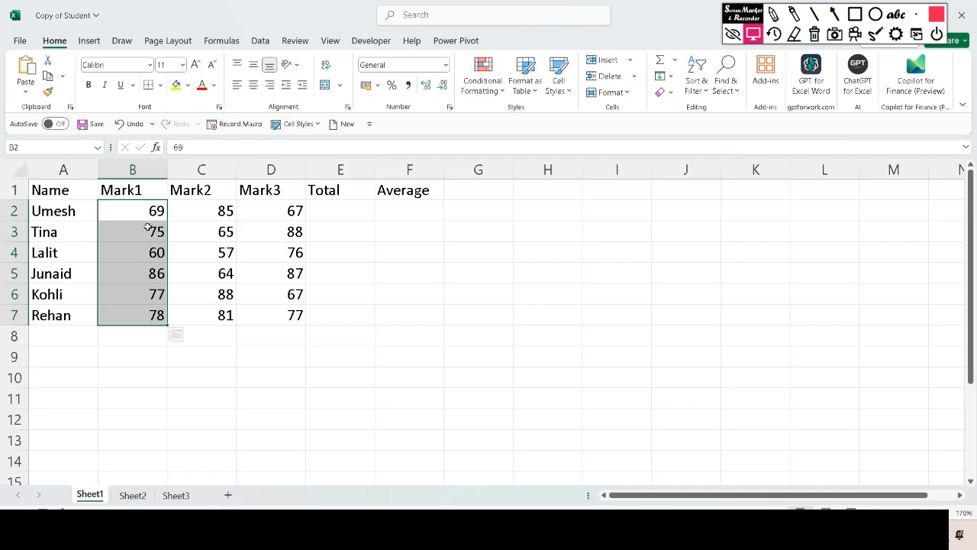
pyautogui.click(136, 342)
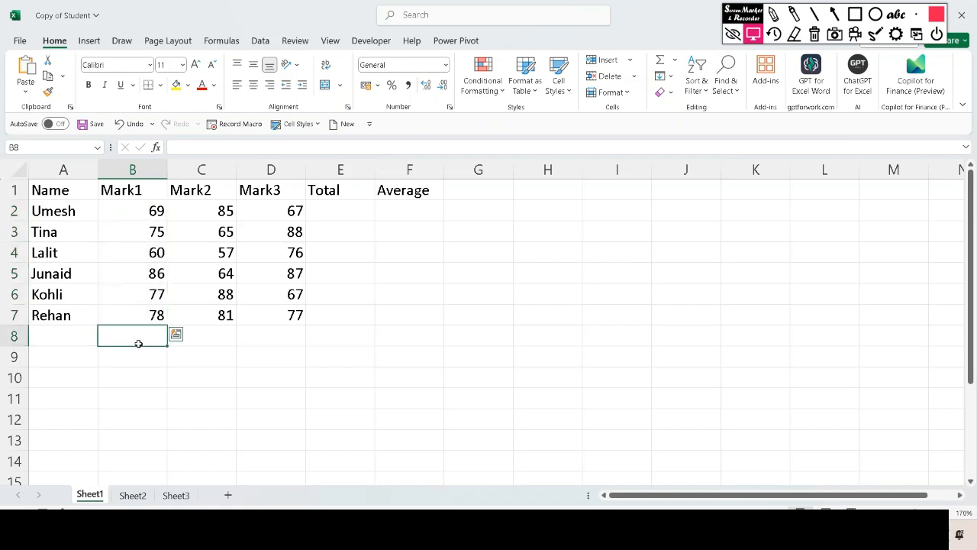
pyautogui.write('ggg')
pyautogui.click(139, 358)
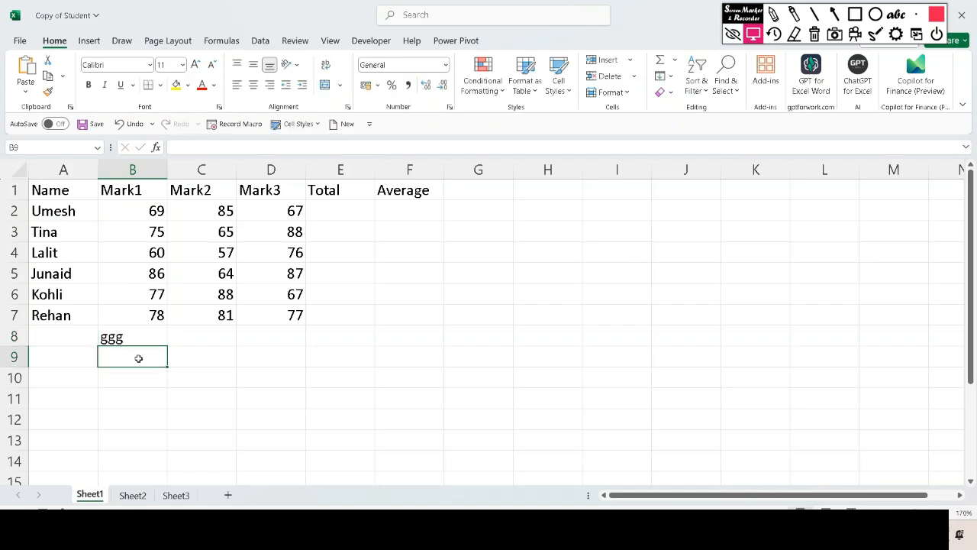
pyautogui.write('8')
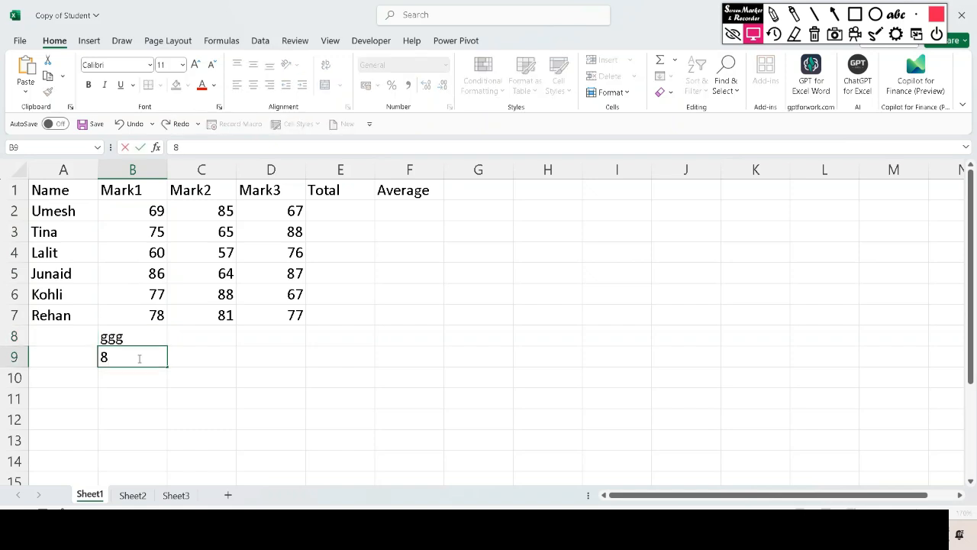
pyautogui.press('Return')
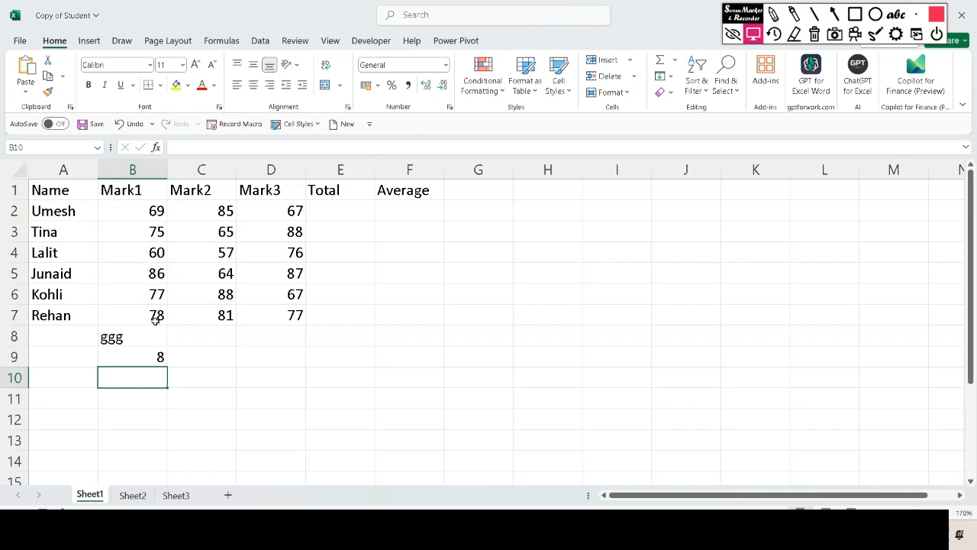
pyautogui.moveTo(114, 335); pyautogui.dragTo(158, 356)
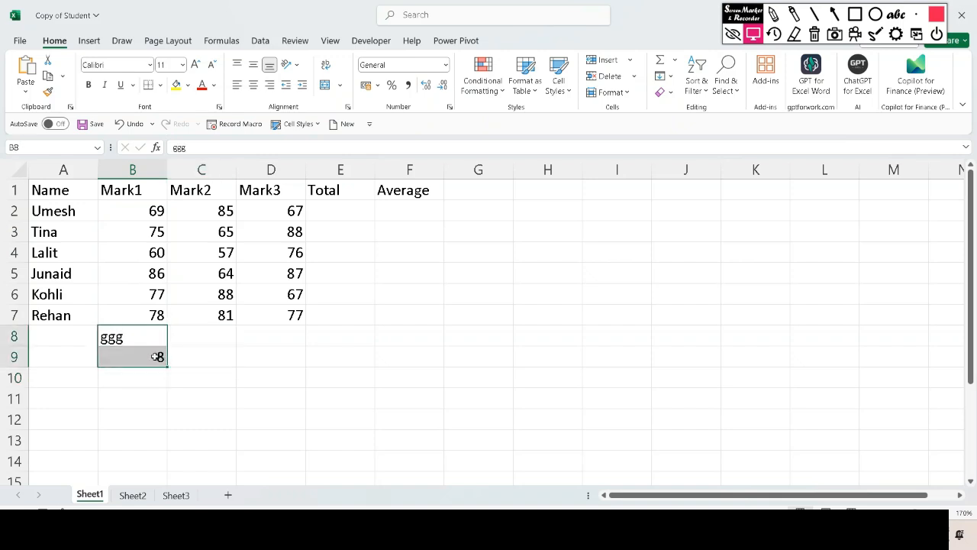
pyautogui.press('Delete')
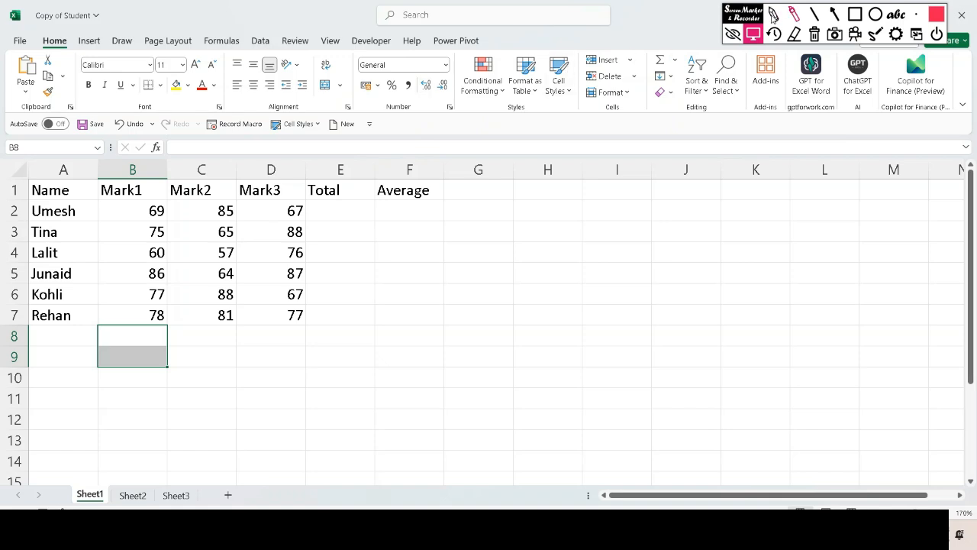
# - Handwrite the headings Formula and Function beside the marks table with the screen marker's freehand pen, one below the other
pyautogui.click(774, 13)
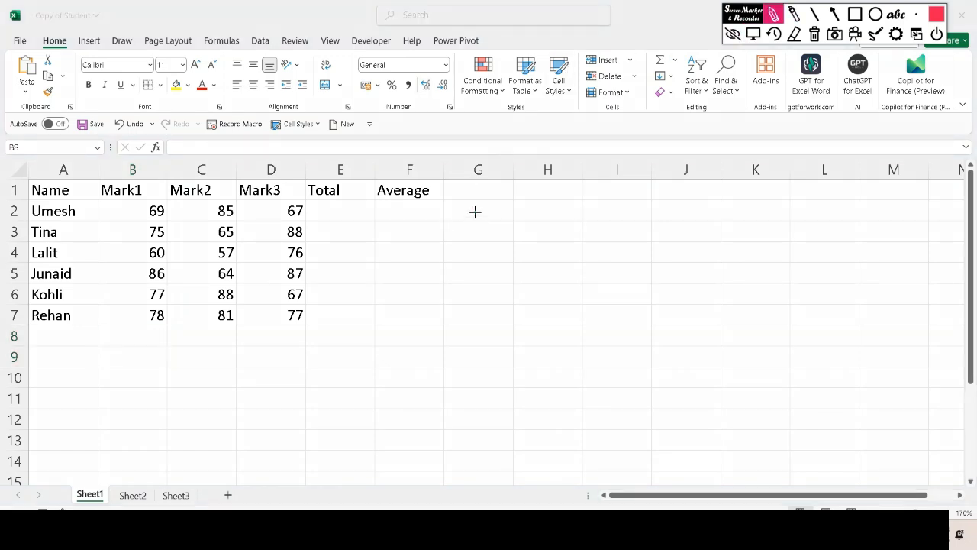
pyautogui.moveTo(476, 212)
pyautogui.mouseDown()
pyautogui.moveTo(467, 247)
pyautogui.moveTo(490, 213)
pyautogui.moveTo(490, 223)
pyautogui.moveTo(537, 229)
pyautogui.moveTo(602, 219)
pyautogui.mouseUp()
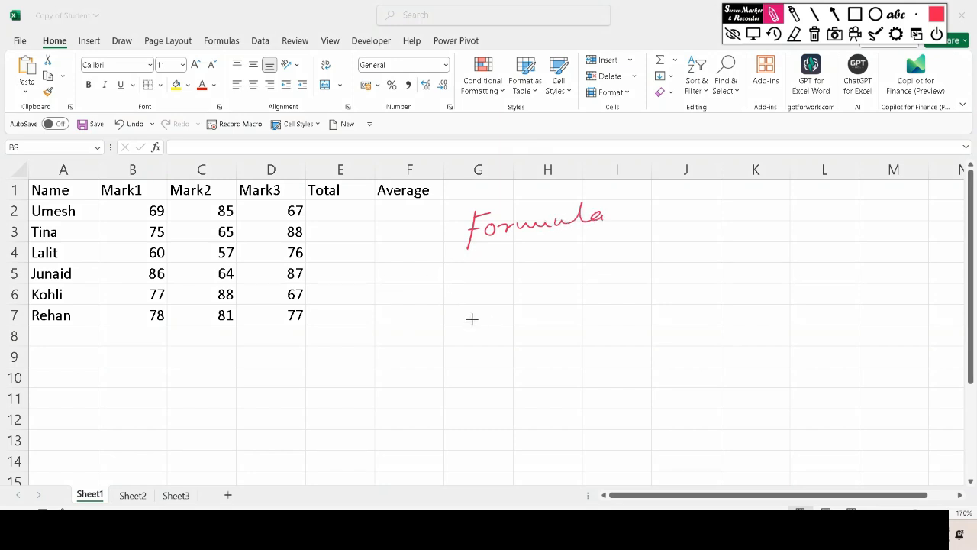
pyautogui.moveTo(471, 313)
pyautogui.mouseDown()
pyautogui.moveTo(469, 353)
pyautogui.moveTo(488, 312)
pyautogui.mouseUp()
pyautogui.moveTo(469, 336); pyautogui.dragTo(600, 315)
pyautogui.click(564, 324)
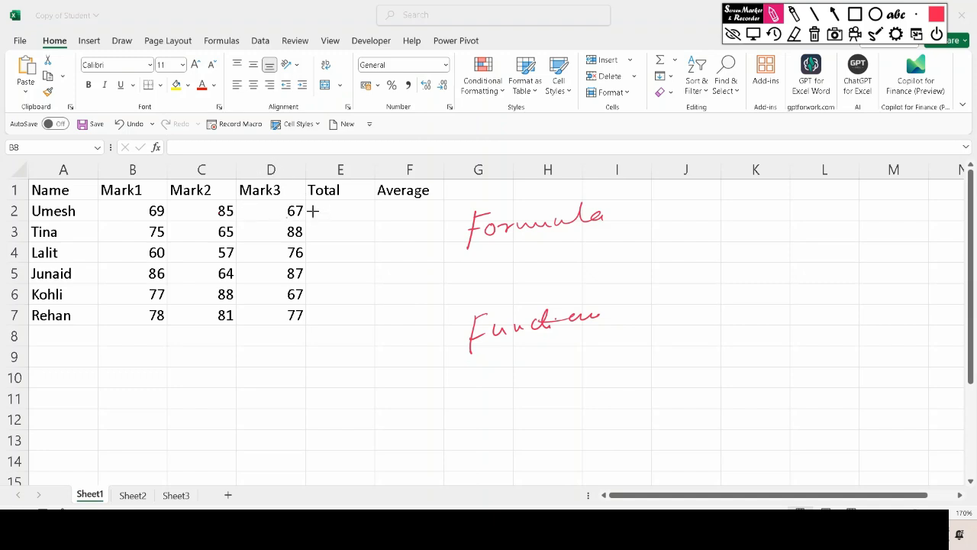
# - Handwrite the formula =B2+C2+D2 over the first student's Total and Average cells
pyautogui.moveTo(313, 211); pyautogui.dragTo(327, 211)
pyautogui.moveTo(313, 216); pyautogui.dragTo(327, 217)
pyautogui.moveTo(335, 206)
pyautogui.mouseDown()
pyautogui.moveTo(342, 221)
pyautogui.moveTo(374, 215)
pyautogui.moveTo(368, 225)
pyautogui.moveTo(418, 214)
pyautogui.mouseUp()
pyautogui.moveTo(412, 208)
pyautogui.mouseDown()
pyautogui.moveTo(412, 220)
pyautogui.moveTo(426, 220)
pyautogui.mouseUp()
pyautogui.moveTo(426, 208)
pyautogui.mouseDown()
pyautogui.moveTo(428, 220)
pyautogui.moveTo(450, 219)
pyautogui.mouseUp()
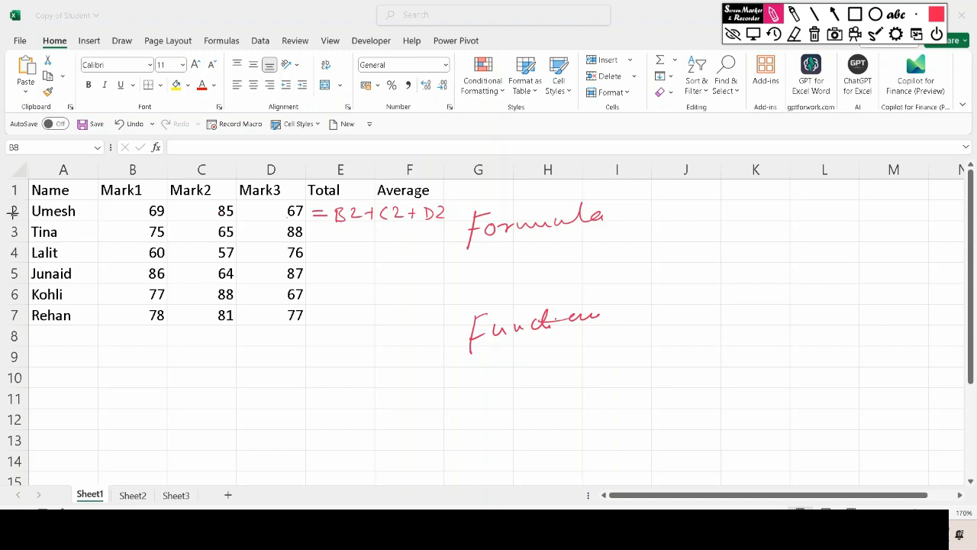
# - Trace row 2 and column B to their intersection, and circle B2 in the handwritten formula and the marks in B2, C2 and D2
pyautogui.moveTo(13, 214); pyautogui.dragTo(130, 213)
pyautogui.moveTo(352, 198)
pyautogui.mouseDown()
pyautogui.moveTo(334, 204)
pyautogui.moveTo(347, 226)
pyautogui.moveTo(361, 203)
pyautogui.mouseUp()
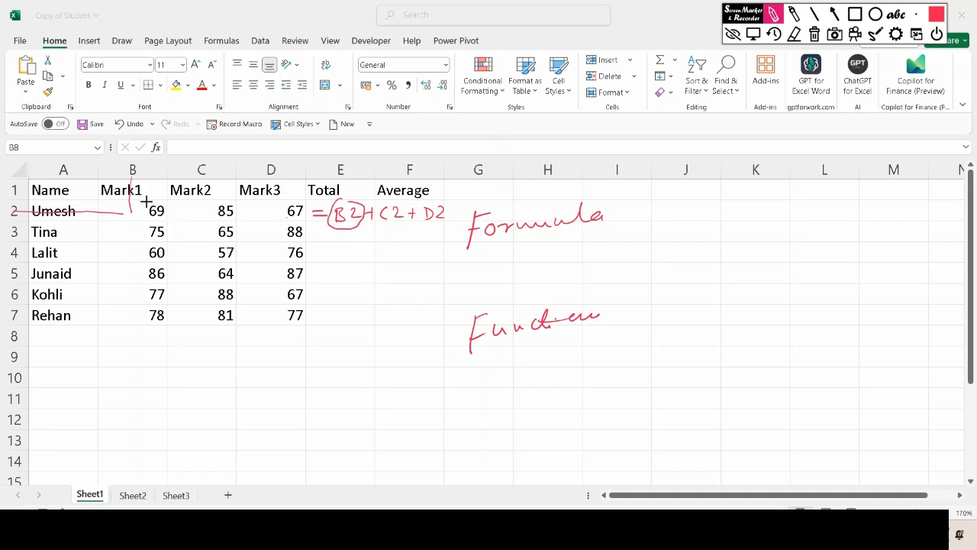
pyautogui.moveTo(144, 202)
pyautogui.mouseDown()
pyautogui.moveTo(135, 214)
pyautogui.moveTo(161, 200)
pyautogui.mouseUp()
pyautogui.moveTo(223, 200)
pyautogui.mouseDown()
pyautogui.moveTo(215, 211)
pyautogui.moveTo(230, 203)
pyautogui.mouseUp()
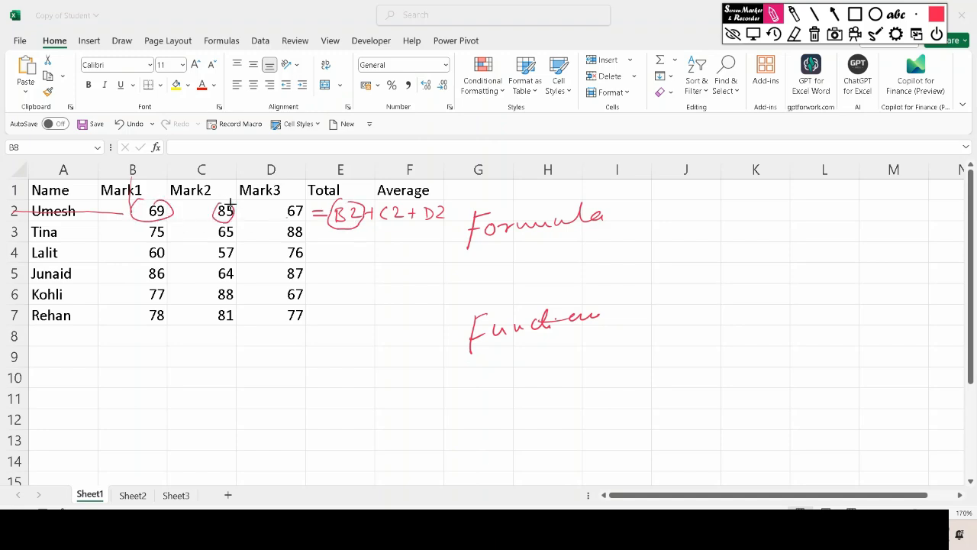
pyautogui.moveTo(291, 200); pyautogui.dragTo(288, 204)
# - Handwrite =SUM(B2:D2) beneath the Function heading
pyautogui.moveTo(467, 372); pyautogui.dragTo(487, 378)
pyautogui.moveTo(458, 199); pyautogui.dragTo(478, 193)
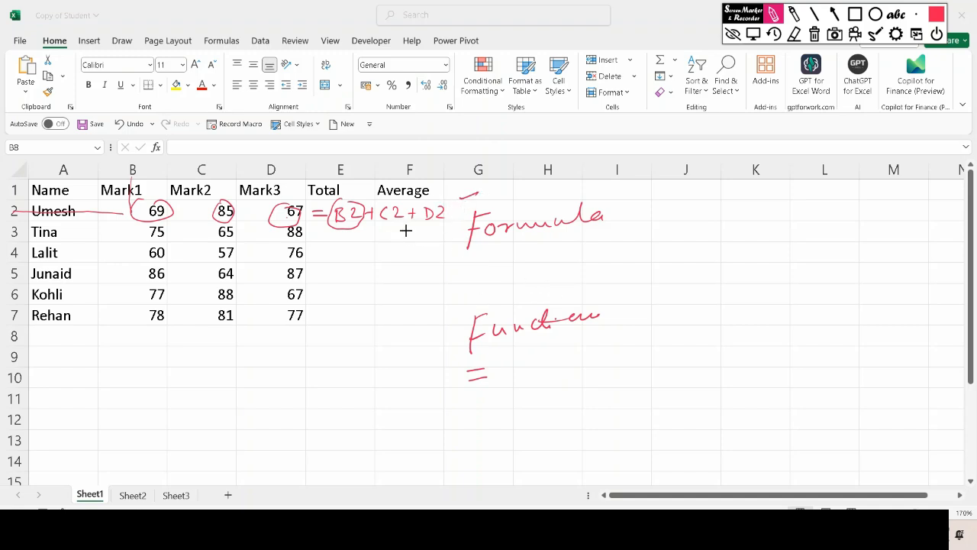
pyautogui.moveTo(510, 364)
pyautogui.mouseDown()
pyautogui.moveTo(498, 379)
pyautogui.moveTo(521, 360)
pyautogui.moveTo(563, 380)
pyautogui.mouseUp()
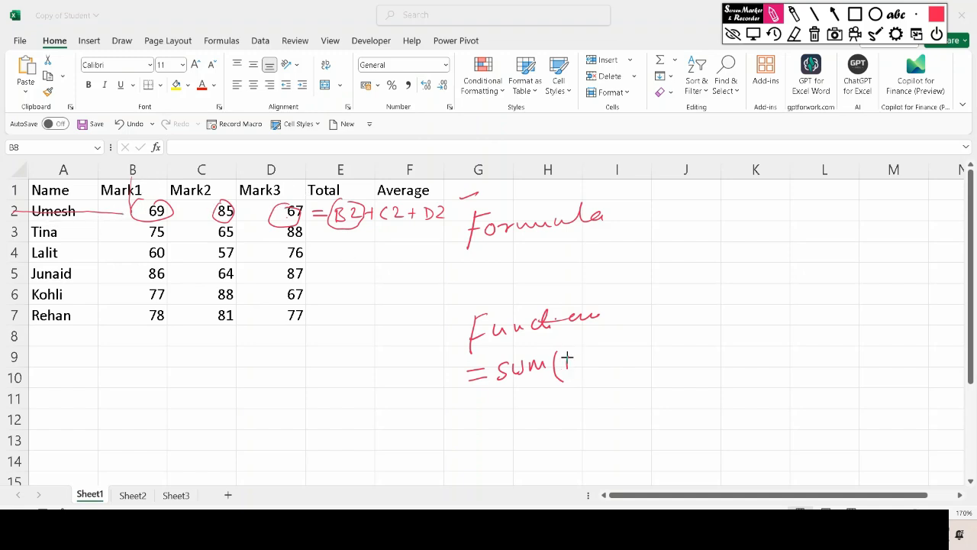
pyautogui.moveTo(567, 356)
pyautogui.mouseDown()
pyautogui.moveTo(569, 371)
pyautogui.moveTo(586, 368)
pyautogui.mouseUp()
pyautogui.click(599, 354)
pyautogui.moveTo(615, 350); pyautogui.dragTo(617, 365)
pyautogui.moveTo(627, 351); pyautogui.dragTo(638, 364)
pyautogui.moveTo(651, 344); pyautogui.dragTo(649, 371)
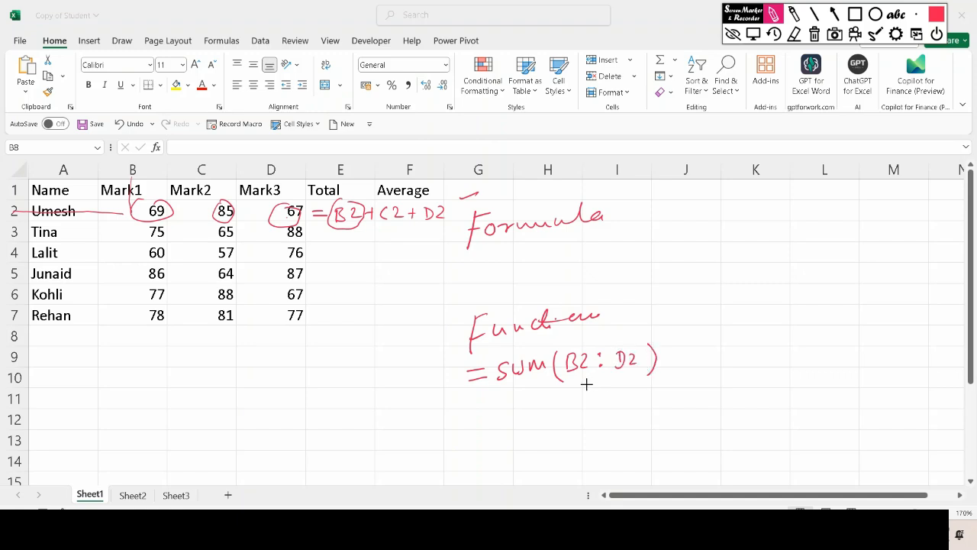
# - Underline B2:D2 in the handwritten function with the label Range, and draw a box around cells B2 to D2
pyautogui.moveTo(566, 377)
pyautogui.mouseDown()
pyautogui.moveTo(625, 377)
pyautogui.moveTo(600, 412)
pyautogui.moveTo(672, 398)
pyautogui.mouseUp()
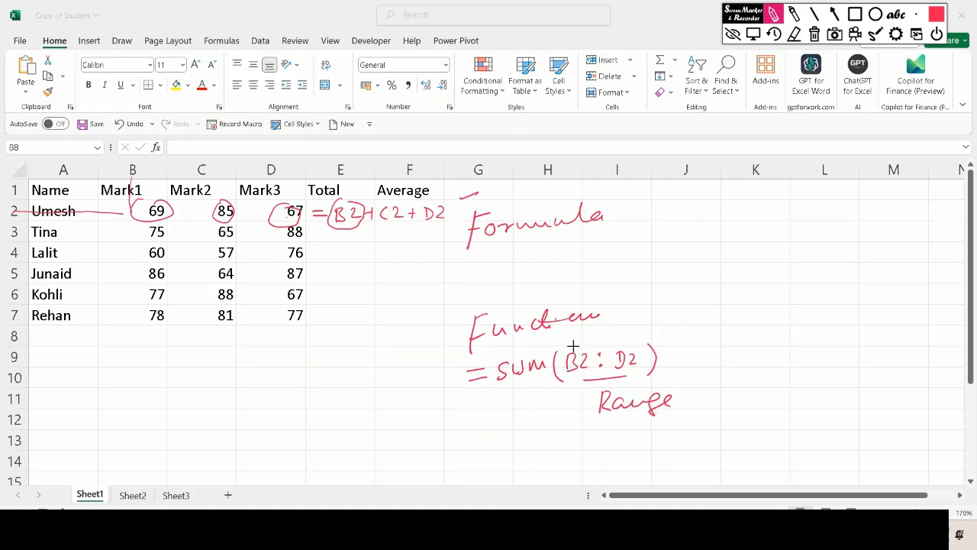
pyautogui.moveTo(124, 193)
pyautogui.mouseDown()
pyautogui.moveTo(121, 214)
pyautogui.moveTo(268, 230)
pyautogui.moveTo(294, 229)
pyautogui.moveTo(243, 197)
pyautogui.moveTo(303, 200)
pyautogui.moveTo(298, 231)
pyautogui.mouseUp()
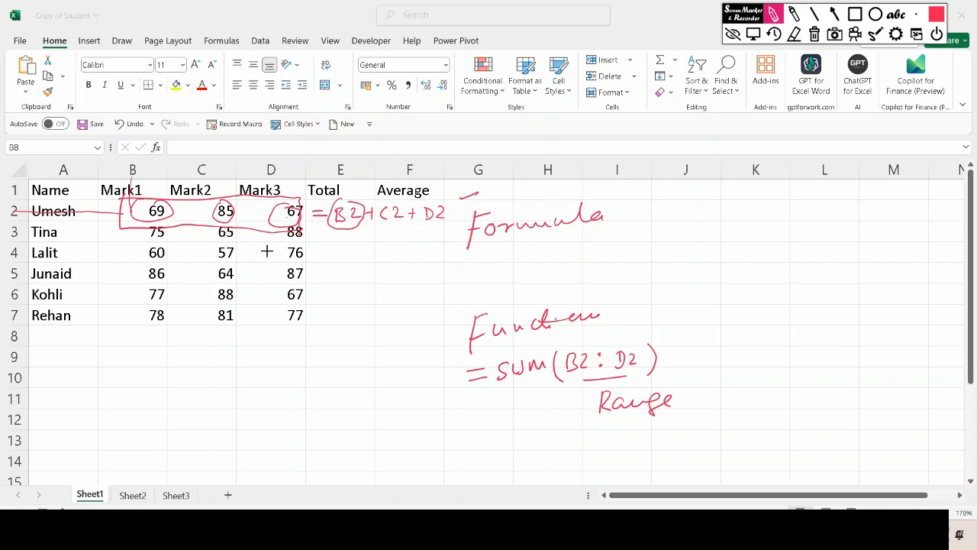
# - Circle the marks 60 and 76 in row 4 and handwrite =B2+D2 beside them
pyautogui.moveTo(161, 244)
pyautogui.mouseDown()
pyautogui.moveTo(146, 247)
pyautogui.moveTo(164, 244)
pyautogui.mouseUp()
pyautogui.moveTo(296, 245)
pyautogui.mouseDown()
pyautogui.moveTo(290, 268)
pyautogui.moveTo(290, 245)
pyautogui.mouseUp()
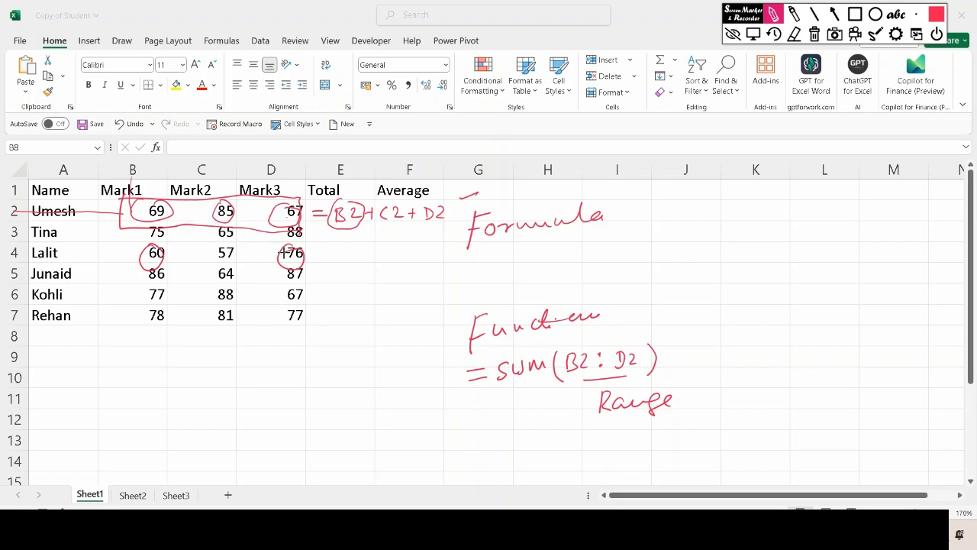
pyautogui.moveTo(324, 252); pyautogui.dragTo(338, 251)
pyautogui.moveTo(324, 257); pyautogui.dragTo(421, 265)
pyautogui.moveTo(422, 249)
pyautogui.mouseDown()
pyautogui.moveTo(430, 253)
pyautogui.moveTo(421, 265)
pyautogui.mouseUp()
pyautogui.moveTo(439, 255); pyautogui.dragTo(451, 265)
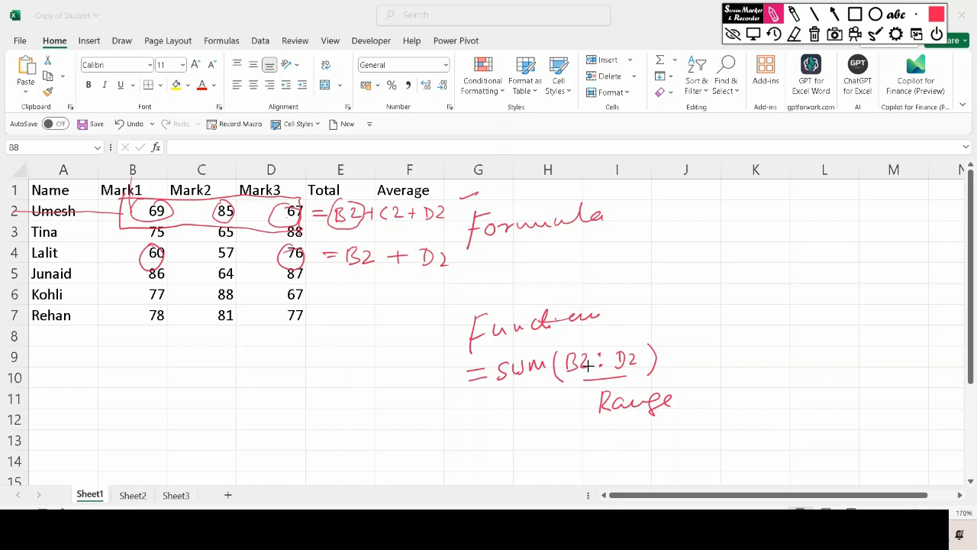
# - Circle the handwritten B2:D2 range, the B2+C2+D2 formula and the Formula heading, and handwrite Area = below the marks table
pyautogui.moveTo(620, 341)
pyautogui.mouseDown()
pyautogui.moveTo(593, 338)
pyautogui.moveTo(639, 343)
pyautogui.moveTo(608, 339)
pyautogui.mouseUp()
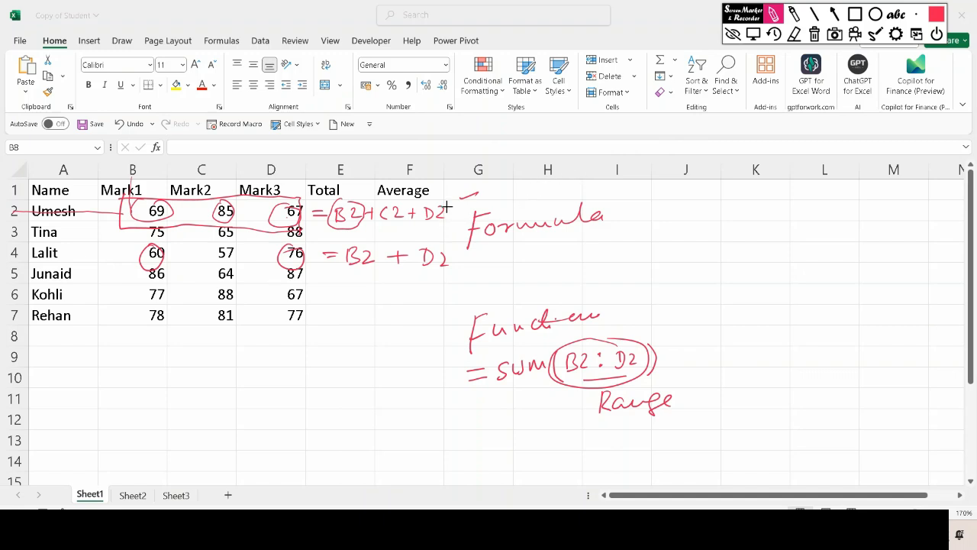
pyautogui.moveTo(447, 204)
pyautogui.mouseDown()
pyautogui.moveTo(424, 183)
pyautogui.moveTo(352, 187)
pyautogui.moveTo(319, 202)
pyautogui.moveTo(335, 233)
pyautogui.moveTo(441, 240)
pyautogui.moveTo(461, 213)
pyautogui.moveTo(433, 190)
pyautogui.mouseUp()
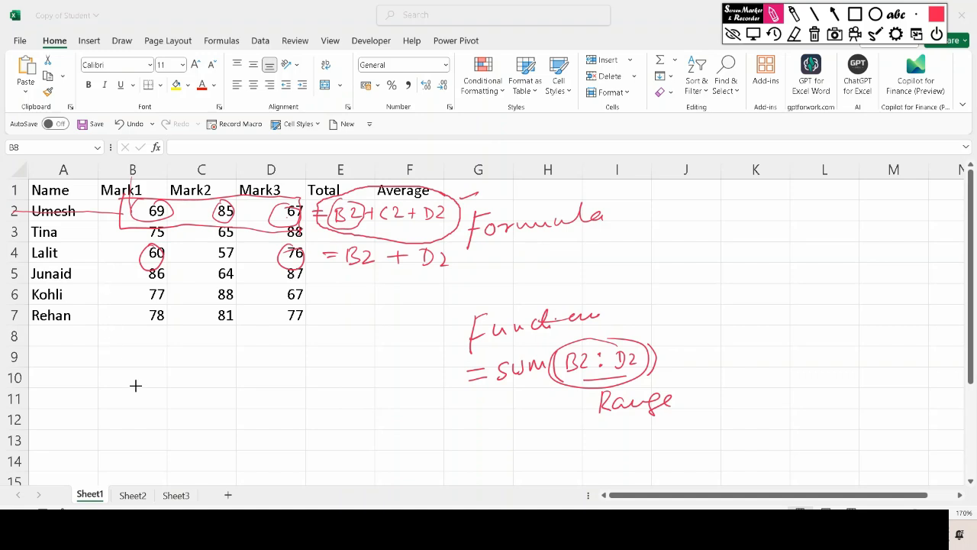
pyautogui.moveTo(138, 391)
pyautogui.mouseDown()
pyautogui.moveTo(140, 375)
pyautogui.moveTo(142, 383)
pyautogui.moveTo(222, 368)
pyautogui.mouseUp()
pyautogui.moveTo(546, 190)
pyautogui.mouseDown()
pyautogui.moveTo(454, 219)
pyautogui.moveTo(611, 223)
pyautogui.moveTo(561, 190)
pyautogui.mouseUp()
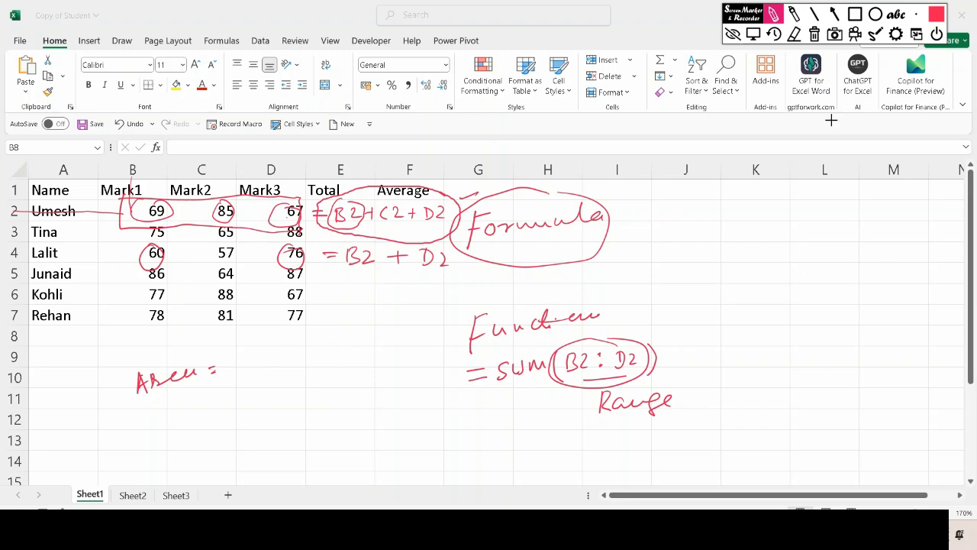
# - Erase all the handwritten annotations and return to the normal pointer
pyautogui.click(815, 34)
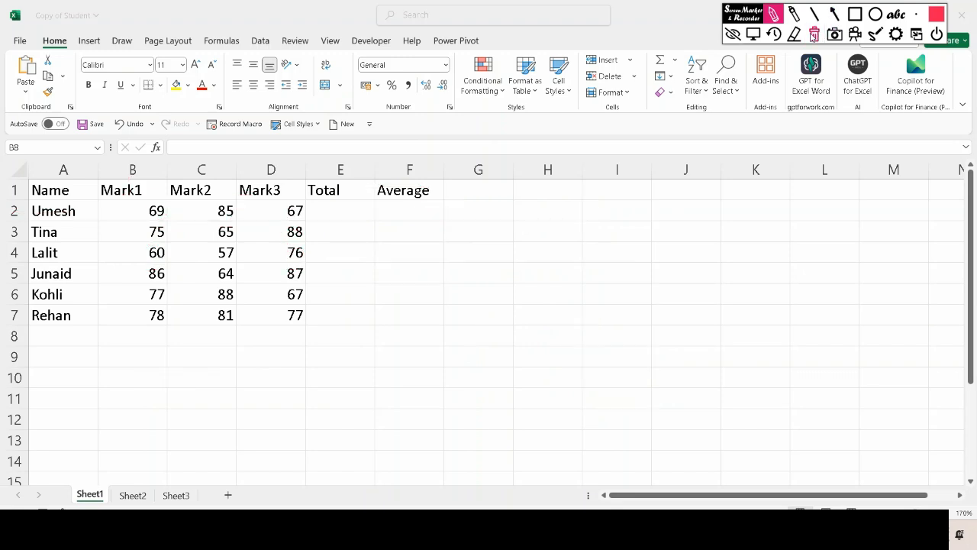
pyautogui.click(753, 33)
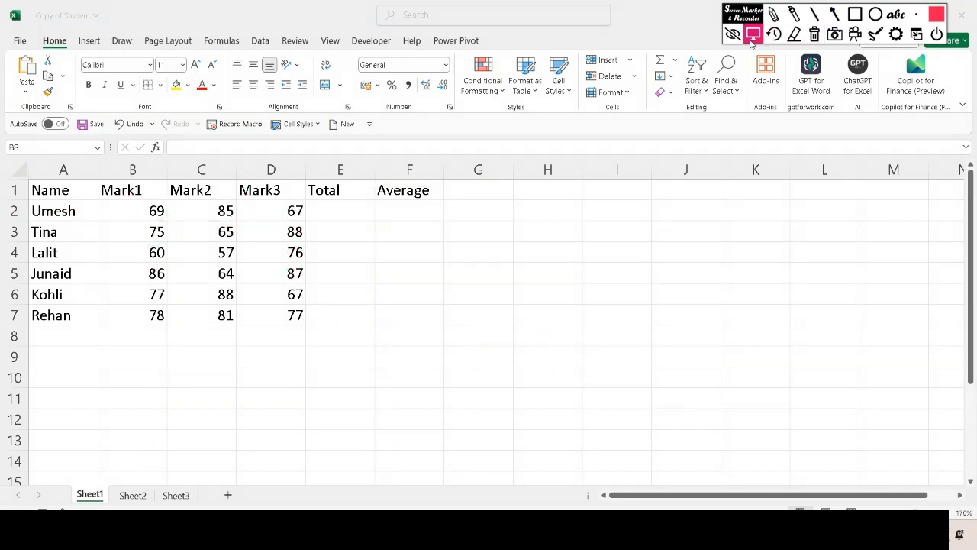
# - Enter the formula =B2+C2+D2 in cell E2 to total the first student's marks
pyautogui.click(315, 208)
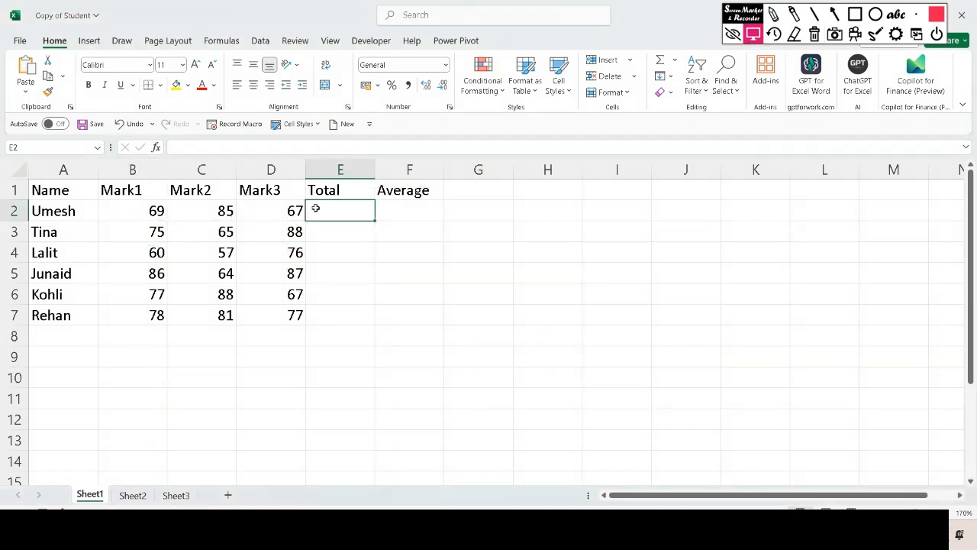
pyautogui.write('=')
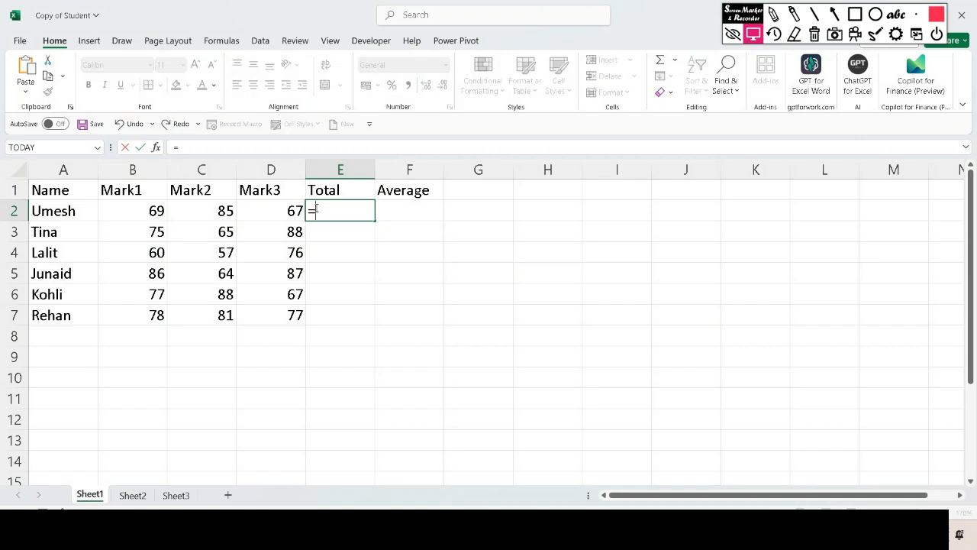
pyautogui.click(155, 211)
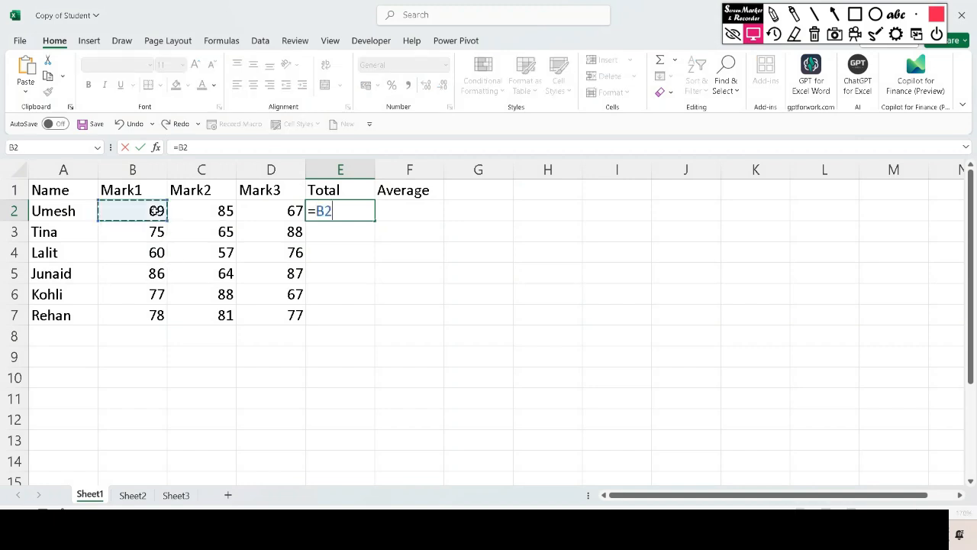
pyautogui.write('+')
pyautogui.click(199, 208)
pyautogui.write('+')
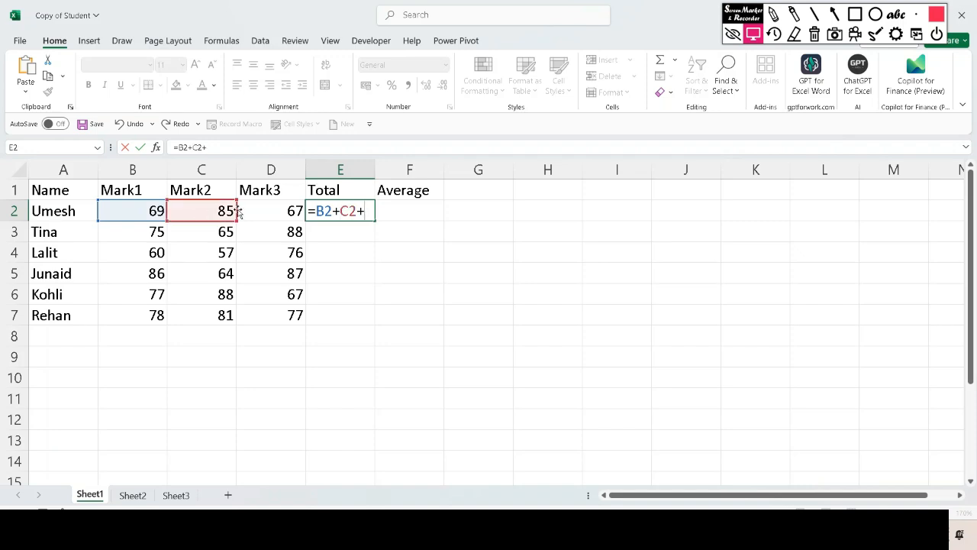
pyautogui.click(264, 213)
pyautogui.press('Return')
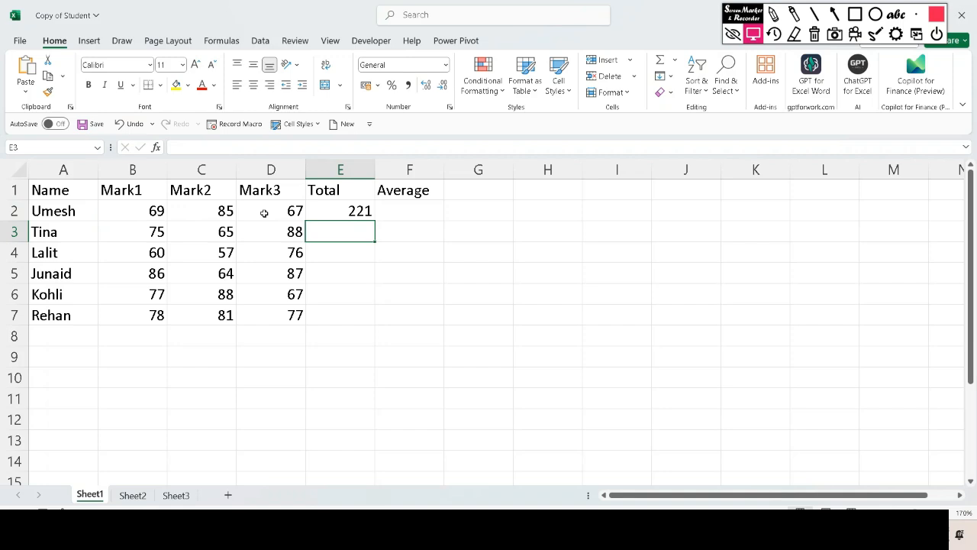
# - Enter the formula =B3+C3+D3 in cell E3 for the second student's total, and clear that cell again
pyautogui.write('=')
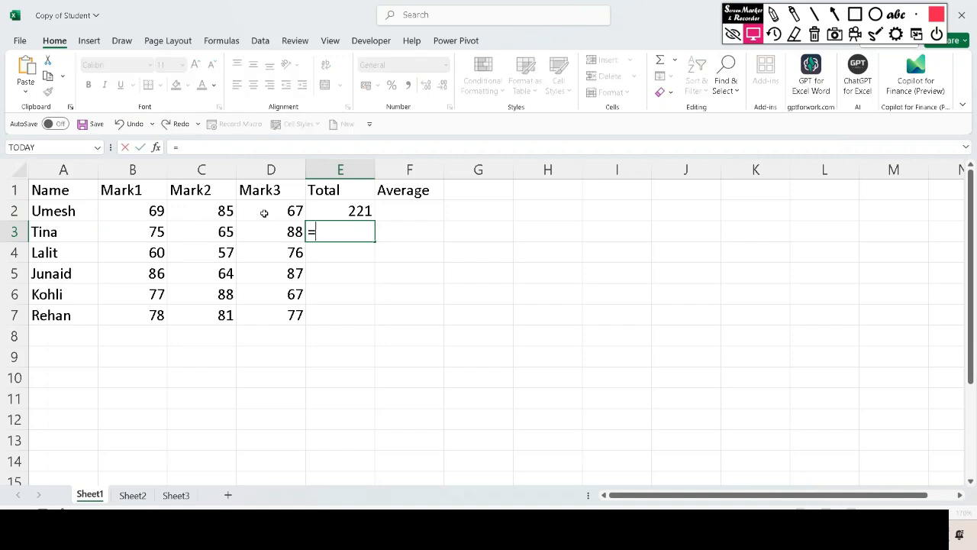
pyautogui.click(158, 232)
pyautogui.write('+')
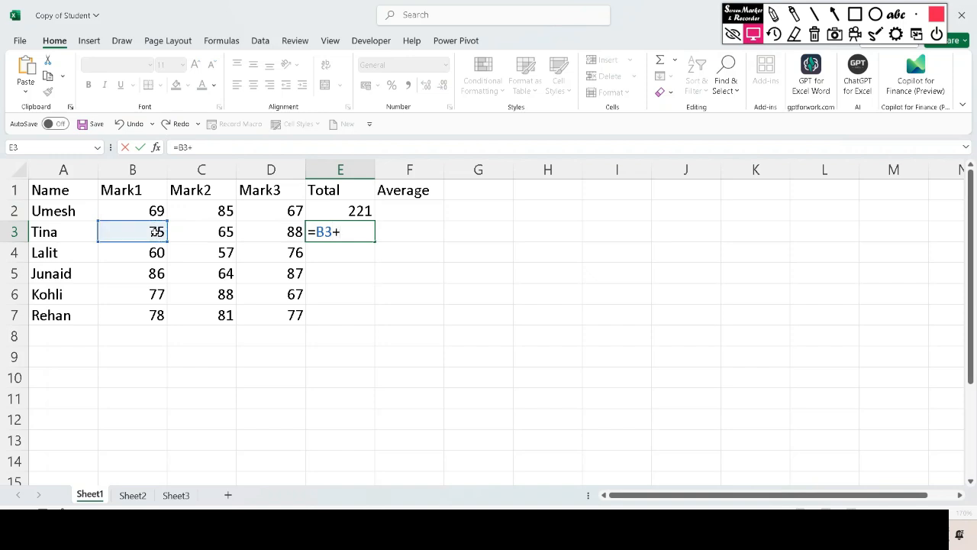
pyautogui.click(219, 232)
pyautogui.write('+')
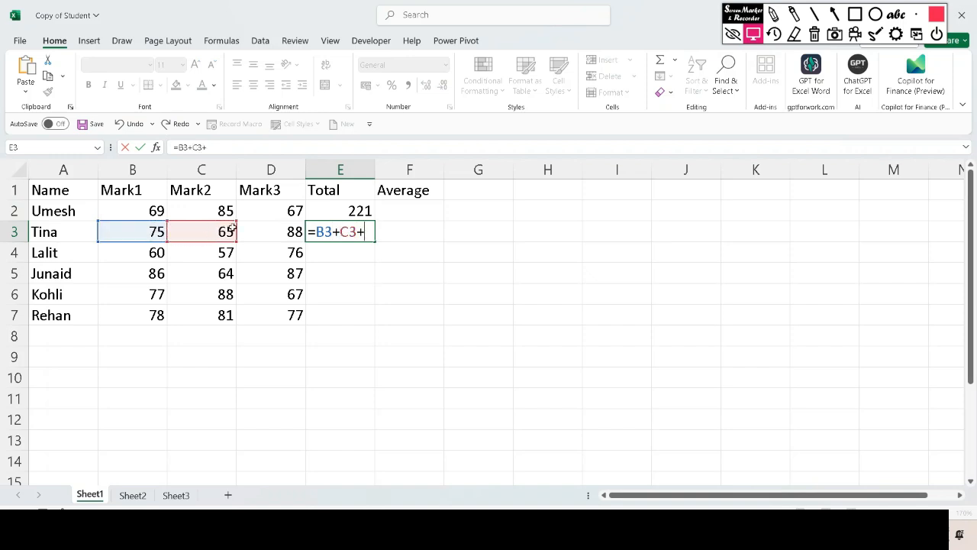
pyautogui.click(284, 238)
pyautogui.press('Return')
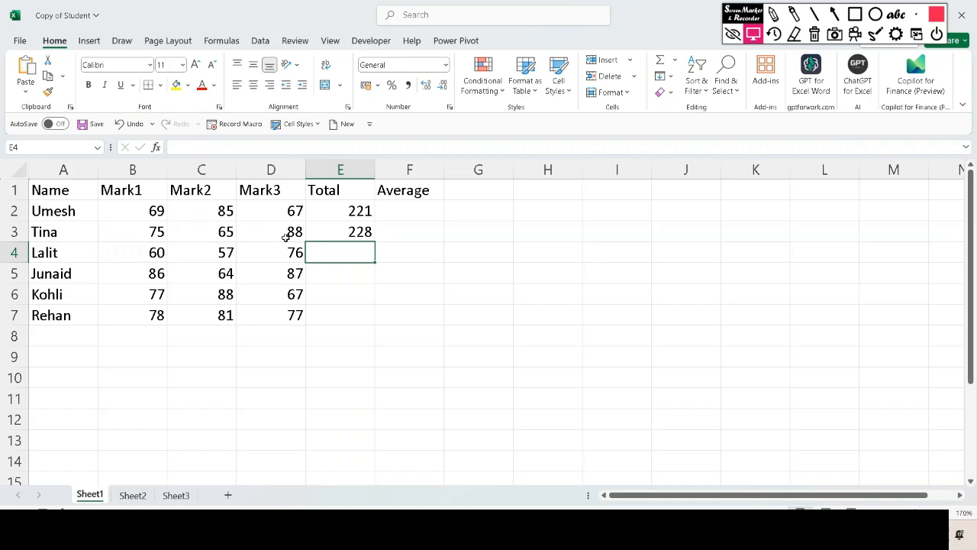
pyautogui.click(363, 230)
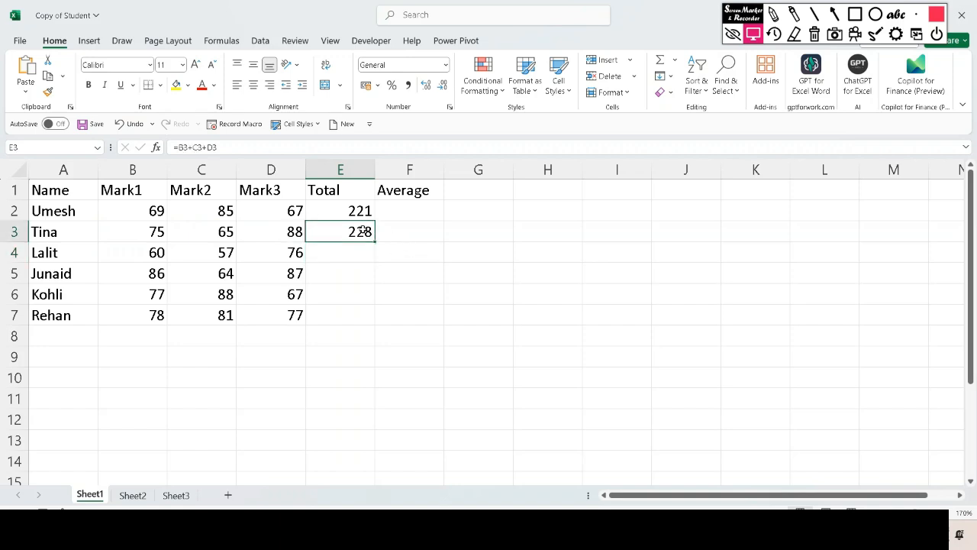
pyautogui.press('Delete')
# - Enlarge the worksheet view to 240% with cell E2 selected
pyautogui.click(362, 210)
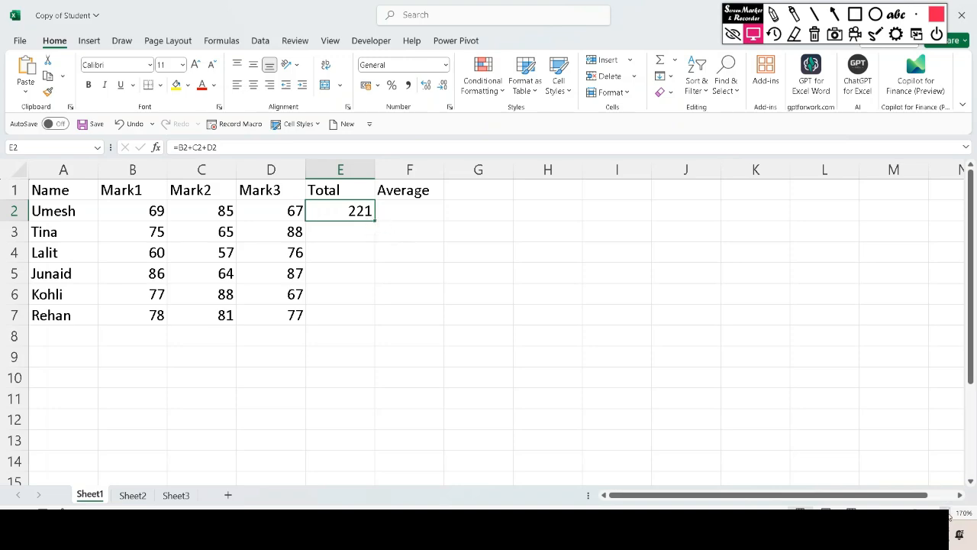
pyautogui.click(942, 512)
pyautogui.click(942, 512)
pyautogui.click(941, 512)
pyautogui.click(941, 513)
pyautogui.click(942, 512)
pyautogui.click(941, 512)
pyautogui.click(941, 512)
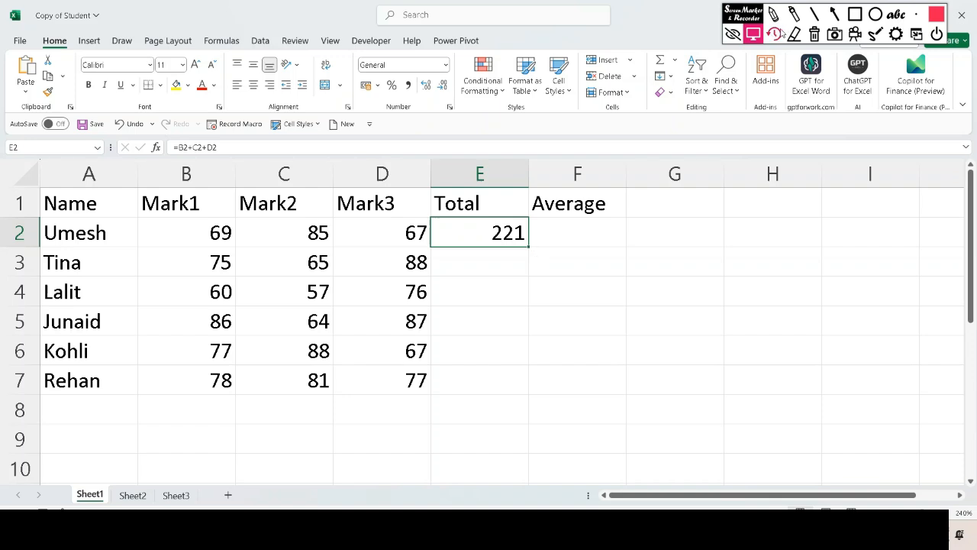
pyautogui.click(855, 13)
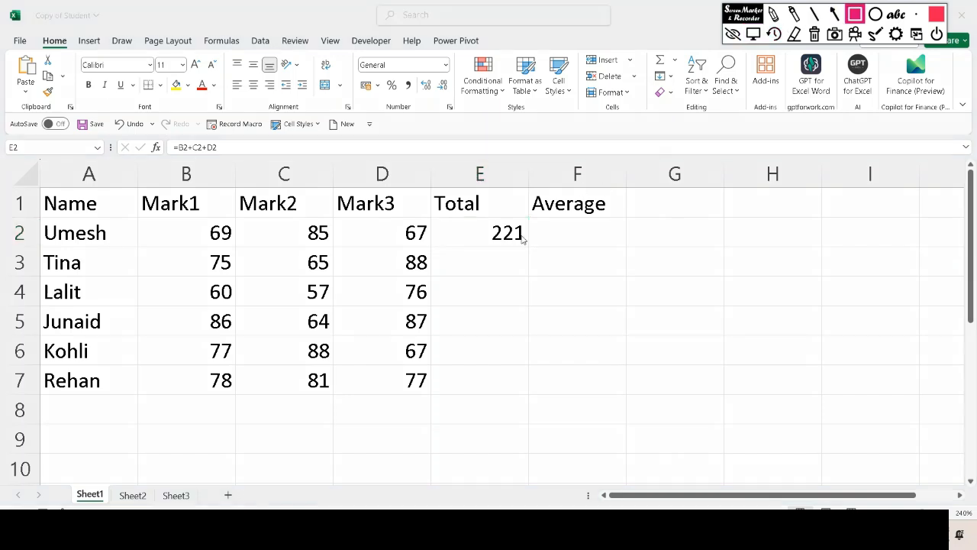
pyautogui.click(752, 34)
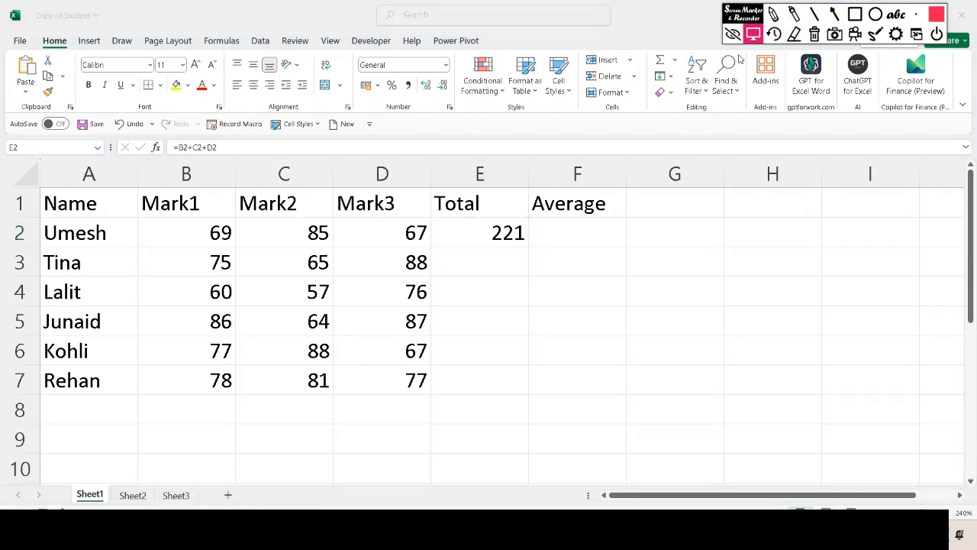
# - Fill the total formula from E2 down to E7, and undo the fill
pyautogui.click(500, 234)
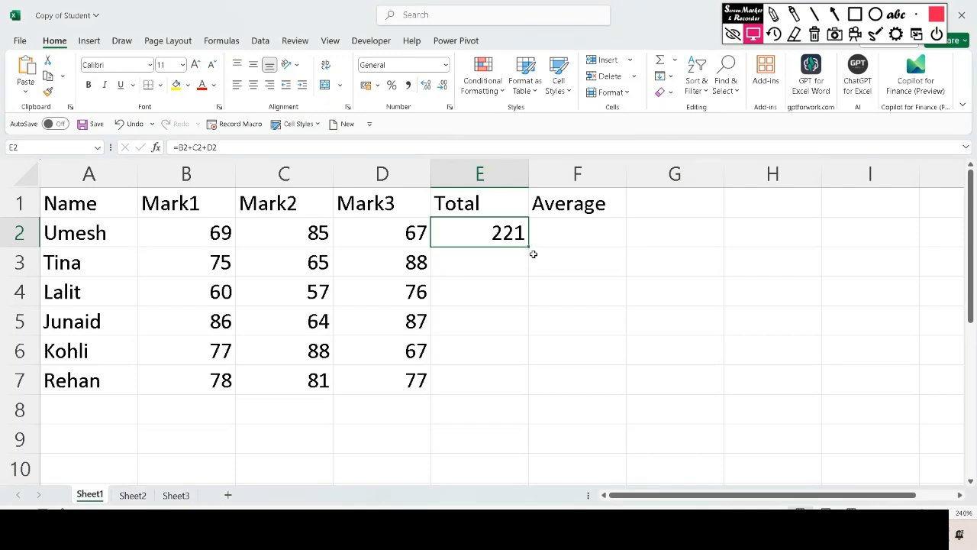
pyautogui.moveTo(528, 246); pyautogui.dragTo(532, 381)
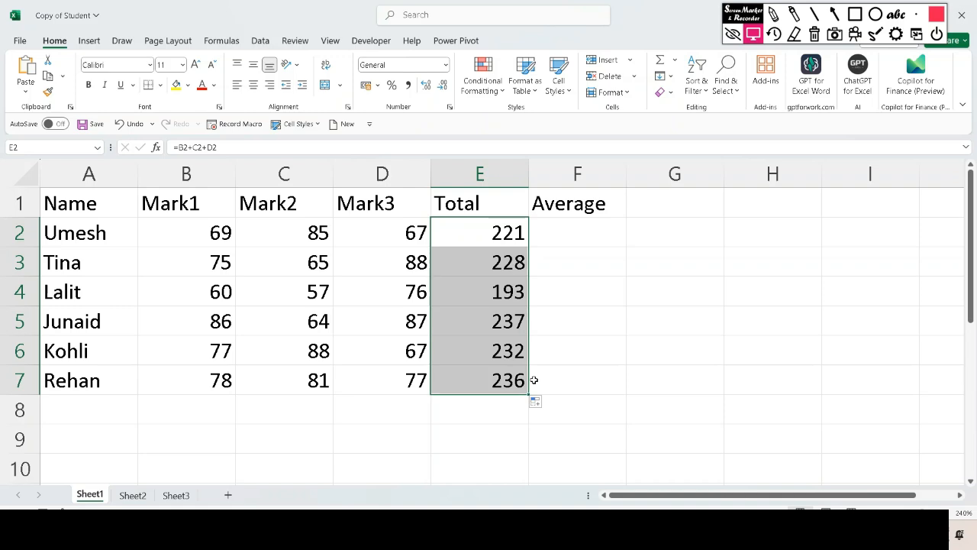
pyautogui.hotkey('ctrl', 'z')
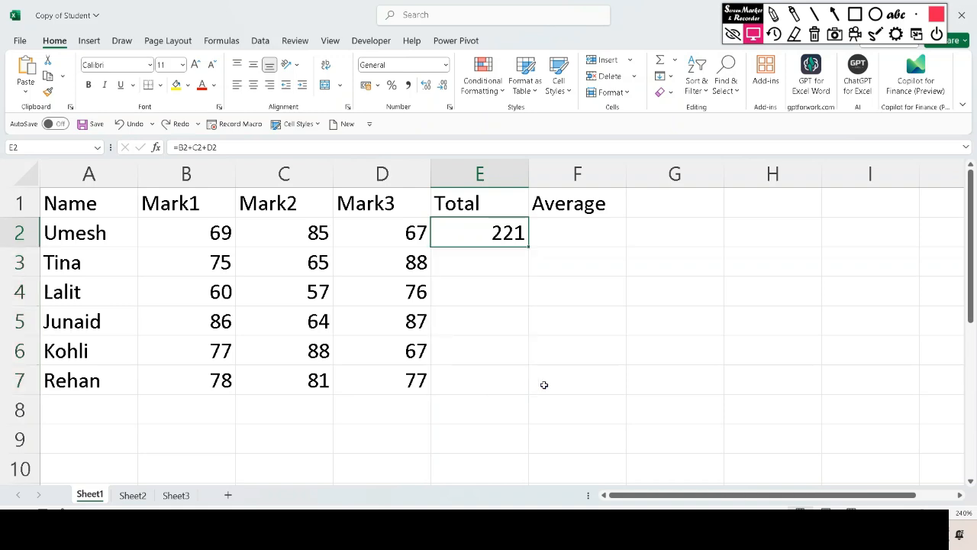
# - Autofill the E2 formula down the Total column to row 7, and clear all totals in E2:E7
pyautogui.doubleClick(529, 246)
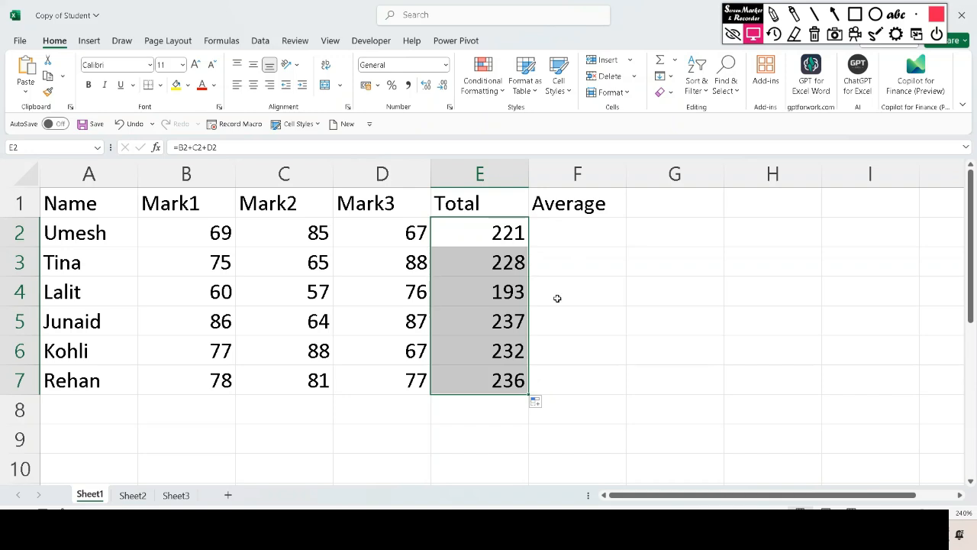
pyautogui.press('F2')
pyautogui.write('=')
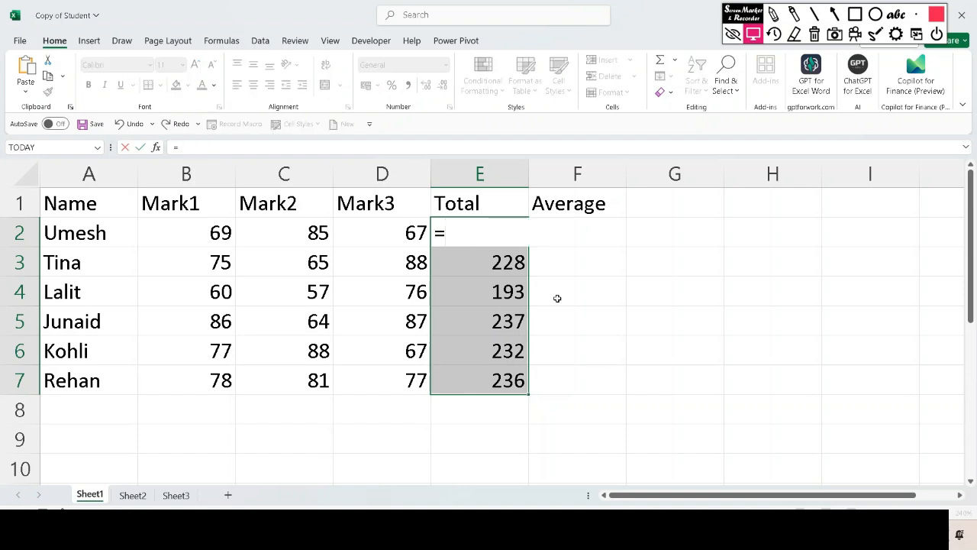
pyautogui.press('Escape')
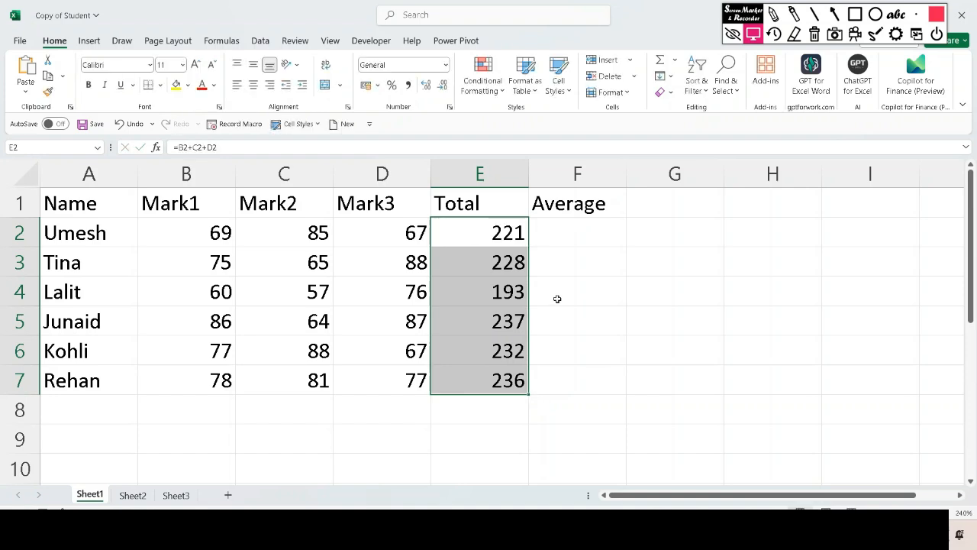
pyautogui.press('Delete')
pyautogui.click(510, 236)
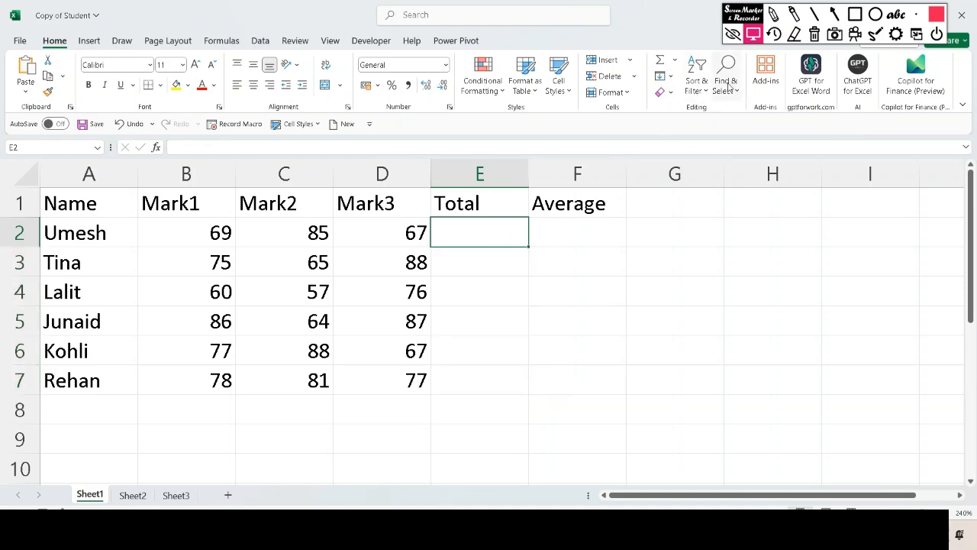
# - Use AutoSum's Sum function to enter =SUM(B2:D2) in cell E2, and delete the result
pyautogui.click(675, 61)
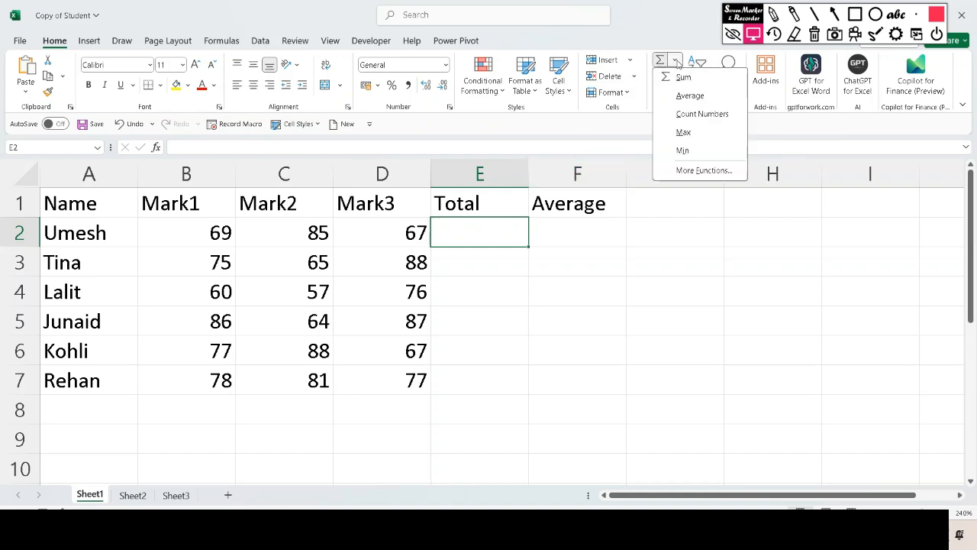
pyautogui.click(683, 78)
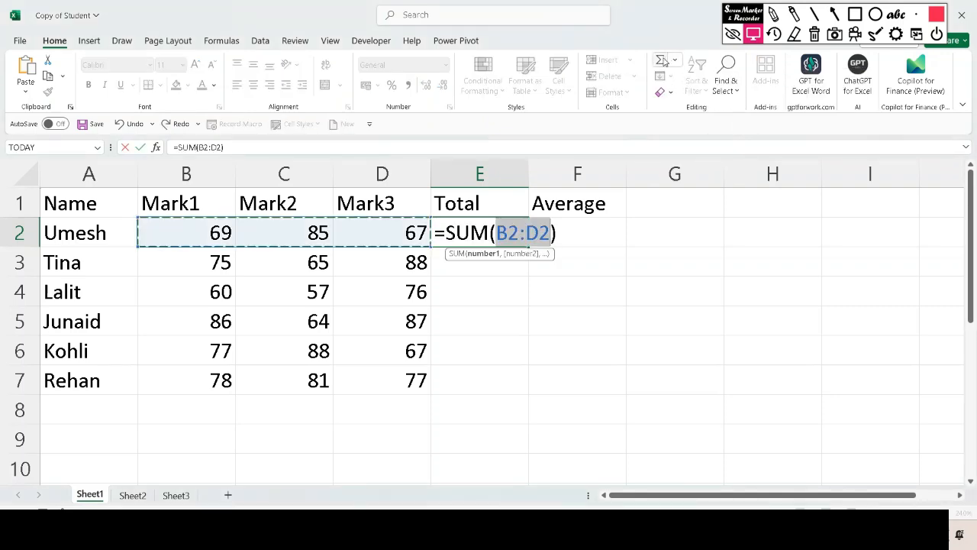
pyautogui.click(662, 64)
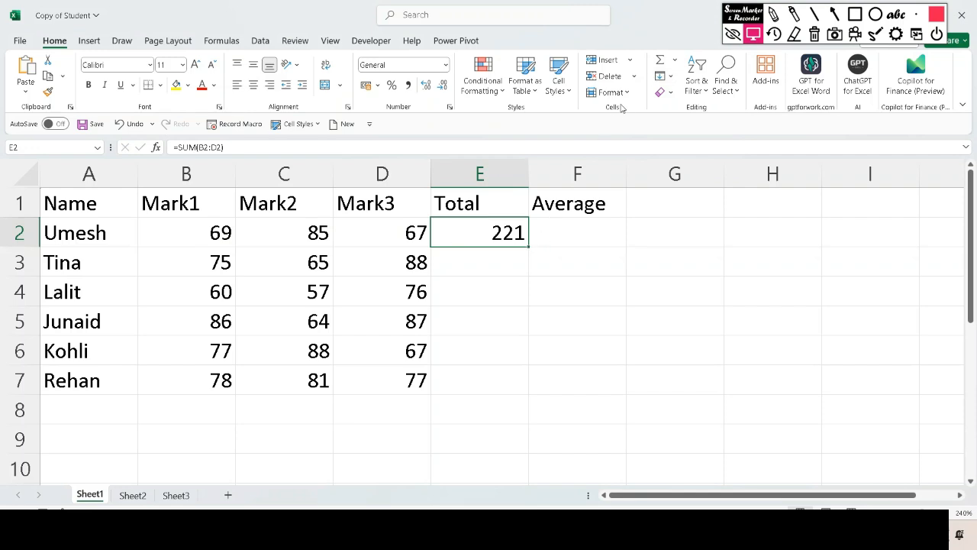
pyautogui.press('Delete')
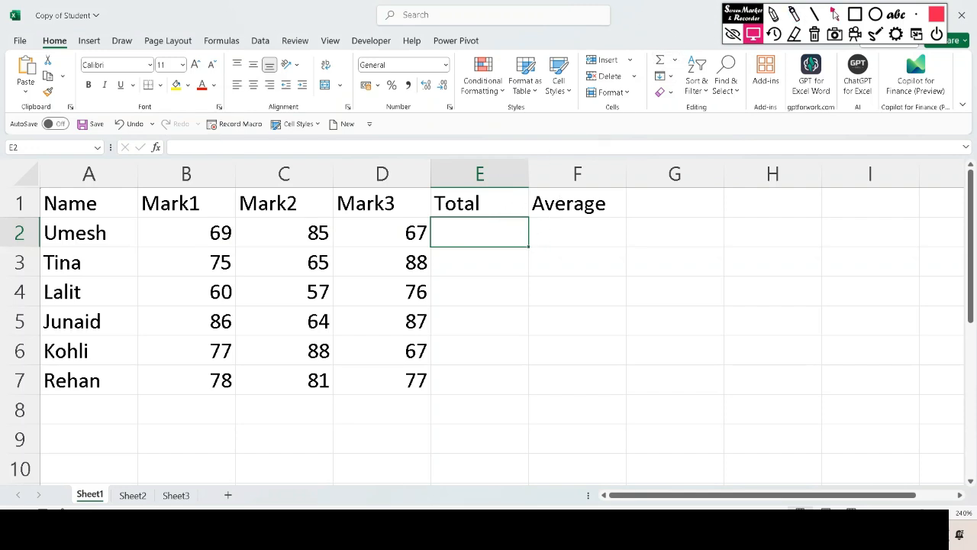
# - Draw a rectangle around the AutoSum command, erase it, and return to the normal pointer
pyautogui.click(854, 14)
pyautogui.moveTo(626, 44); pyautogui.dragTo(692, 78)
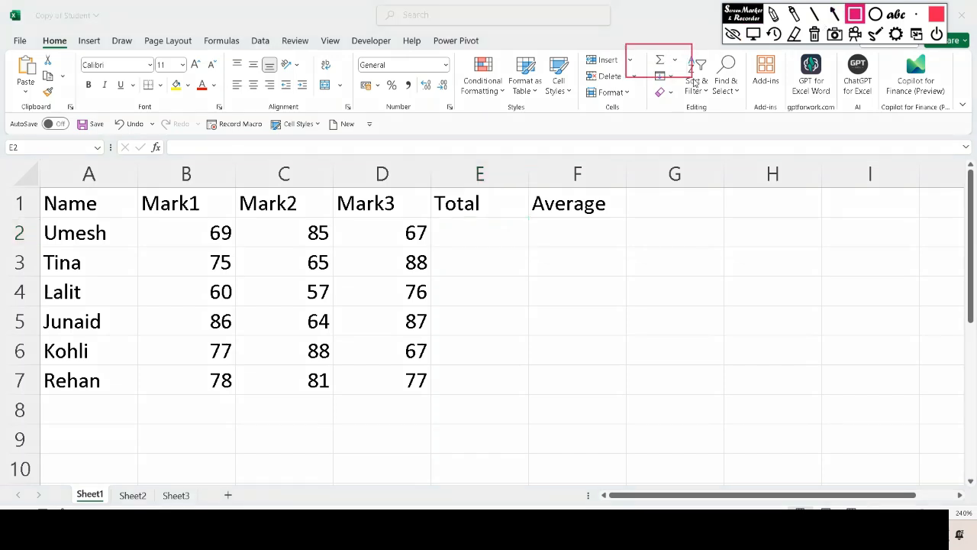
pyautogui.click(814, 33)
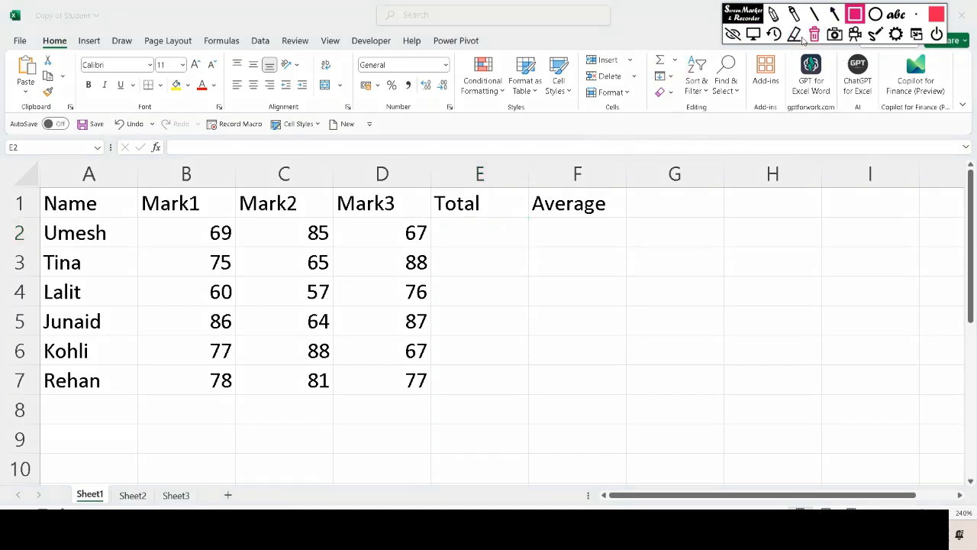
pyautogui.click(762, 34)
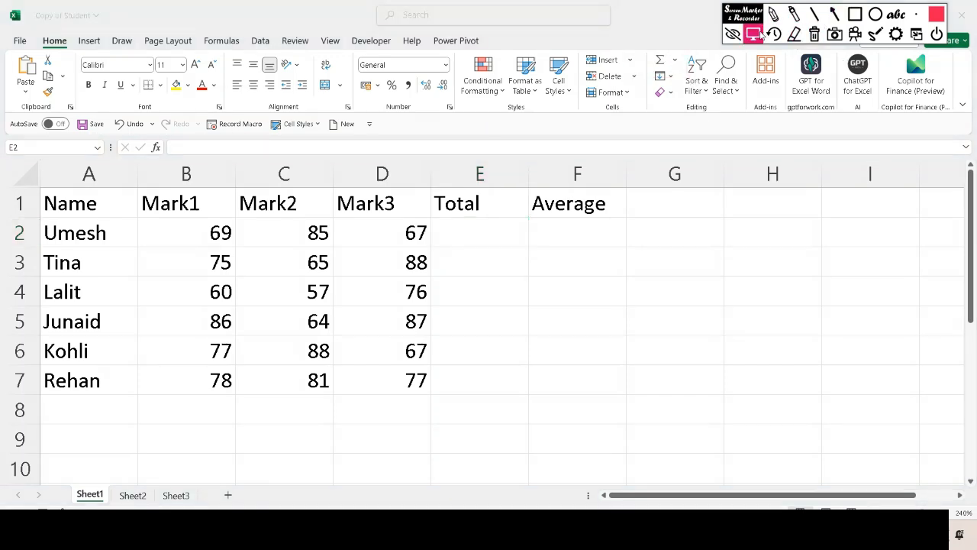
# - Use AutoSum to enter =SUM(B2:D2) in cell E2, and clear the cell again
pyautogui.click(481, 229)
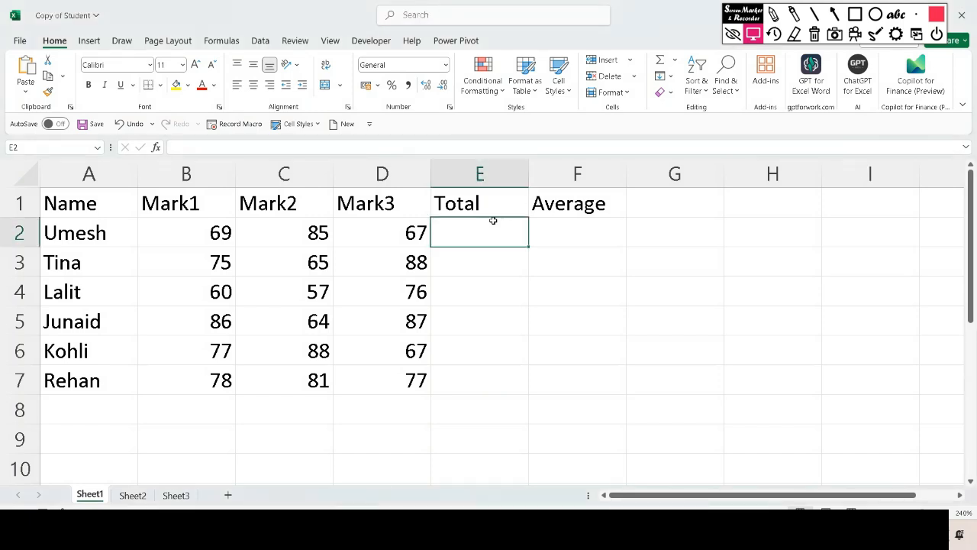
pyautogui.click(659, 64)
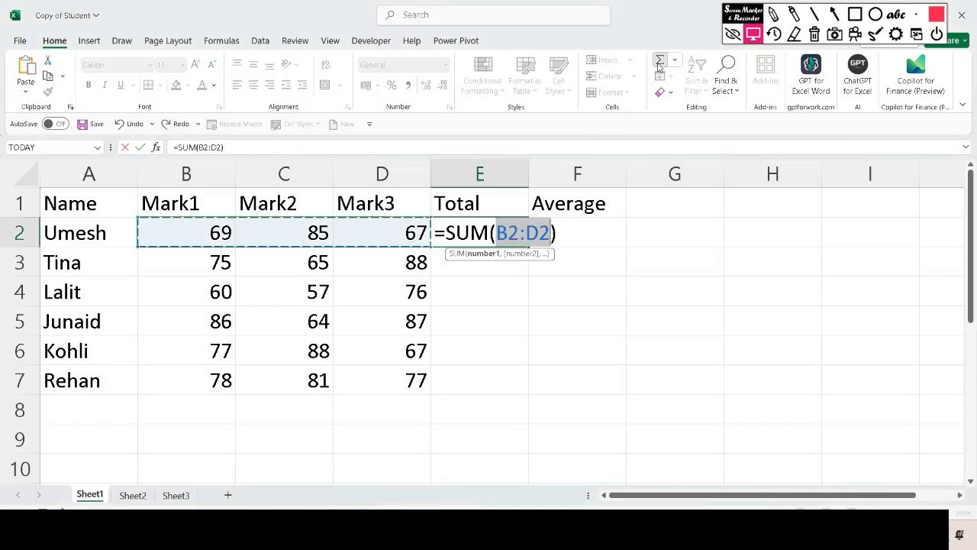
pyautogui.click(659, 64)
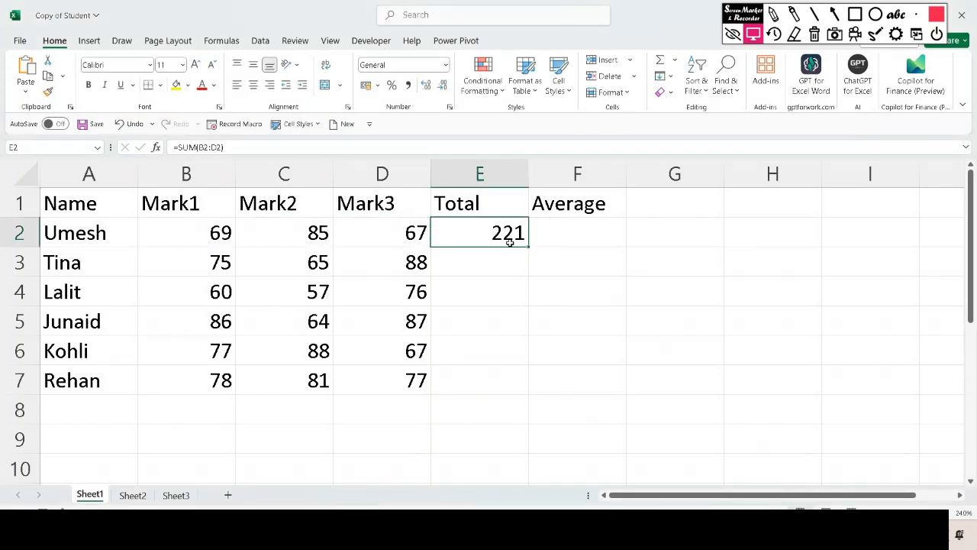
pyautogui.press('Delete')
# - Write the formula =SUM(B2:D2) manually in cell E2, picking the three marks in row 2 as the range
pyautogui.write('=')
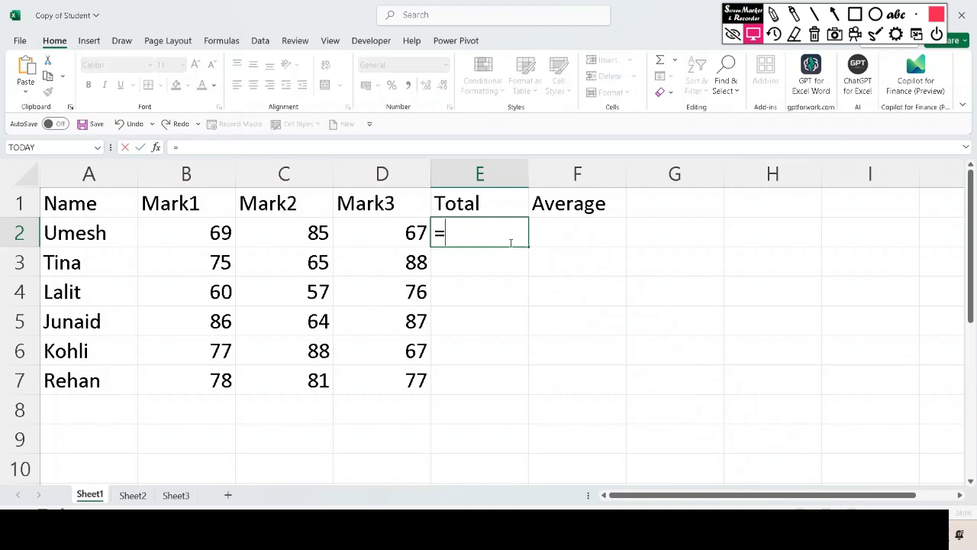
pyautogui.write('sum')
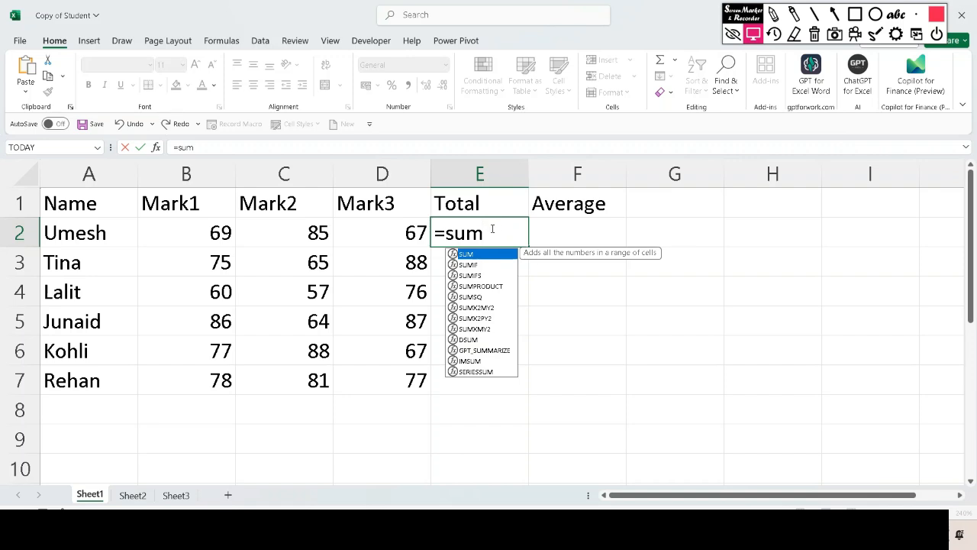
pyautogui.write('(')
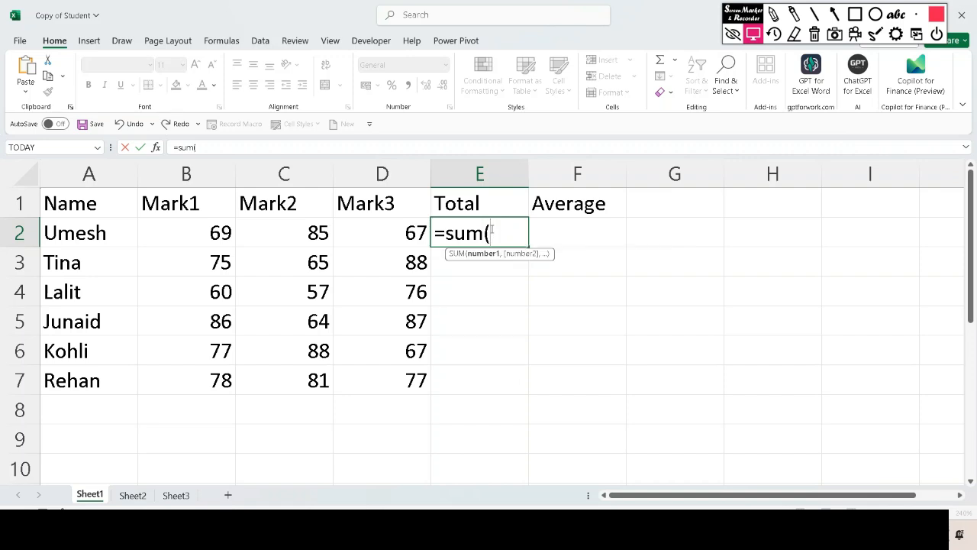
pyautogui.click(203, 234)
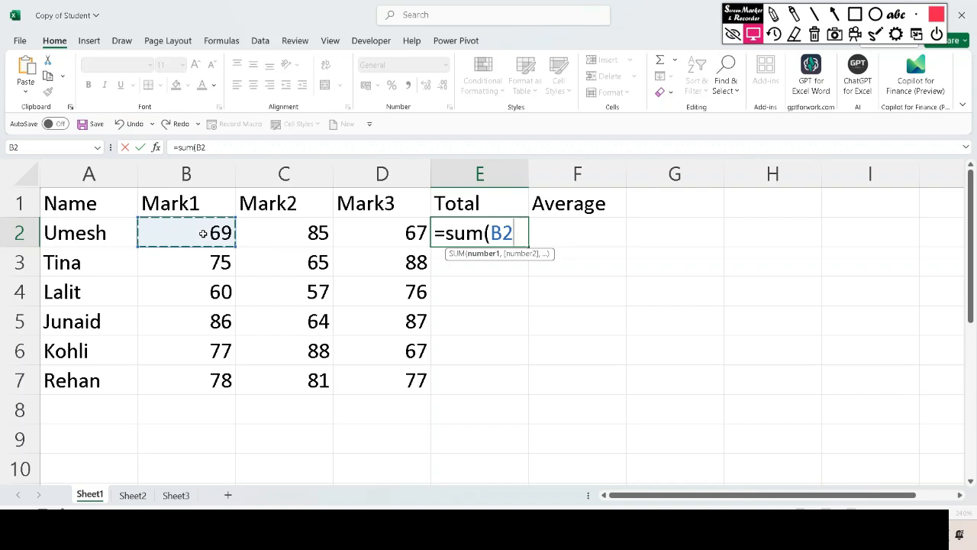
pyautogui.moveTo(222, 237); pyautogui.dragTo(373, 236)
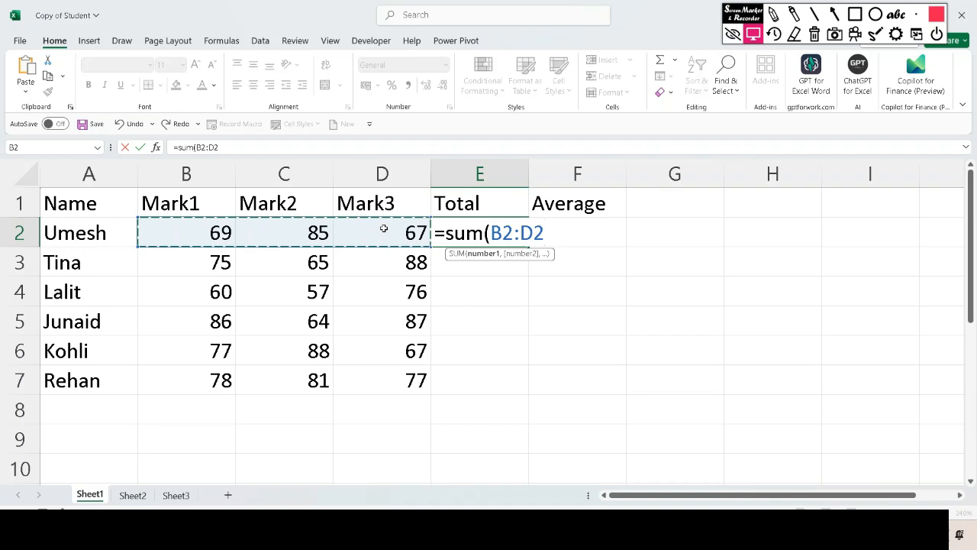
pyautogui.write(')')
pyautogui.press('Return')
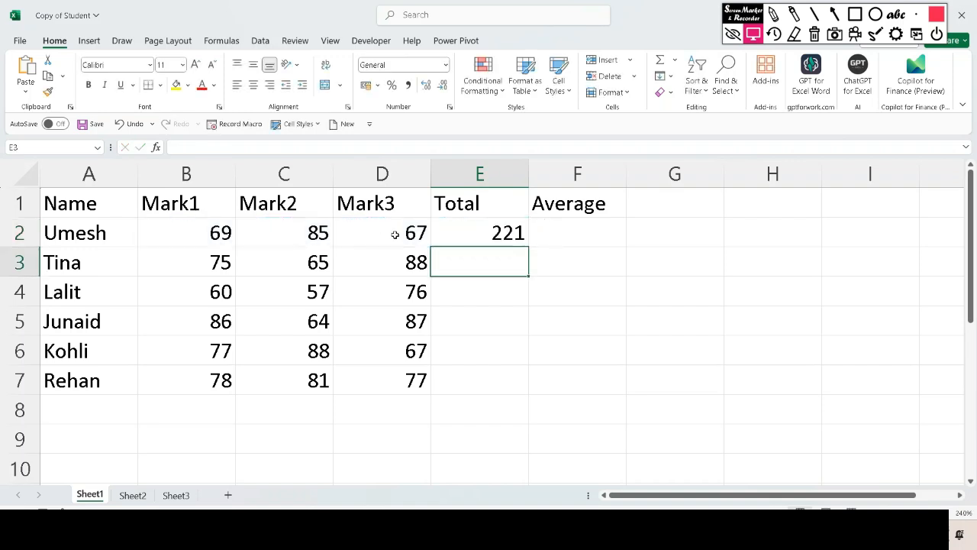
# - Re-enter =SUM(B2:D2) in cell E2 using the suggested SUM function, and autofill it down the Total column to E7
pyautogui.click(496, 237)
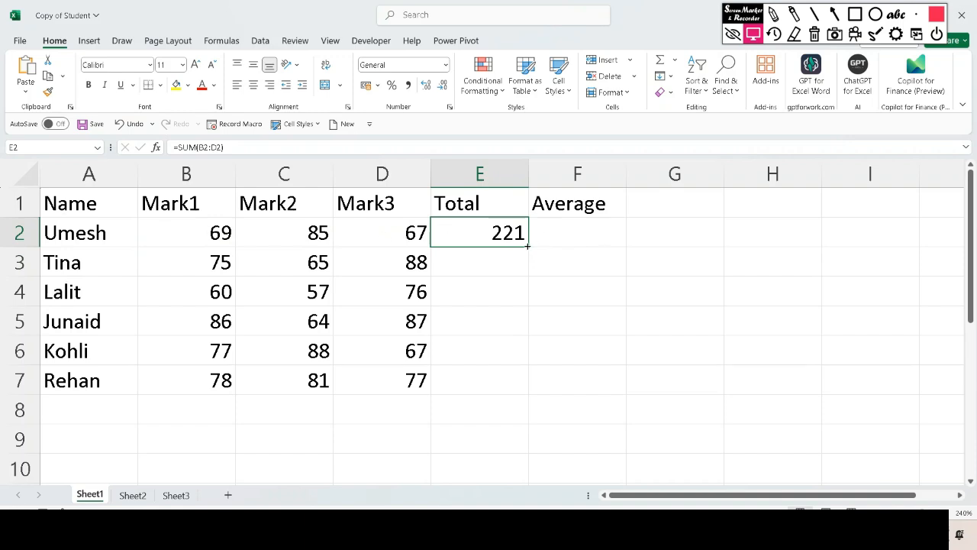
pyautogui.write('=')
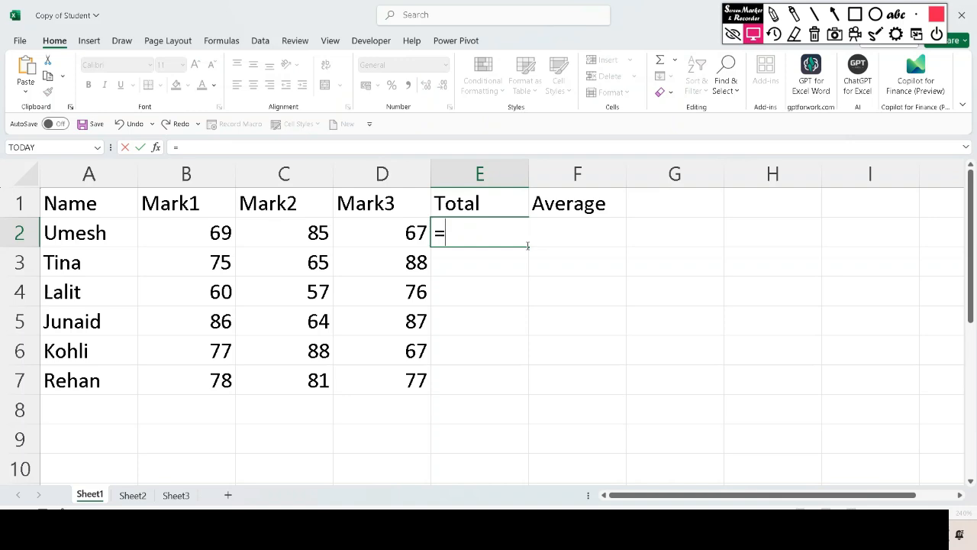
pyautogui.write('sum')
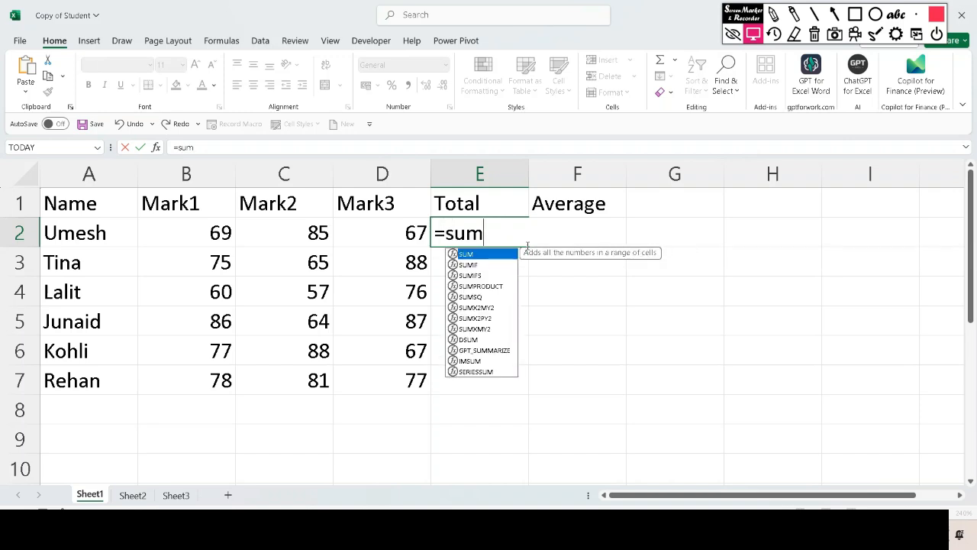
pyautogui.press('Tab')
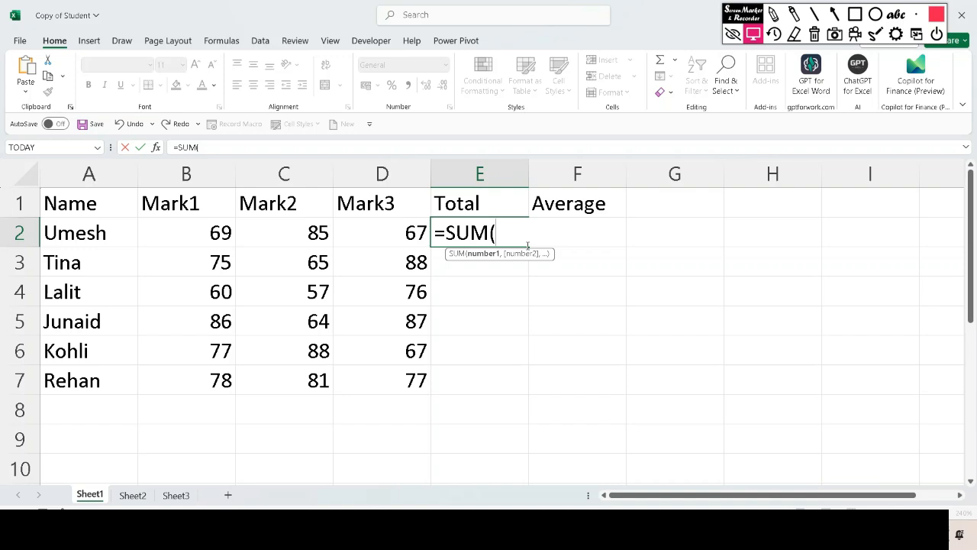
pyautogui.moveTo(218, 232); pyautogui.dragTo(381, 244)
pyautogui.write(')')
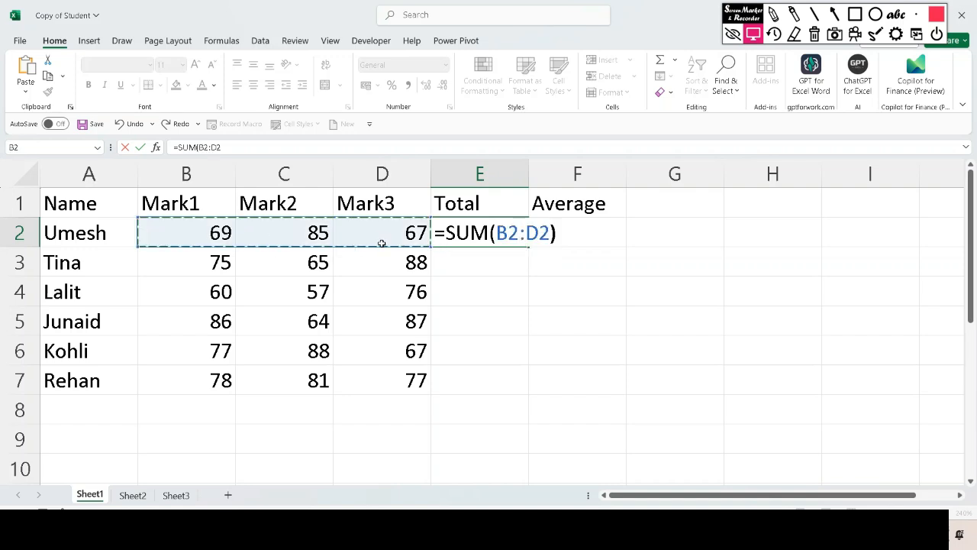
pyautogui.press('Return')
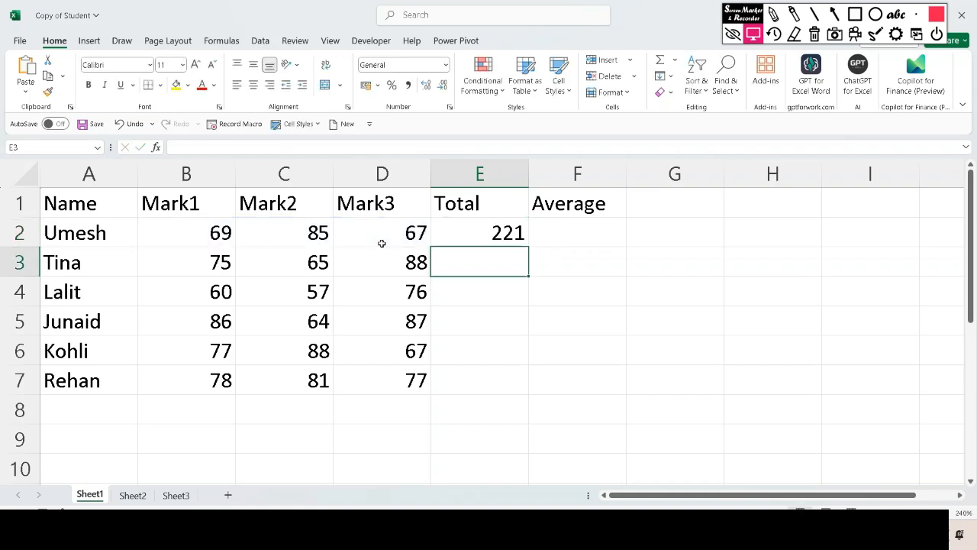
pyautogui.click(486, 229)
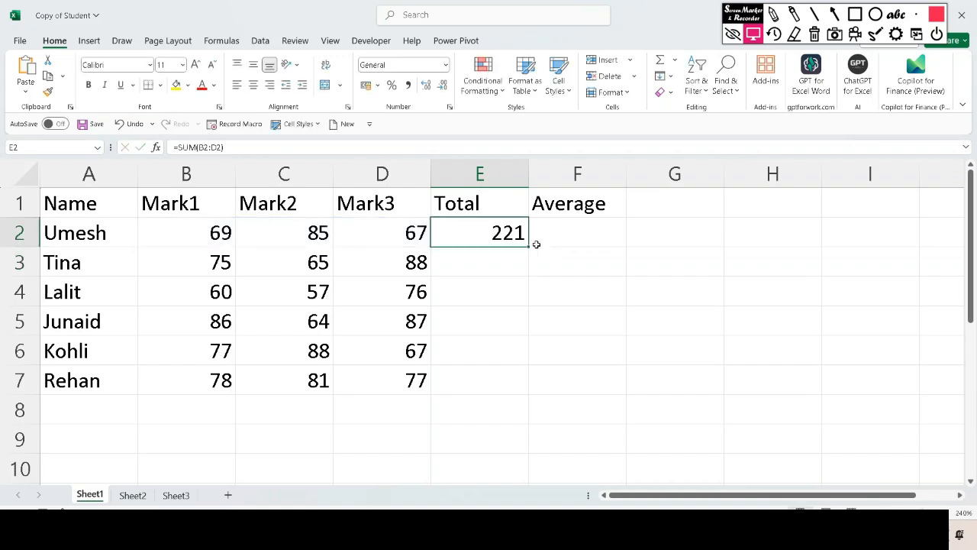
pyautogui.doubleClick(528, 247)
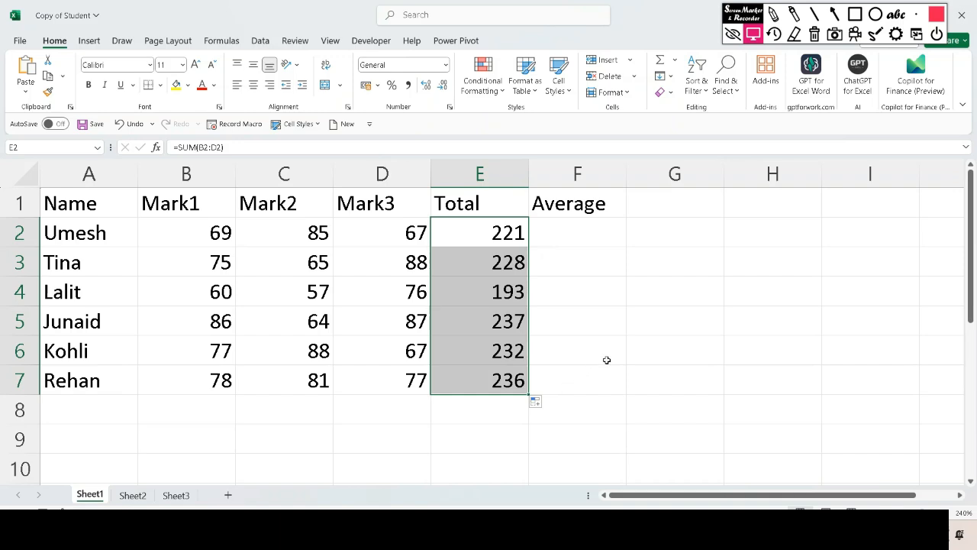
# - Enter =AVERAGE(B2:D2) in cell F2 using the suggested AVERAGE function and the three marks in row 2
pyautogui.click(558, 233)
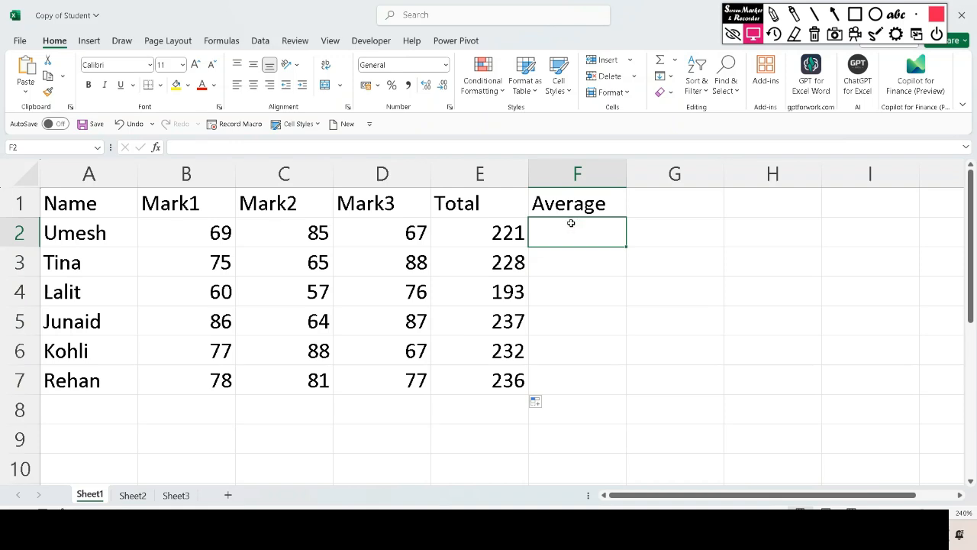
pyautogui.write('=')
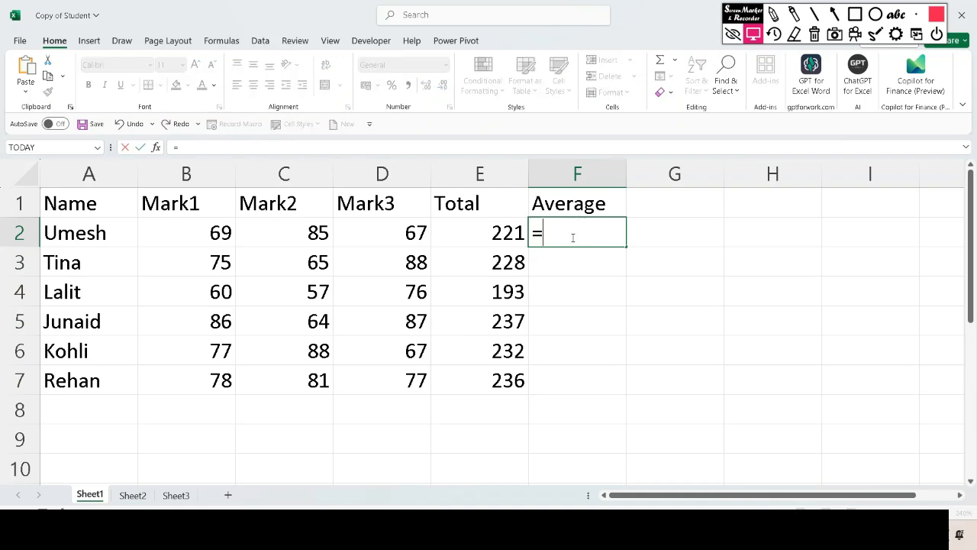
pyautogui.write('av')
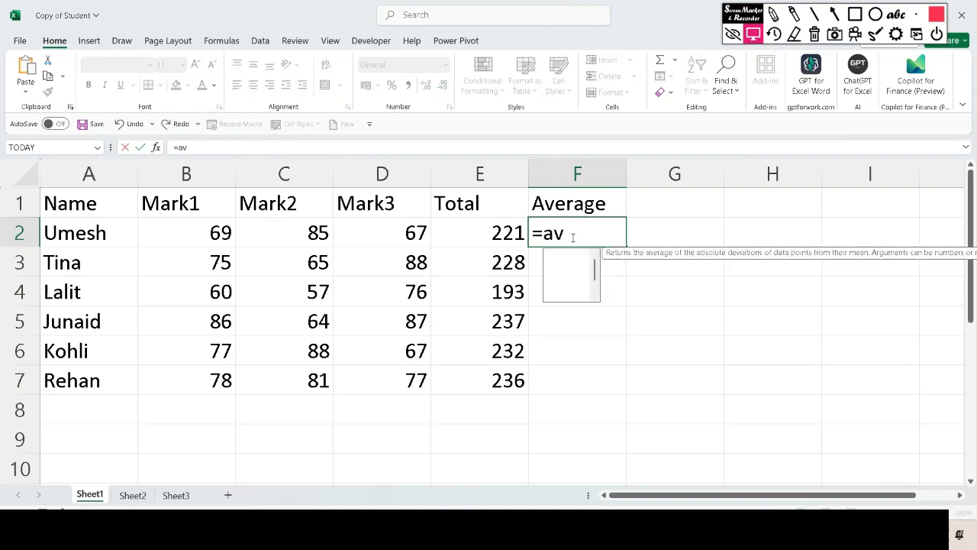
pyautogui.write('er')
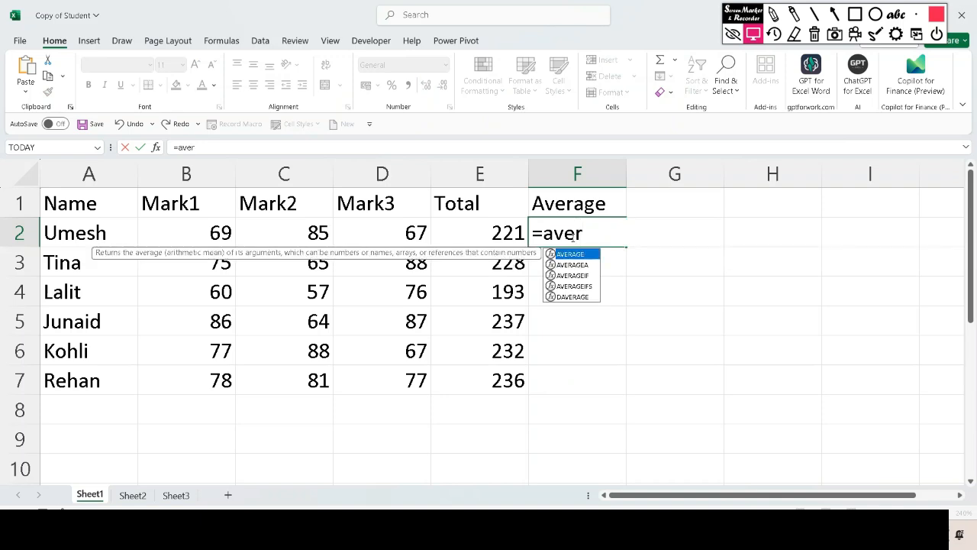
pyautogui.press('Tab')
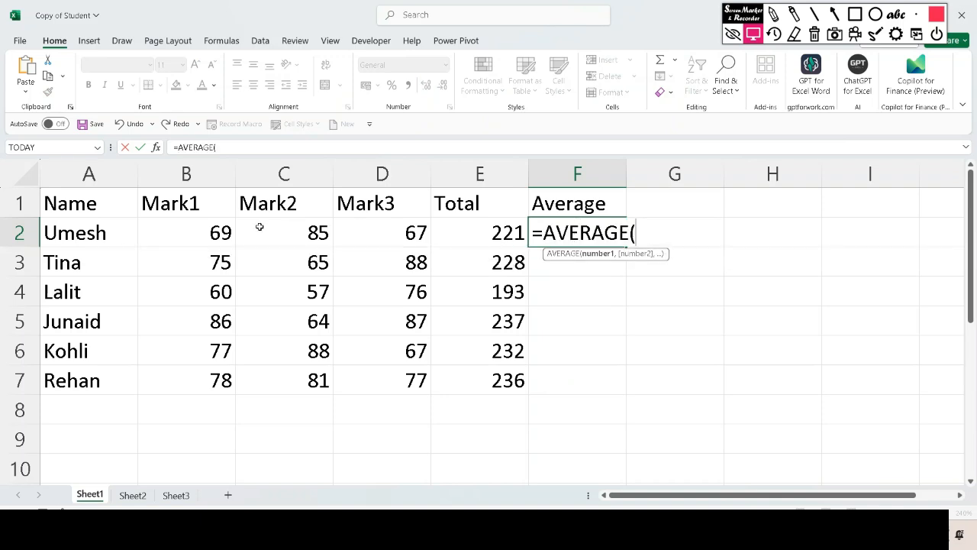
pyautogui.moveTo(209, 233); pyautogui.dragTo(418, 233)
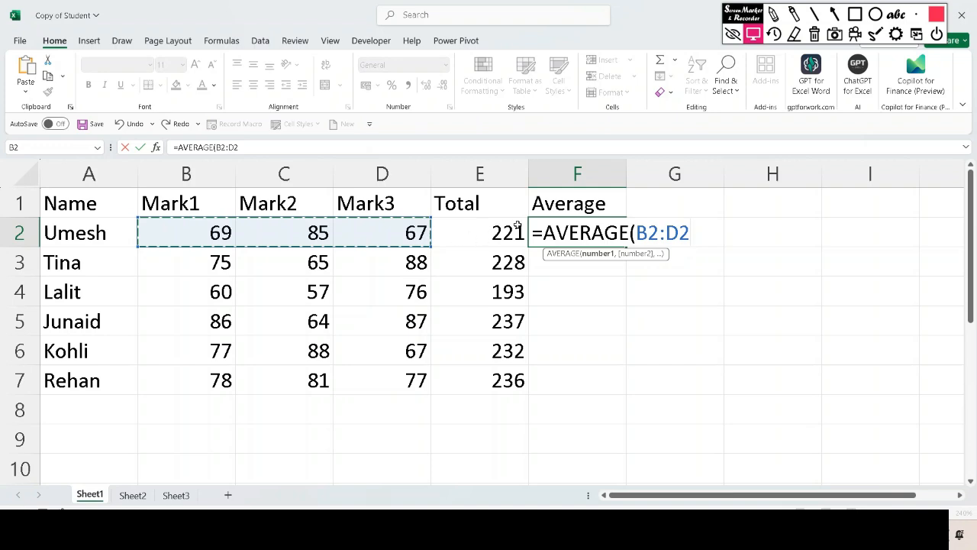
pyautogui.write(')')
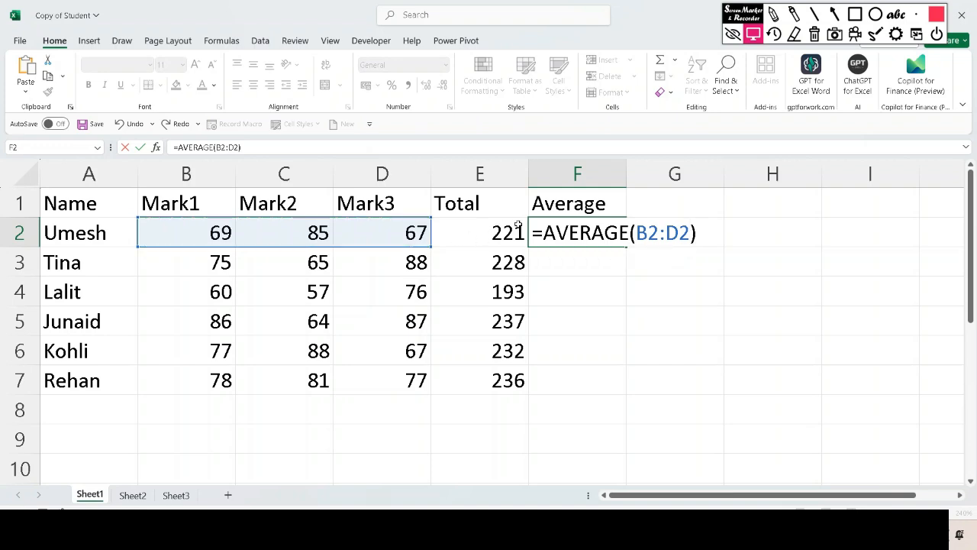
pyautogui.press('Return')
# - Autofill the F2 average formula down to F7, and clear all averages in F2:F7
pyautogui.click(588, 239)
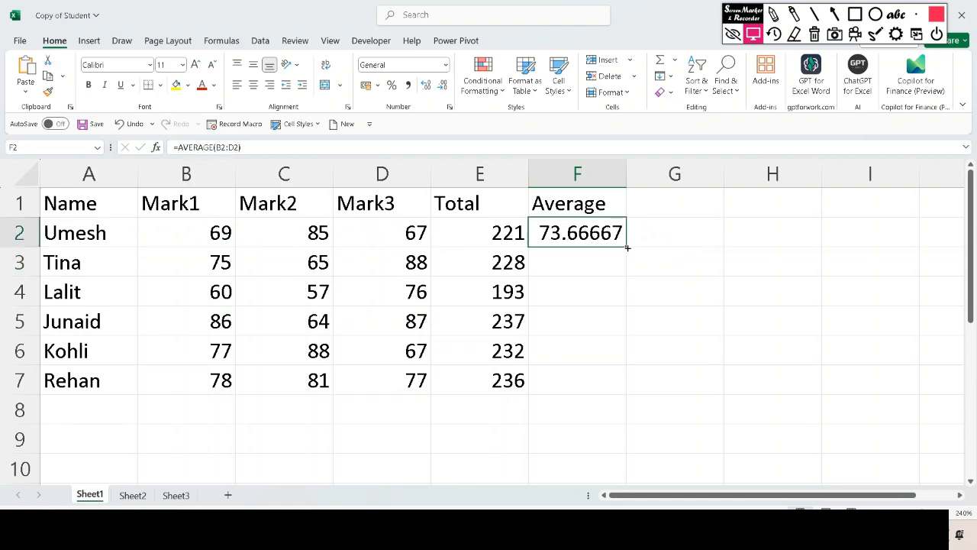
pyautogui.doubleClick(631, 251)
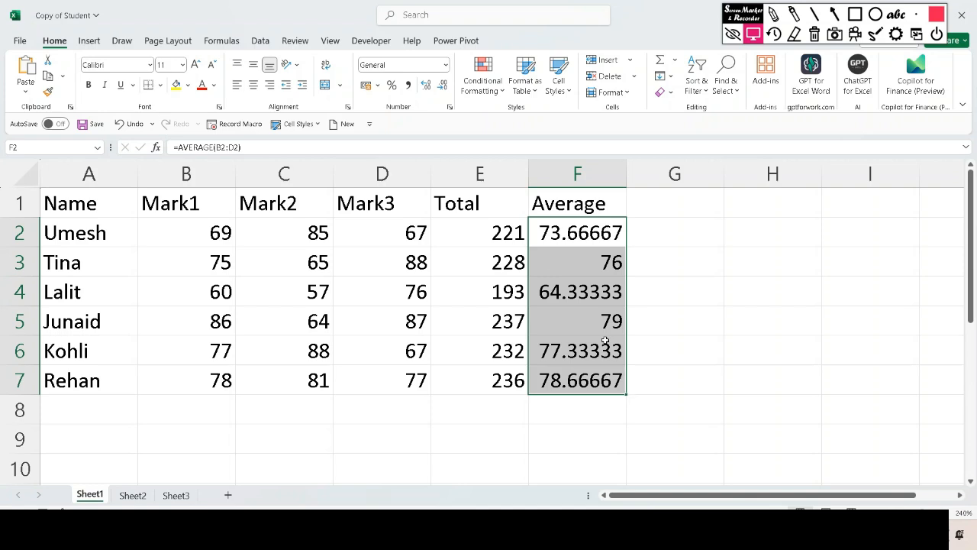
pyautogui.press('Delete')
# - Calculate the average in cell F2 with =E2/3, and autofill the formula down to F7
pyautogui.click(585, 232)
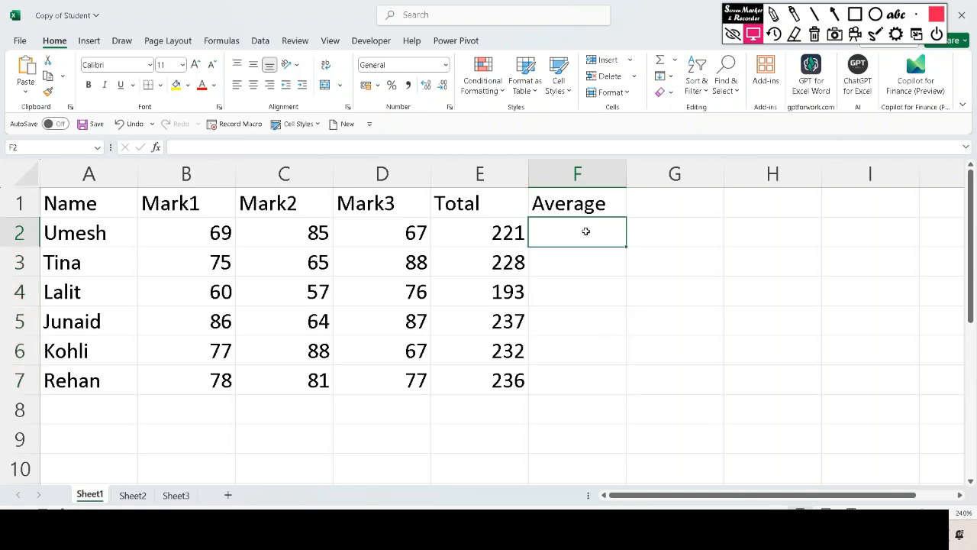
pyautogui.write('=')
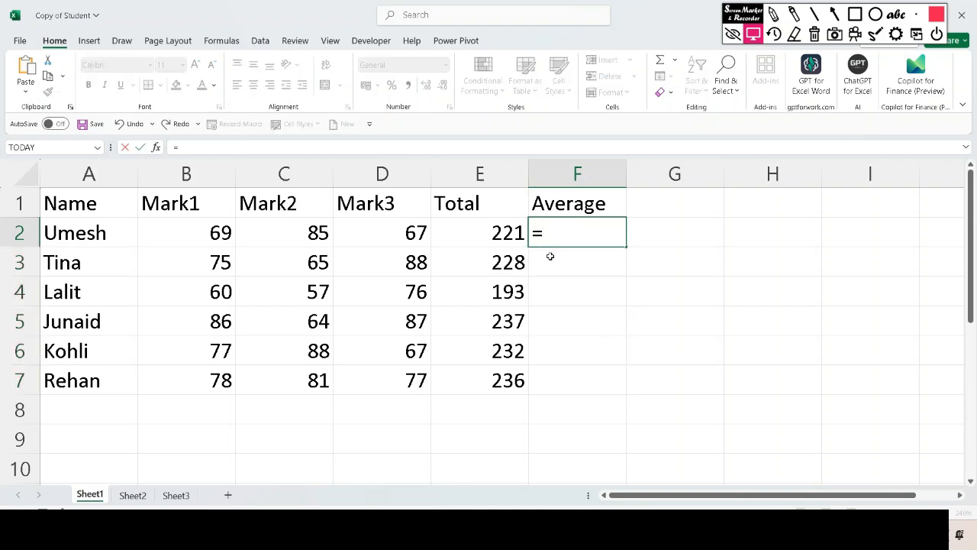
pyautogui.click(497, 226)
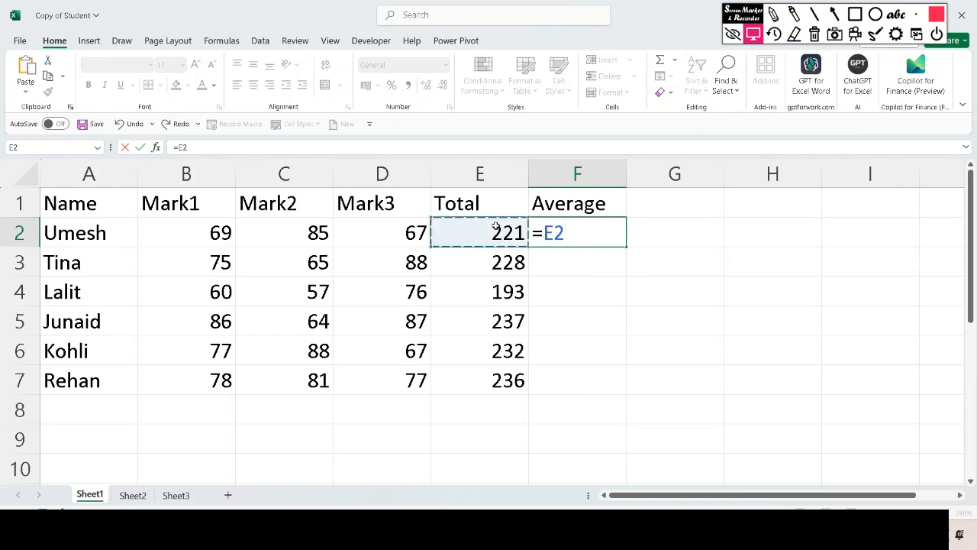
pyautogui.write('/')
pyautogui.write('3')
pyautogui.hotkey('ctrl', 'Return')
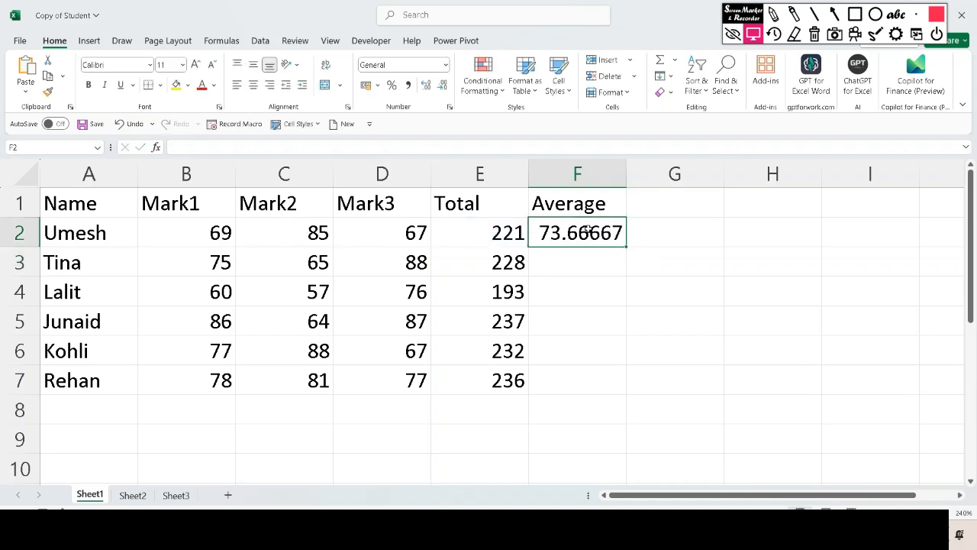
pyautogui.doubleClick(627, 245)
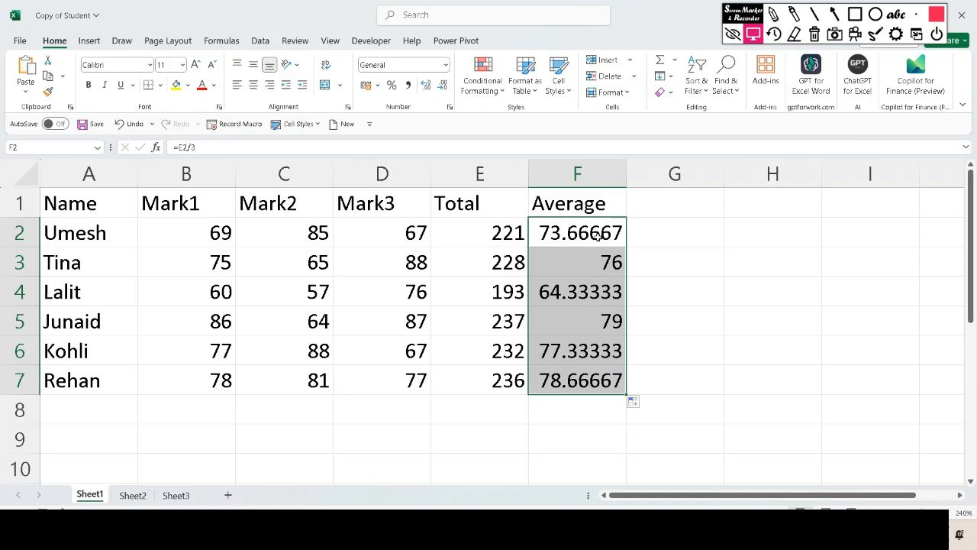
# - Reduce the averages in F2:F7 to whole numbers, and increase the display to one decimal place
pyautogui.click(425, 85)
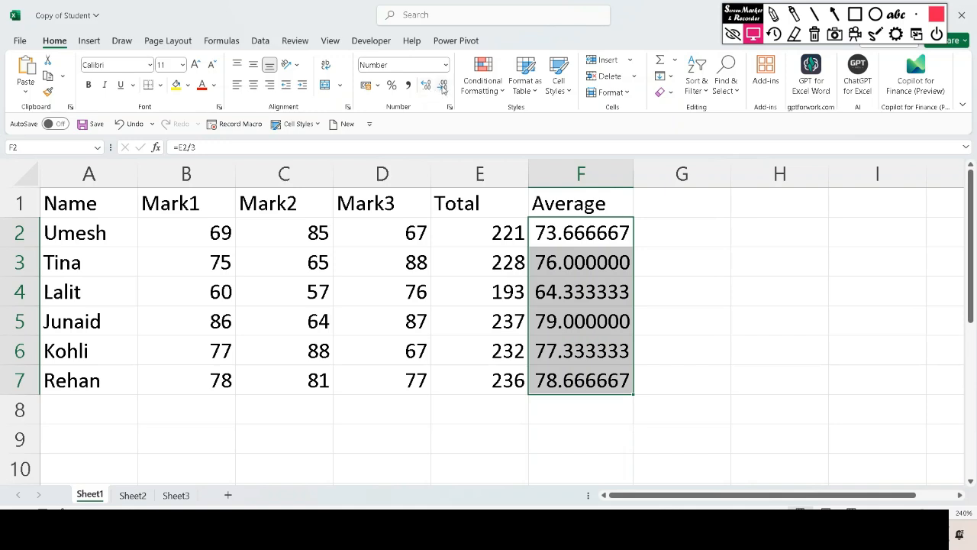
pyautogui.click(443, 86)
pyautogui.click(442, 87)
pyautogui.click(443, 86)
pyautogui.click(443, 86)
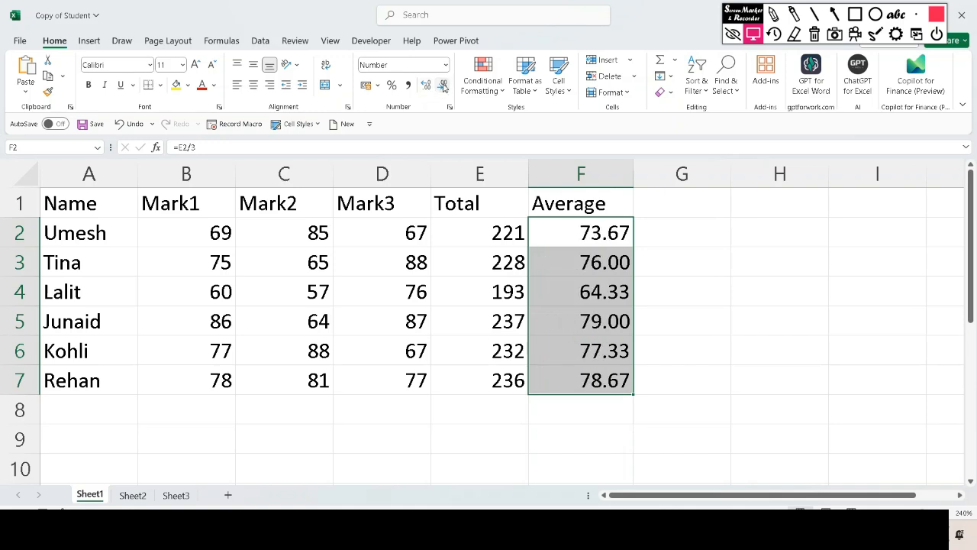
pyautogui.click(442, 87)
pyautogui.click(442, 86)
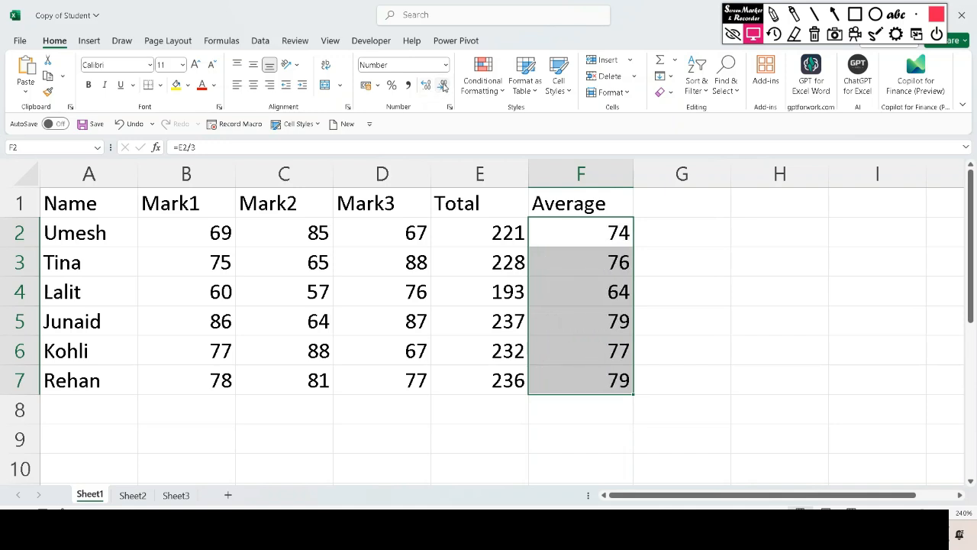
pyautogui.click(428, 86)
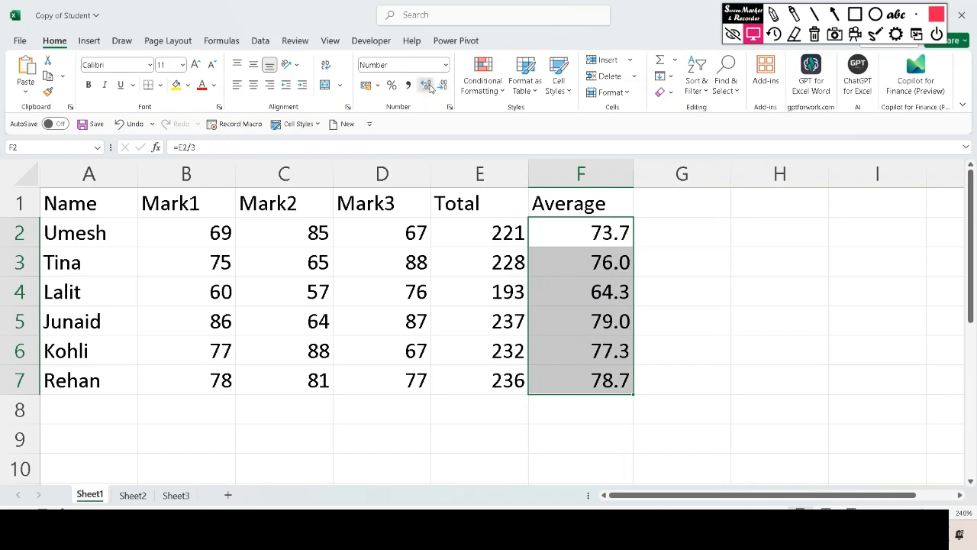
# - Increase the averages in F2:F7 to four decimal places, and reduce them back to whole numbers
pyautogui.click(428, 87)
pyautogui.click(428, 86)
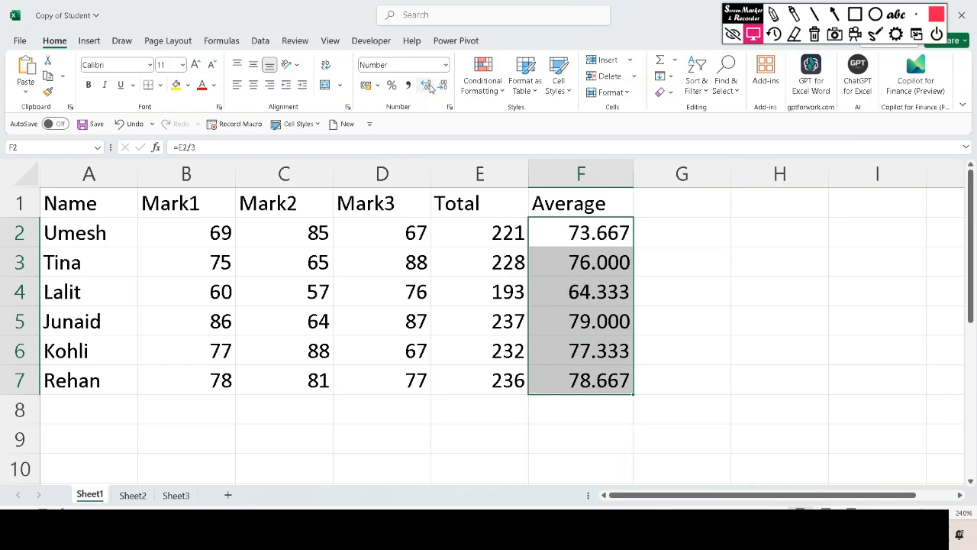
pyautogui.click(429, 86)
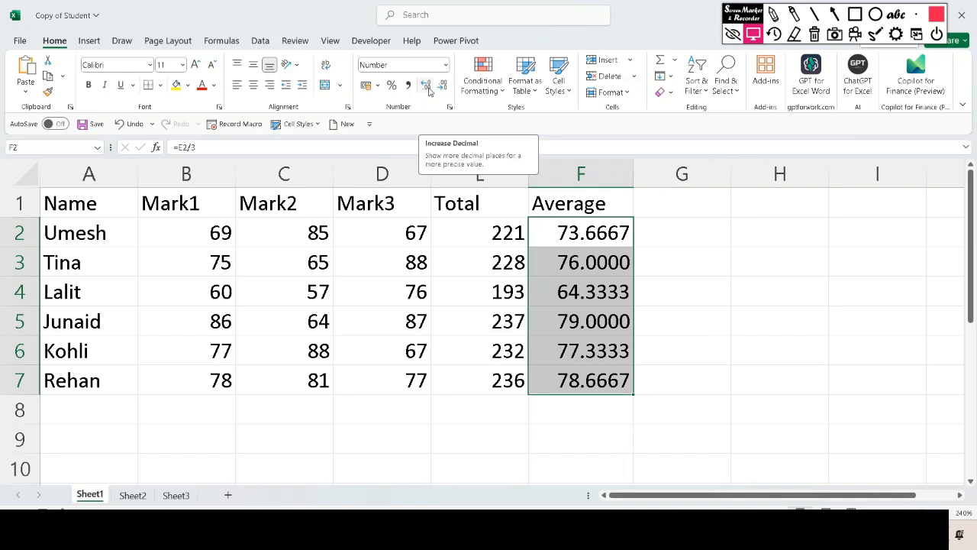
pyautogui.click(443, 87)
pyautogui.click(442, 87)
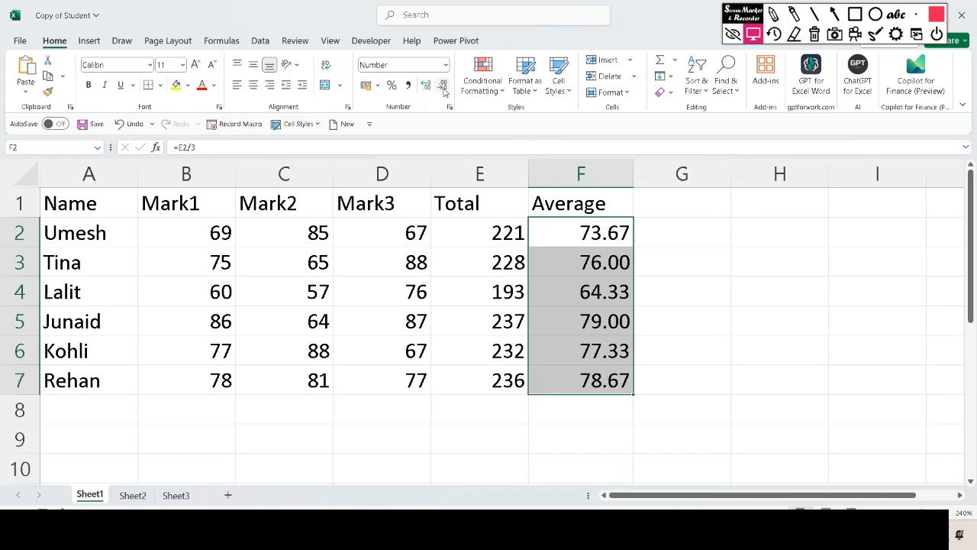
pyautogui.click(443, 87)
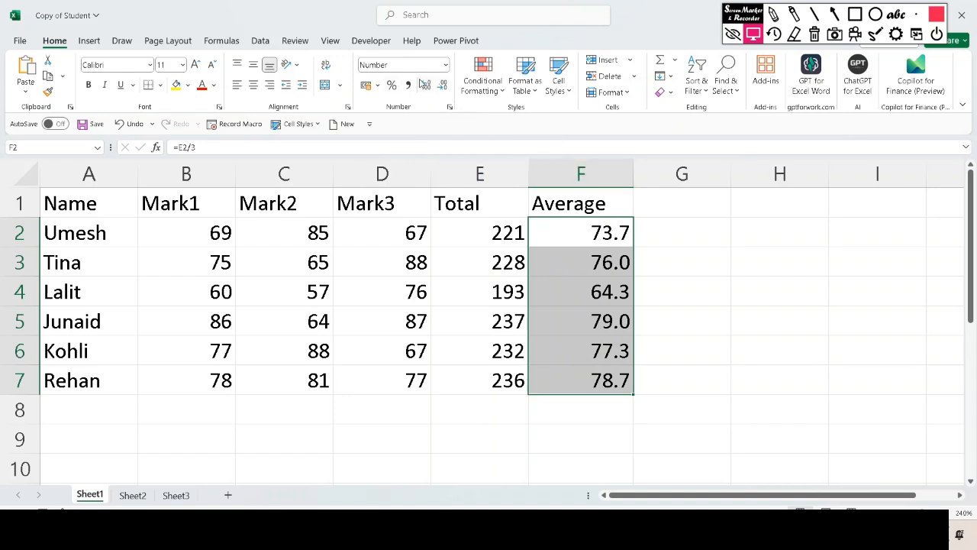
pyautogui.click(441, 87)
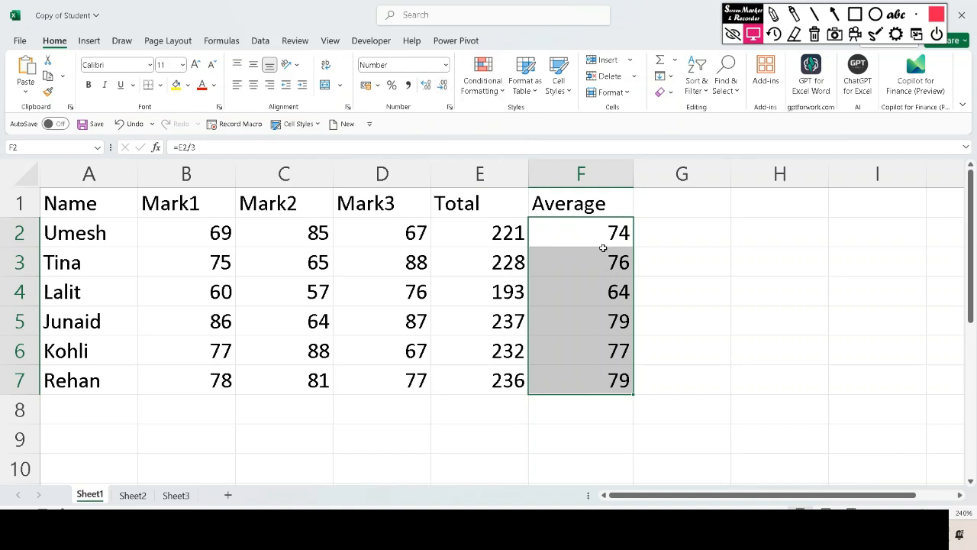
# - Replace the averages in F2:F7 with the formula =(B2+C2+D2)/3, entered in F2 and autofilled down to F7
pyautogui.press('Delete')
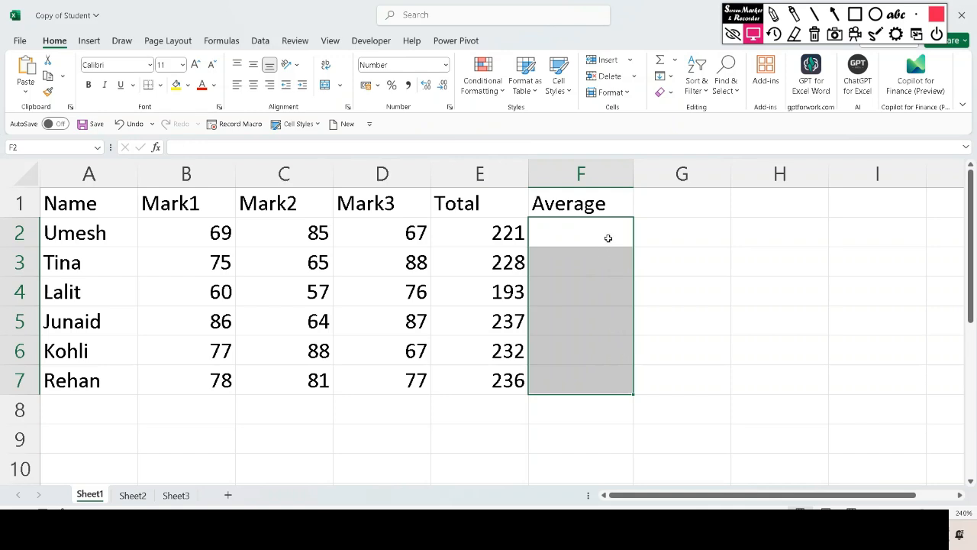
pyautogui.click(609, 236)
pyautogui.doubleClick(610, 237)
pyautogui.write('=')
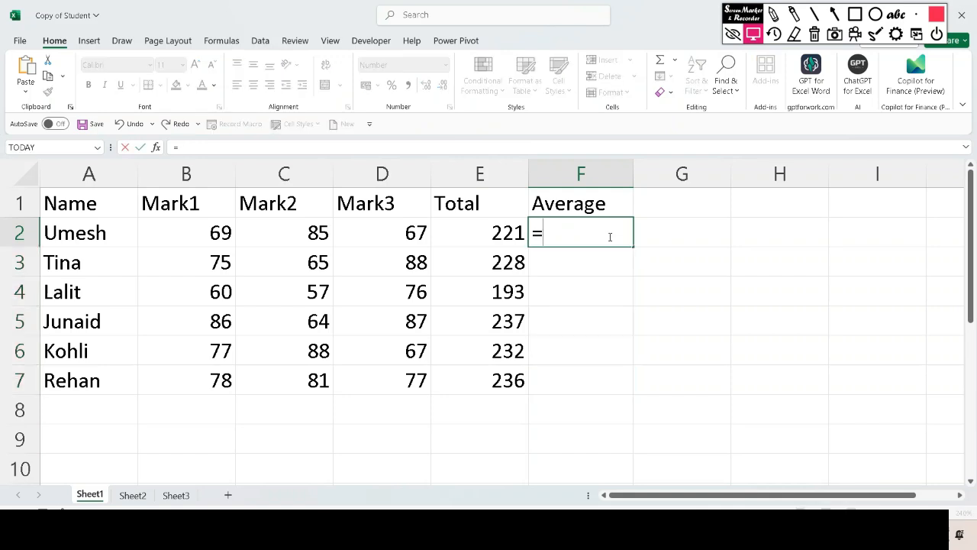
pyautogui.write('(')
pyautogui.click(196, 229)
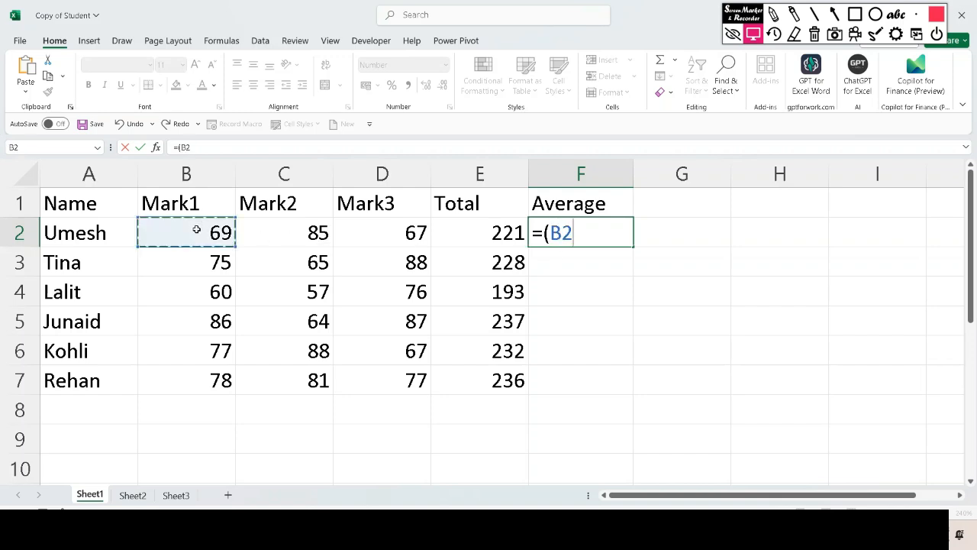
pyautogui.write('+')
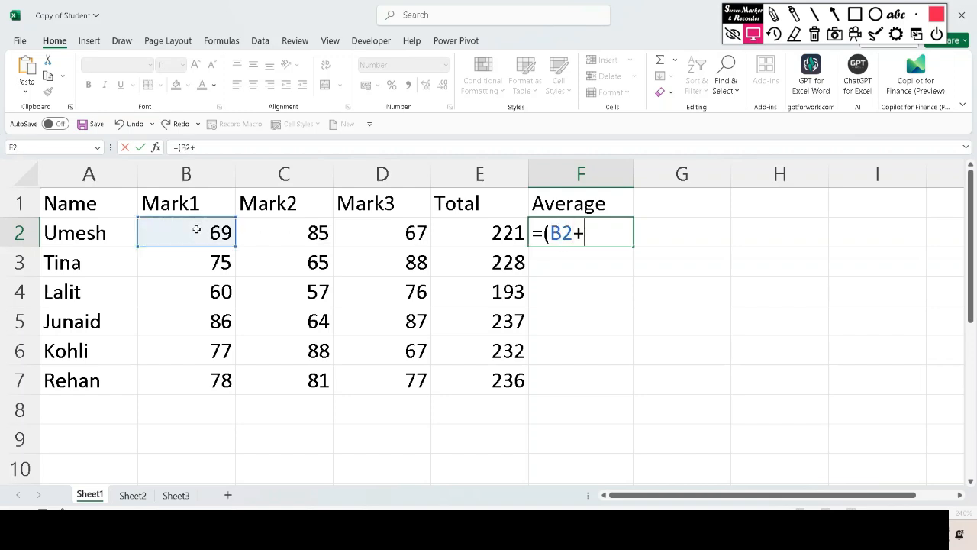
pyautogui.click(313, 235)
pyautogui.write('+')
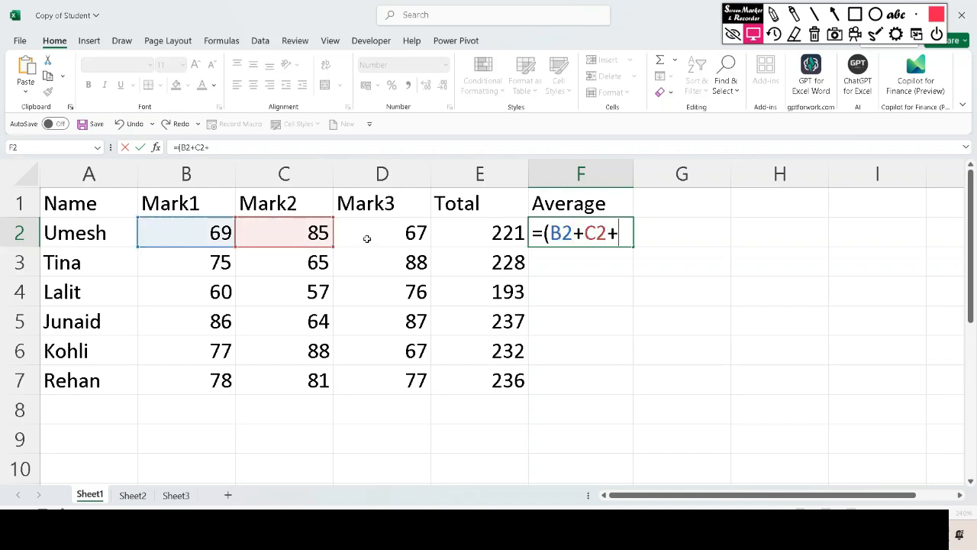
pyautogui.click(400, 230)
pyautogui.write(')')
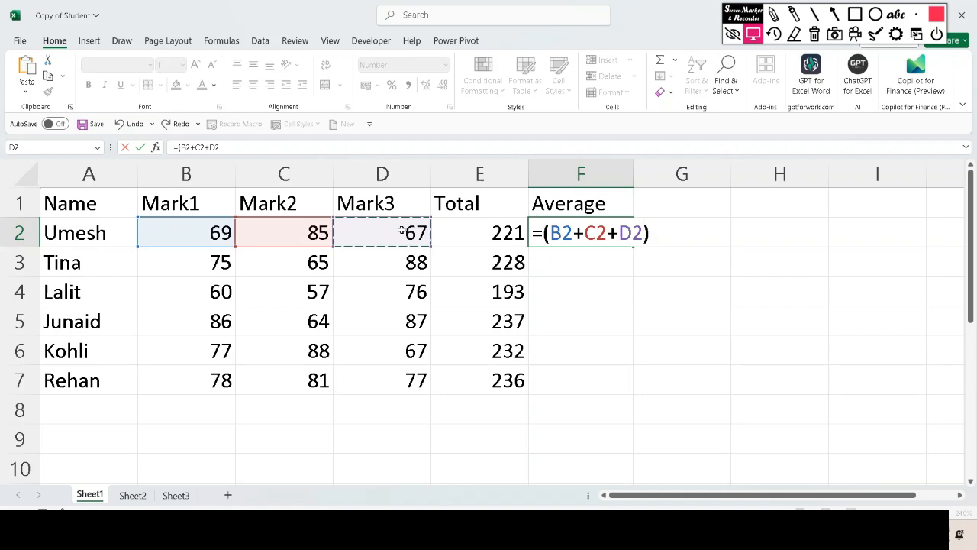
pyautogui.write('/')
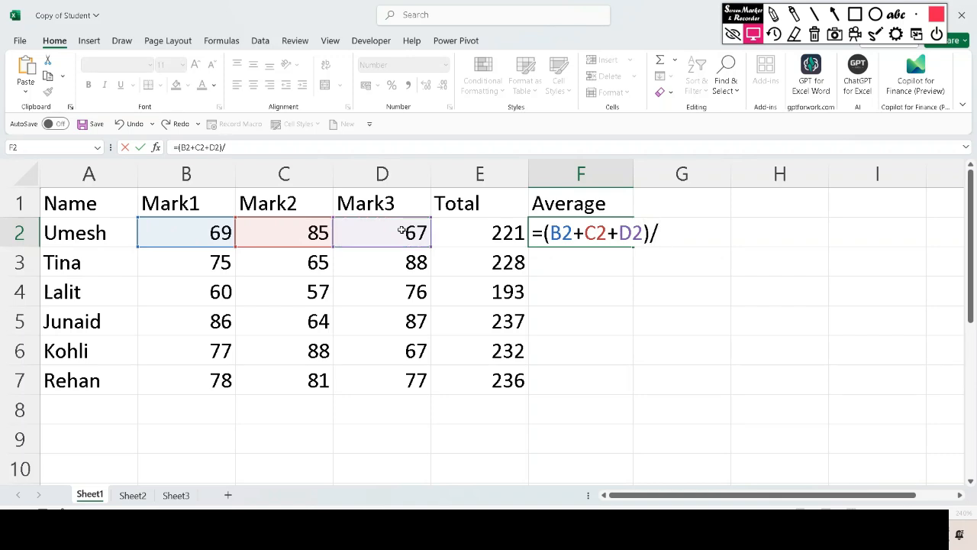
pyautogui.write('3')
pyautogui.press('Return')
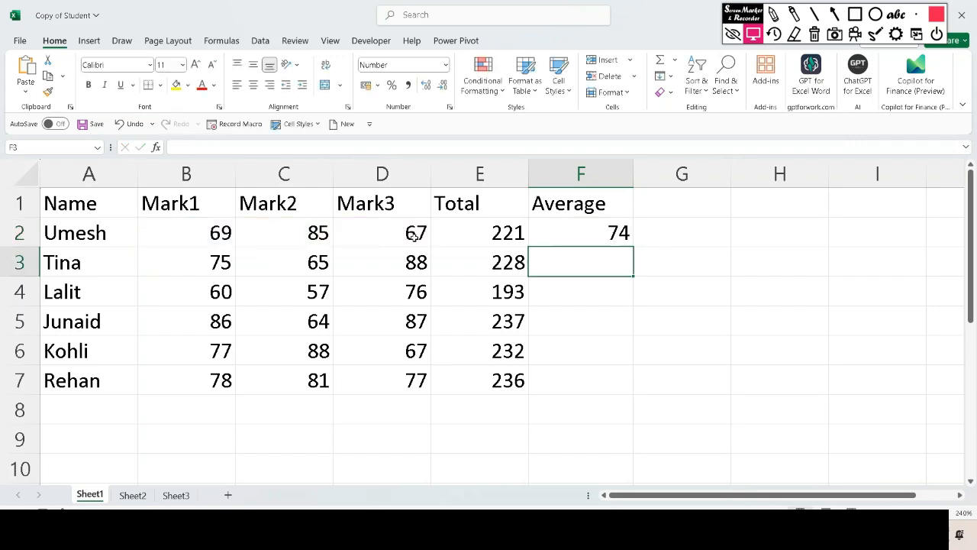
pyautogui.click(603, 229)
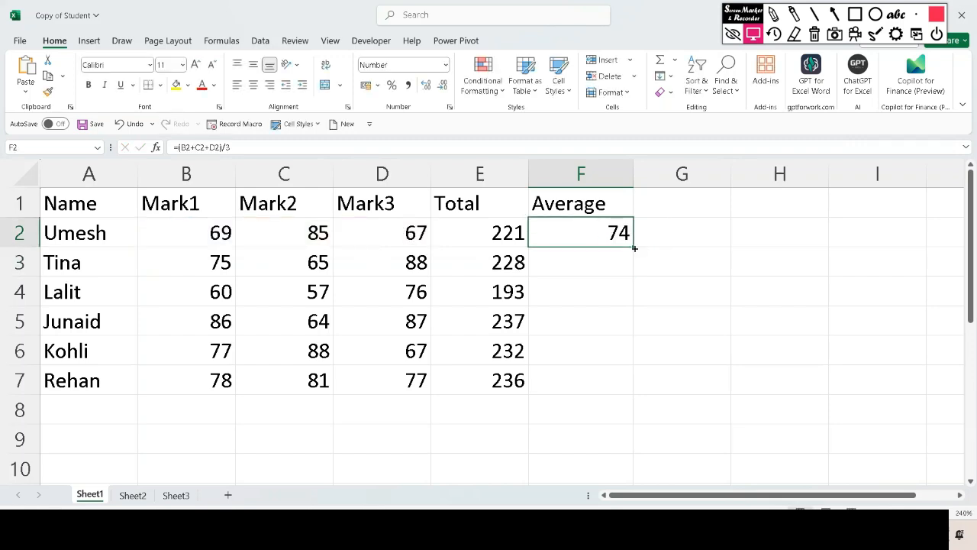
pyautogui.doubleClick(633, 247)
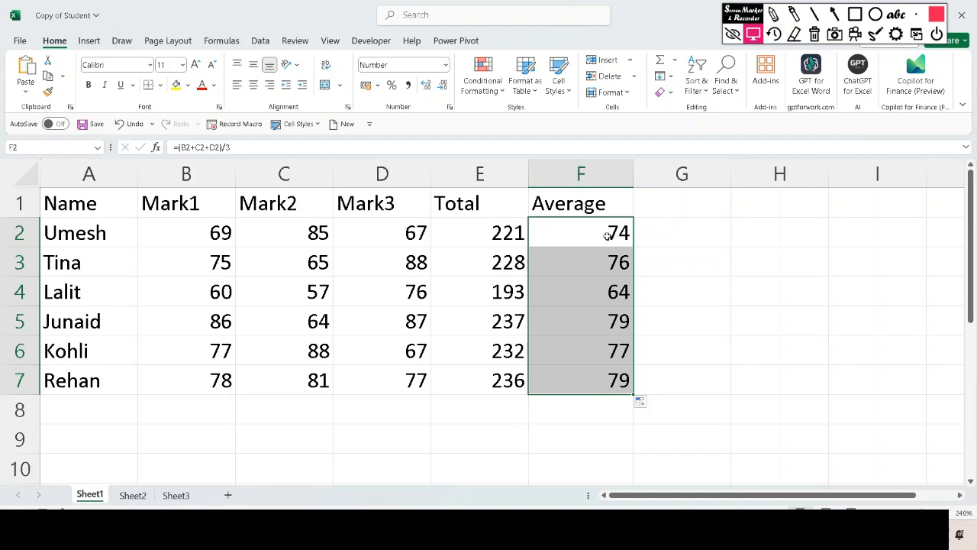
pyautogui.click(132, 496)
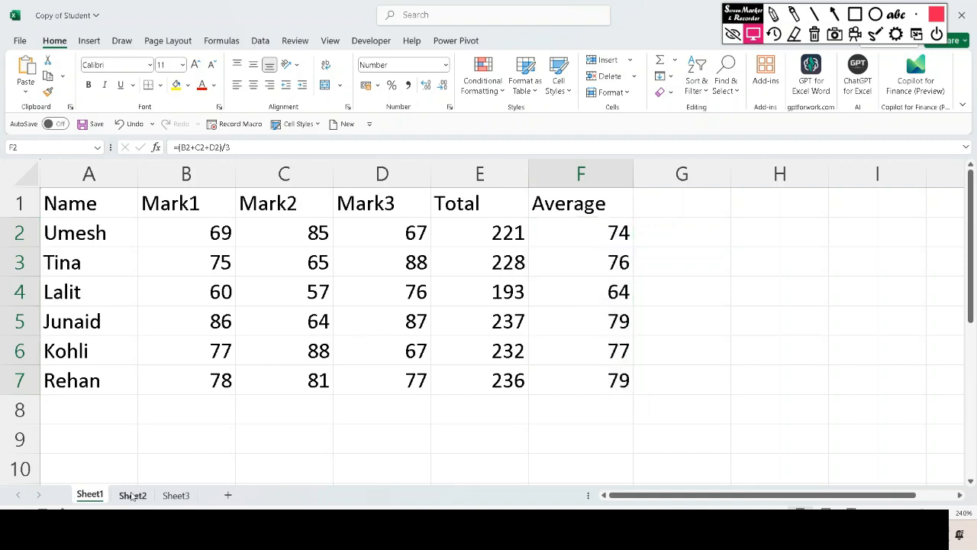
pyautogui.click(170, 496)
pyautogui.click(93, 497)
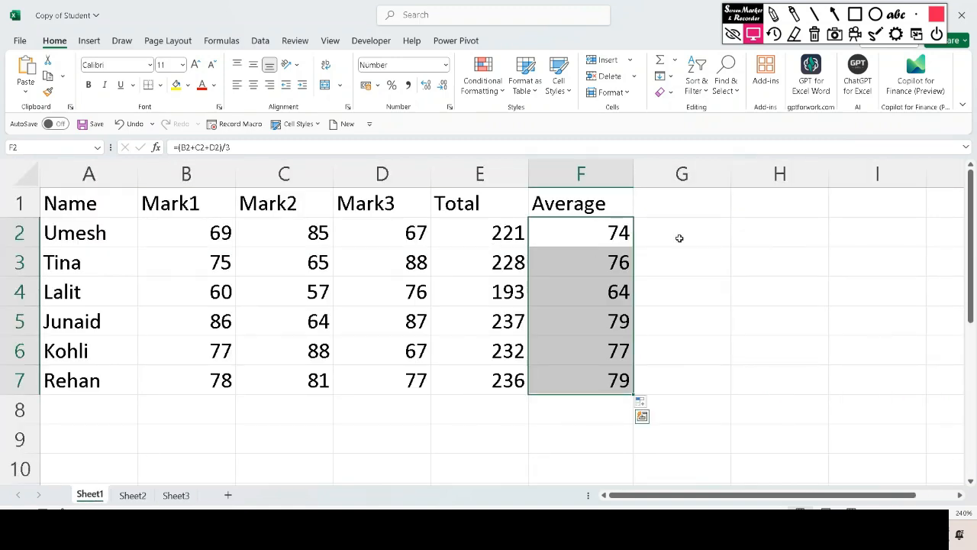
# - Open Sheet2 and enlarge its display to 170%
pyautogui.click(133, 495)
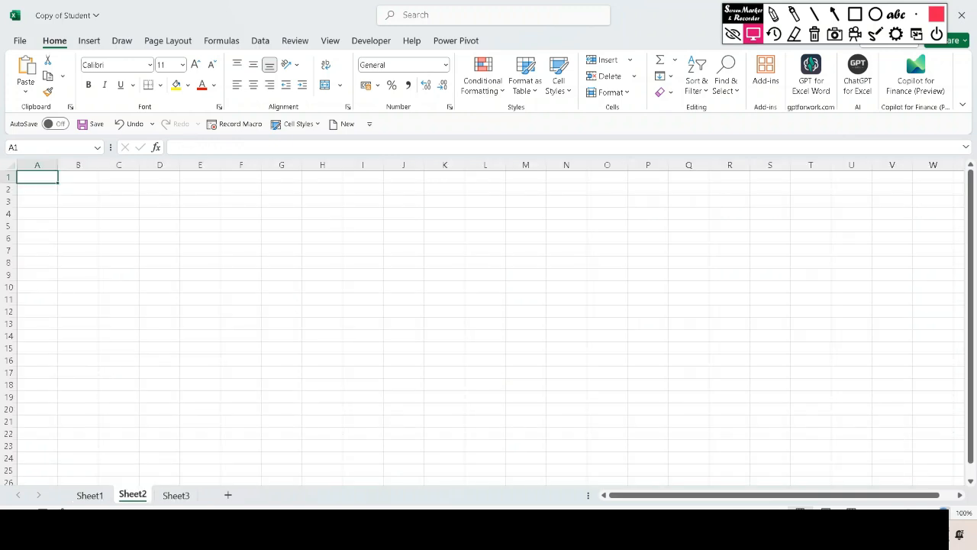
pyautogui.click(945, 513)
pyautogui.click(945, 512)
pyautogui.click(945, 512)
pyautogui.click(945, 512)
pyautogui.click(945, 512)
pyautogui.click(945, 513)
pyautogui.click(945, 512)
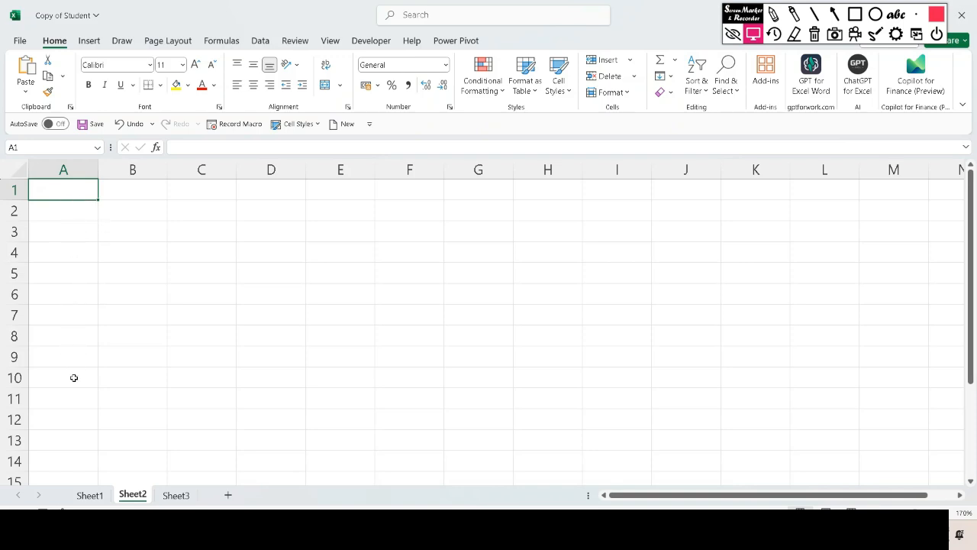
# - Enter the numbers 1, 2 and 3 in cells A3, A4 and A5 of Sheet2
pyautogui.click(84, 233)
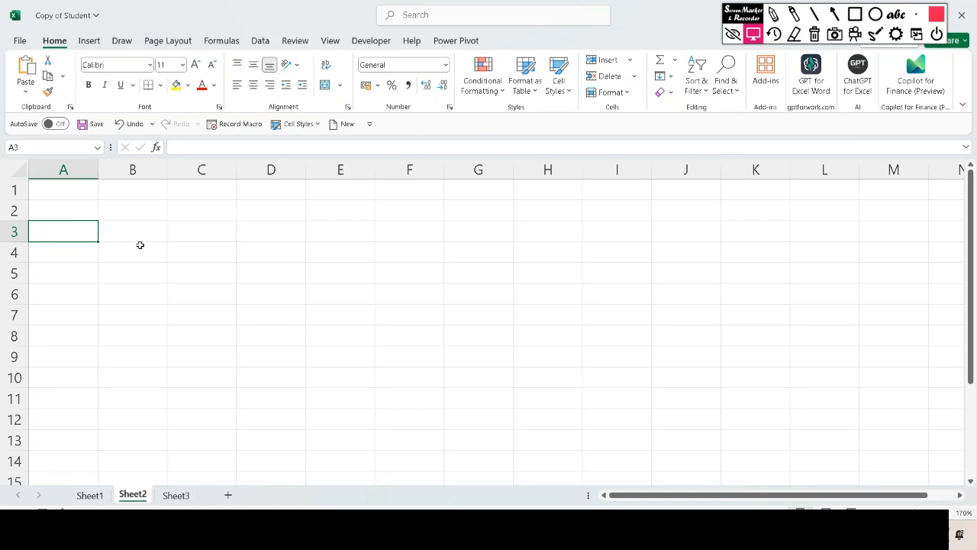
pyautogui.write('1')
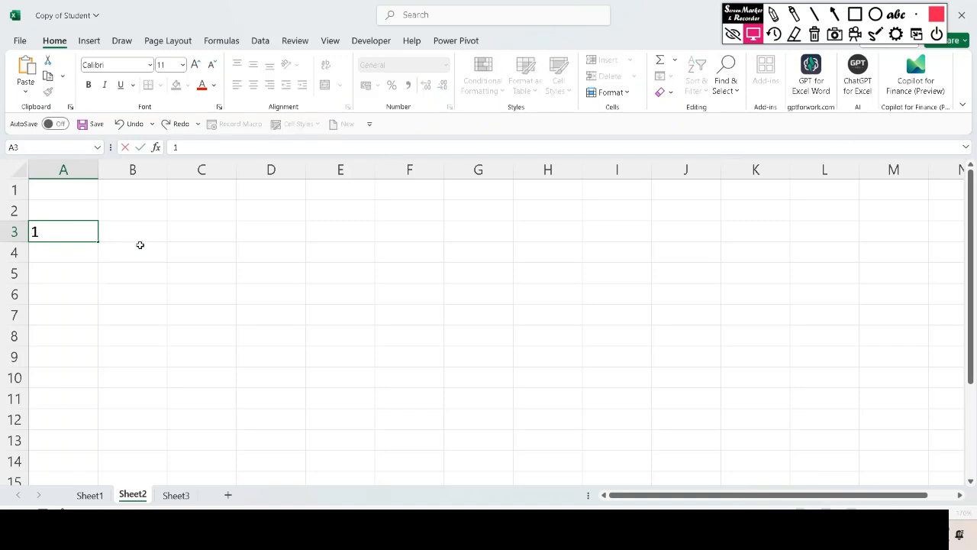
pyautogui.click(63, 257)
pyautogui.write('2')
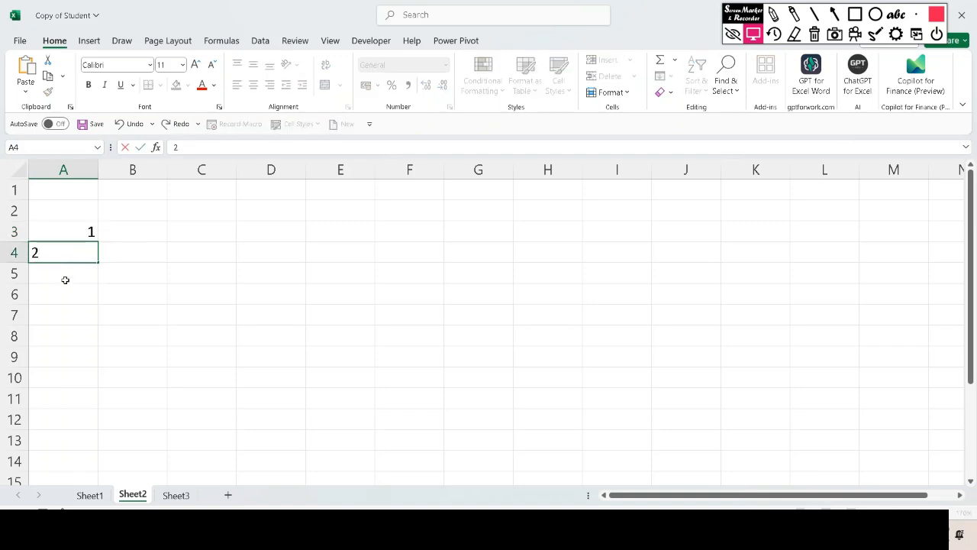
pyautogui.click(68, 272)
pyautogui.write('3')
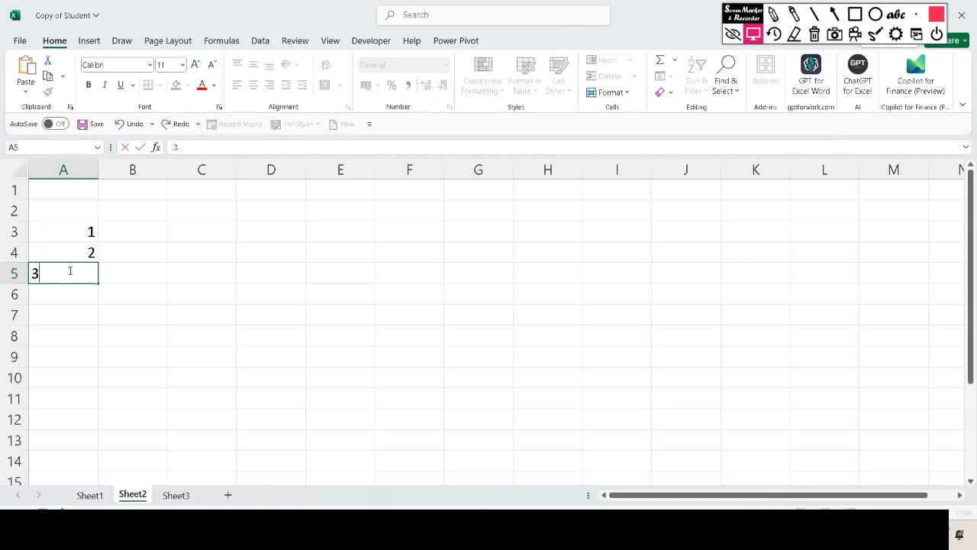
pyautogui.click(74, 305)
pyautogui.click(76, 286)
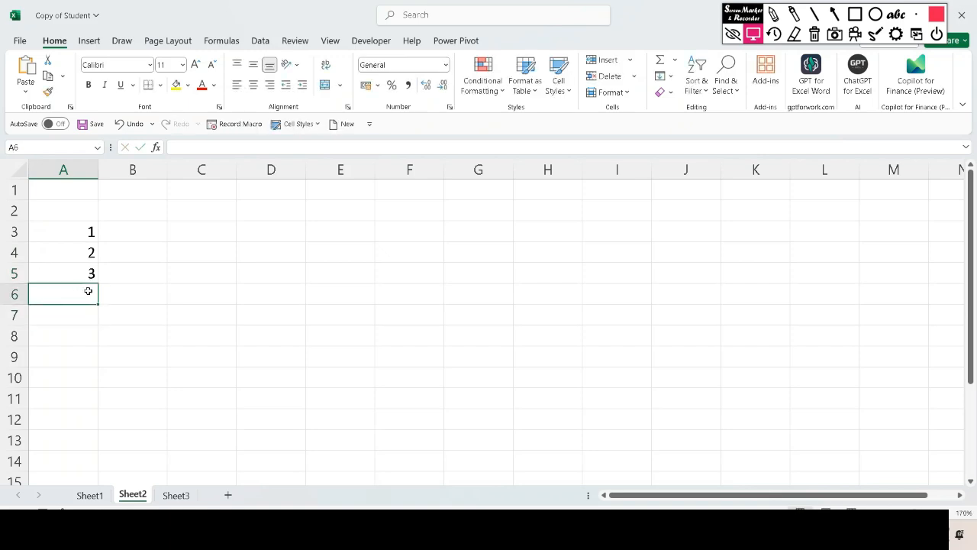
# - Clear the numbers below the 1 in column A, in cells A4:A6
pyautogui.click(88, 234)
pyautogui.moveTo(79, 252); pyautogui.dragTo(85, 284)
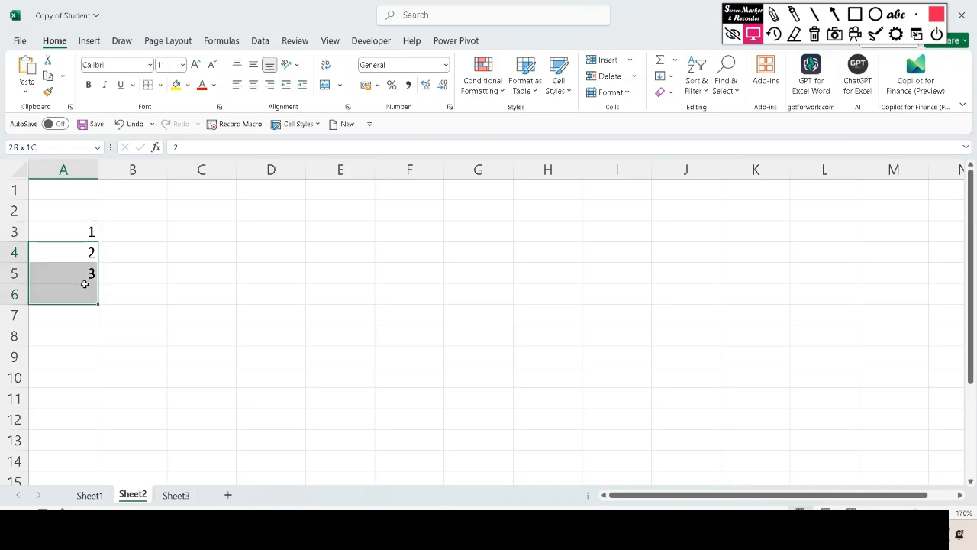
pyautogui.press('Delete')
# - Autofill the 1 in cell A3 down to A13 as plain copies, and clear all of A3:A13
pyautogui.click(76, 230)
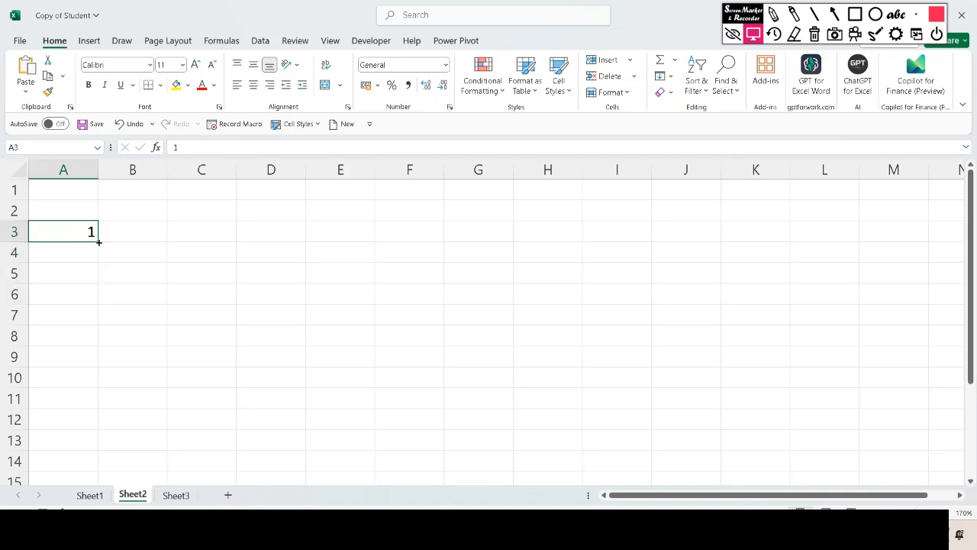
pyautogui.moveTo(98, 242); pyautogui.dragTo(82, 443)
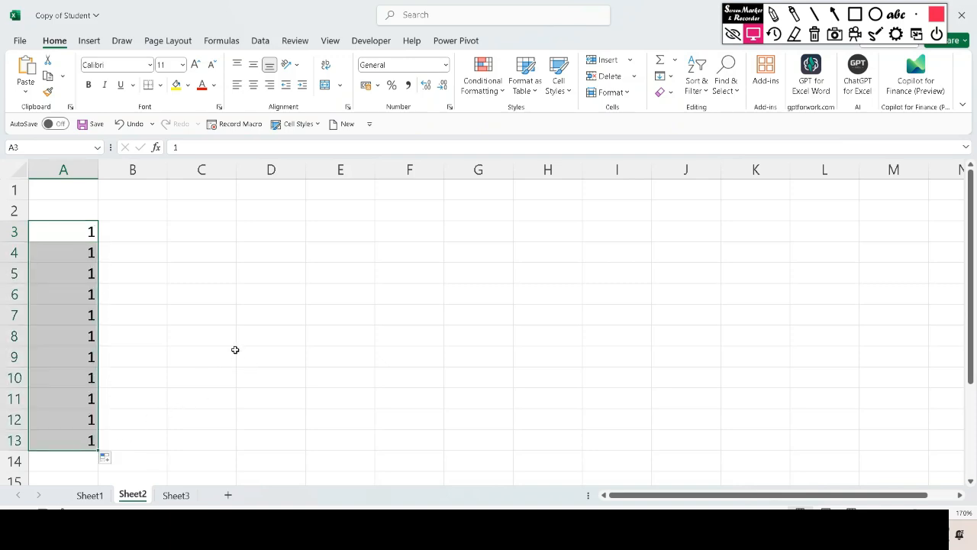
pyautogui.press('Delete')
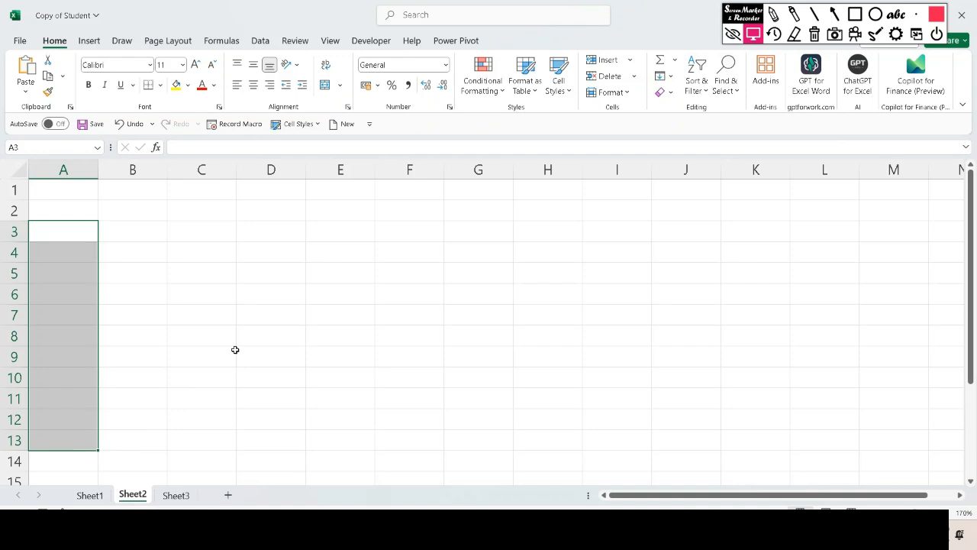
# - Enter the starting number 1 in cell A3 of Sheet2 again
pyautogui.write('1')
pyautogui.click(218, 312)
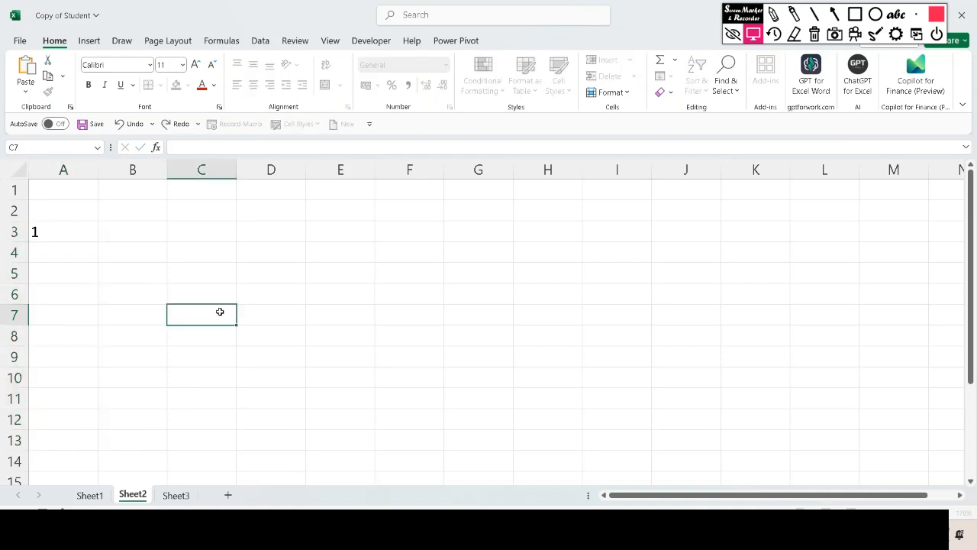
pyautogui.click(89, 229)
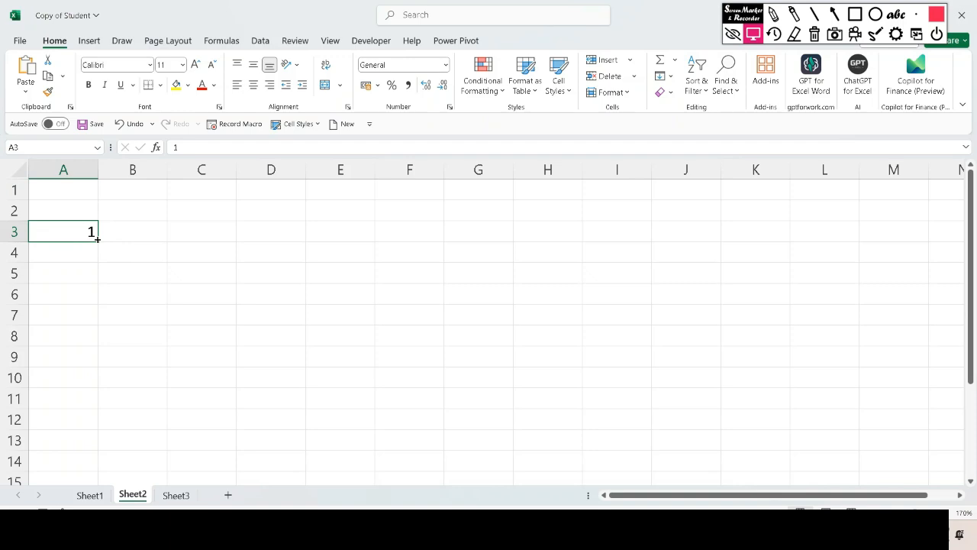
pyautogui.click(120, 268)
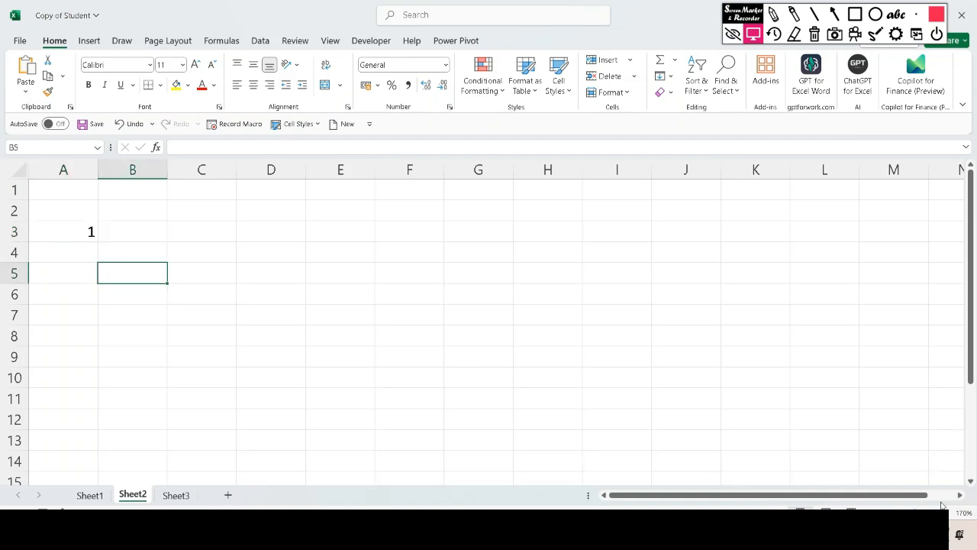
# - Autofill an incrementing number series from the 1 in cell A3 down to 15 in A17
pyautogui.click(944, 507)
pyautogui.keyDown('ctrl'); pyautogui.scroll(6, 805, 425); pyautogui.keyUp('ctrl')
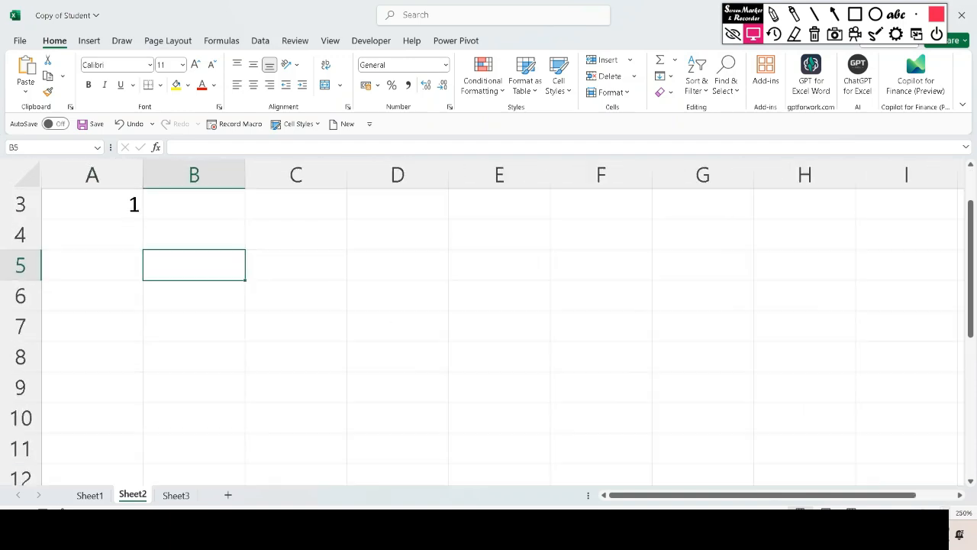
pyautogui.scroll(1, 804, 425)
pyautogui.click(114, 265)
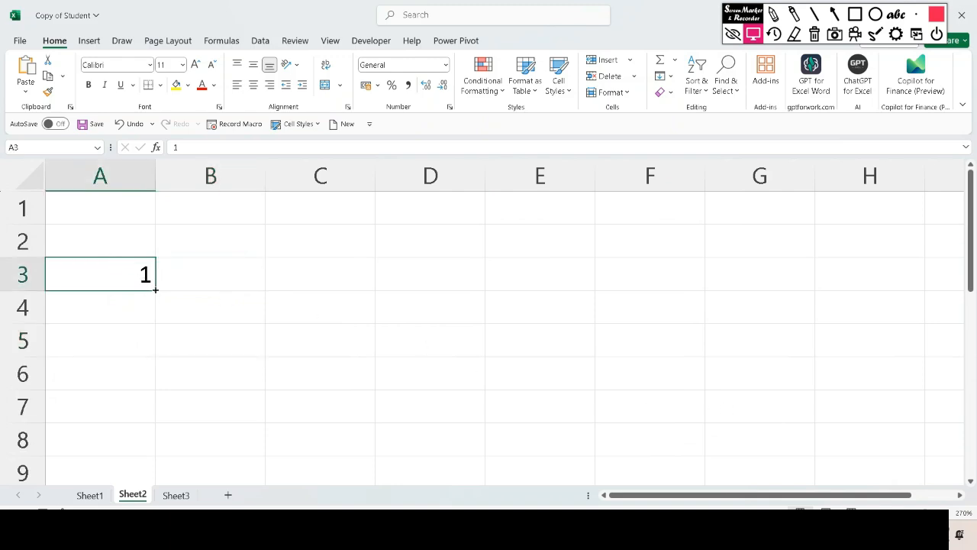
pyautogui.click(147, 295)
pyautogui.click(147, 276)
pyautogui.moveTo(155, 290); pyautogui.dragTo(115, 470)
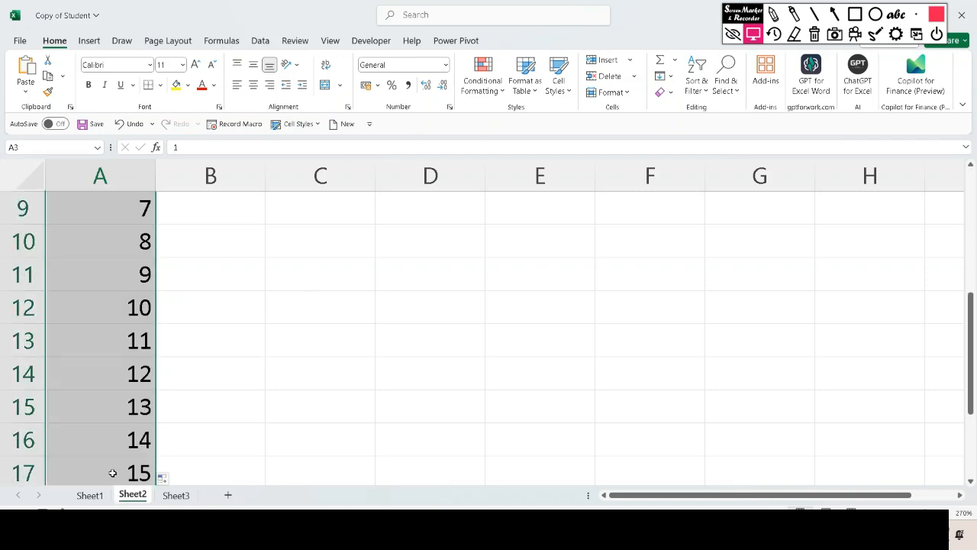
pyautogui.scroll(3, 139, 416)
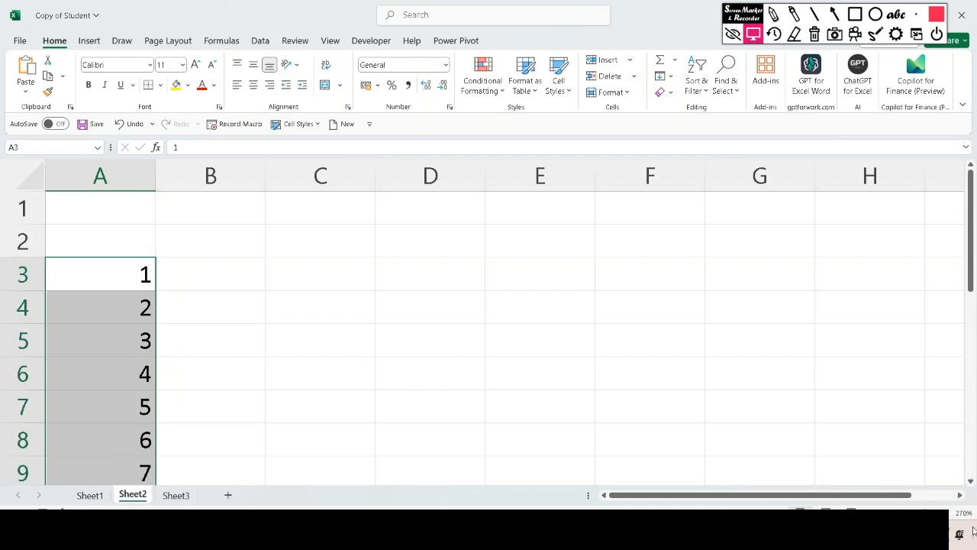
# - Enter the starting even numbers 2 in cell B3 and 4 in cell B4 of Sheet2
pyautogui.keyDown('ctrl'); pyautogui.scroll(-5, 489, 321); pyautogui.keyUp('ctrl')
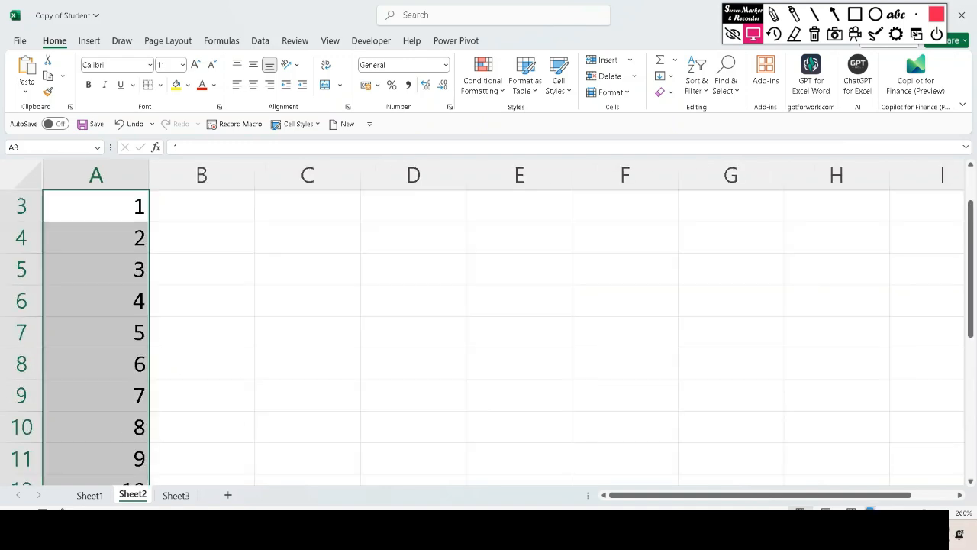
pyautogui.keyDown('ctrl'); pyautogui.scroll(-4, 554, 360); pyautogui.keyUp('ctrl')
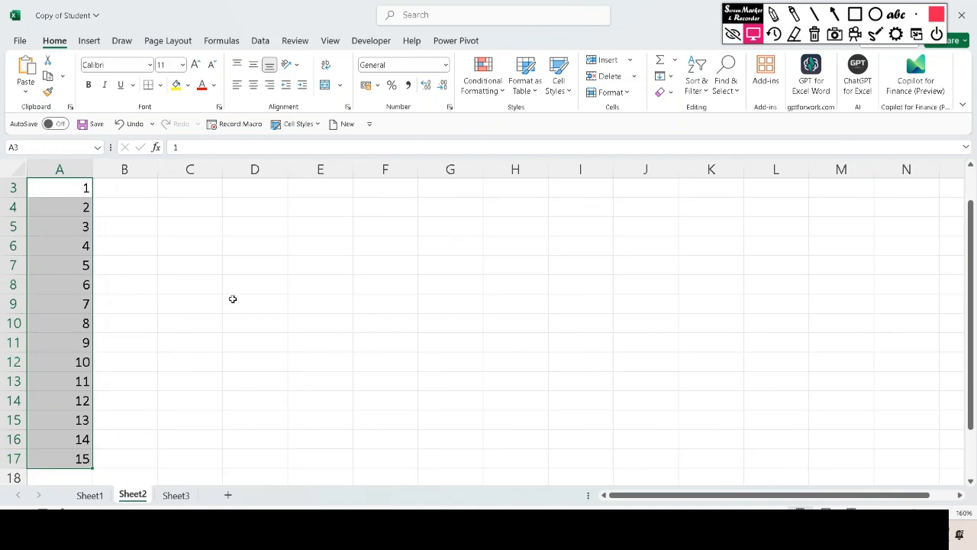
pyautogui.click(179, 233)
pyautogui.scroll(1, 178, 233)
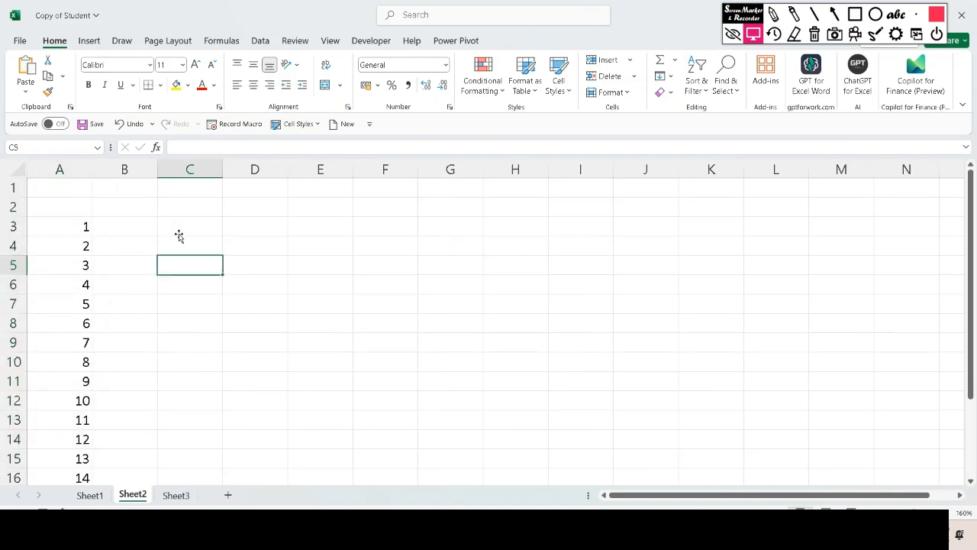
pyautogui.click(118, 223)
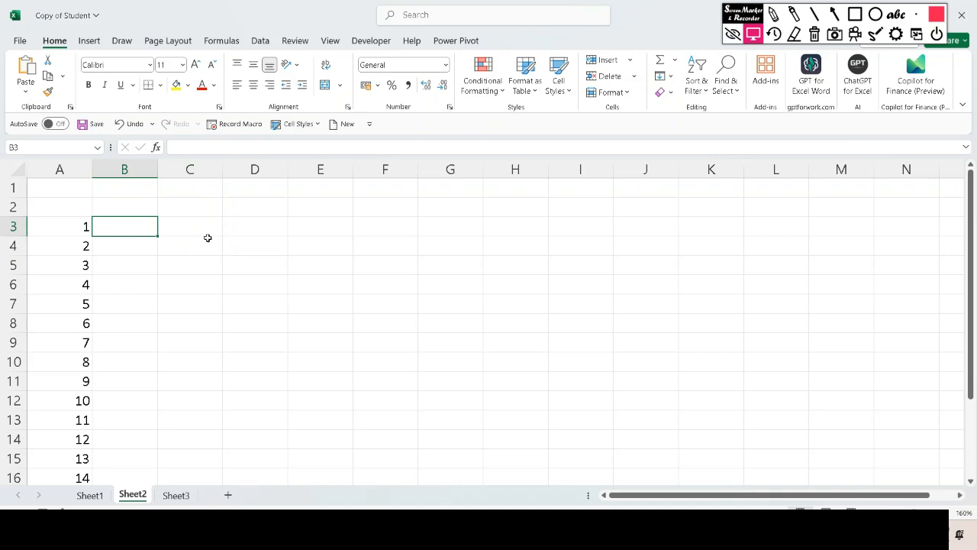
pyautogui.write('=')
pyautogui.write('2')
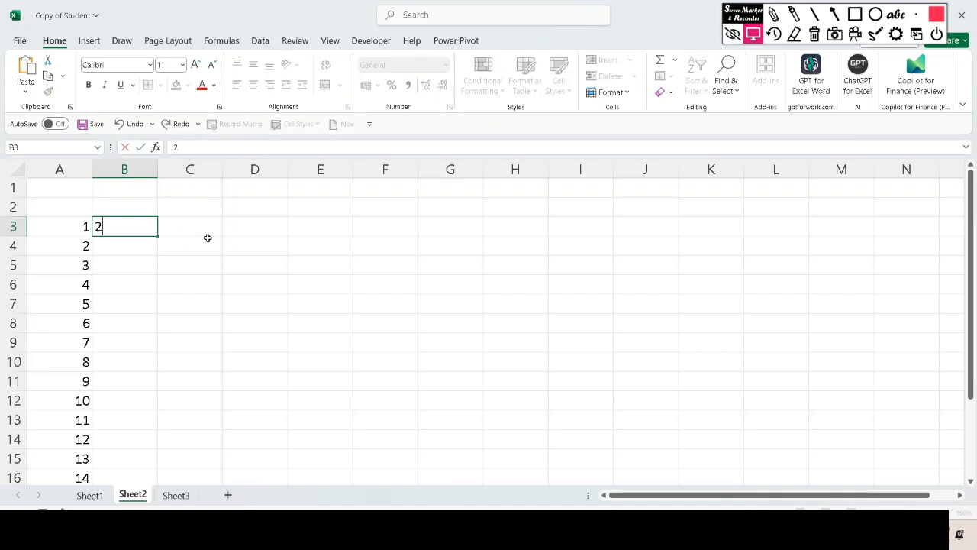
pyautogui.press('Return')
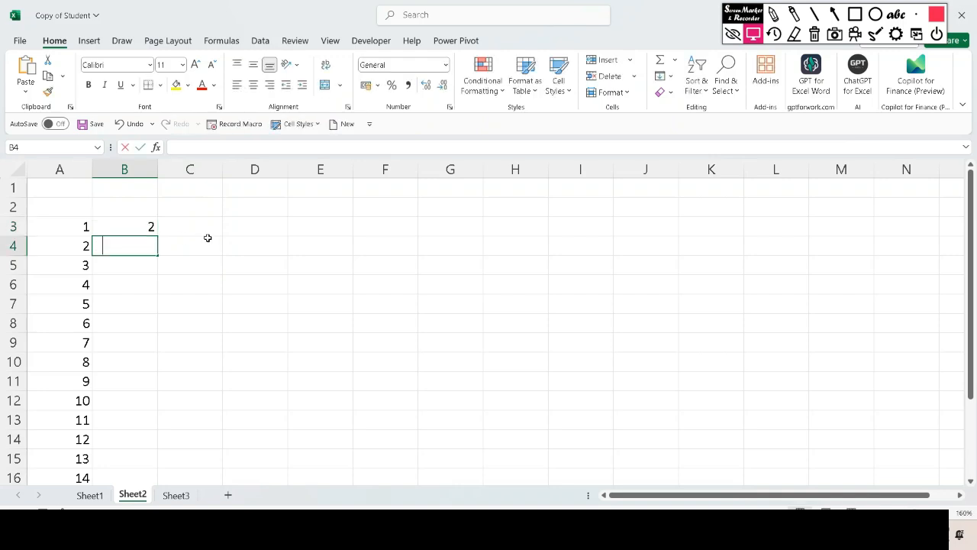
pyautogui.write('4')
# - Autofill the two-number pattern in B3:B4 down column B to 24 in cell B14
pyautogui.click(141, 225)
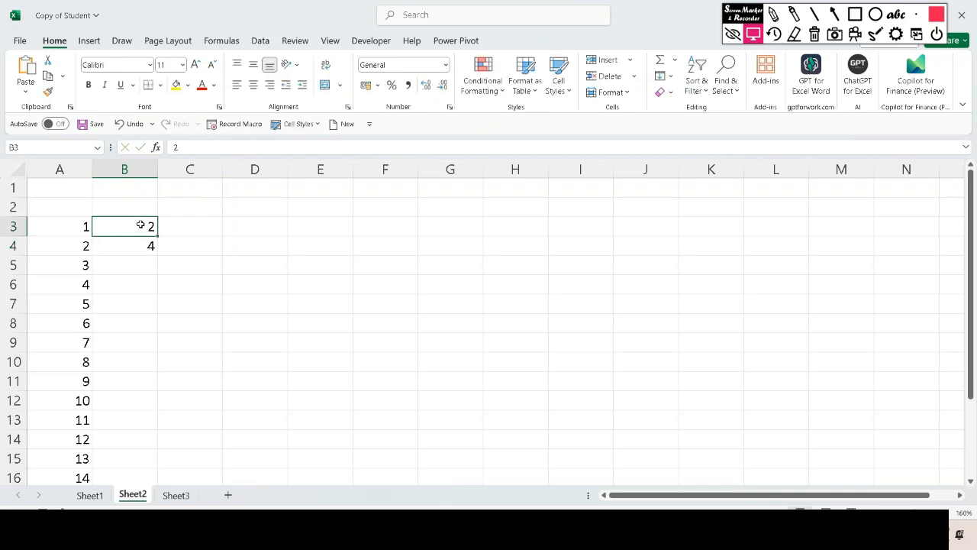
pyautogui.moveTo(140, 225); pyautogui.dragTo(145, 246)
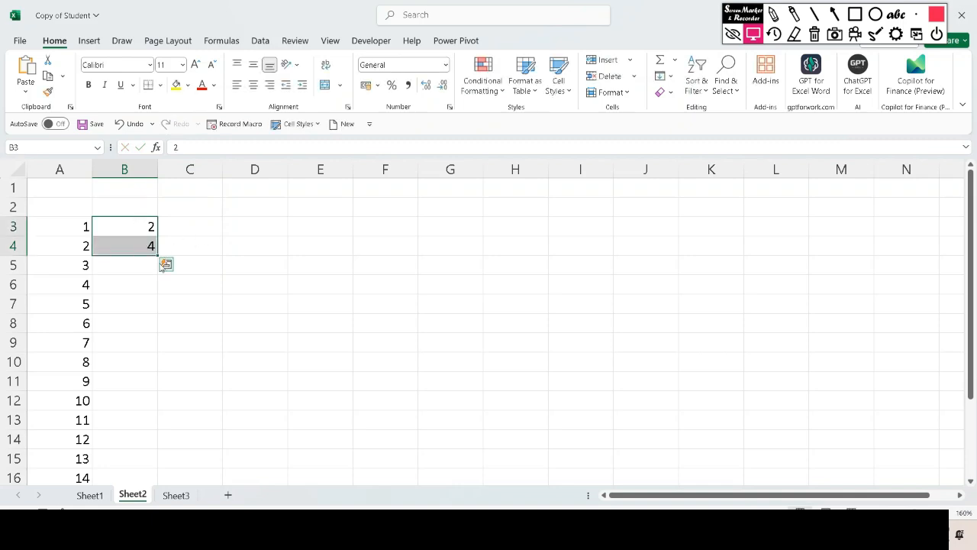
pyautogui.moveTo(156, 260); pyautogui.dragTo(156, 445)
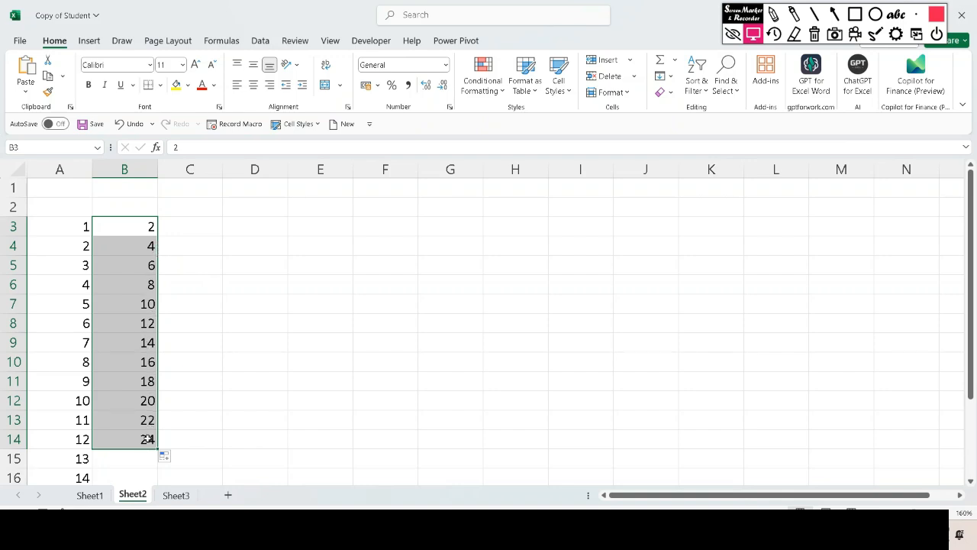
# - Enter 5 in C3 and 10 in C4, and autofill the series of fives down to 50 in C12
pyautogui.click(194, 230)
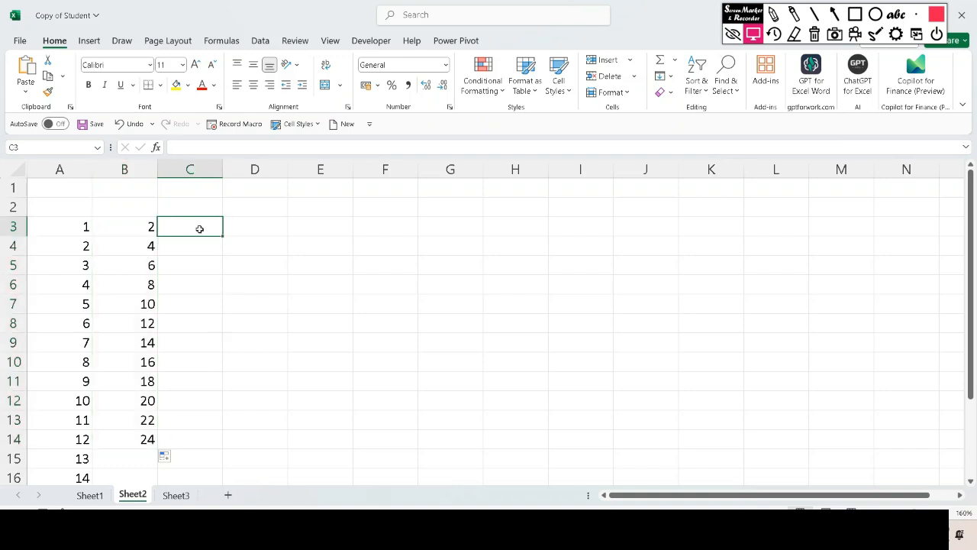
pyautogui.doubleClick(199, 229)
pyautogui.write('5')
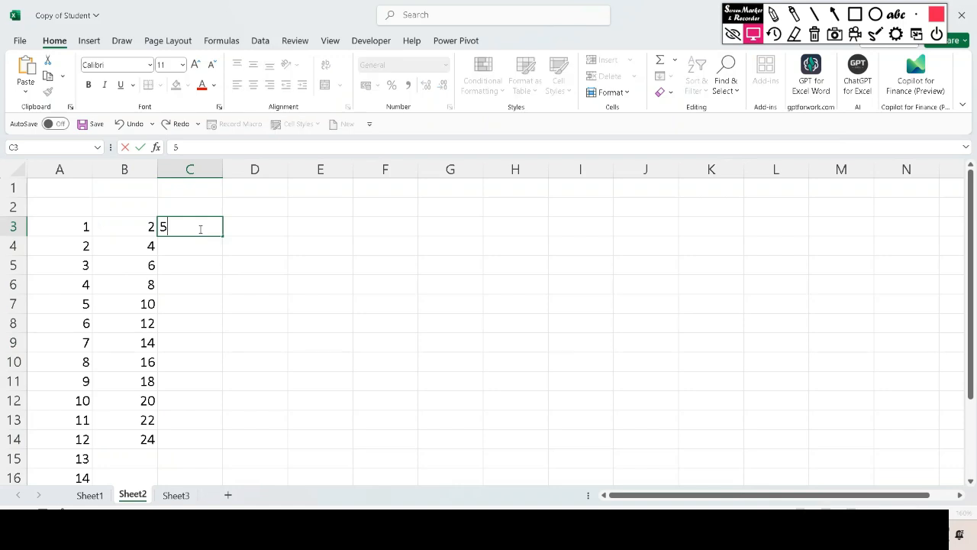
pyautogui.click(203, 244)
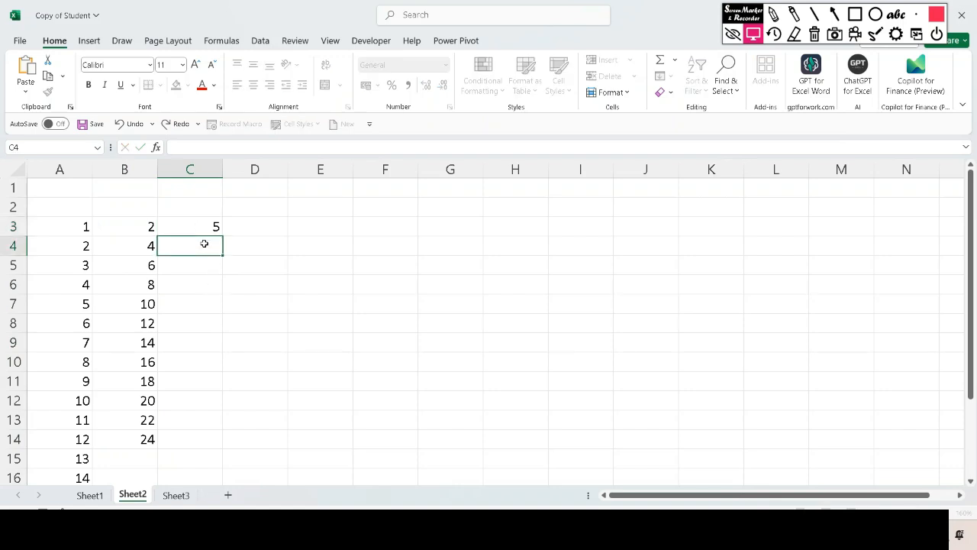
pyautogui.write('10')
pyautogui.moveTo(205, 222); pyautogui.dragTo(208, 410)
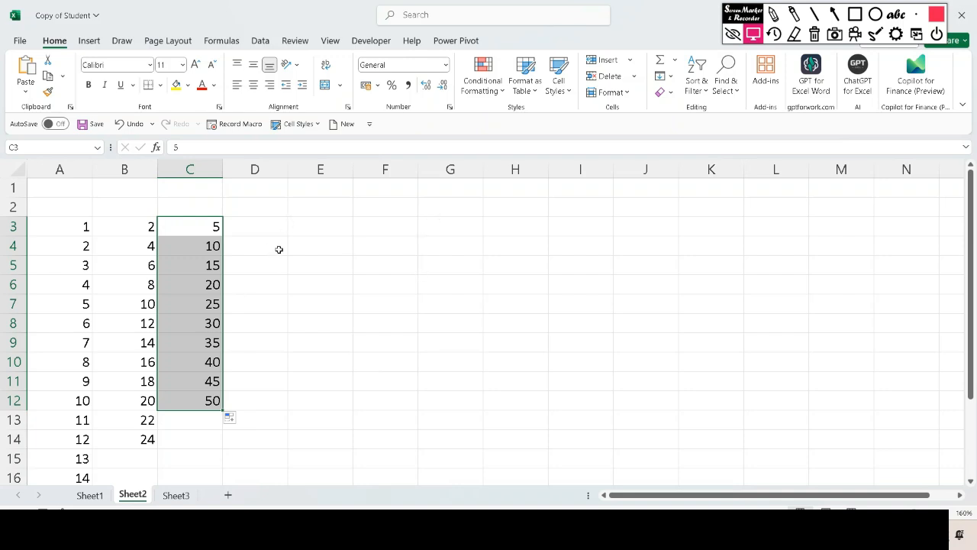
# - Enter -10 in cell D3 and autofill an incrementing series down to -1 in D12
pyautogui.click(266, 226)
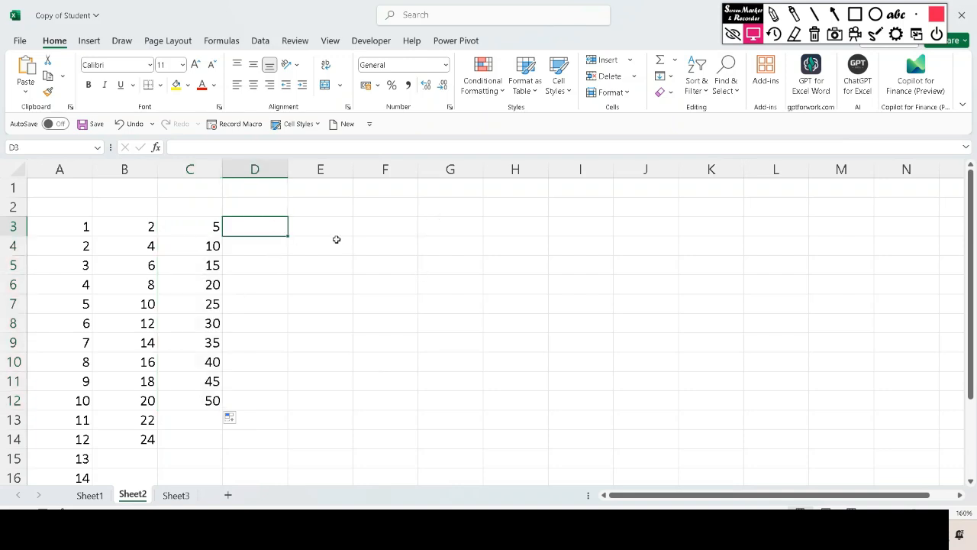
pyautogui.write('-')
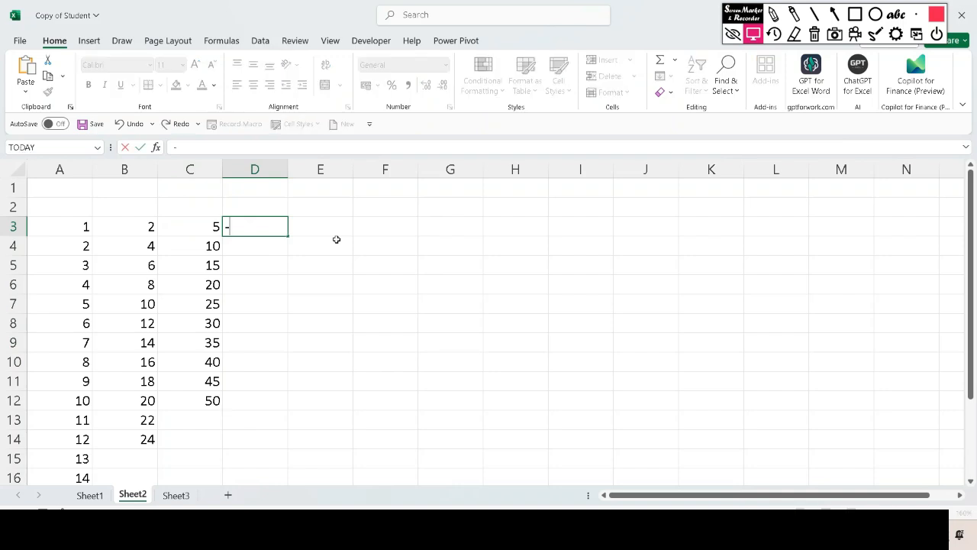
pyautogui.write('10')
pyautogui.moveTo(288, 236); pyautogui.dragTo(288, 255)
pyautogui.moveTo(289, 249); pyautogui.dragTo(268, 406)
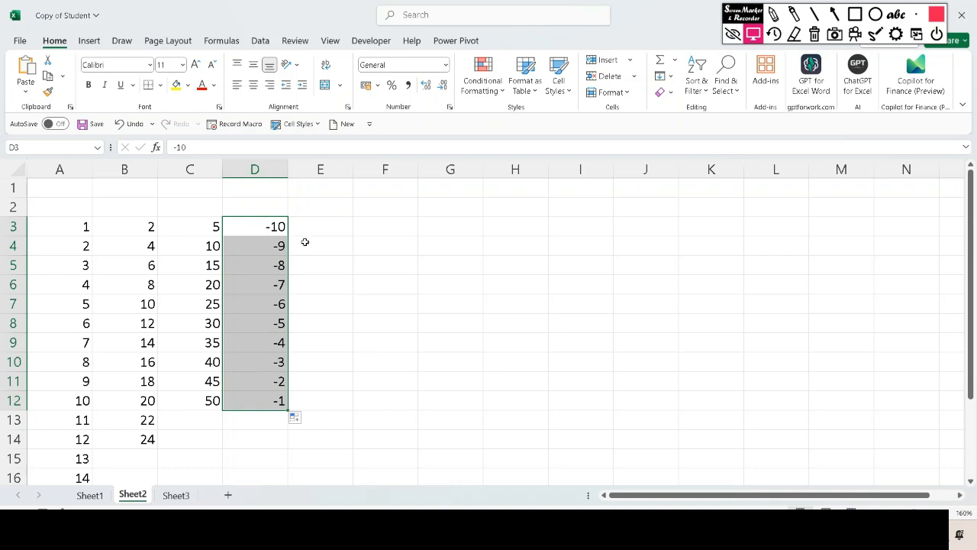
pyautogui.click(282, 226)
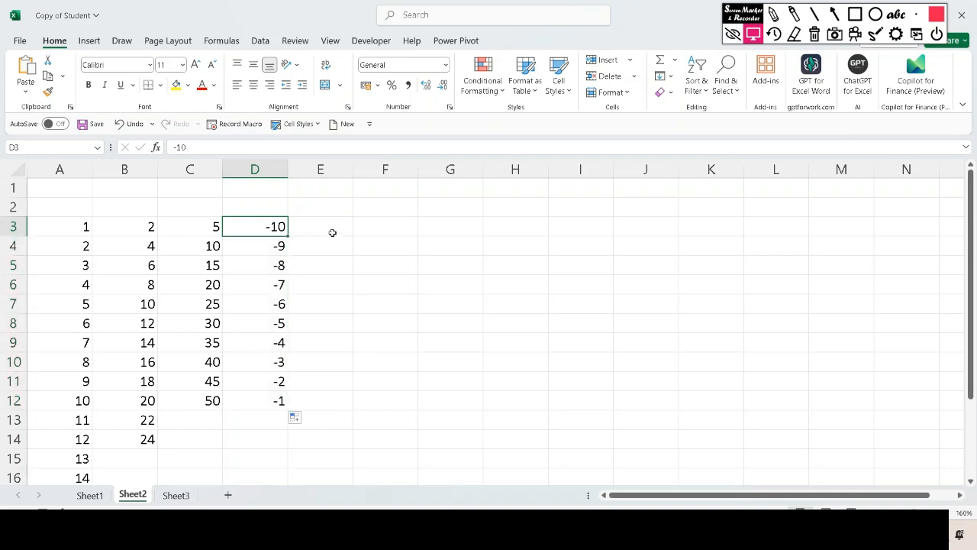
# - Enter Sun in cell E3 and autofill the abbreviated weekday names down to Sat in E9
pyautogui.click(328, 230)
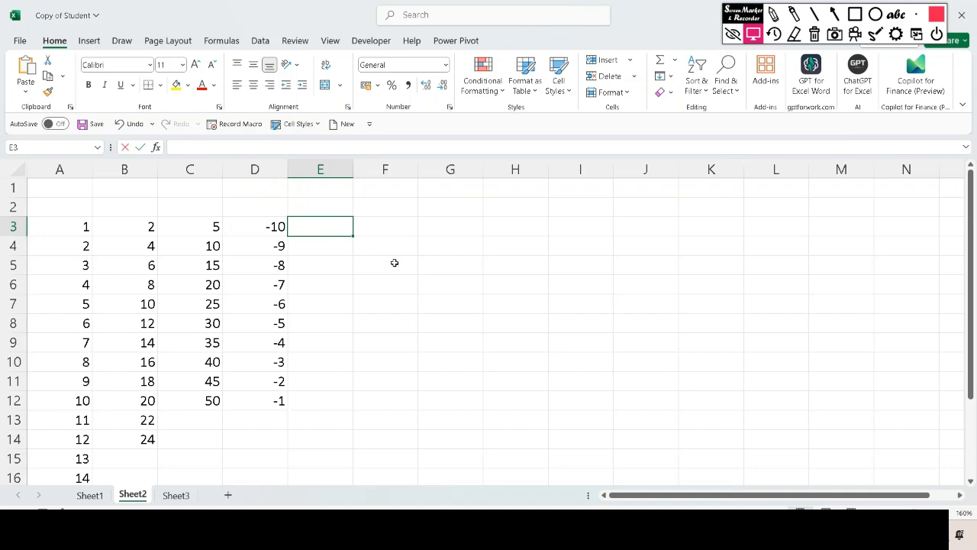
pyautogui.write('Sun')
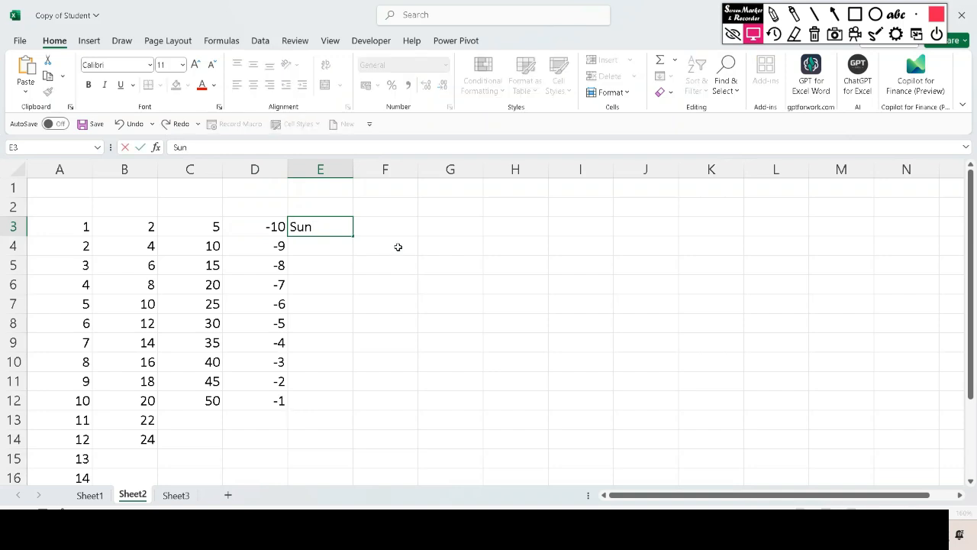
pyautogui.moveTo(353, 238); pyautogui.dragTo(343, 355)
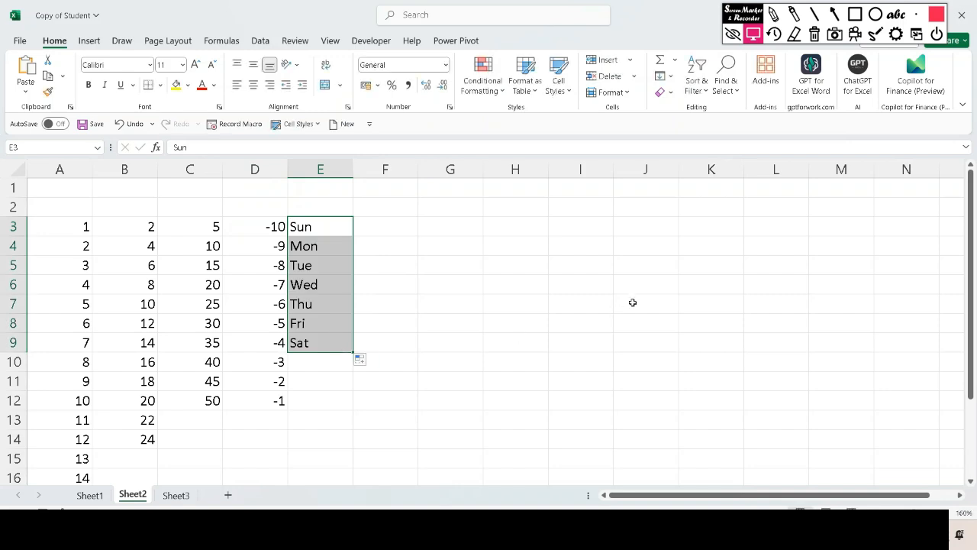
# - Enter Sunday in F3, autofill the full weekday names down to Saturday in F9, and autofit column F's width
pyautogui.doubleClick(376, 224)
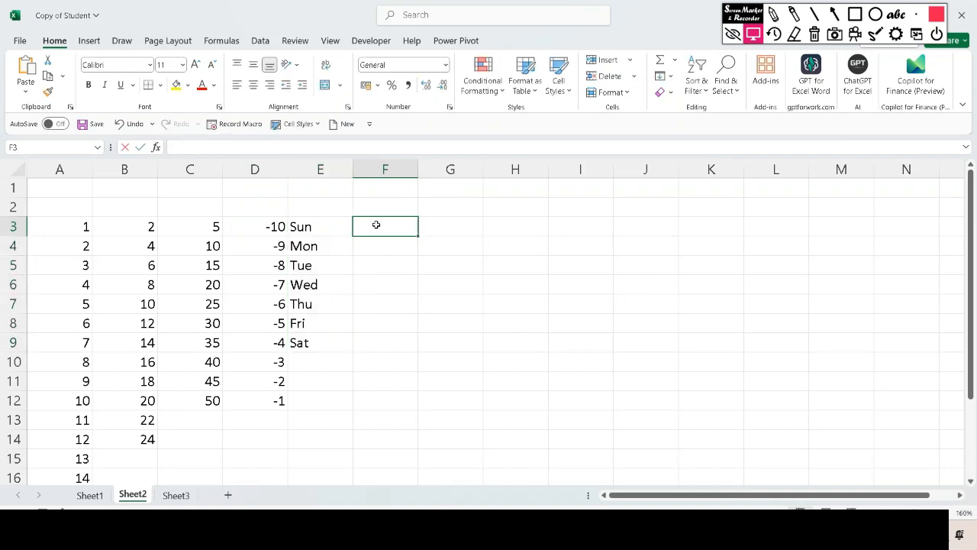
pyautogui.write('Sund')
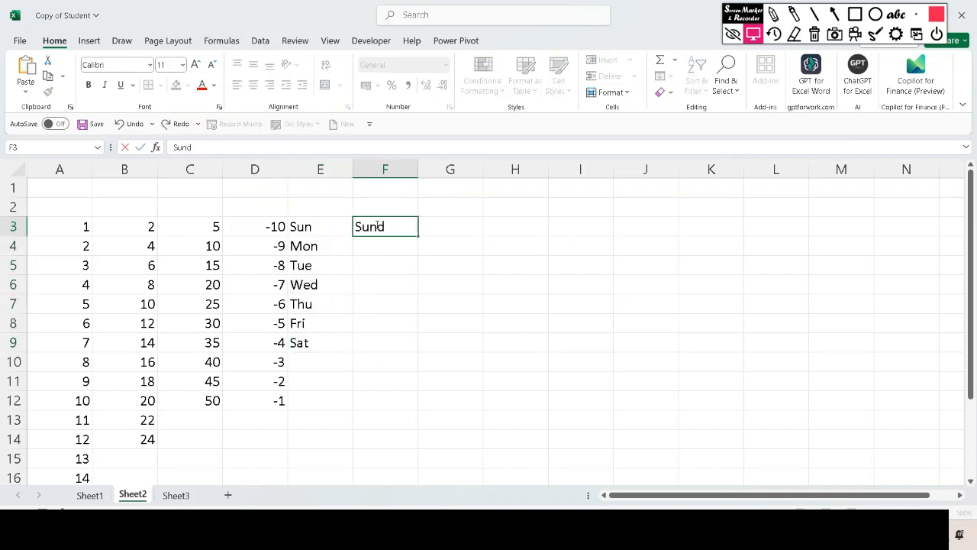
pyautogui.write('ay')
pyautogui.moveTo(414, 234); pyautogui.dragTo(394, 352)
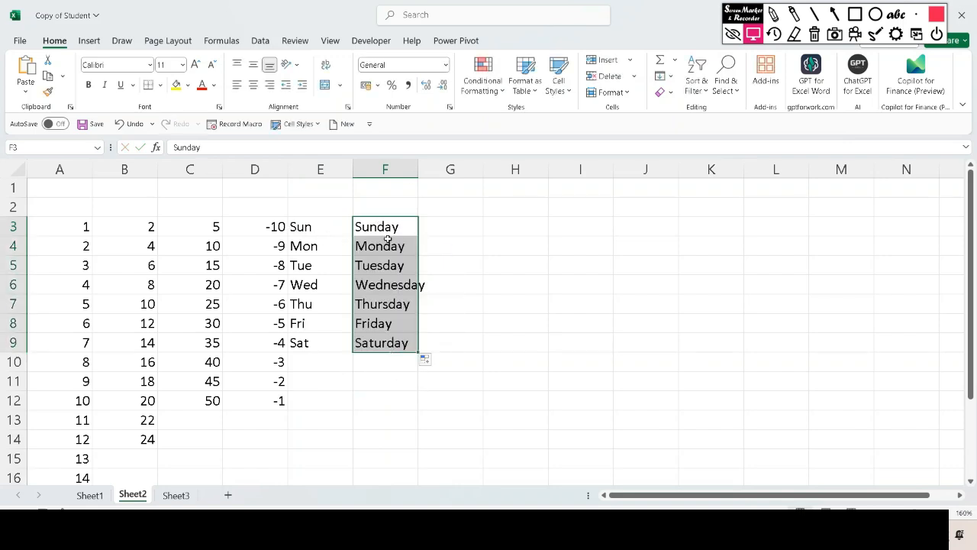
pyautogui.doubleClick(418, 169)
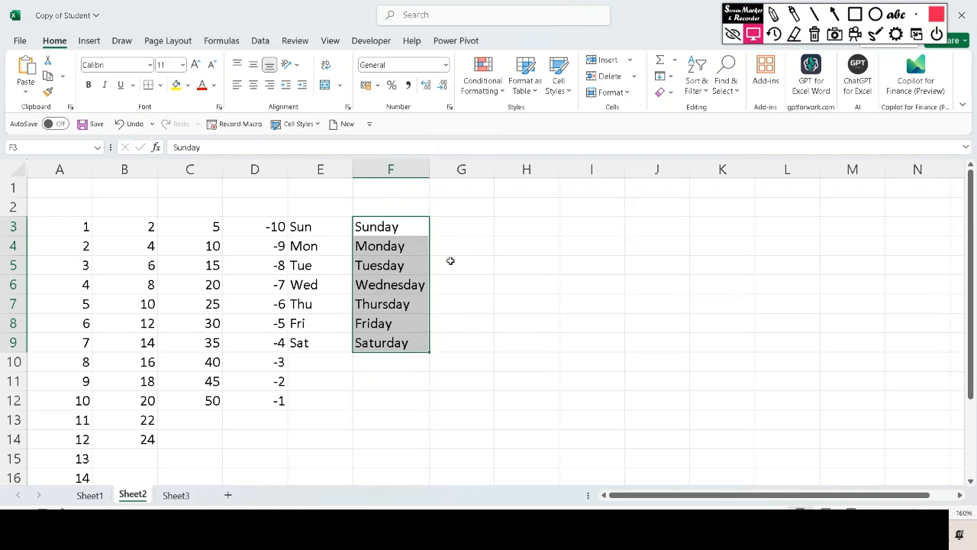
# - Enter lowercase sun in cell G3 and autofill the weekday abbreviations down to sat in G9
pyautogui.click(462, 230)
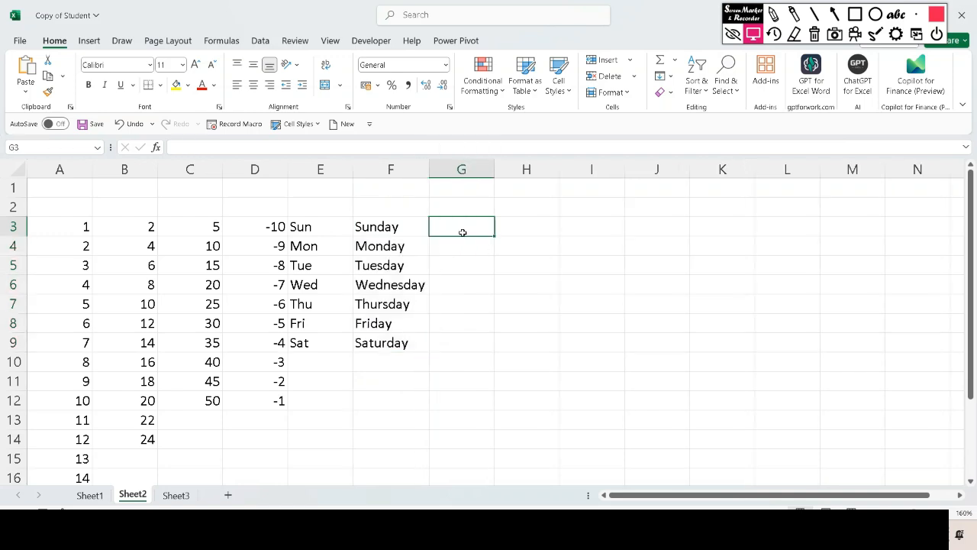
pyautogui.write('s')
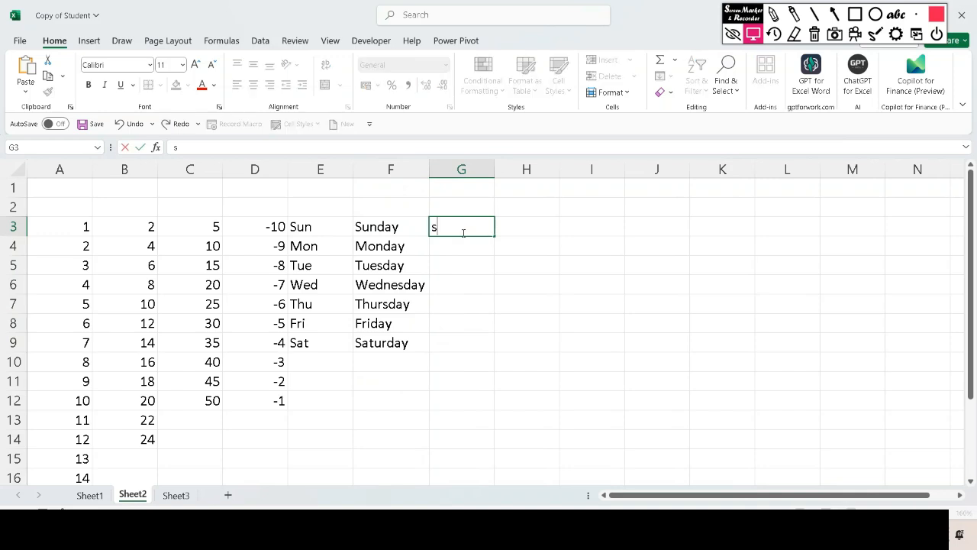
pyautogui.write('un')
pyautogui.moveTo(495, 236); pyautogui.dragTo(495, 350)
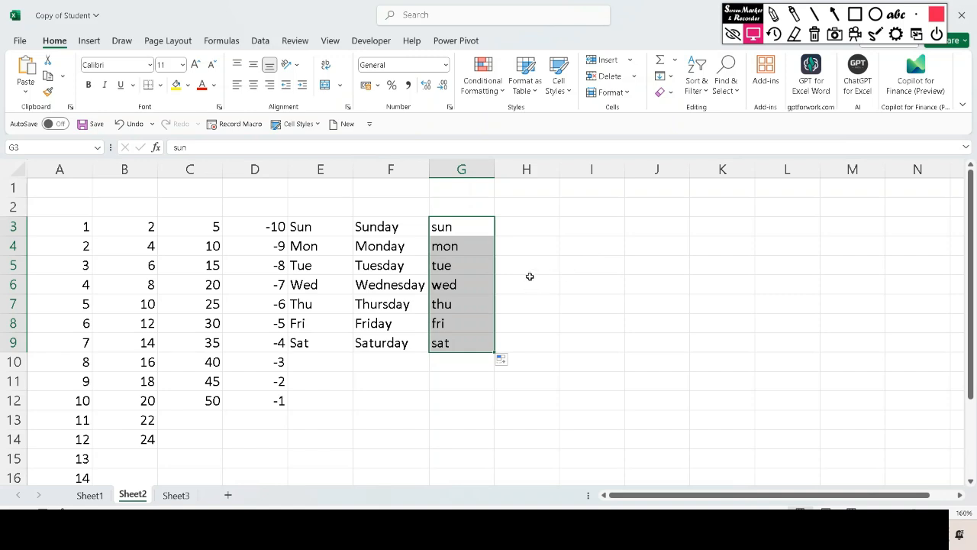
# - Enter Jan in cell H3 and autofill the abbreviated month names down to Dec in H14
pyautogui.click(535, 229)
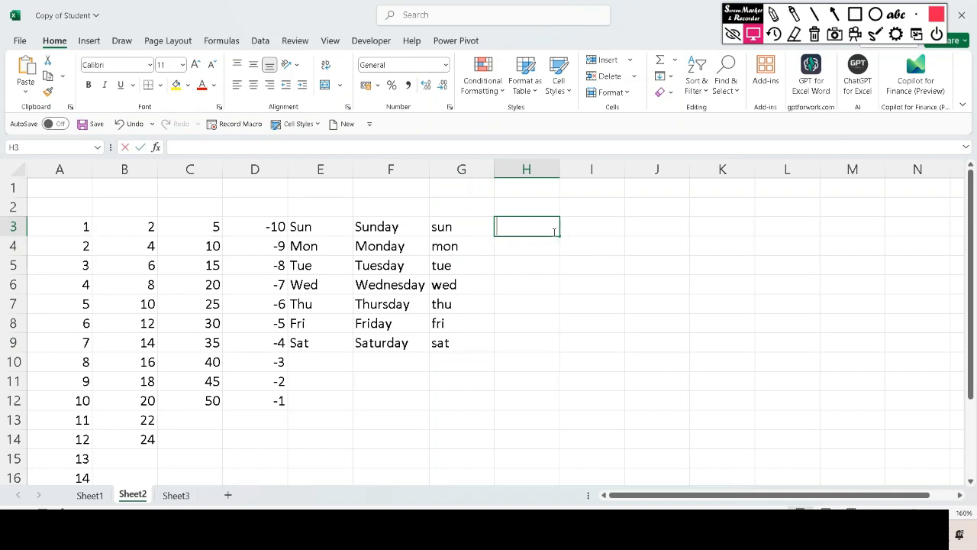
pyautogui.write('Jan')
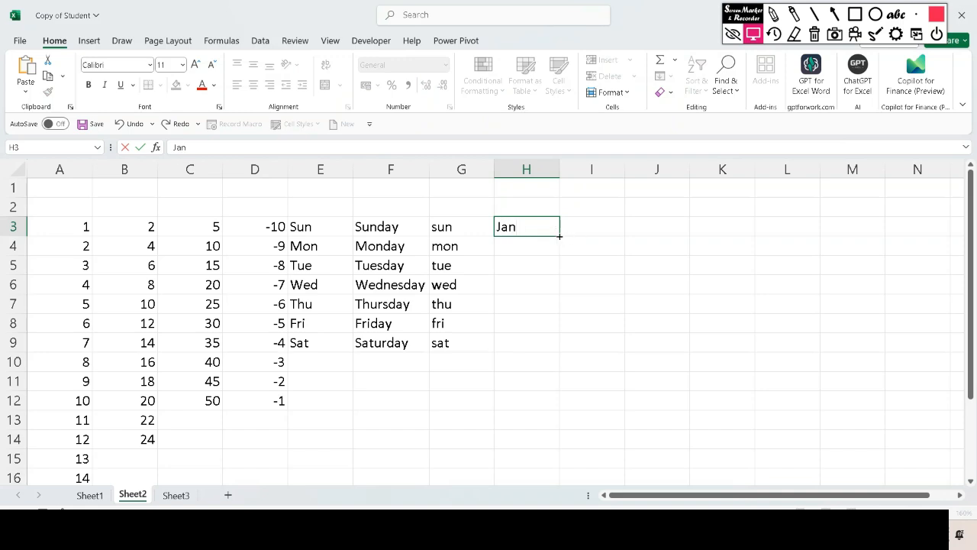
pyautogui.moveTo(565, 237); pyautogui.dragTo(542, 451)
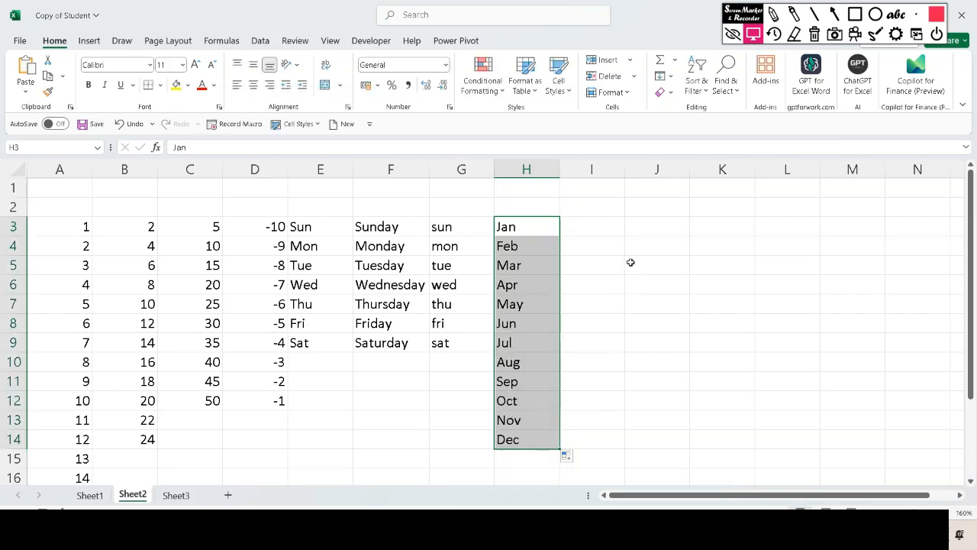
# - Enter January in cell I3 and autofill the full month names down to December in I14
pyautogui.click(599, 225)
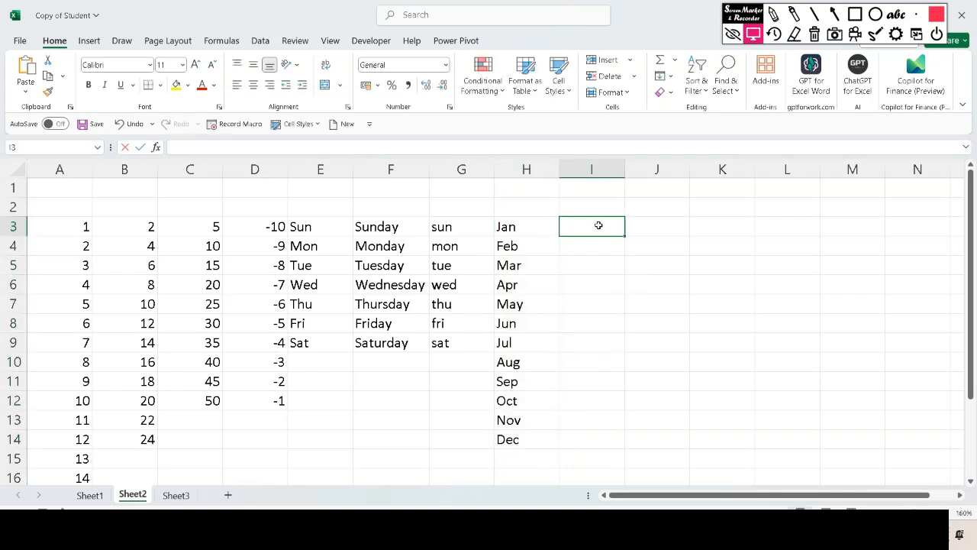
pyautogui.write('Janu')
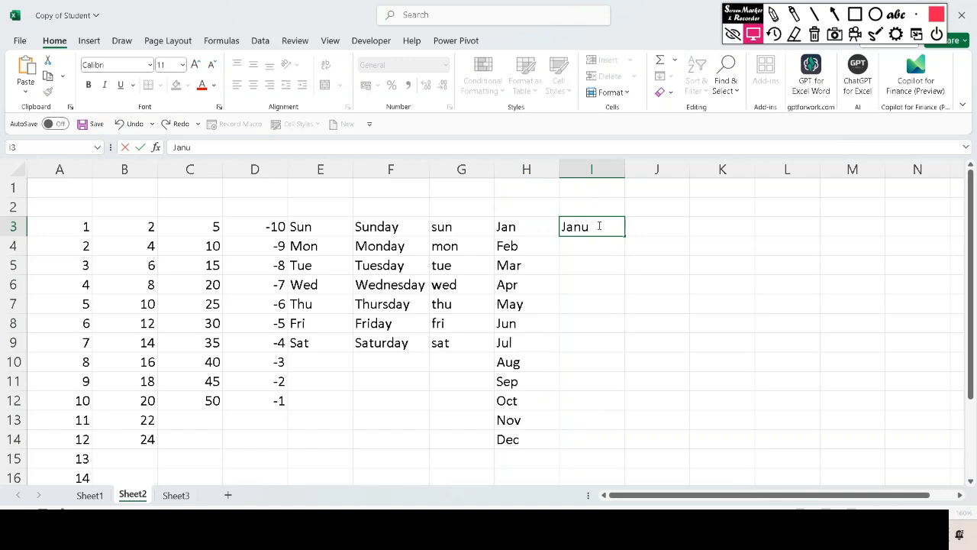
pyautogui.write('ary')
pyautogui.moveTo(626, 233); pyautogui.dragTo(617, 444)
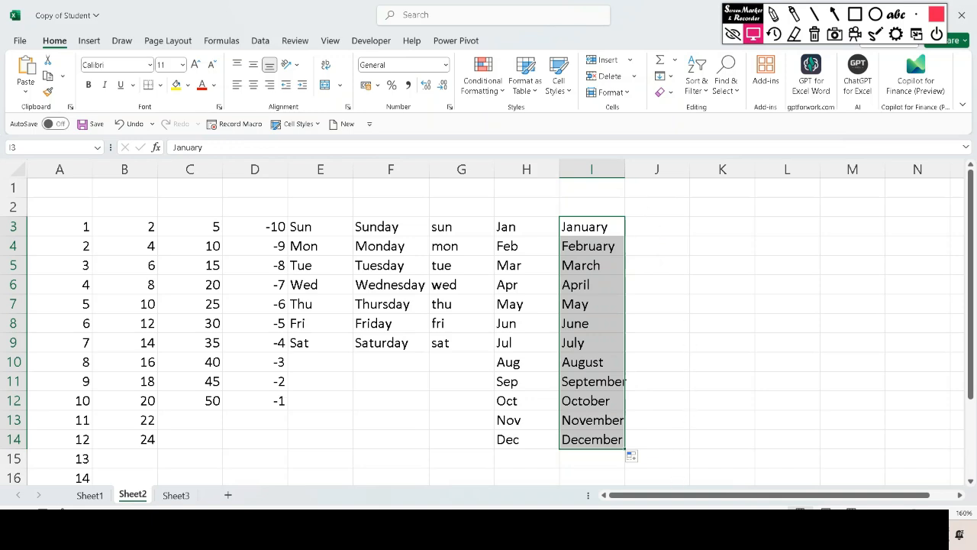
# - Switch to the Word document Day 1 Excel Fundamentals Tutorial and review its Topics Covered list
pyautogui.click(658, 532)
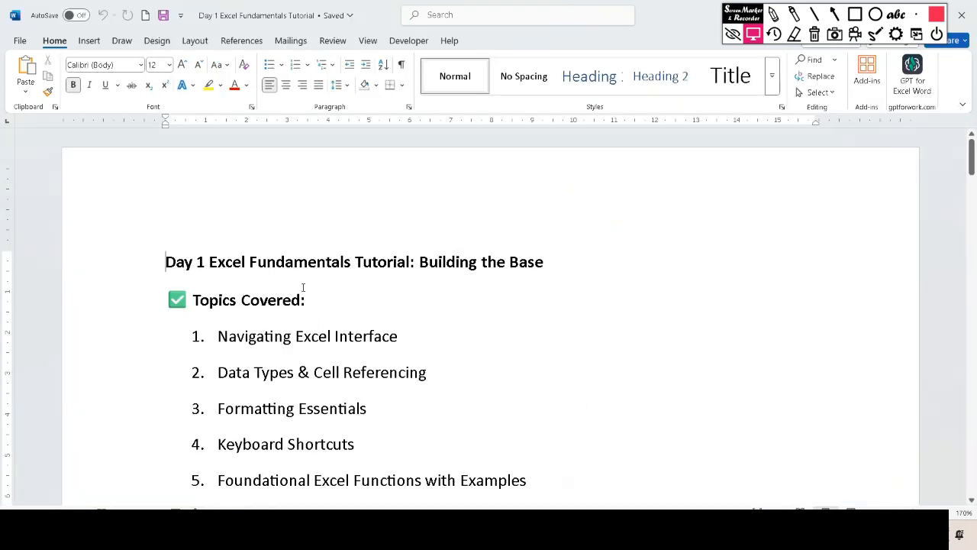
pyautogui.scroll(-1, 313, 286)
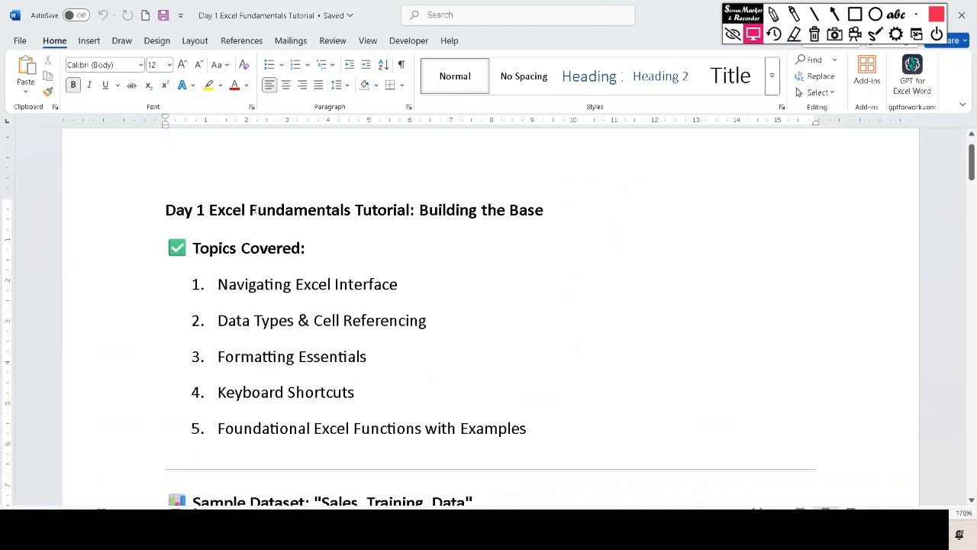
# - Review the Topics Covered list, marking Navigating Excel Interface and checking it against the Copy of Student workbook
pyautogui.scroll(-3, 486, 227)
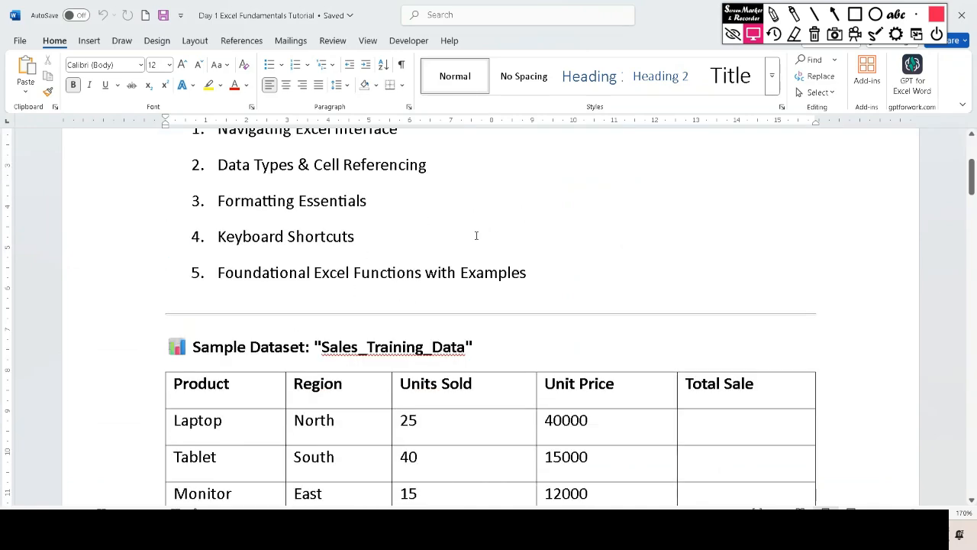
pyautogui.scroll(2, 476, 235)
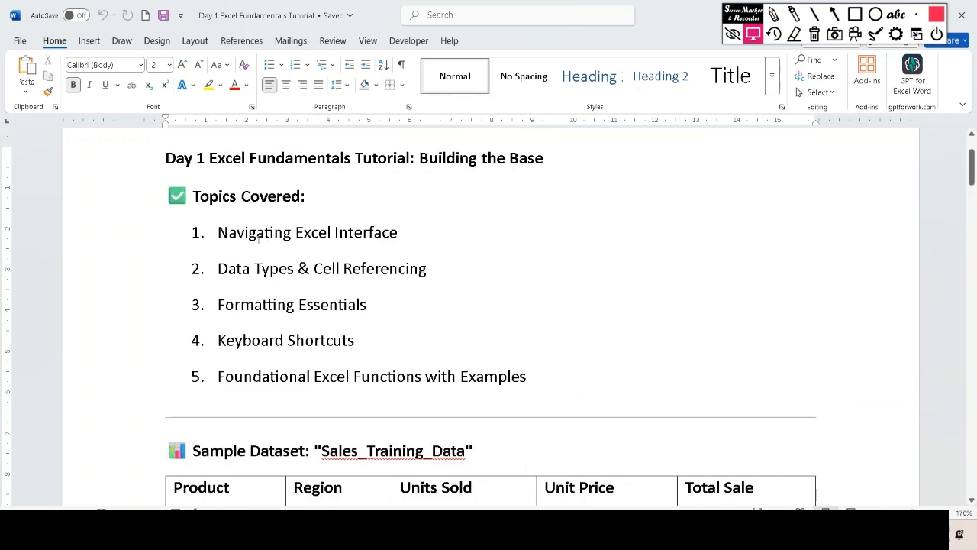
pyautogui.moveTo(220, 235); pyautogui.dragTo(404, 235)
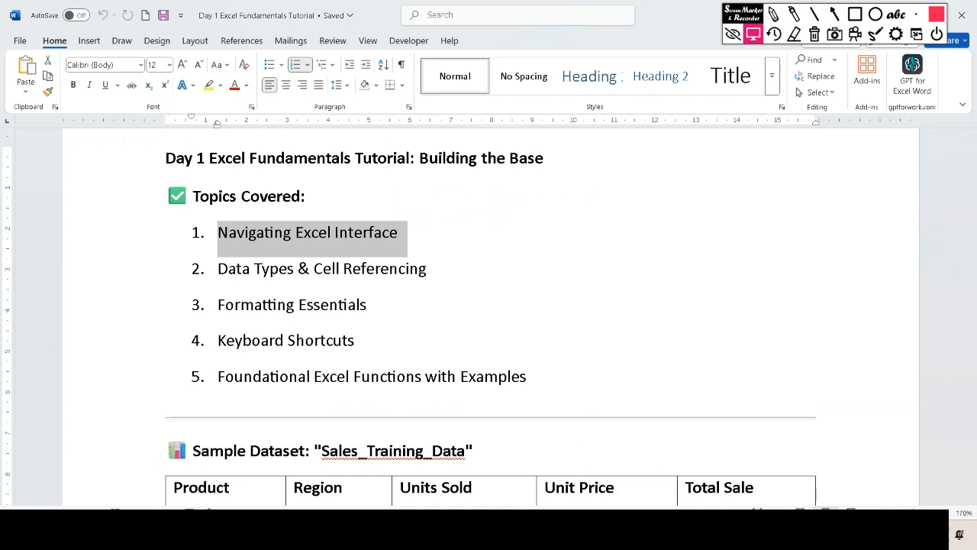
pyautogui.click(671, 528)
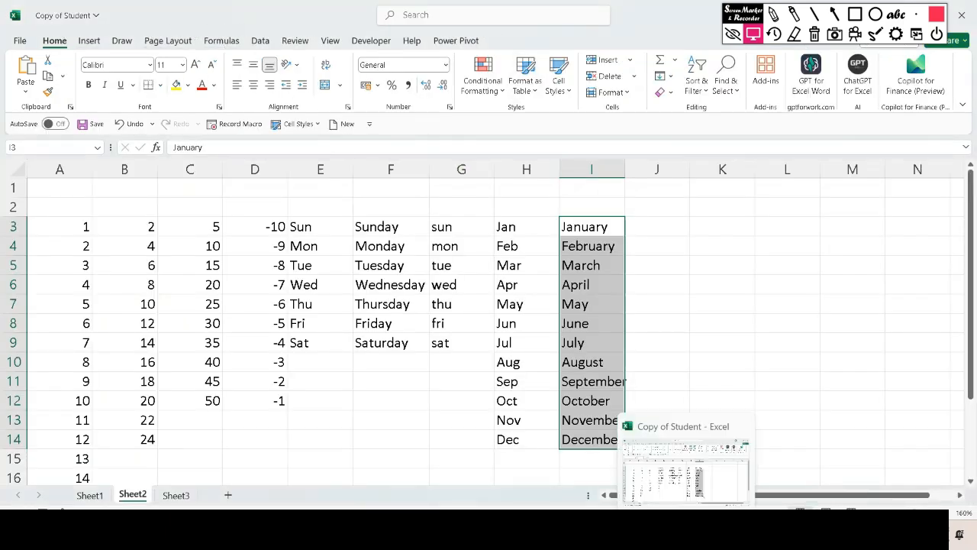
pyautogui.click(687, 529)
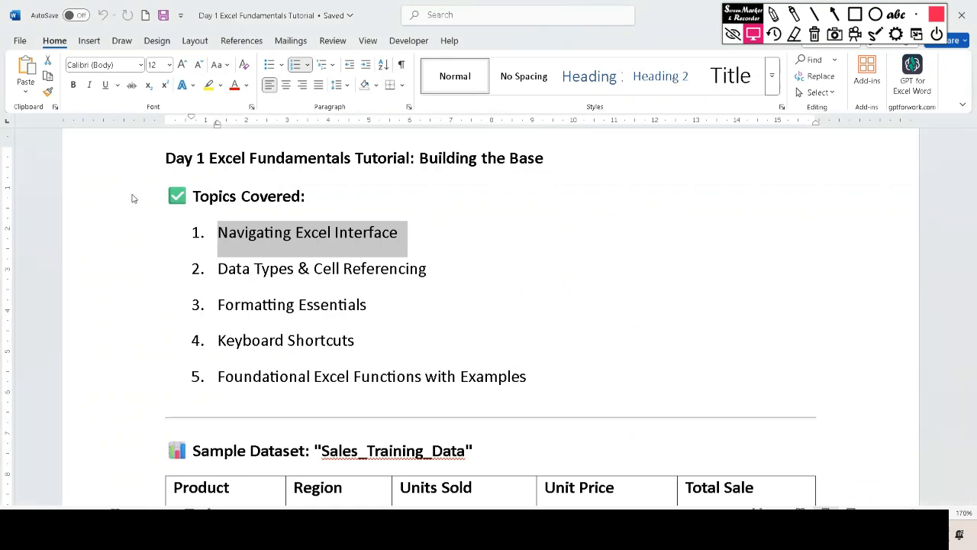
pyautogui.click(203, 213)
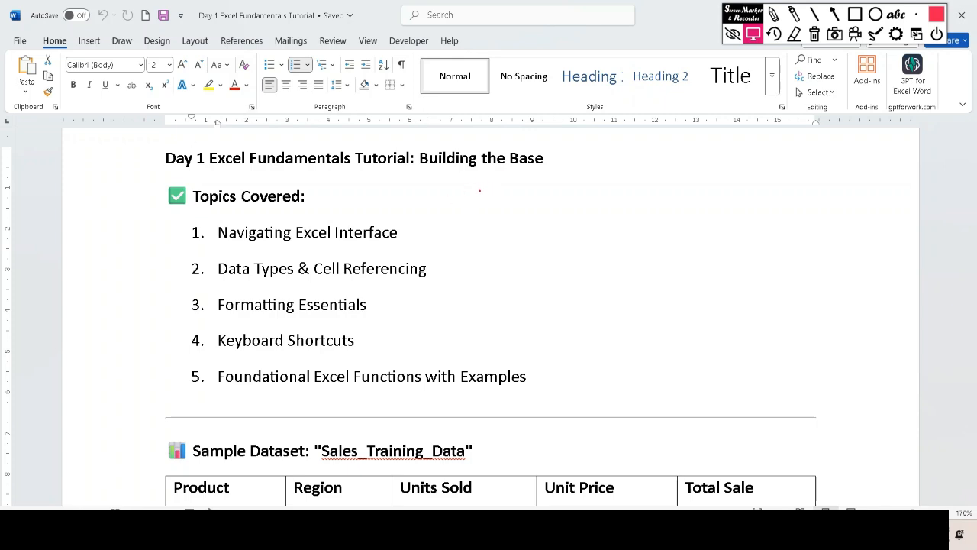
# - Skim the Word tutorial from the sample dataset through the Challenge Activity and return to its Topics Covered list
pyautogui.scroll(-5, 450, 288)
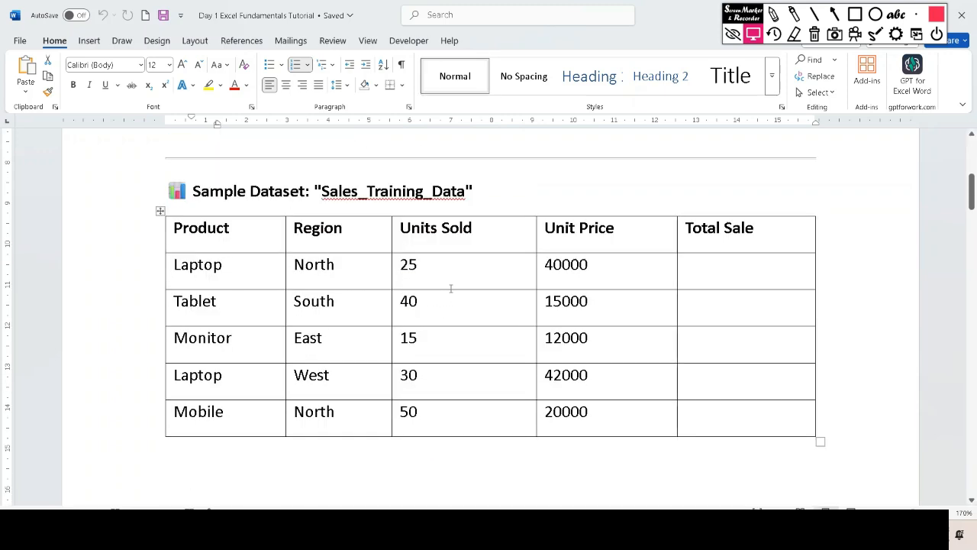
pyautogui.scroll(-20, 451, 288)
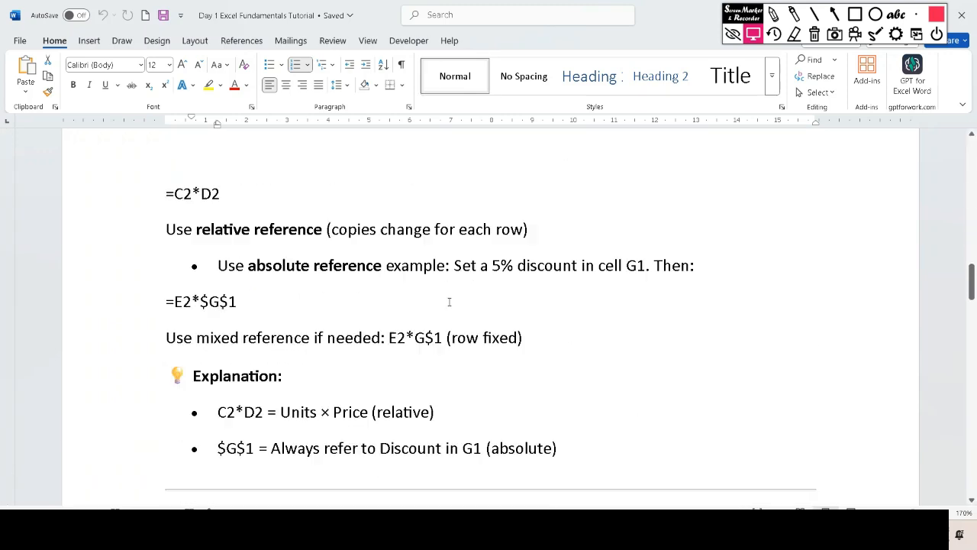
pyautogui.scroll(-15, 448, 301)
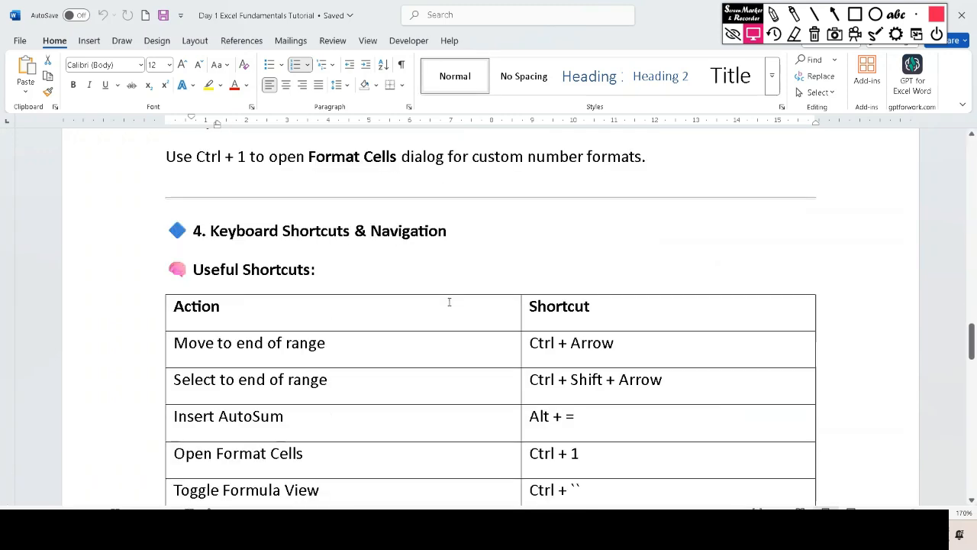
pyautogui.scroll(-9, 449, 302)
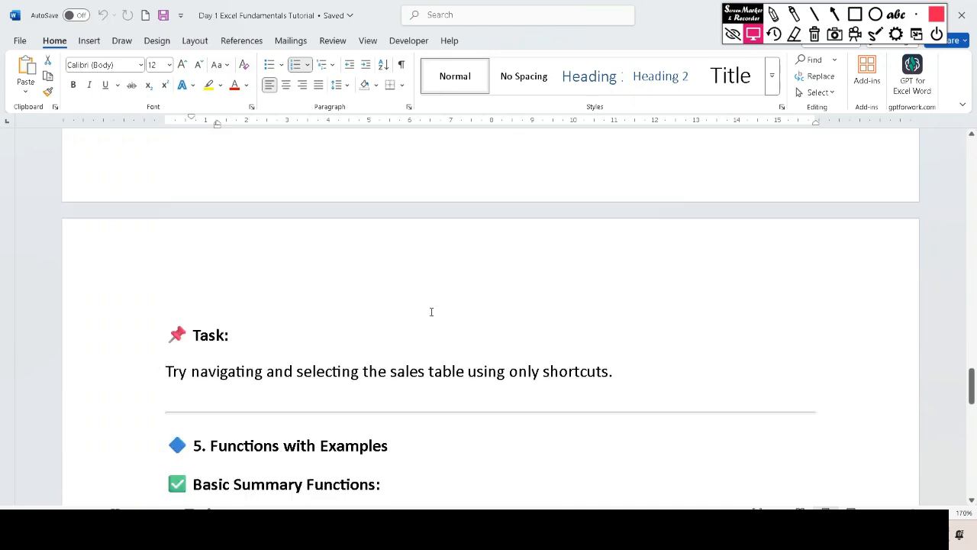
pyautogui.scroll(-10, 432, 311)
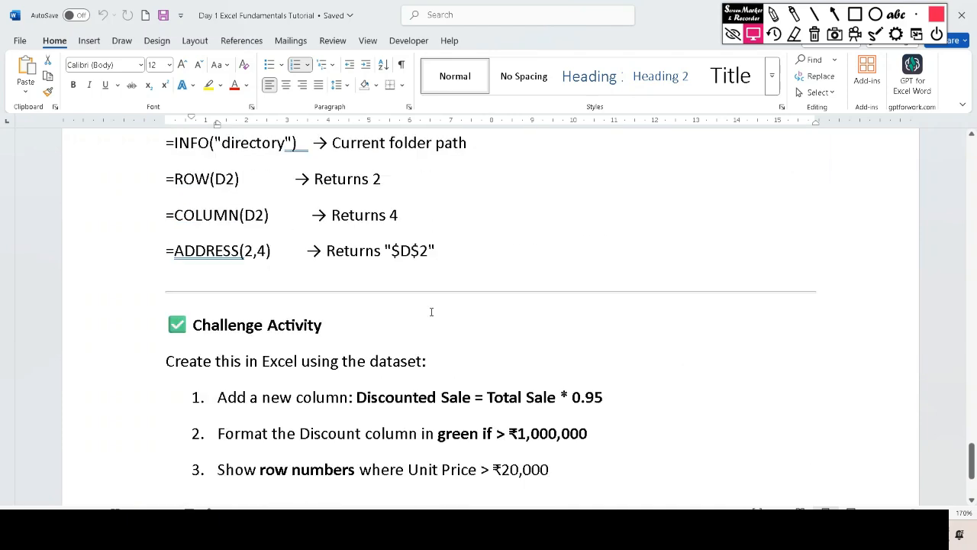
pyautogui.scroll(-3, 432, 312)
pyautogui.scroll(20, 435, 312)
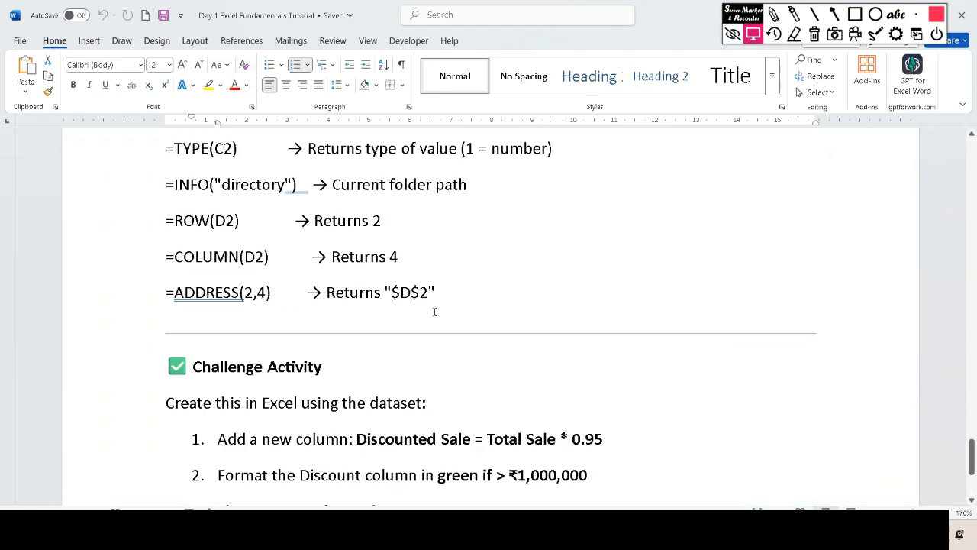
pyautogui.scroll(20, 435, 309)
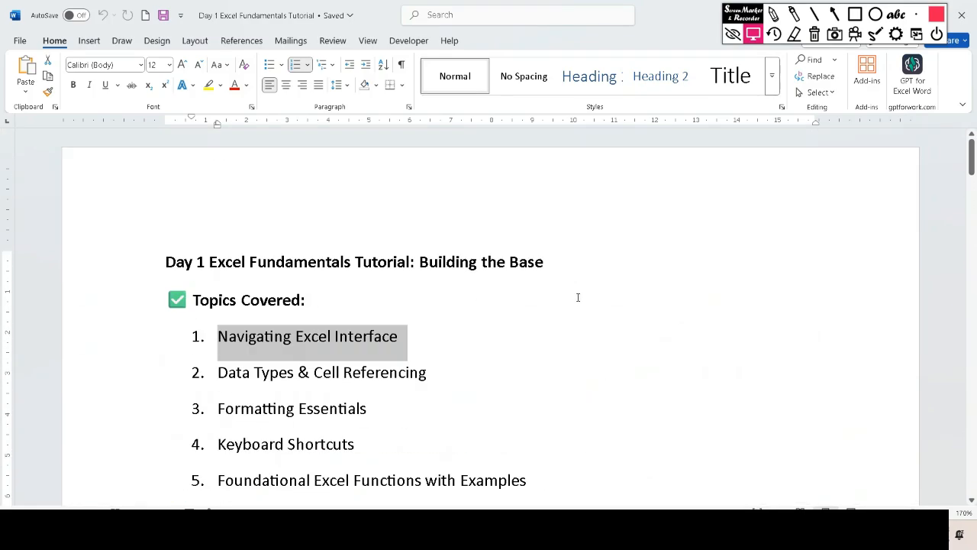
pyautogui.scroll(-2, 578, 297)
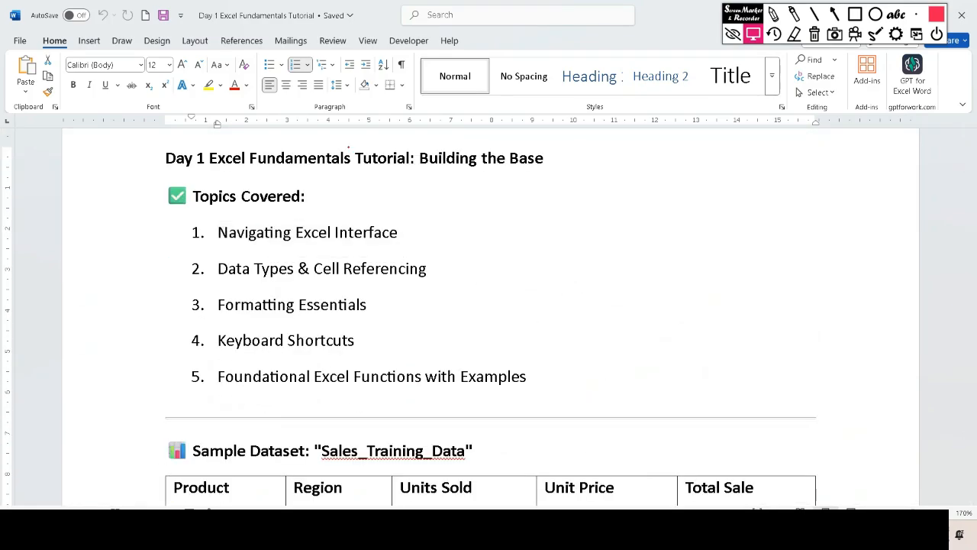
# - Handwrite the data types Integer and Floating in red ink beside the Topics Covered list
pyautogui.moveTo(498, 194)
pyautogui.mouseDown()
pyautogui.moveTo(508, 211)
pyautogui.moveTo(562, 194)
pyautogui.mouseUp()
pyautogui.moveTo(508, 229)
pyautogui.mouseDown()
pyautogui.moveTo(500, 259)
pyautogui.moveTo(507, 242)
pyautogui.mouseUp()
pyautogui.moveTo(514, 240)
pyautogui.mouseDown()
pyautogui.moveTo(518, 249)
pyautogui.moveTo(557, 242)
pyautogui.mouseUp()
pyautogui.moveTo(545, 236)
pyautogui.mouseDown()
pyautogui.moveTo(586, 232)
pyautogui.moveTo(581, 249)
pyautogui.mouseUp()
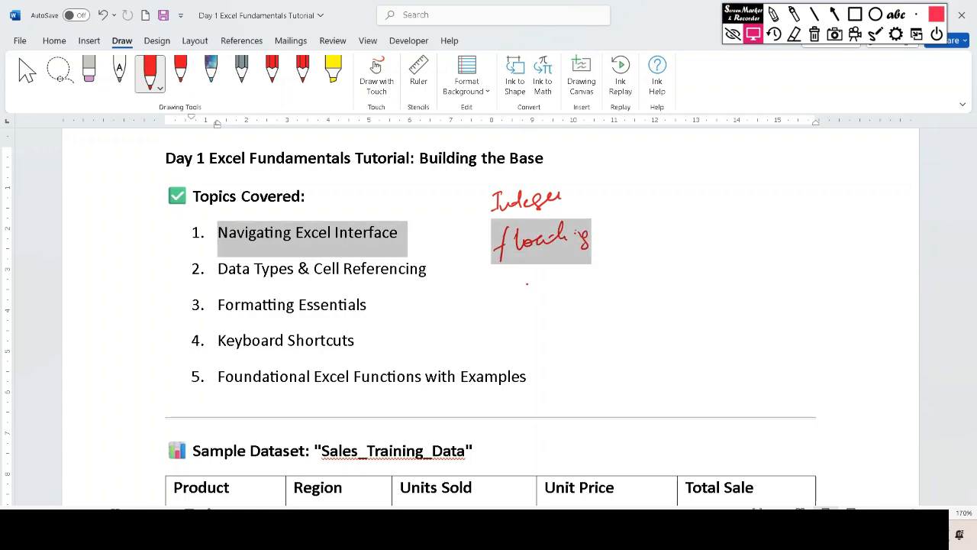
# - Handwrite an arrow with the examples 5, 6 and 101 for Integer, and 5.1 and 2.6 for Floating
pyautogui.moveTo(603, 191)
pyautogui.mouseDown()
pyautogui.moveTo(631, 188)
pyautogui.moveTo(625, 197)
pyautogui.mouseUp()
pyautogui.moveTo(666, 177)
pyautogui.mouseDown()
pyautogui.moveTo(661, 192)
pyautogui.moveTo(697, 193)
pyautogui.mouseUp()
pyautogui.click(738, 184)
pyautogui.moveTo(732, 174)
pyautogui.mouseDown()
pyautogui.moveTo(729, 184)
pyautogui.moveTo(777, 184)
pyautogui.mouseUp()
pyautogui.moveTo(797, 172); pyautogui.dragTo(807, 186)
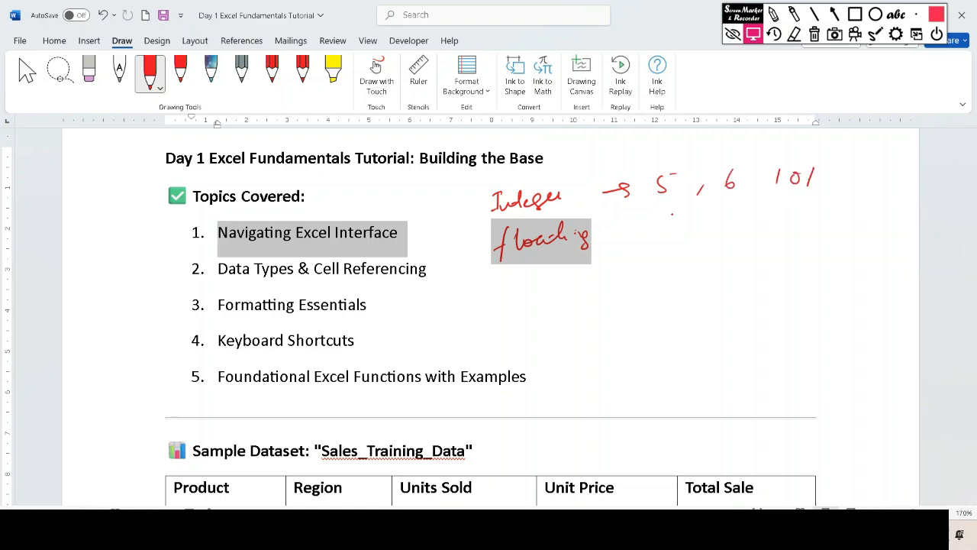
pyautogui.moveTo(658, 229)
pyautogui.mouseDown()
pyautogui.moveTo(659, 248)
pyautogui.moveTo(671, 227)
pyautogui.moveTo(688, 243)
pyautogui.moveTo(754, 234)
pyautogui.mouseUp()
pyautogui.click(676, 236)
pyautogui.click(741, 228)
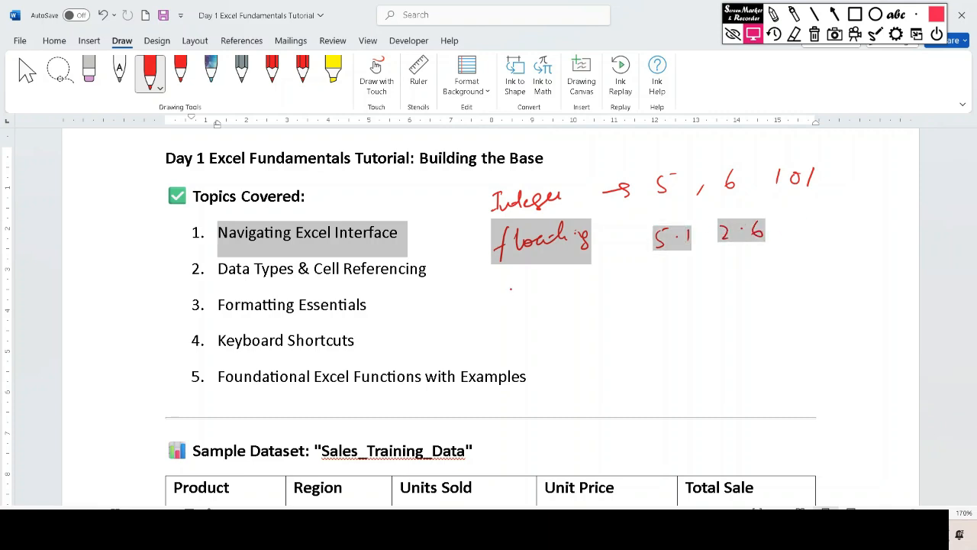
# - Handwrite Date and String below Floating and draw a vertical red line separating the data types from the topics list
pyautogui.moveTo(499, 287)
pyautogui.mouseDown()
pyautogui.moveTo(504, 301)
pyautogui.moveTo(554, 297)
pyautogui.mouseUp()
pyautogui.moveTo(545, 290); pyautogui.dragTo(579, 288)
pyautogui.click(590, 292)
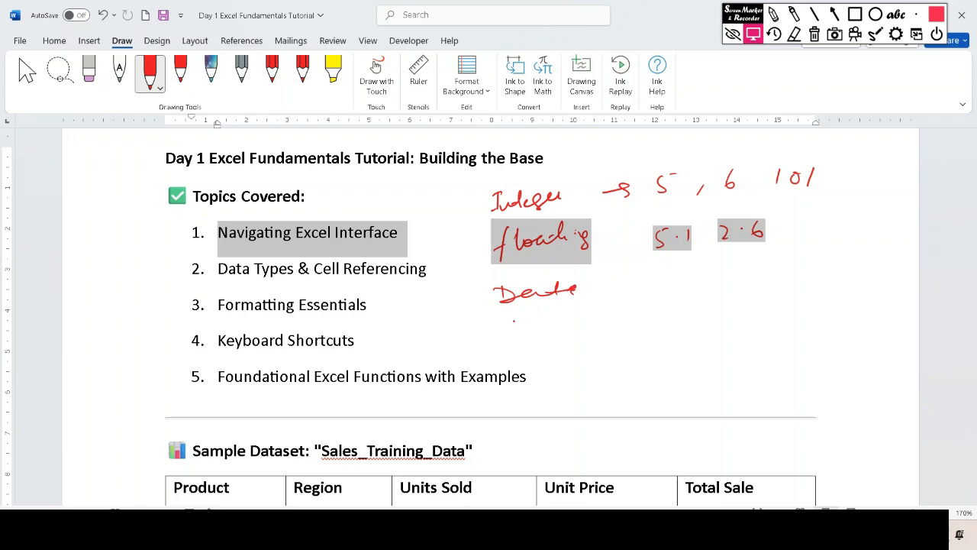
pyautogui.moveTo(514, 321)
pyautogui.mouseDown()
pyautogui.moveTo(510, 334)
pyautogui.moveTo(550, 335)
pyautogui.mouseUp()
pyautogui.click(560, 323)
pyautogui.moveTo(474, 196); pyautogui.dragTo(471, 359)
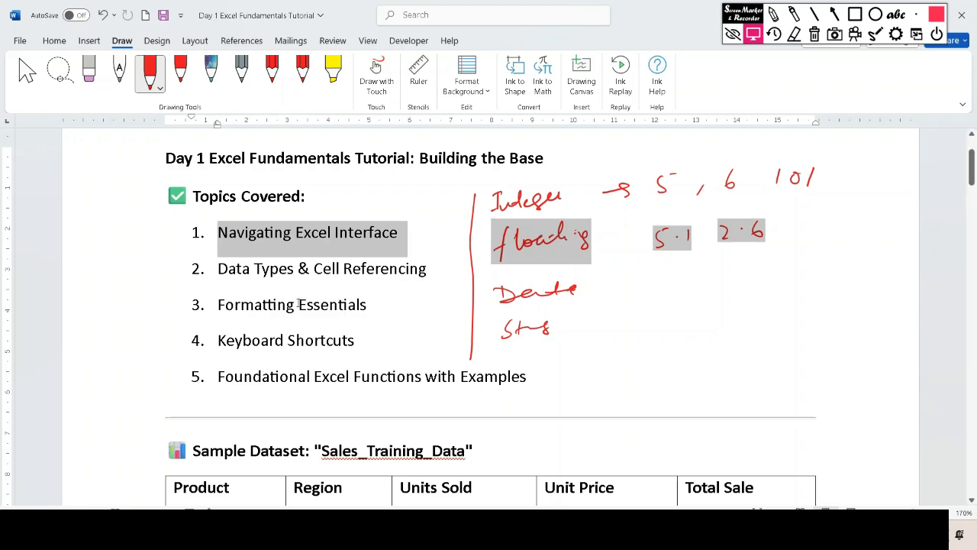
# - Copy the Sales_Training_Data table from the Word document and paste it at cell A1 of Sheet3 in the Excel workbook
pyautogui.scroll(-5, 267, 306)
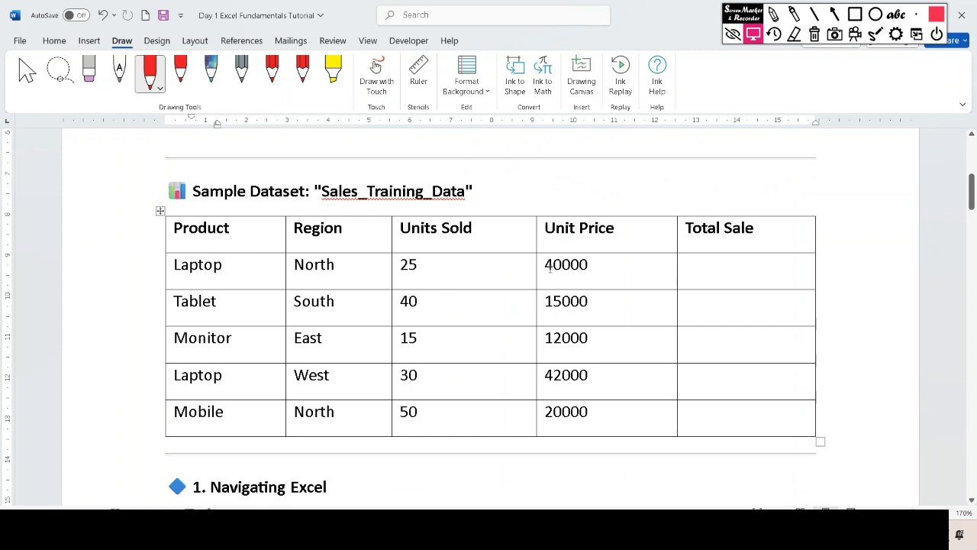
pyautogui.rightClick(161, 212)
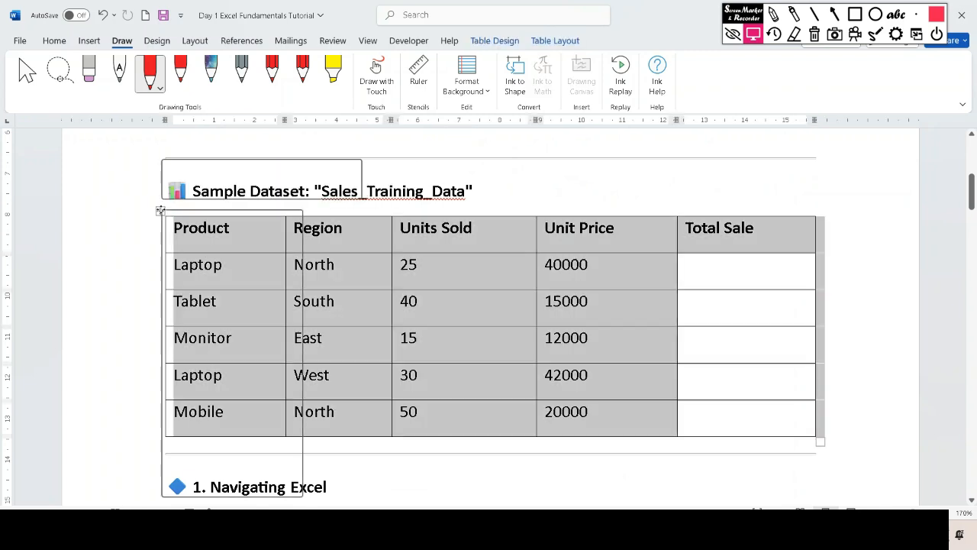
pyautogui.click(193, 258)
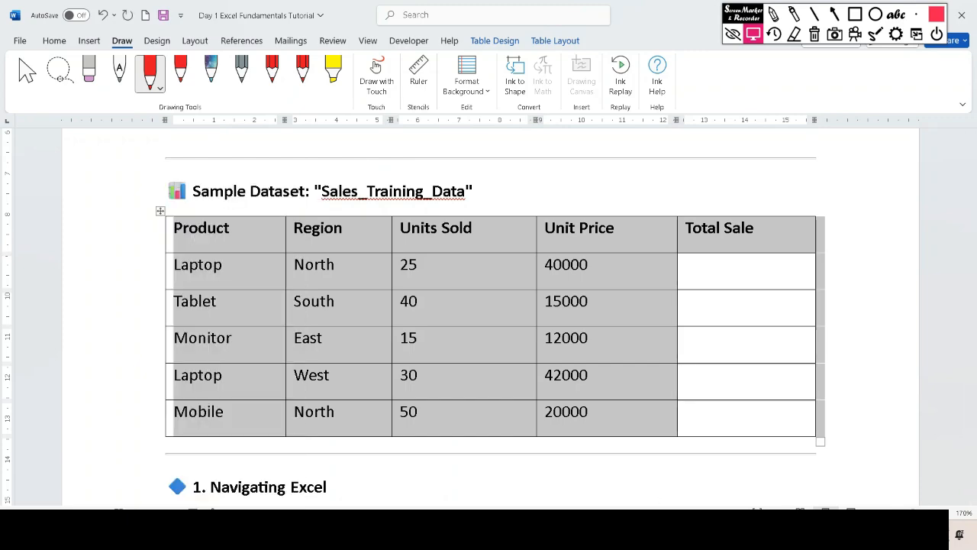
pyautogui.hotkey('alt', 'Tab')
pyautogui.click(175, 495)
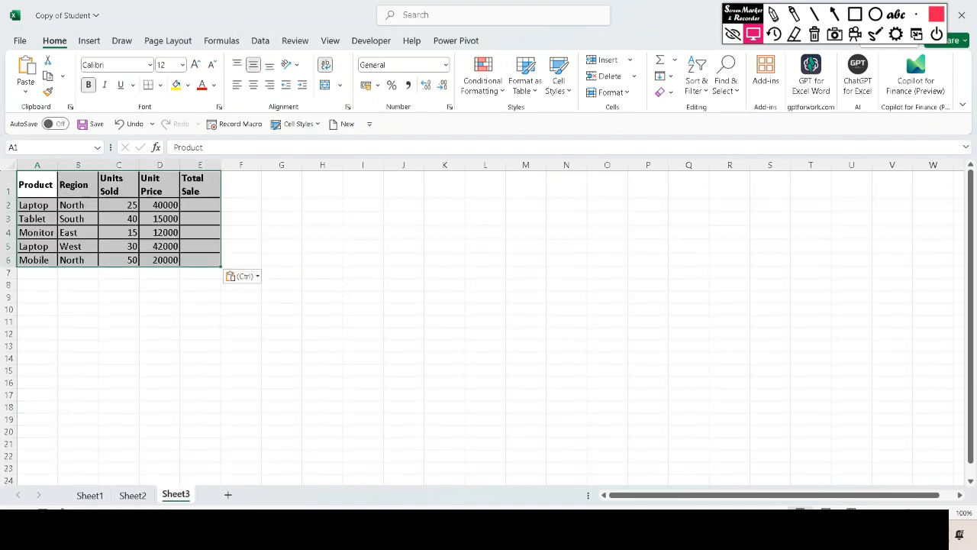
# - Widen column C on Sheet3 until the Units Sold heading fits on one line
pyautogui.click(945, 513)
pyautogui.click(945, 513)
pyautogui.click(945, 513)
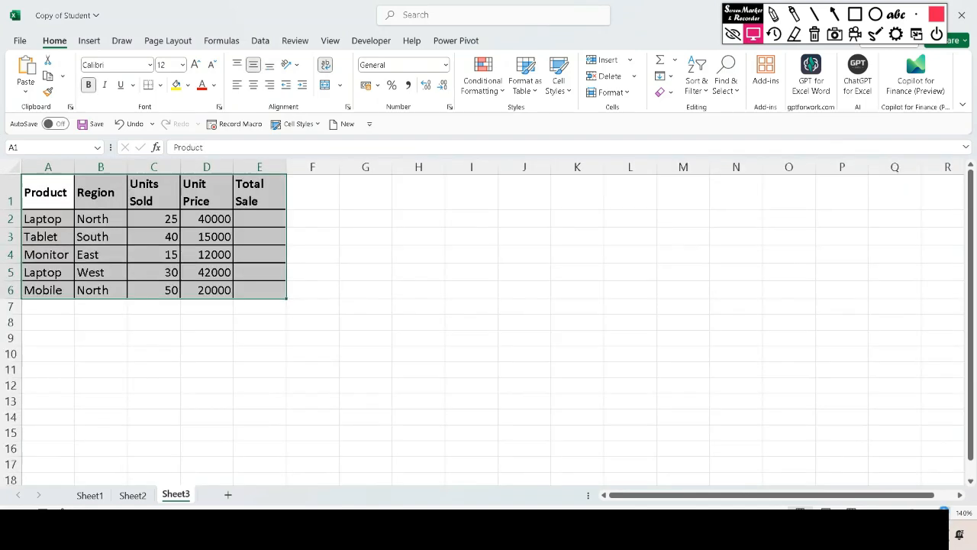
pyautogui.click(945, 513)
pyautogui.click(945, 513)
pyautogui.click(945, 513)
pyautogui.click(945, 513)
pyautogui.doubleClick(945, 513)
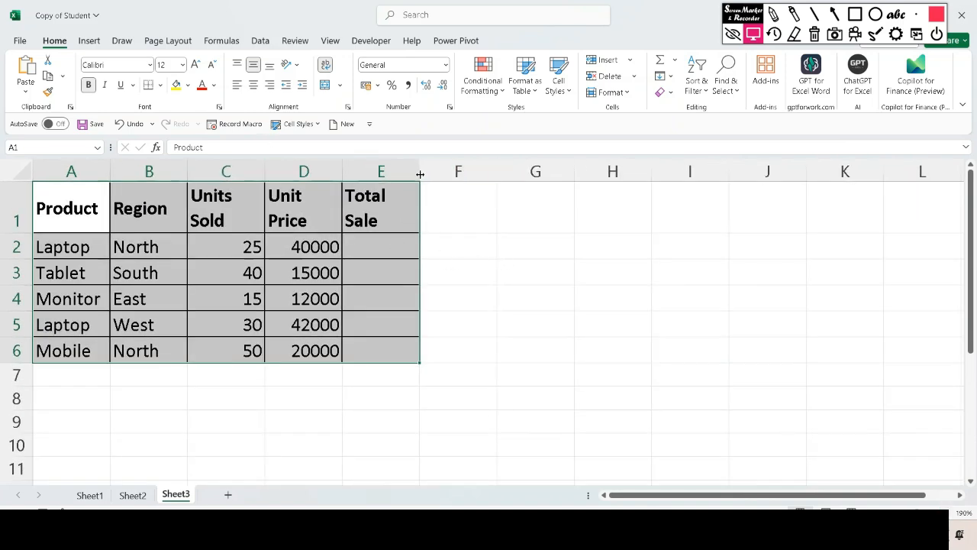
pyautogui.hotkey('ctrl', 'c')
pyautogui.click(365, 217)
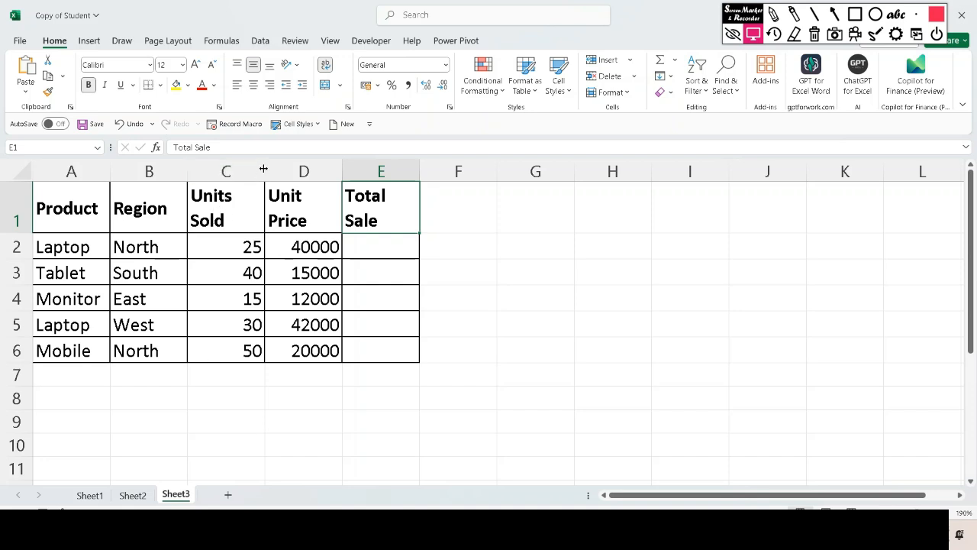
pyautogui.moveTo(263, 169)
pyautogui.mouseDown()
pyautogui.moveTo(239, 169)
pyautogui.moveTo(290, 168)
pyautogui.moveTo(274, 173)
pyautogui.mouseUp()
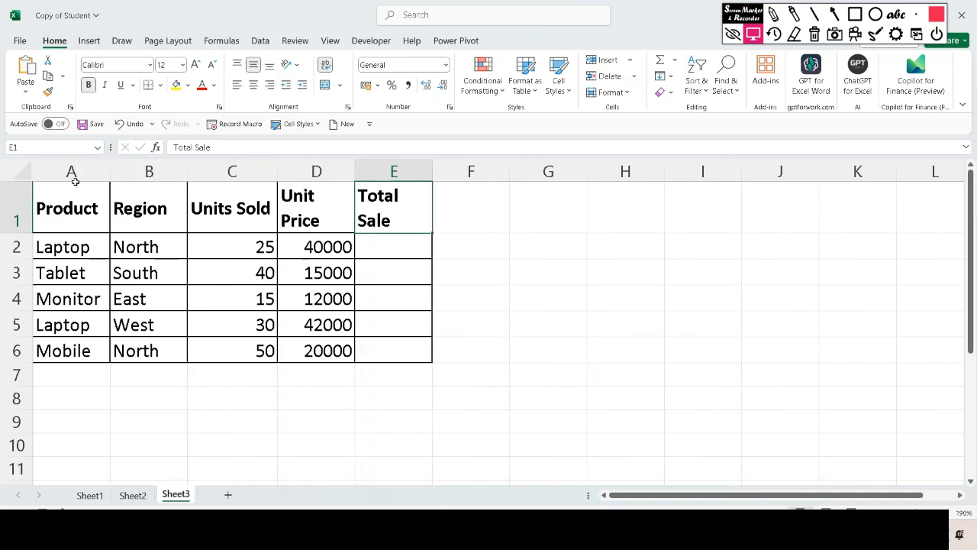
# - Try widening all columns of Sheet3 together to one uniform width, and undo the change
pyautogui.click(23, 169)
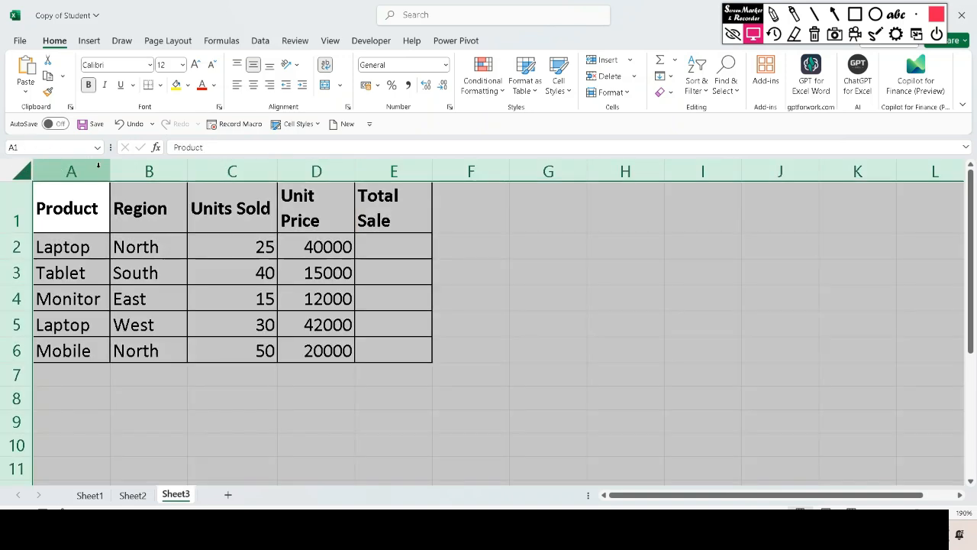
pyautogui.moveTo(111, 171); pyautogui.dragTo(154, 171)
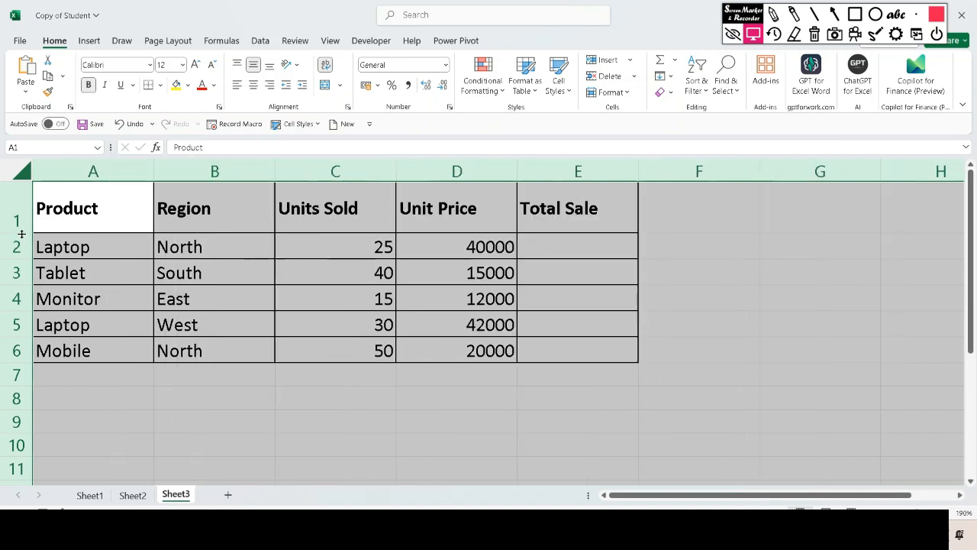
pyautogui.hotkey('ctrl', 'z')
pyautogui.click(460, 301)
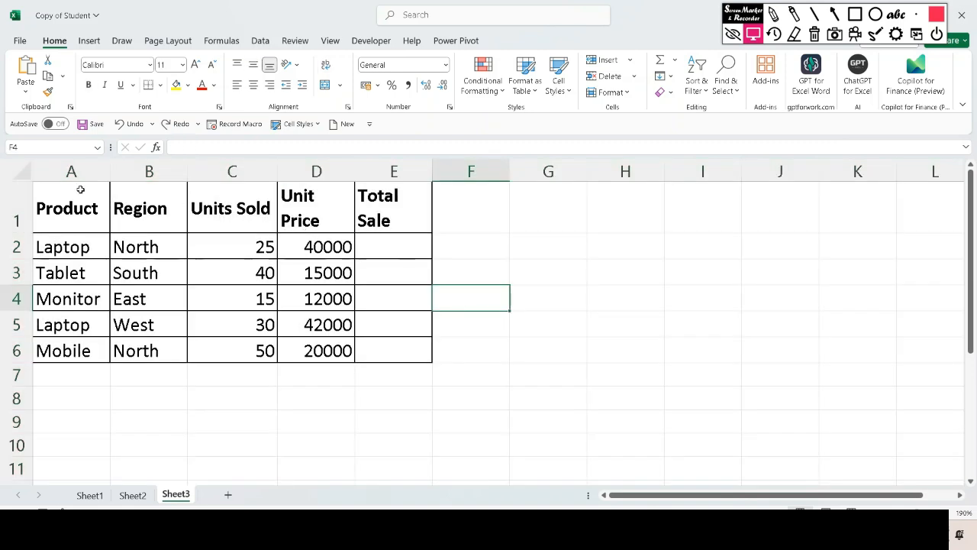
# - Resize all columns and rows of Sheet3 together, and autofit their heights and widths to the contents
pyautogui.click(20, 169)
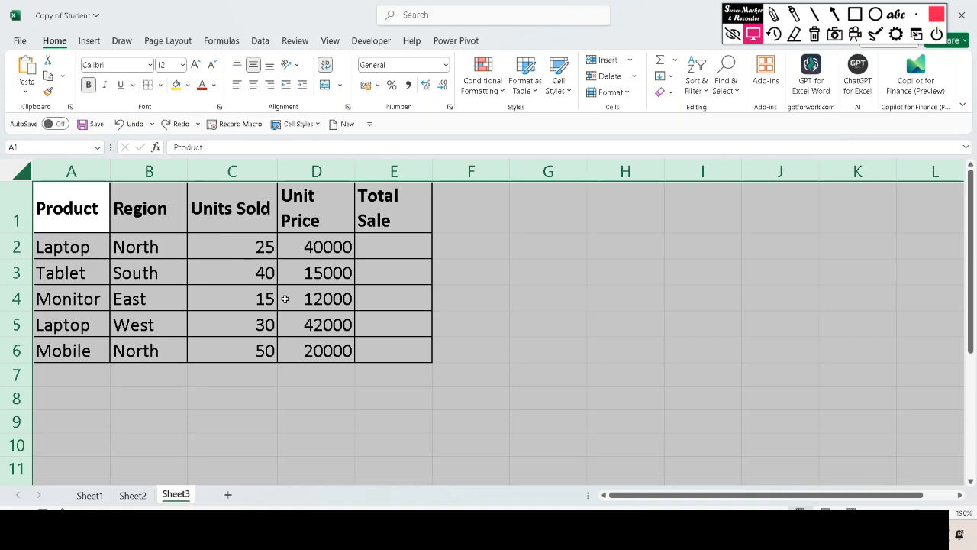
pyautogui.moveTo(104, 171); pyautogui.dragTo(139, 173)
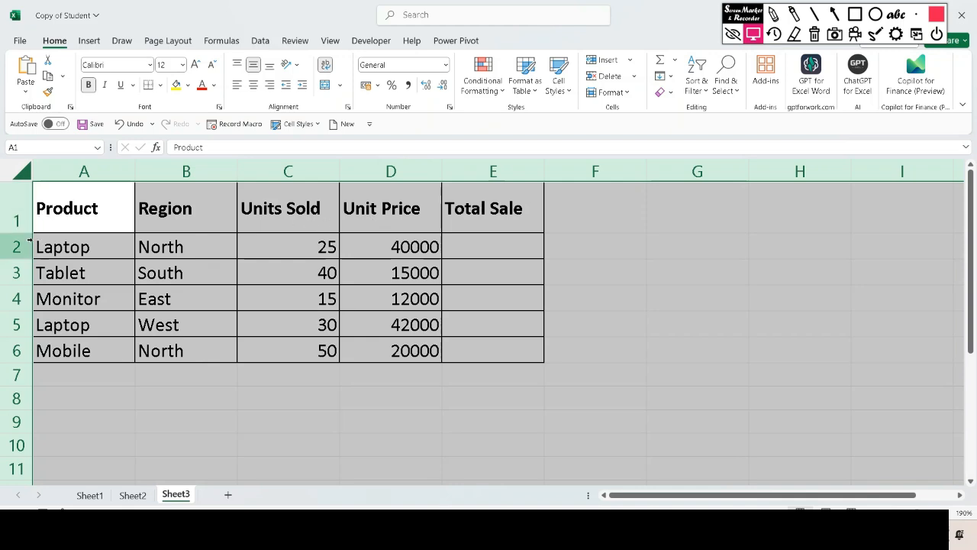
pyautogui.moveTo(21, 232); pyautogui.dragTo(22, 231)
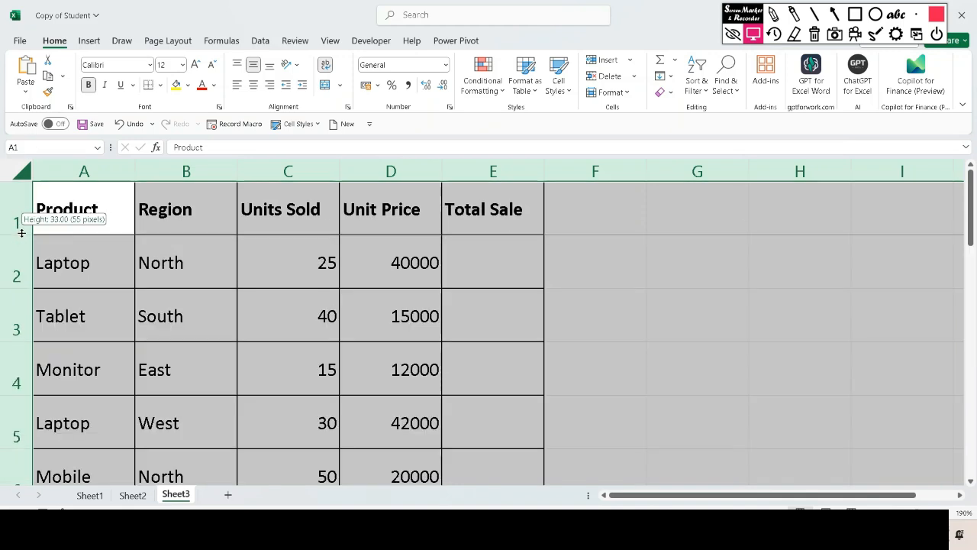
pyautogui.doubleClick(23, 233)
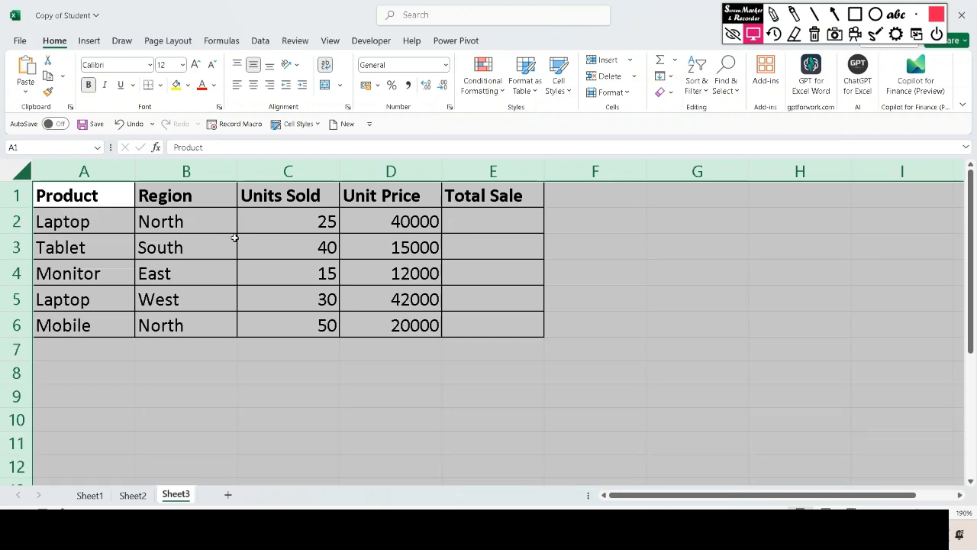
pyautogui.doubleClick(135, 171)
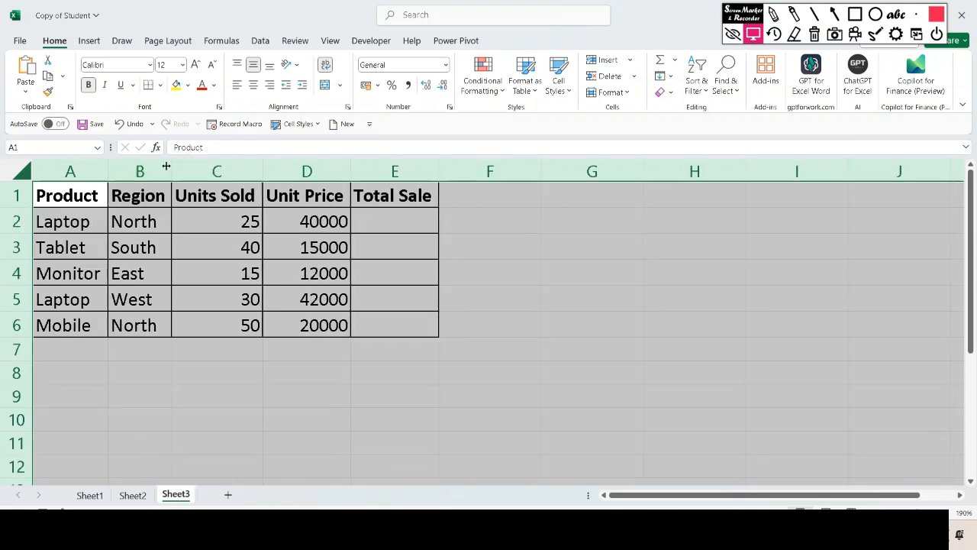
# - Widen all columns of Sheet3 together to one uniform width and deselect the sheet
pyautogui.moveTo(167, 166); pyautogui.dragTo(232, 166)
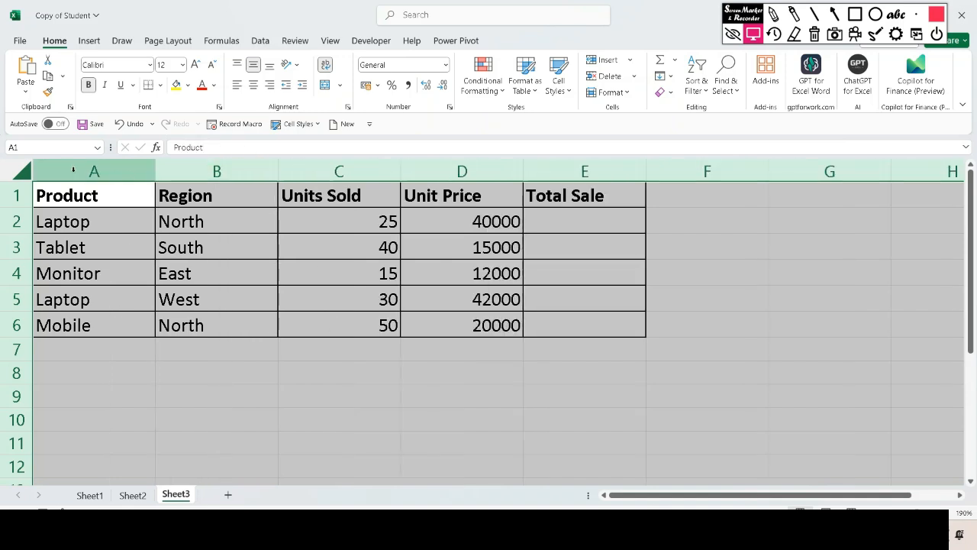
pyautogui.click(30, 174)
pyautogui.click(114, 213)
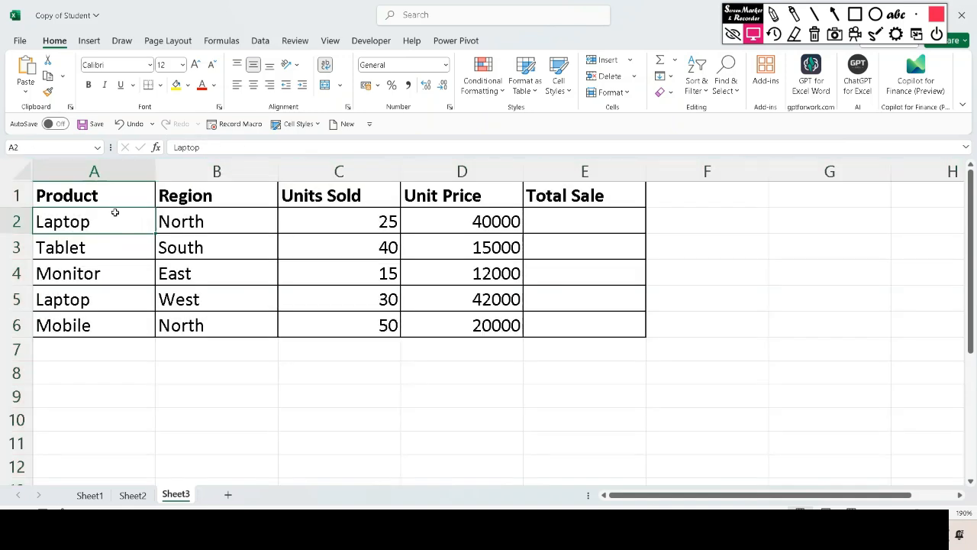
# - Narrow the Region, Units Sold and Unit Price columns individually to fit their headings, and autofit the Total Sale column
pyautogui.click(276, 185)
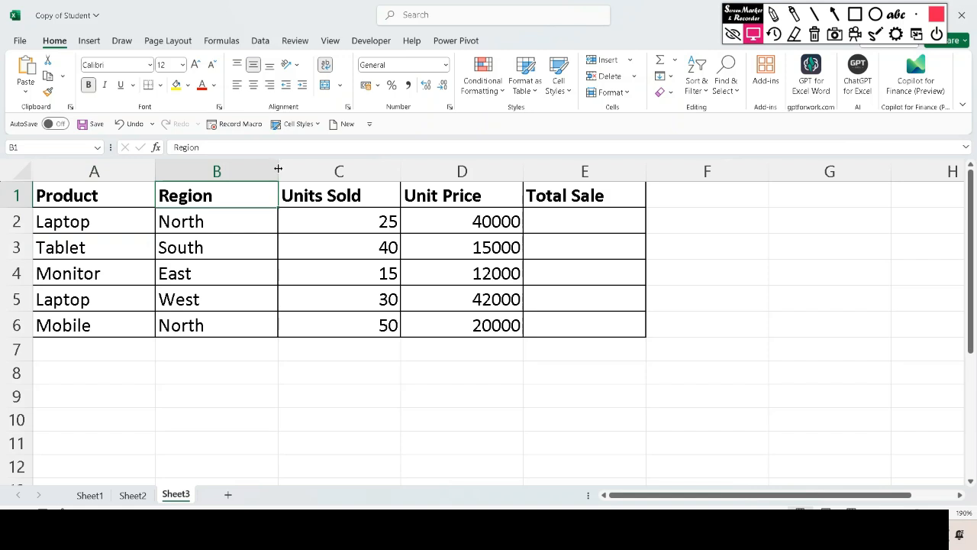
pyautogui.moveTo(278, 169); pyautogui.dragTo(218, 169)
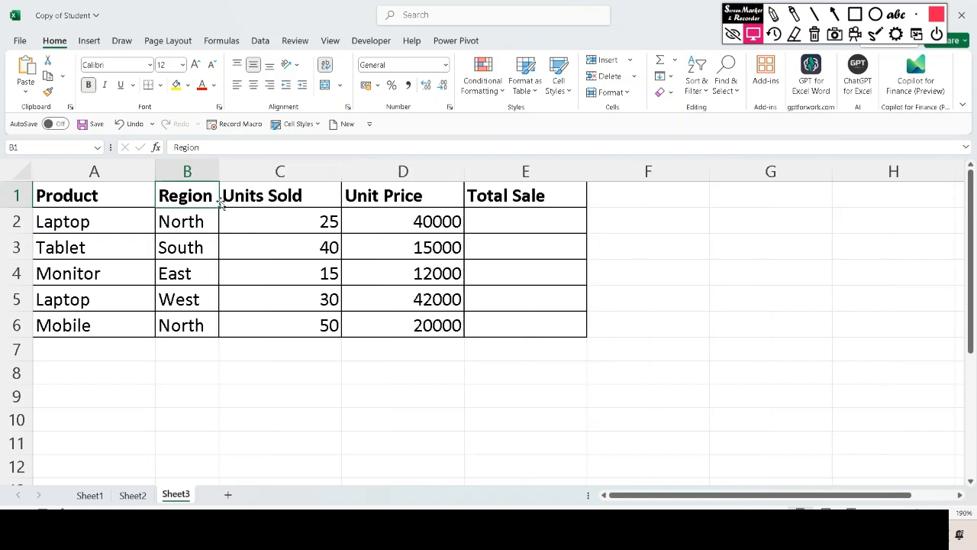
pyautogui.moveTo(341, 170); pyautogui.dragTo(310, 169)
pyautogui.moveTo(431, 170); pyautogui.dragTo(397, 170)
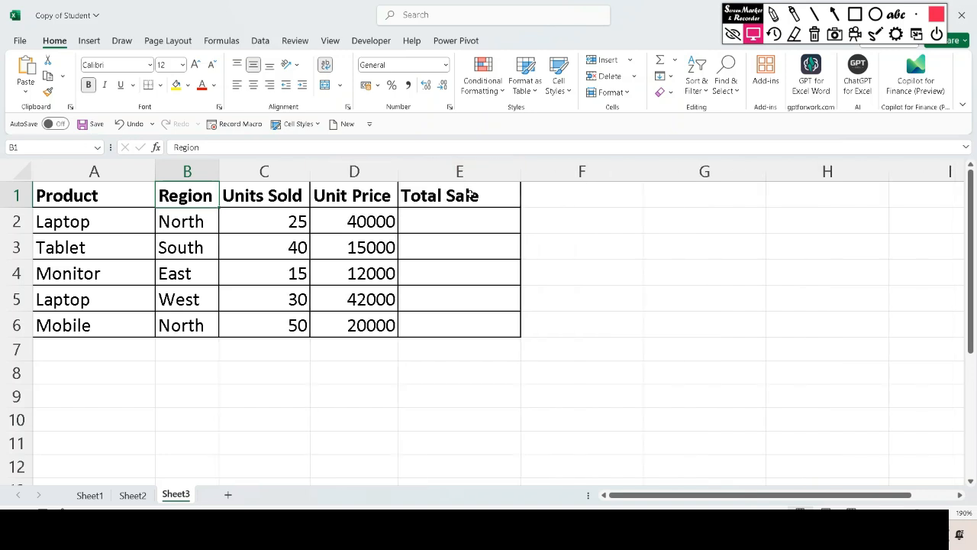
pyautogui.doubleClick(522, 171)
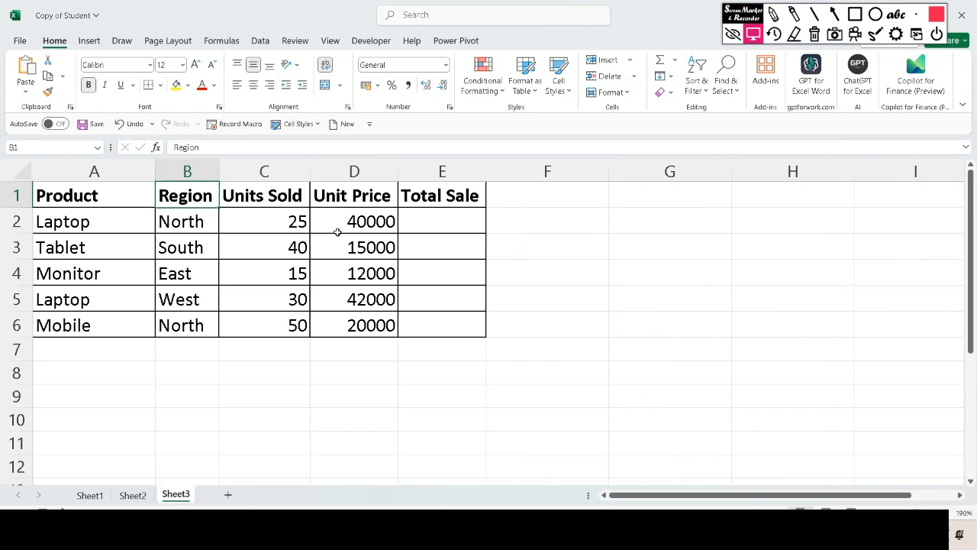
# - Calculate Total Sale in E2 with =C2*D2 and fill the formula down to E6
pyautogui.click(415, 225)
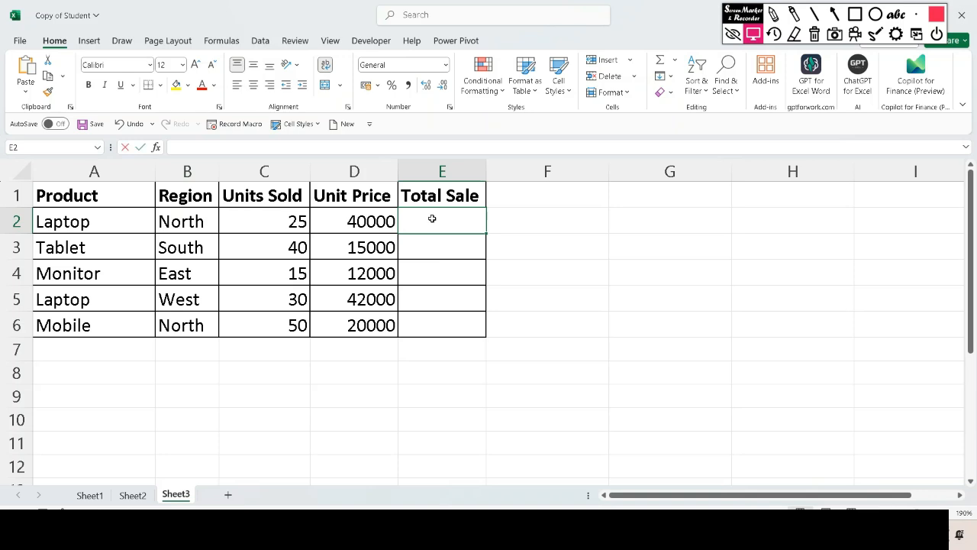
pyautogui.write('=')
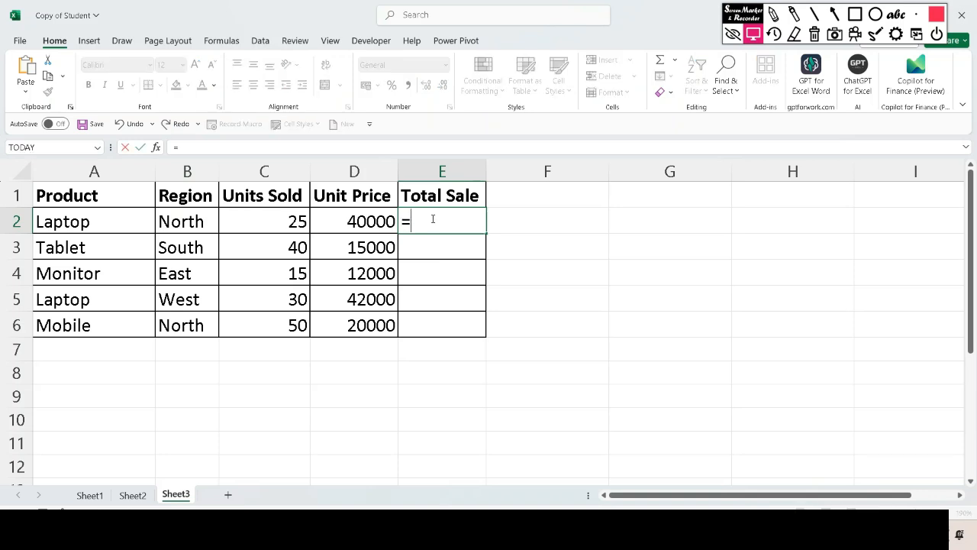
pyautogui.click(299, 221)
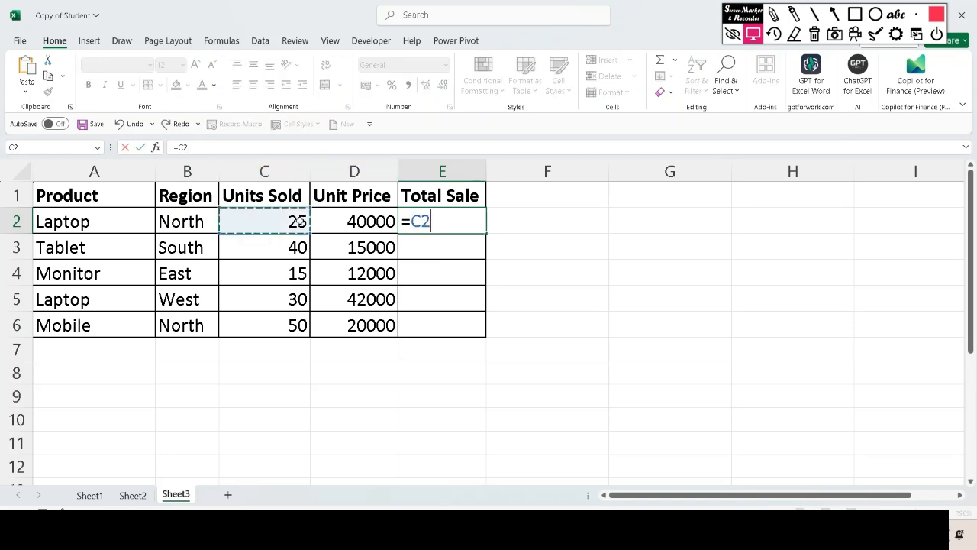
pyautogui.write('*')
pyautogui.click(353, 221)
pyautogui.press('Return')
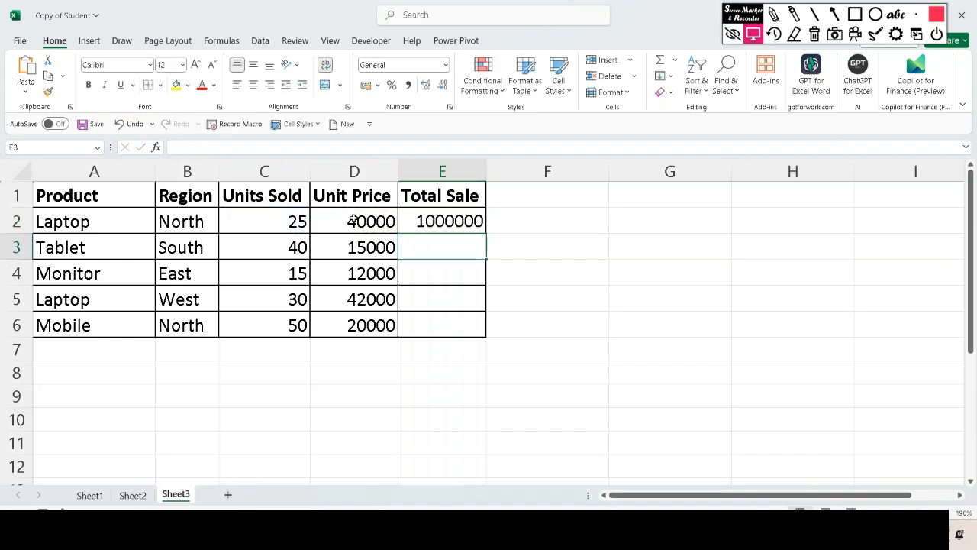
pyautogui.click(462, 223)
pyautogui.doubleClick(486, 231)
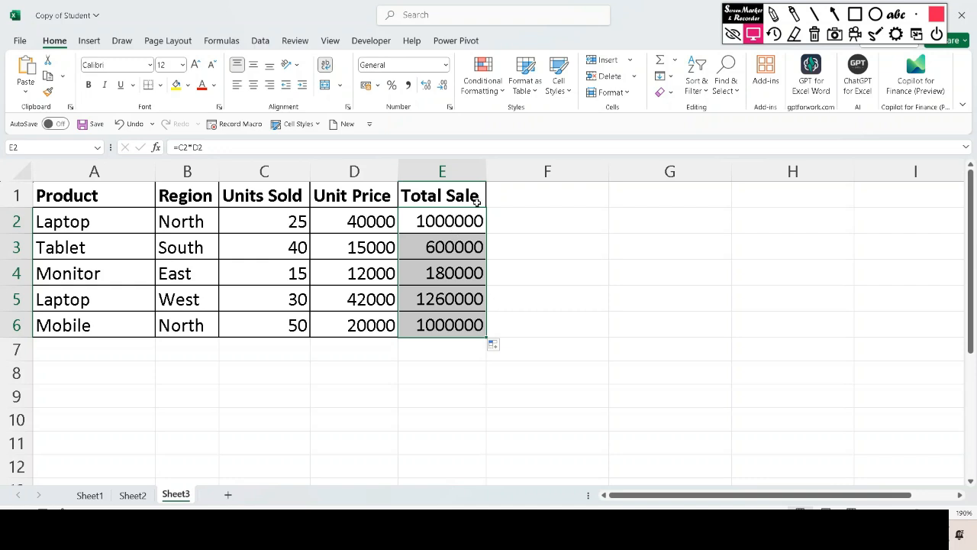
# - Add the heading "Discount 10%" in cell F1 beside Total Sale
pyautogui.click(529, 195)
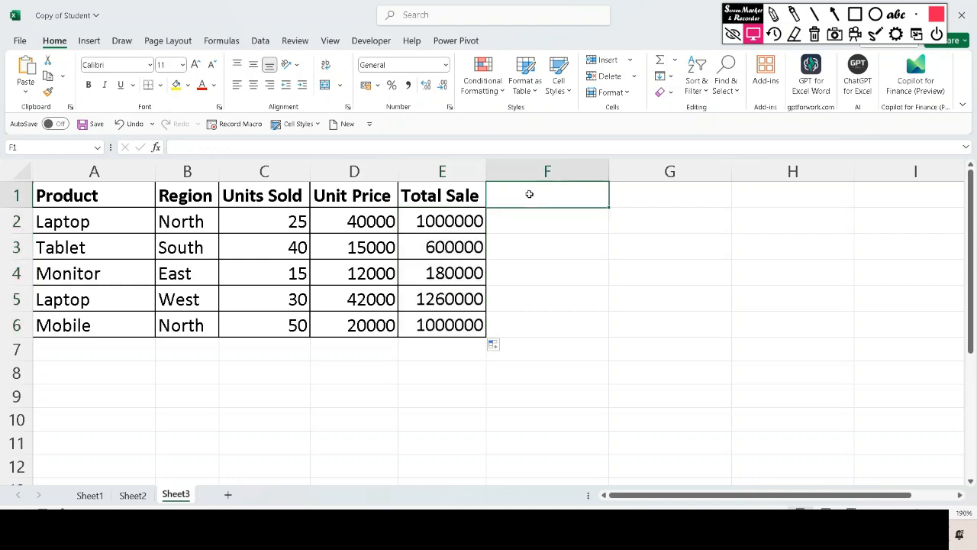
pyautogui.write('Discount')
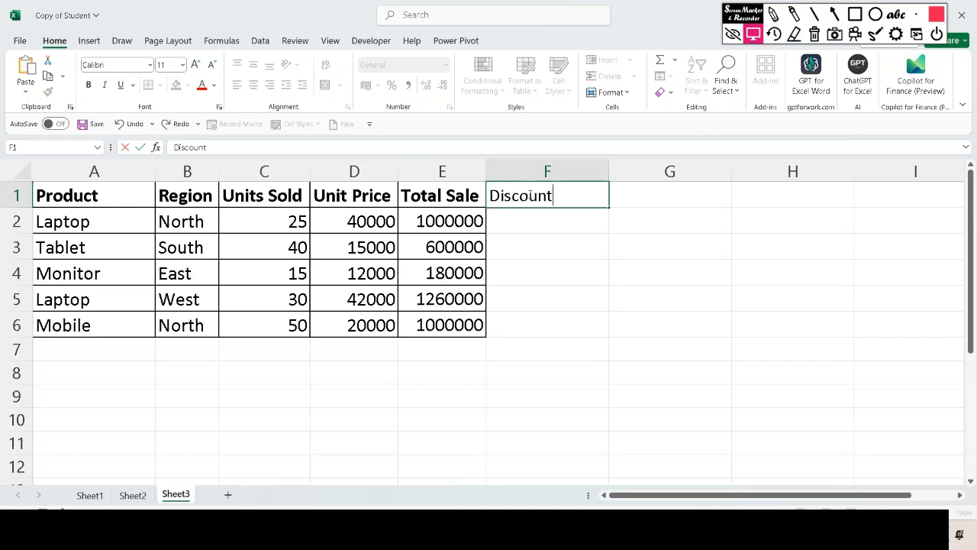
pyautogui.write(' 10%')
pyautogui.press('Return')
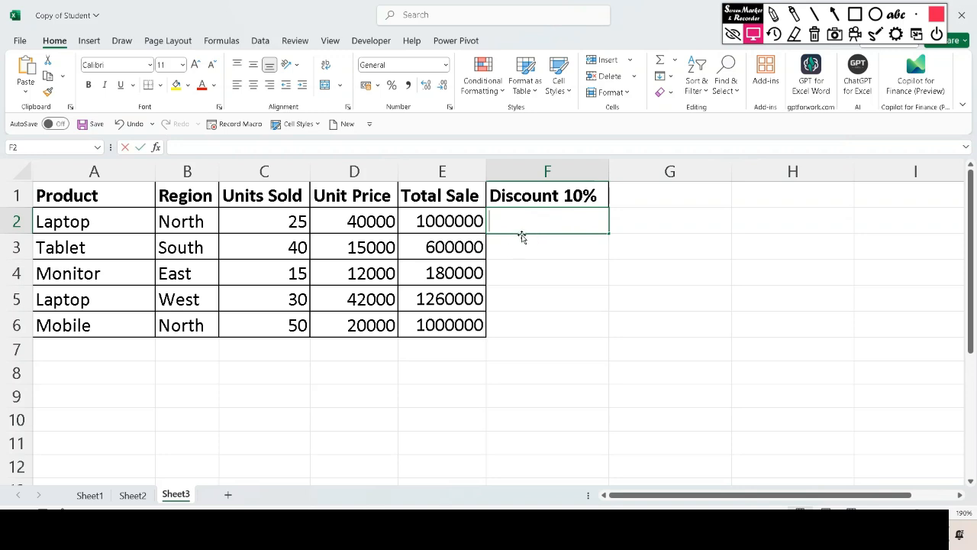
# - Calculate the discount in F2 with =E2*0.1 and fill the formula down to F6
pyautogui.write('=')
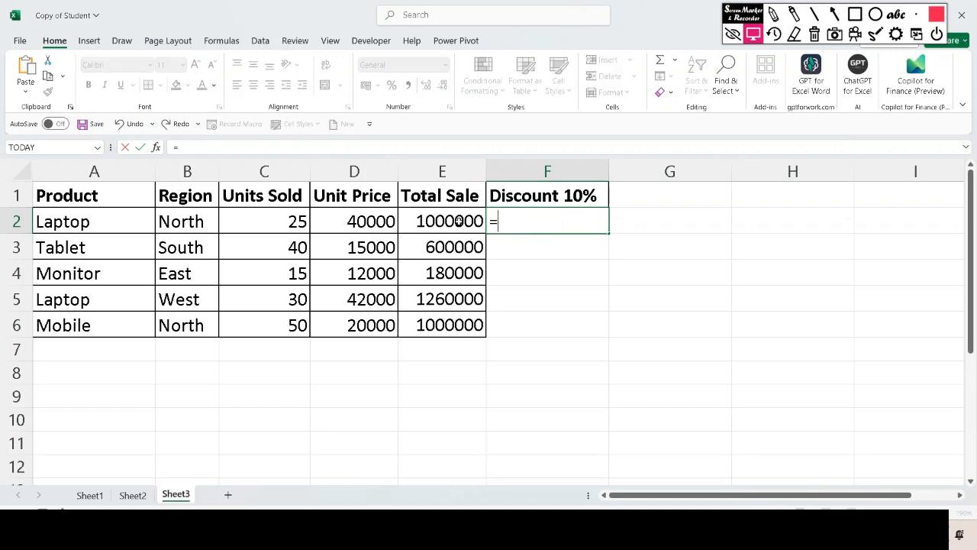
pyautogui.click(458, 221)
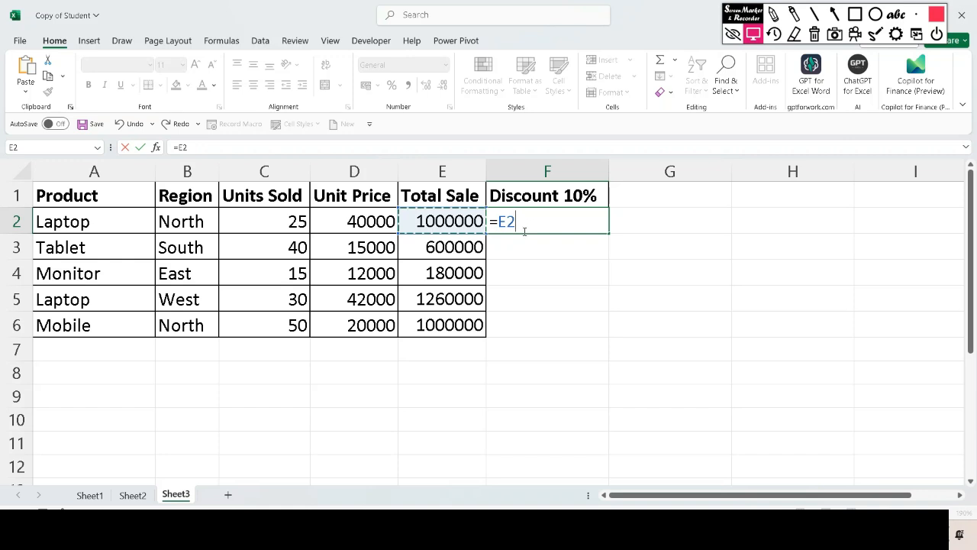
pyautogui.write('*0.1')
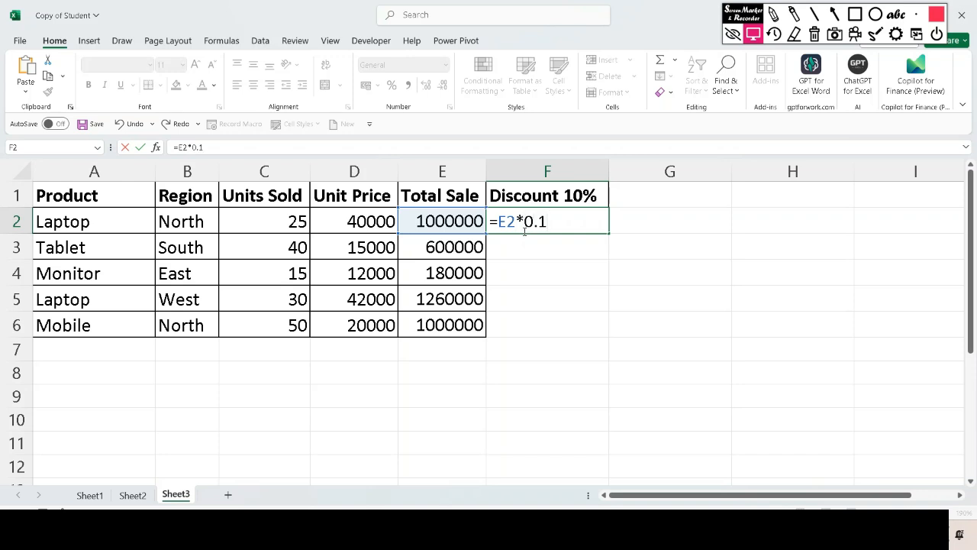
pyautogui.press('Return')
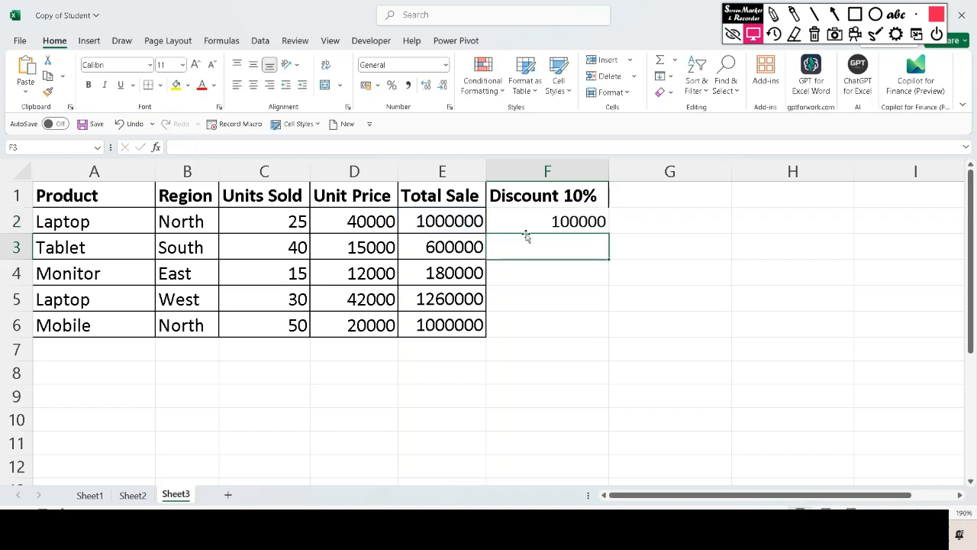
pyautogui.click(571, 224)
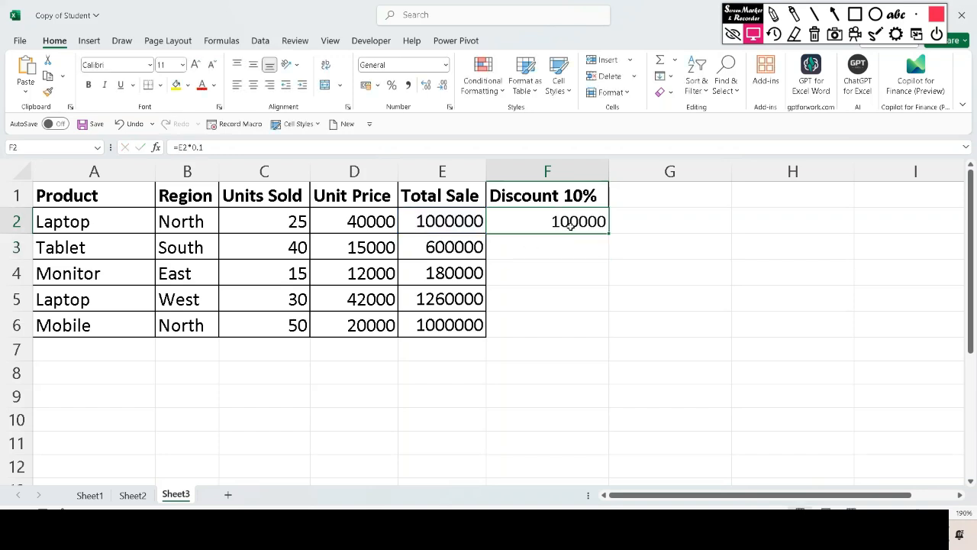
pyautogui.doubleClick(610, 233)
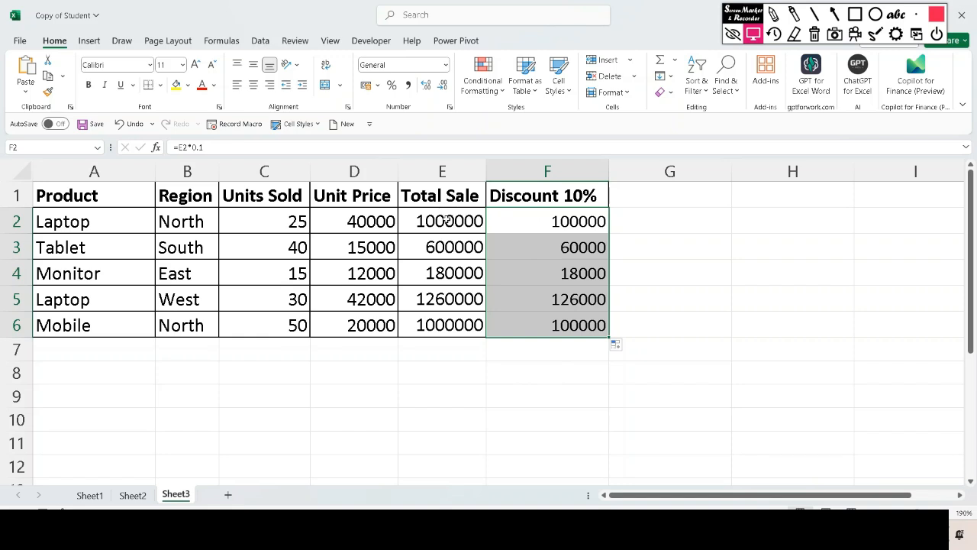
# - Add the heading "Customer Payment" in cell G1 beside the discount column
pyautogui.click(671, 196)
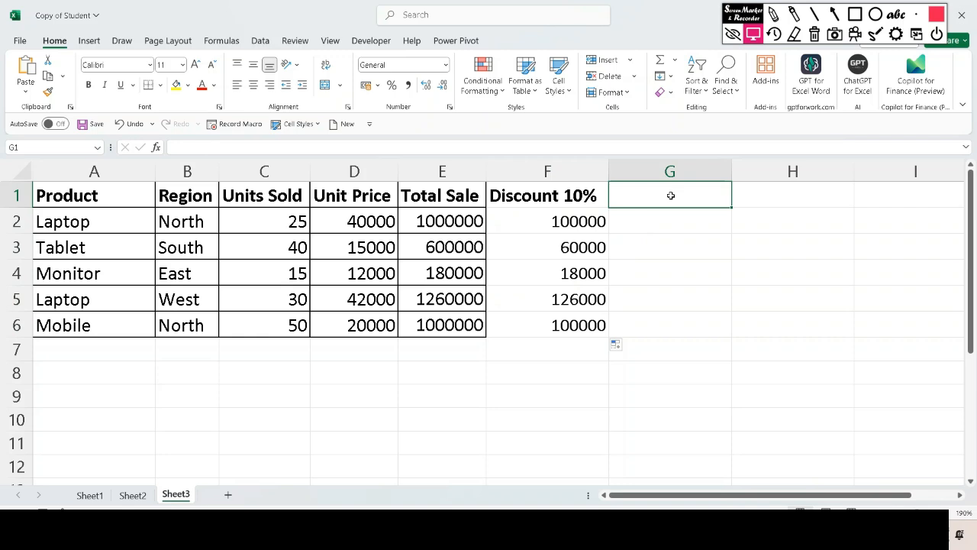
pyautogui.write('Cust')
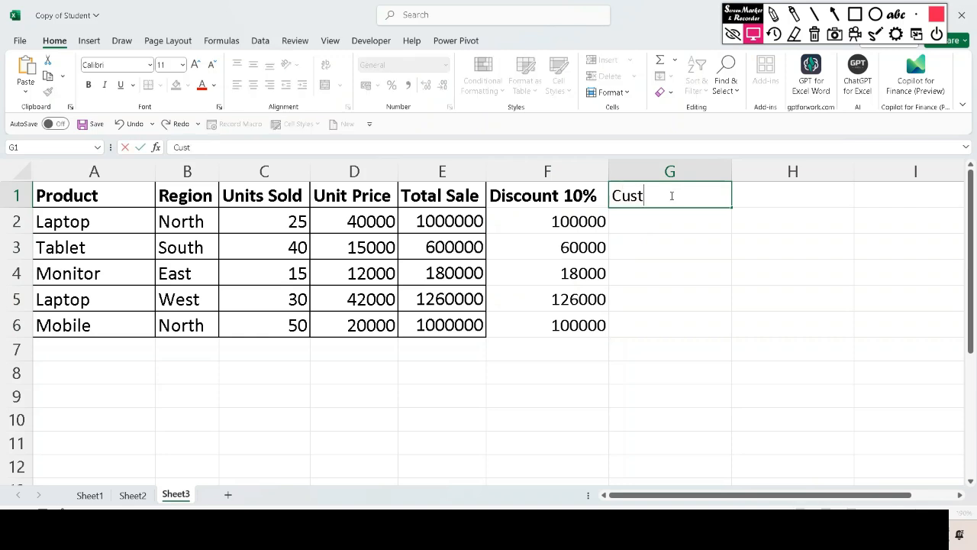
pyautogui.write('omer Payment')
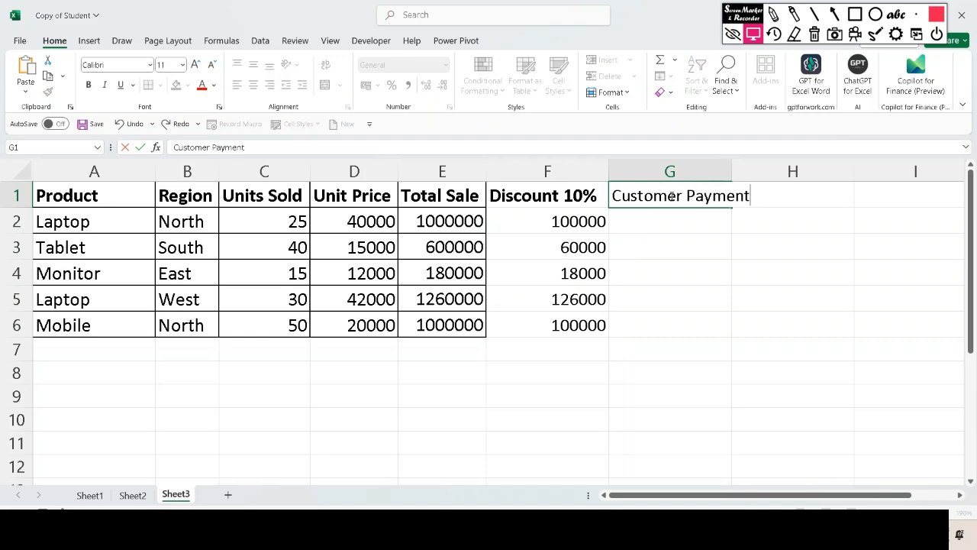
pyautogui.press('Return')
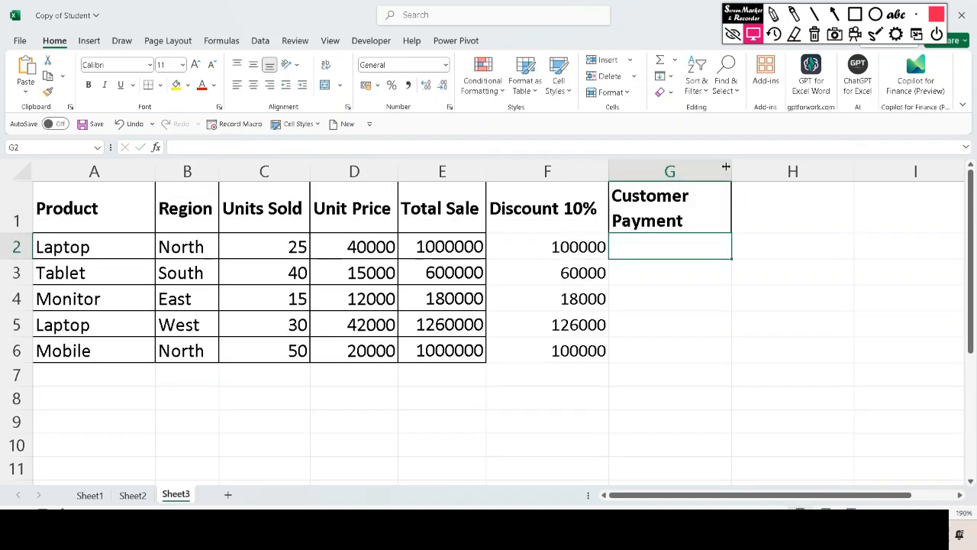
# - Widen column G so the Customer Payment heading fits on one line, and autofit the height of row 1
pyautogui.moveTo(730, 166); pyautogui.dragTo(780, 168)
pyautogui.doubleClick(731, 166)
pyautogui.click(690, 287)
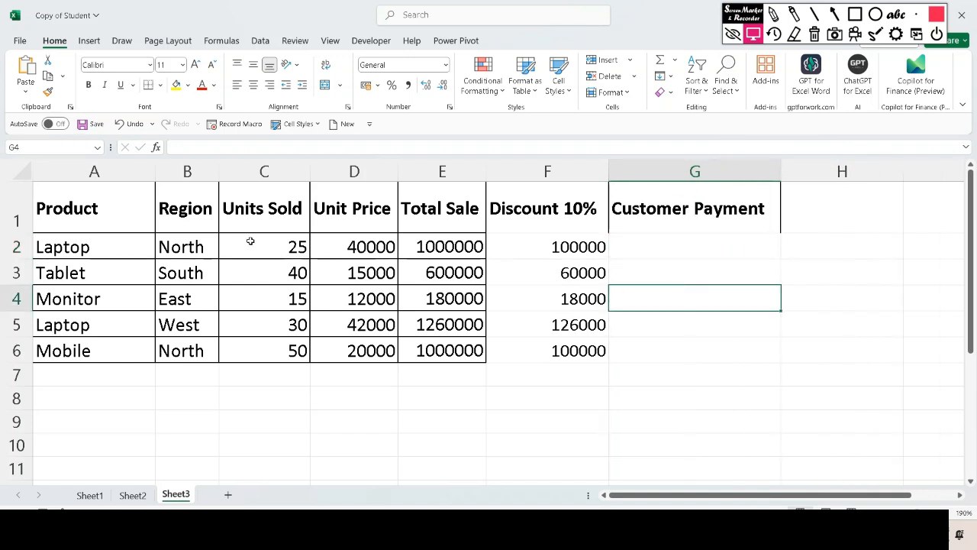
pyautogui.doubleClick(26, 233)
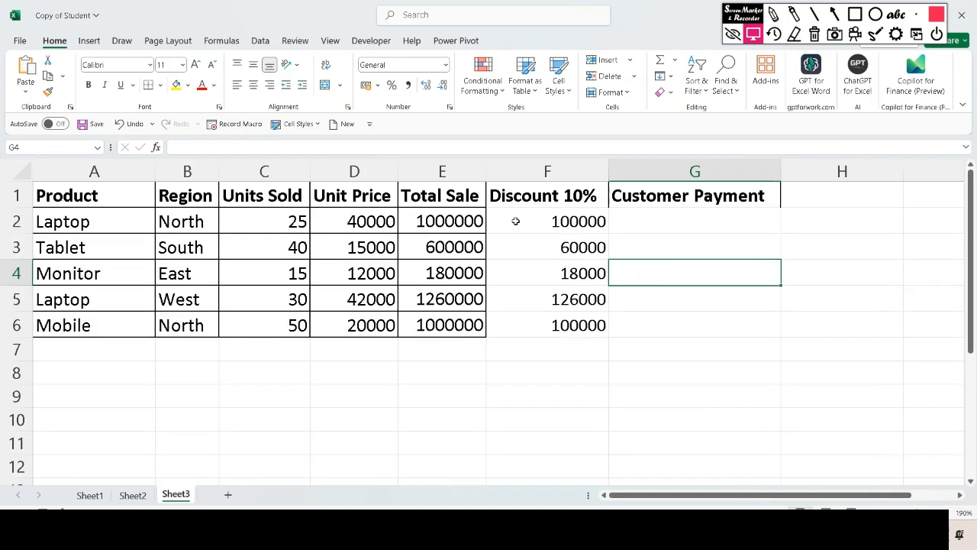
# - Calculate Customer Payment in G2 with =E2-F2 and fill the formula down to G6
pyautogui.click(643, 223)
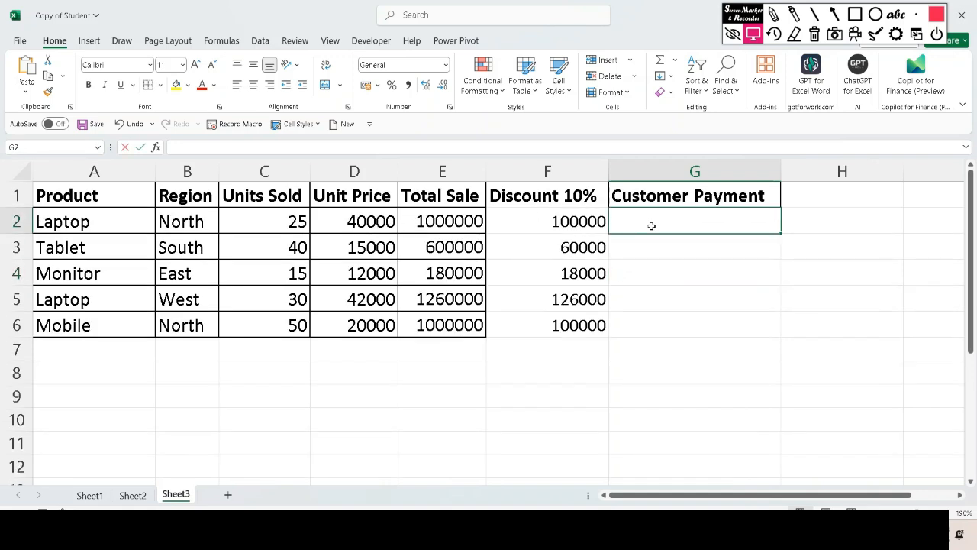
pyautogui.write('=')
pyautogui.click(454, 220)
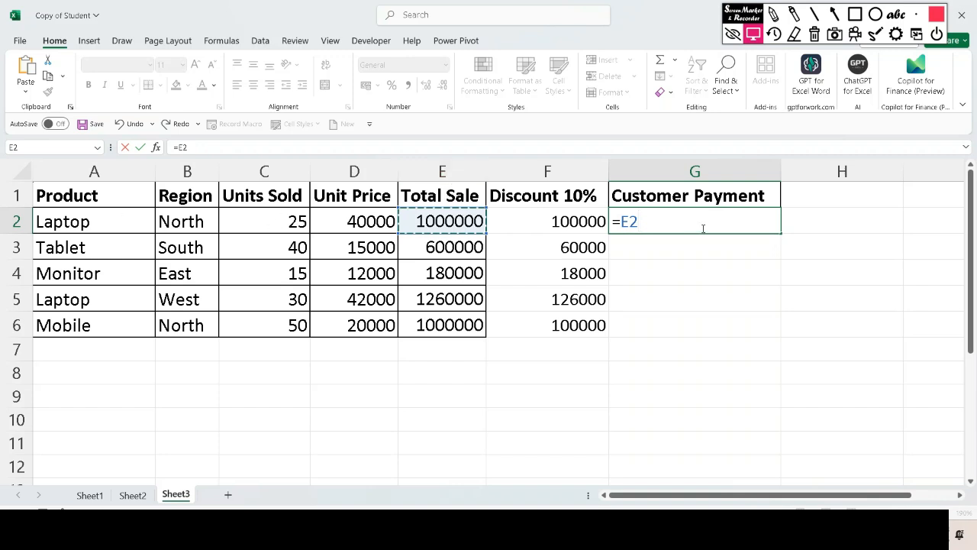
pyautogui.write('-')
pyautogui.click(551, 222)
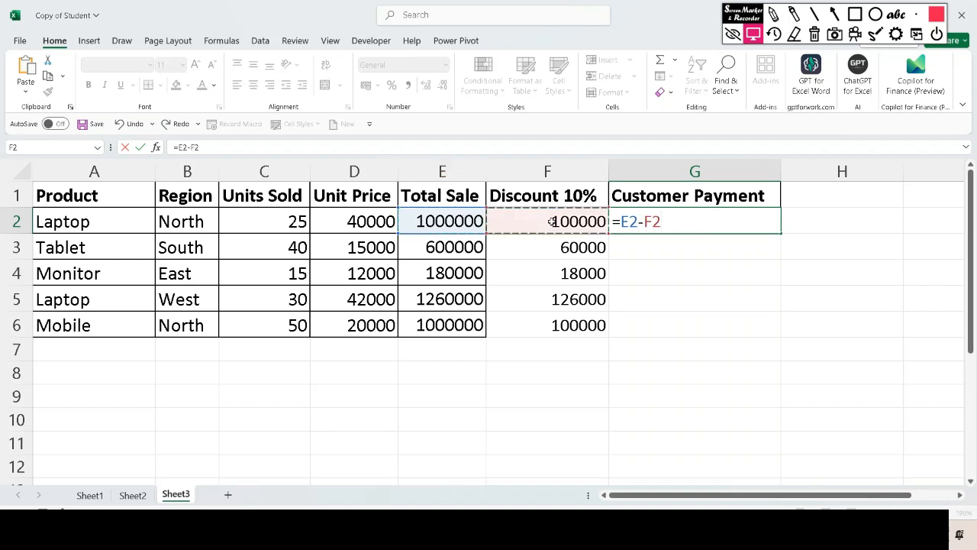
pyautogui.press('Return')
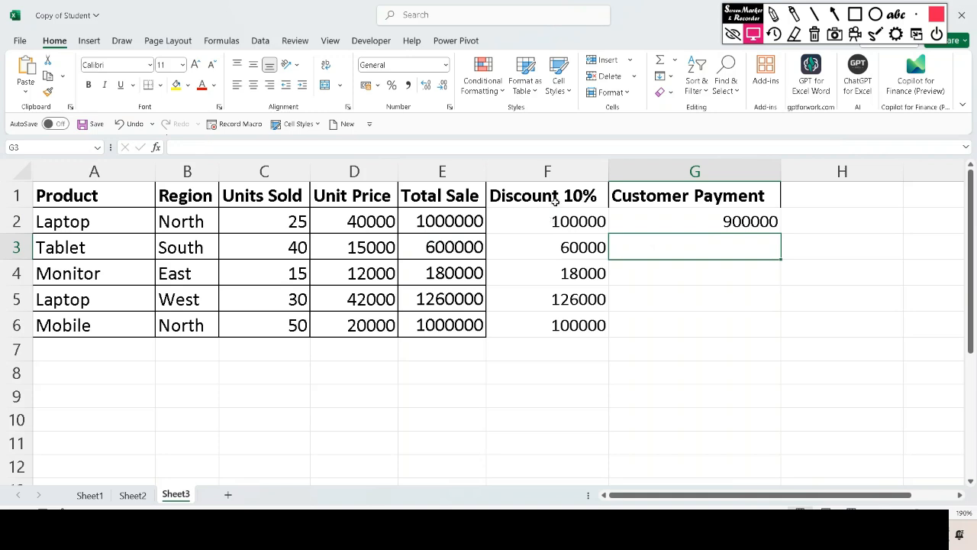
pyautogui.click(738, 219)
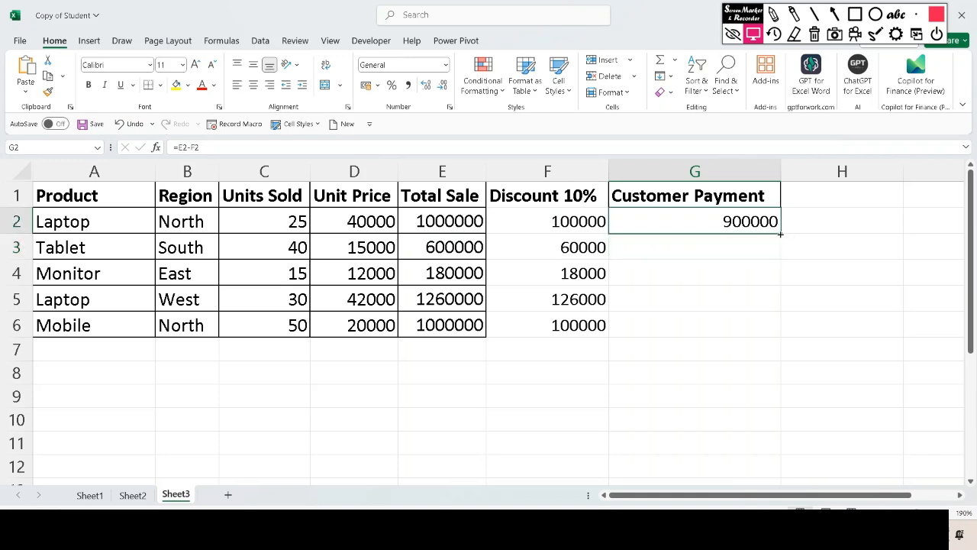
pyautogui.doubleClick(780, 234)
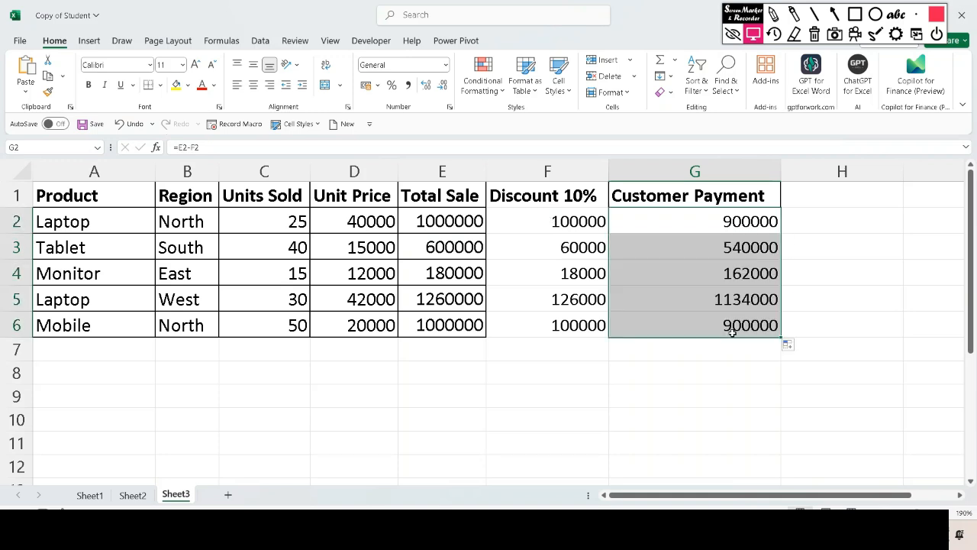
# - Inspect the filled-down formula and its cell references in G3, leaving it as it is
pyautogui.click(744, 252)
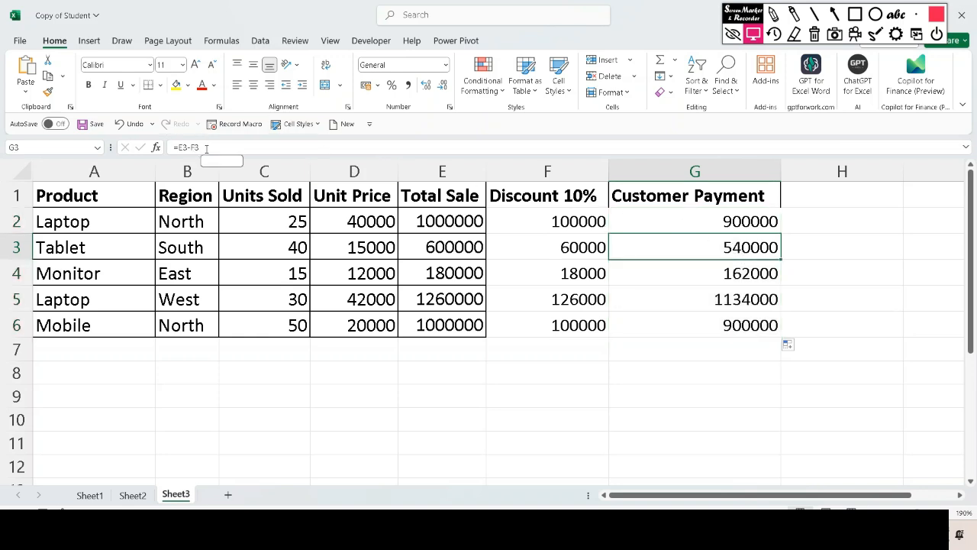
pyautogui.moveTo(200, 148); pyautogui.dragTo(170, 148)
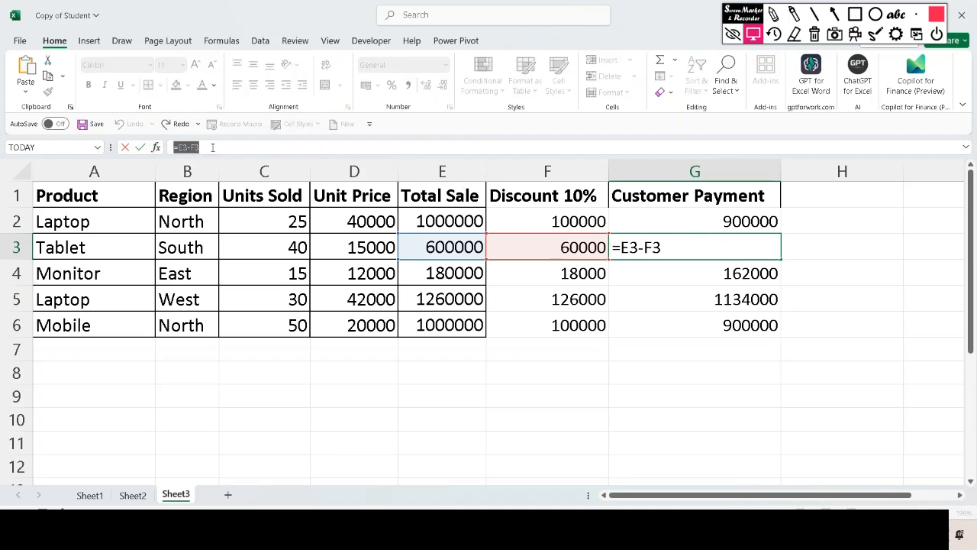
pyautogui.press('Return')
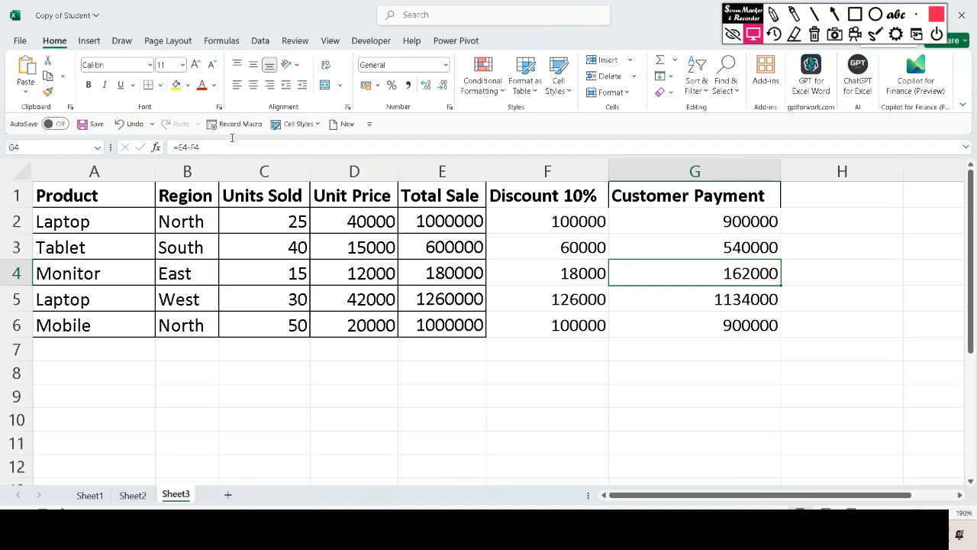
# - Check the Customer Payment formulas in G2 to G6 to compare their row references
pyautogui.click(747, 307)
pyautogui.click(740, 325)
pyautogui.click(743, 302)
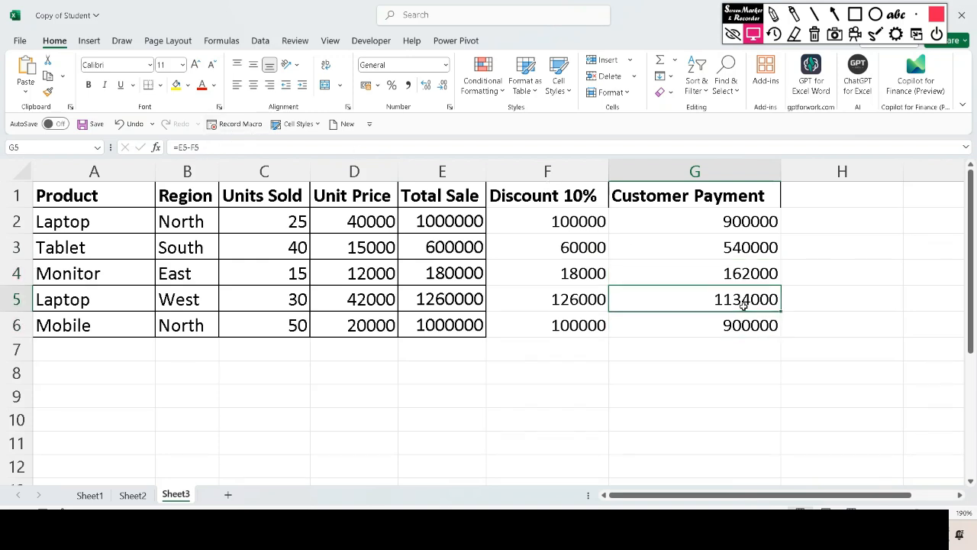
pyautogui.click(744, 279)
pyautogui.click(738, 251)
pyautogui.click(740, 230)
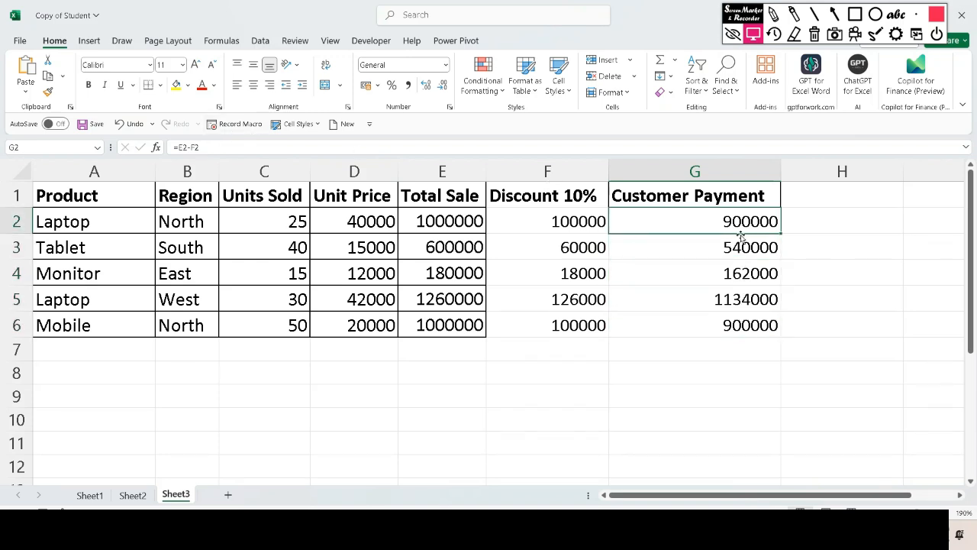
pyautogui.click(742, 252)
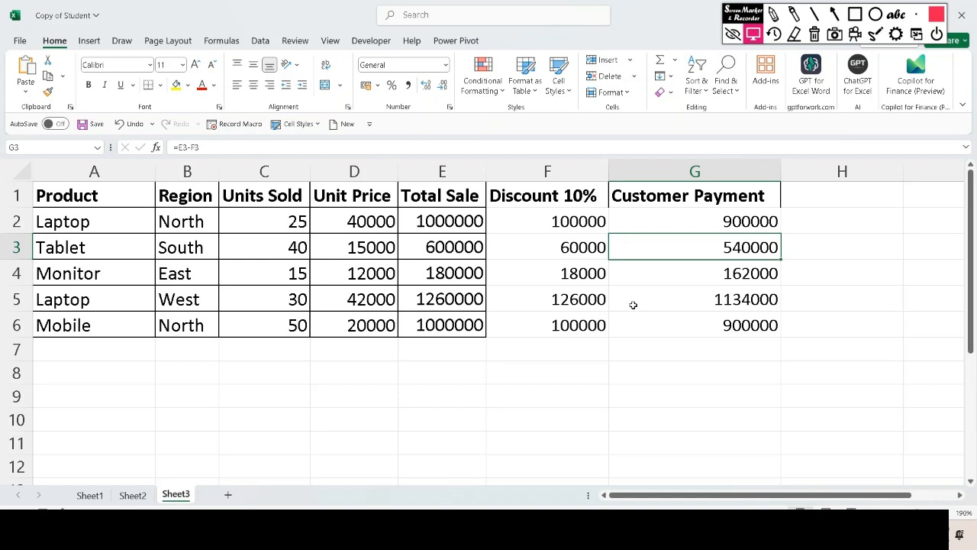
# - Review the marks table on Sheet1 and the autofill series on Sheet2, and return to Sheet3
pyautogui.click(89, 495)
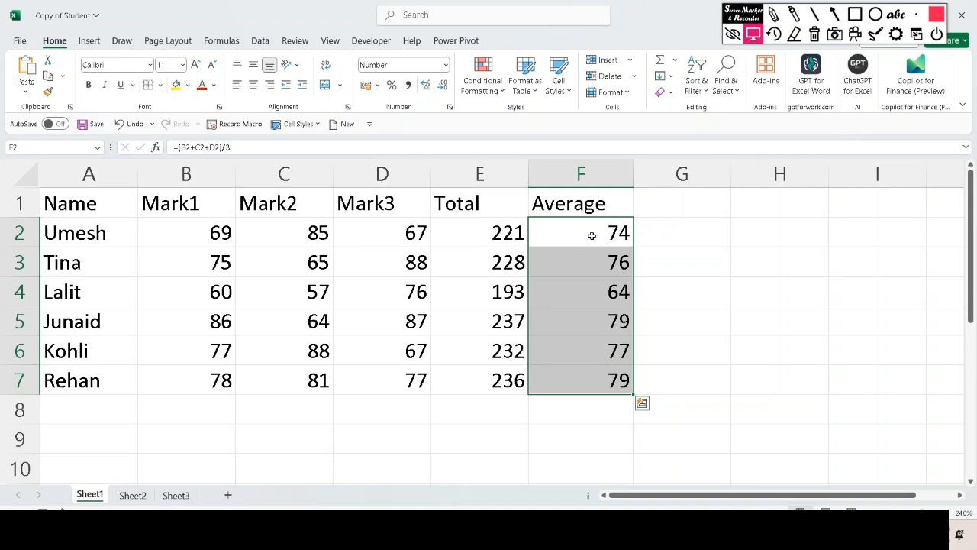
pyautogui.click(125, 498)
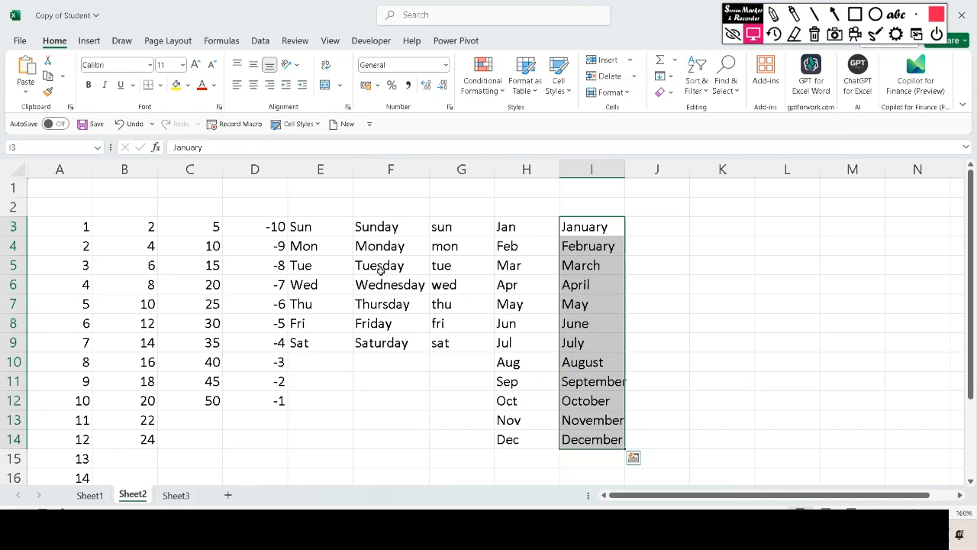
pyautogui.click(176, 494)
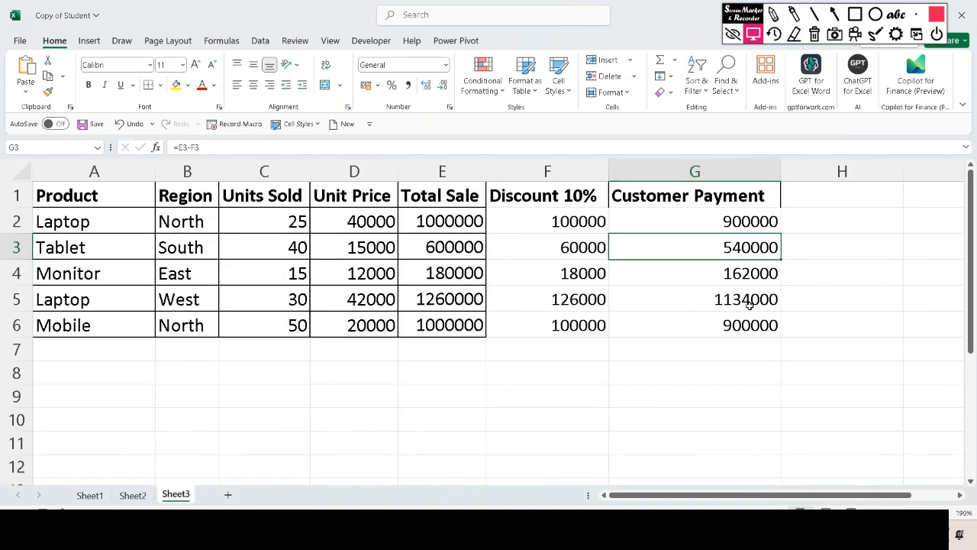
# - Switch to the Day 1 Excel Fundamentals Tutorial document in Word and read the notes on relative, absolute and mixed references
pyautogui.moveTo(686, 531)
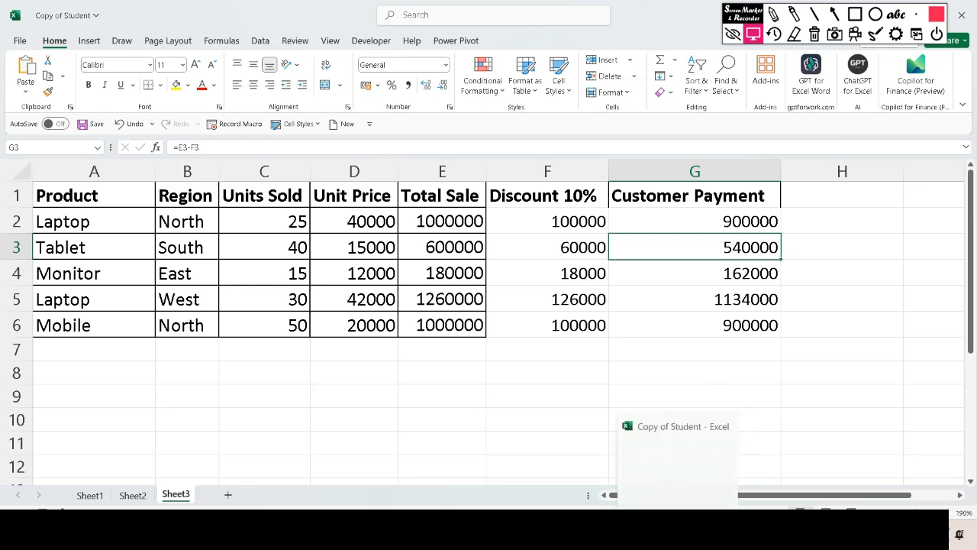
pyautogui.click(656, 531)
pyautogui.scroll(-3, 586, 392)
pyautogui.scroll(-3, 578, 383)
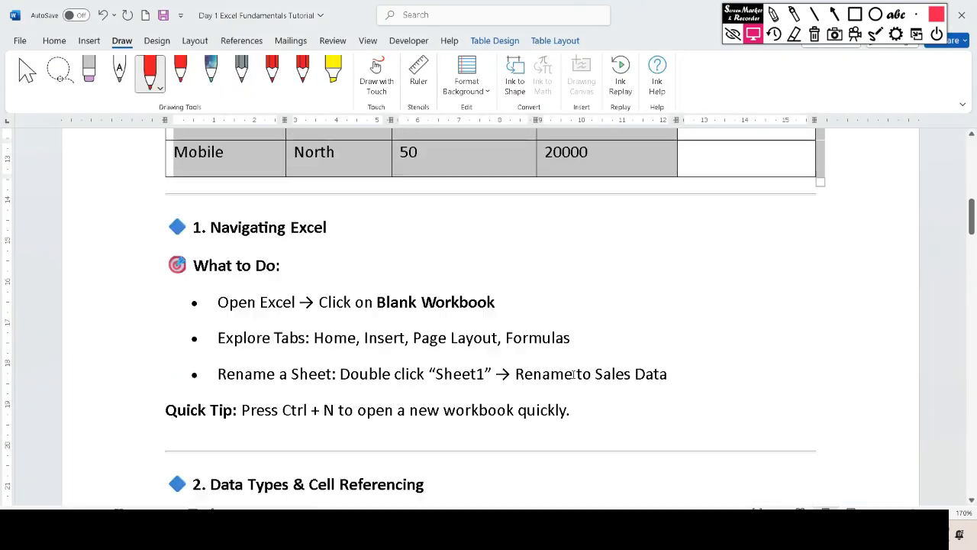
pyautogui.scroll(-3, 573, 372)
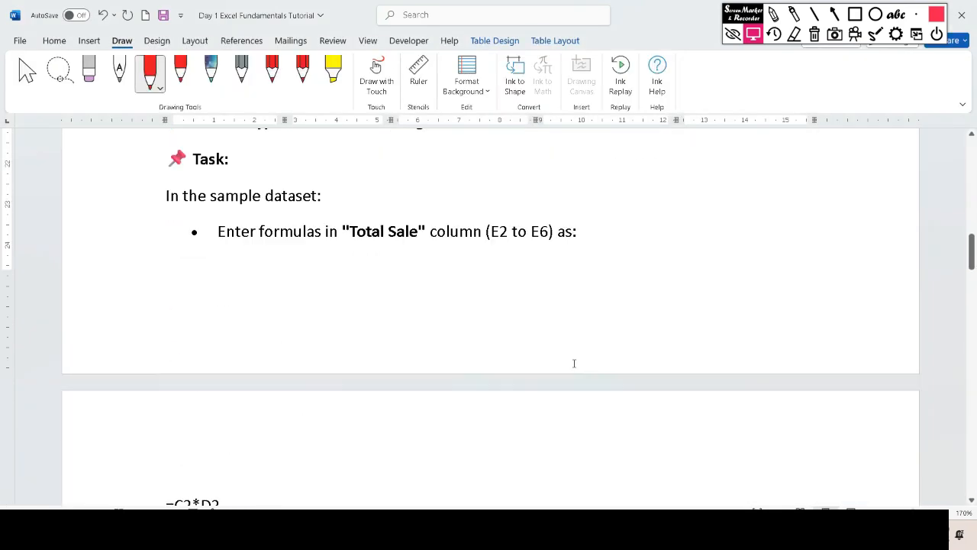
pyautogui.scroll(-9, 574, 363)
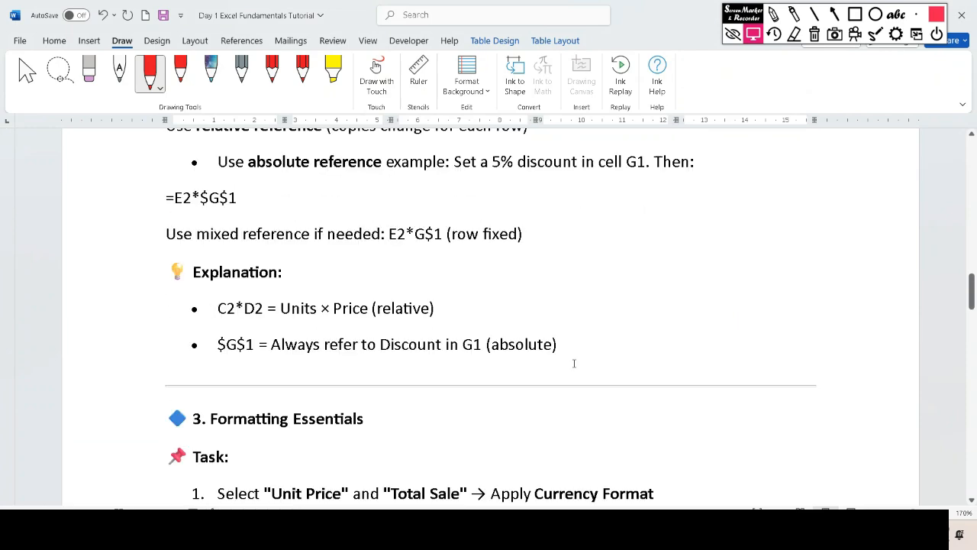
pyautogui.scroll(4, 574, 362)
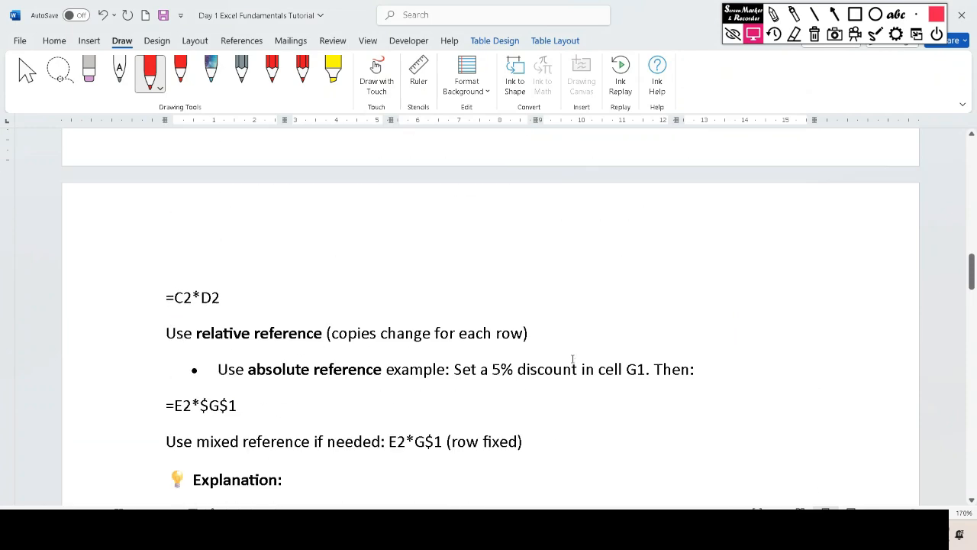
# - Switch back to the Copy of Student workbook in Excel and add a blank worksheet after Sheet3
pyautogui.hotkey('alt', 'Tab')
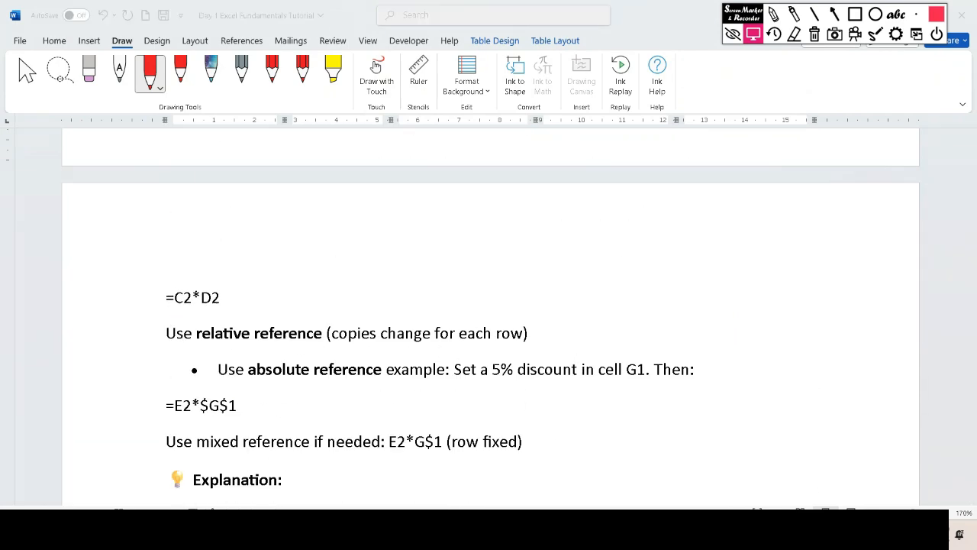
pyautogui.click(226, 496)
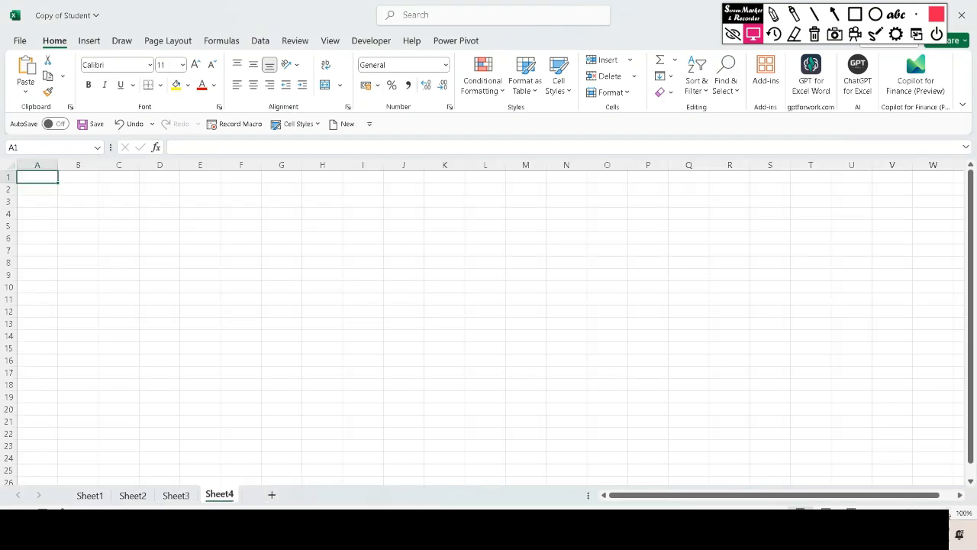
pyautogui.click(947, 513)
pyautogui.click(947, 513)
pyautogui.click(946, 513)
pyautogui.click(947, 513)
pyautogui.click(946, 513)
pyautogui.click(947, 513)
pyautogui.click(947, 513)
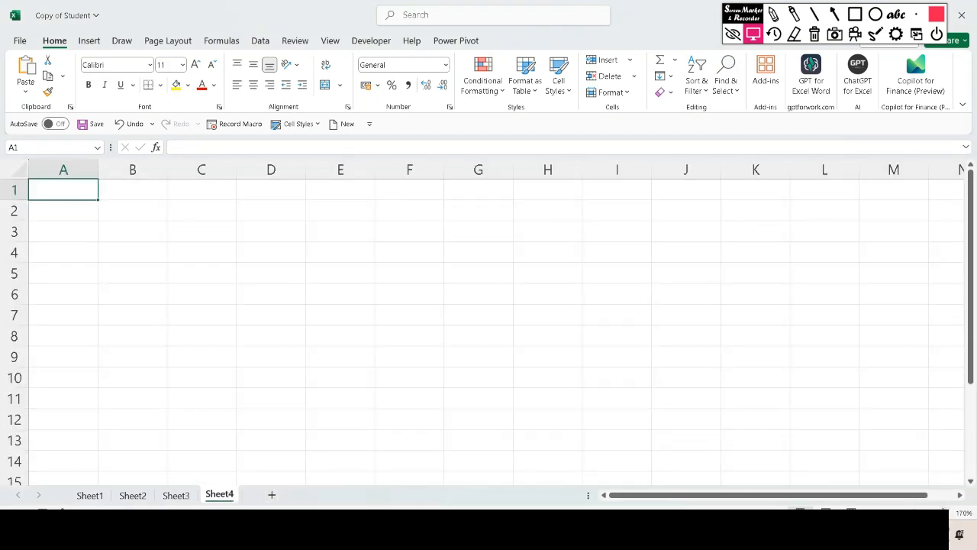
# - Review the Customer Payment formulas in G2 to G4 on Sheet3 and refill the G2 formula down to G6
pyautogui.click(174, 494)
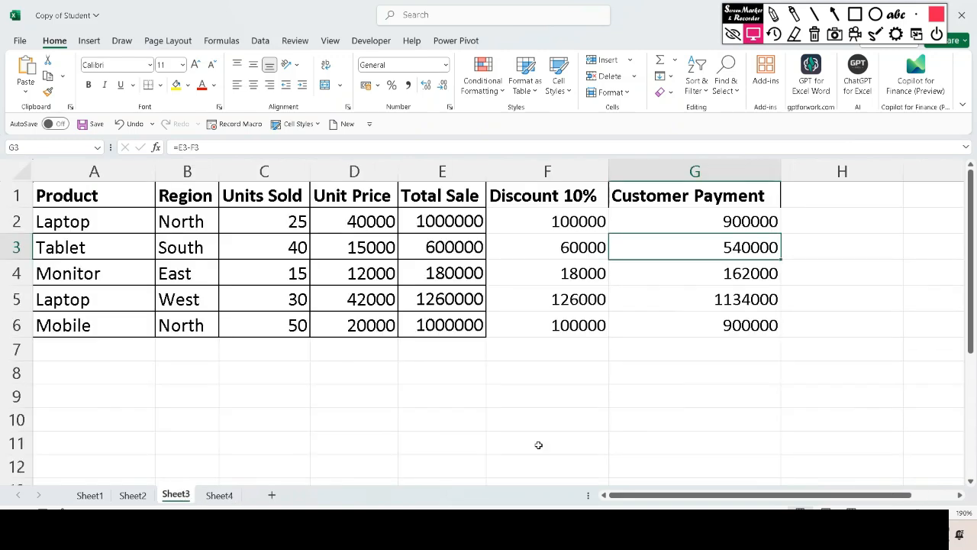
pyautogui.click(726, 220)
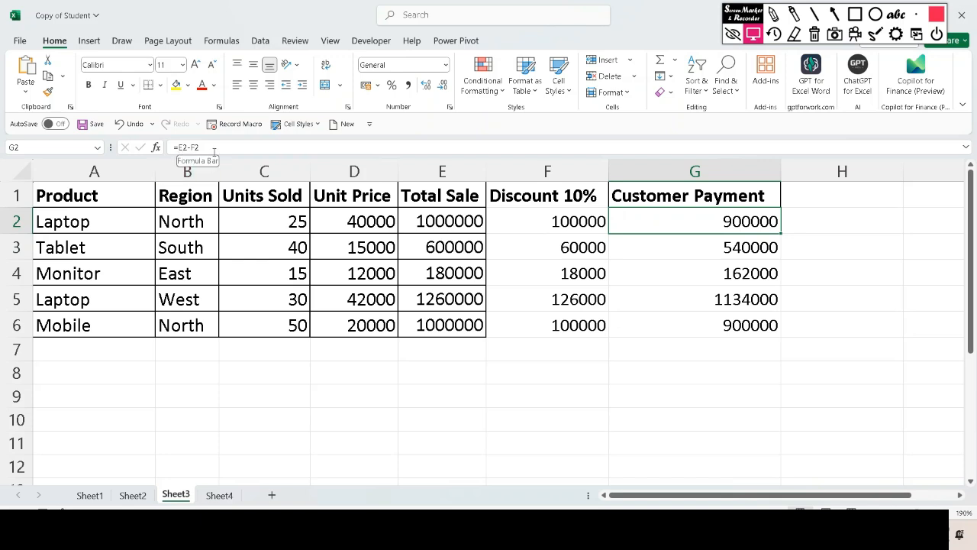
pyautogui.click(744, 247)
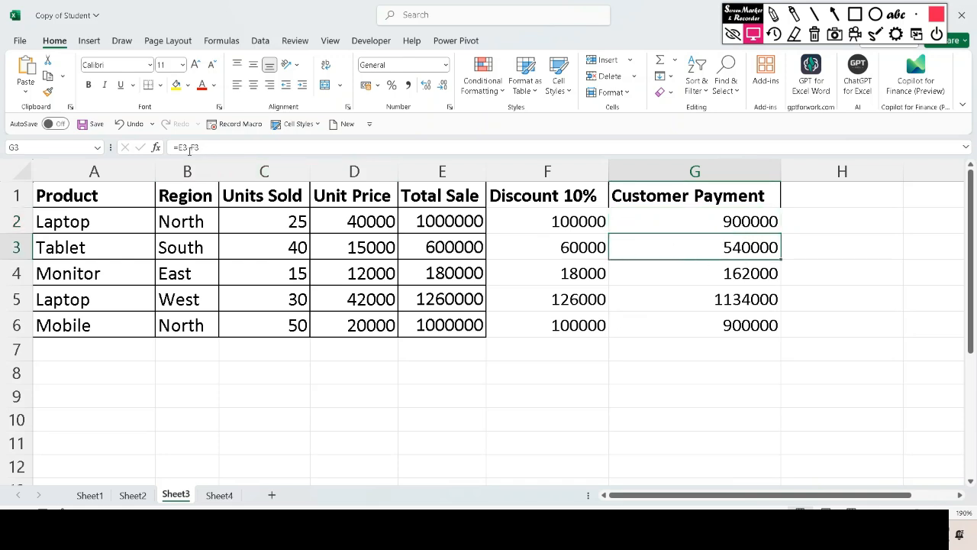
pyautogui.click(754, 275)
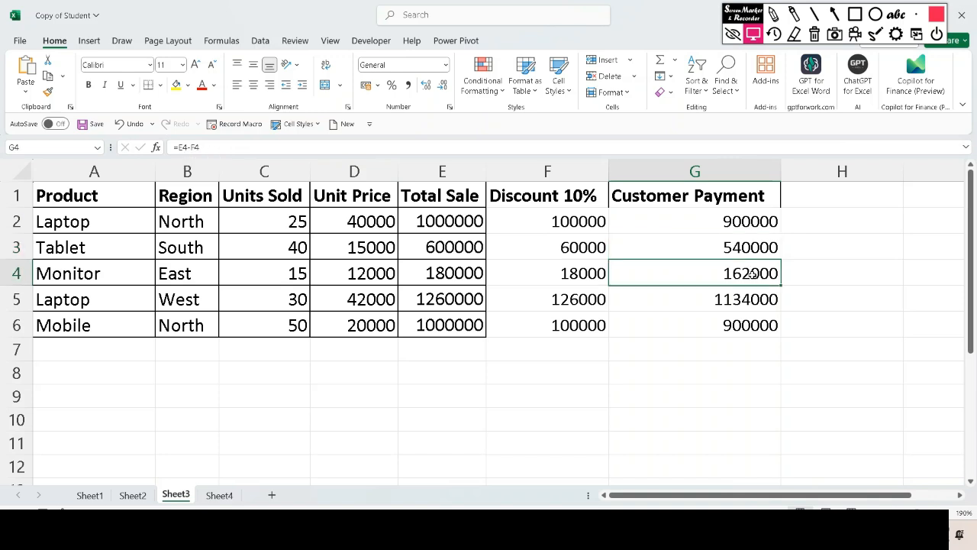
pyautogui.click(736, 222)
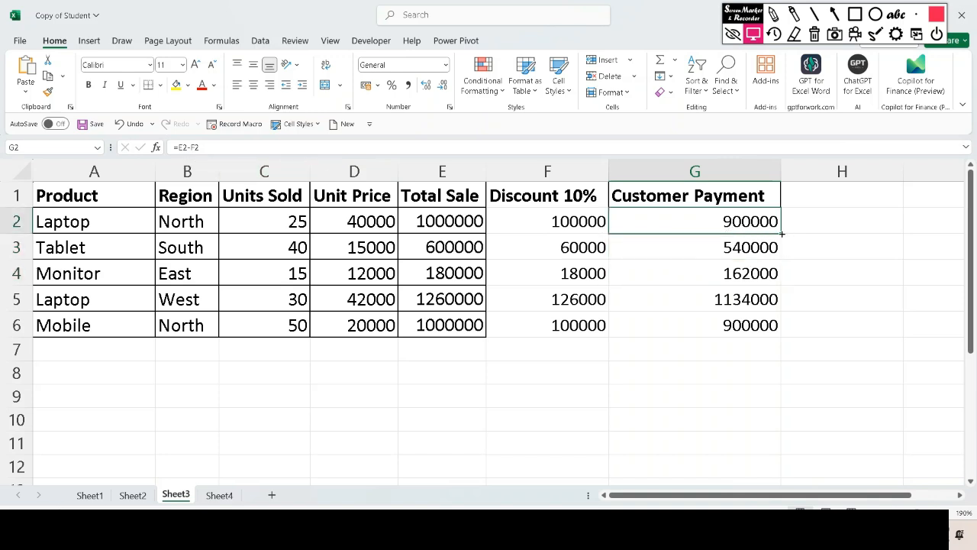
pyautogui.moveTo(782, 235); pyautogui.dragTo(770, 327)
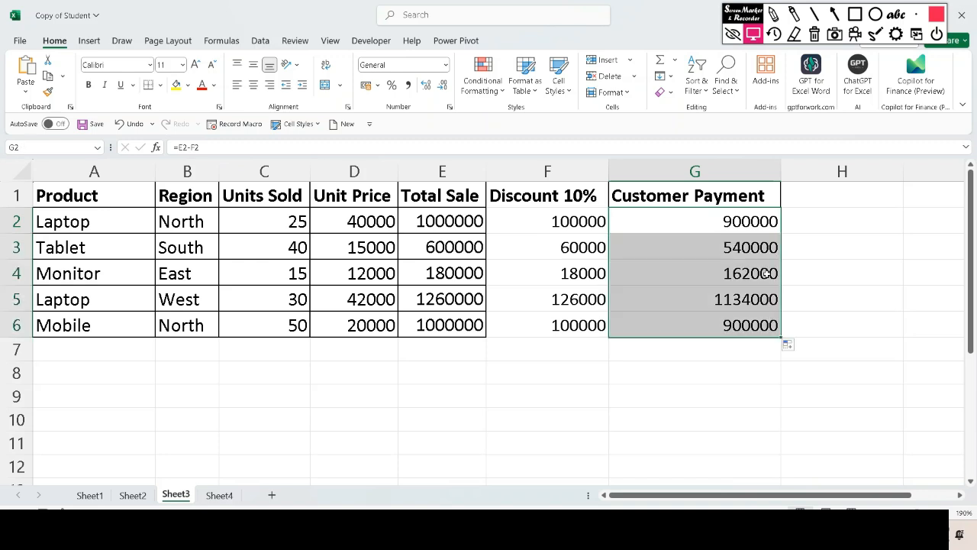
pyautogui.click(749, 222)
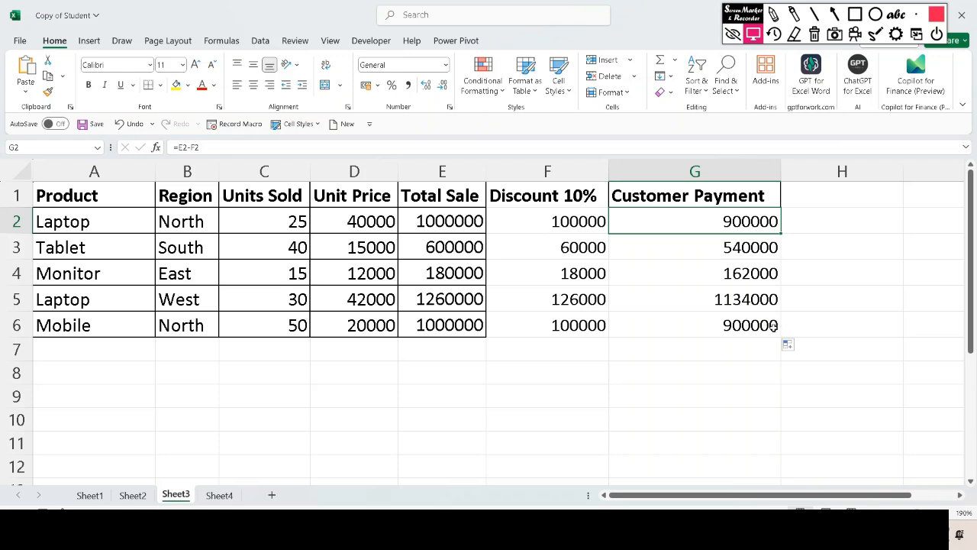
# - On Sheet4, enter 5 in A2 and 10 in A3, and extend the series down to 50 in A11
pyautogui.click(227, 495)
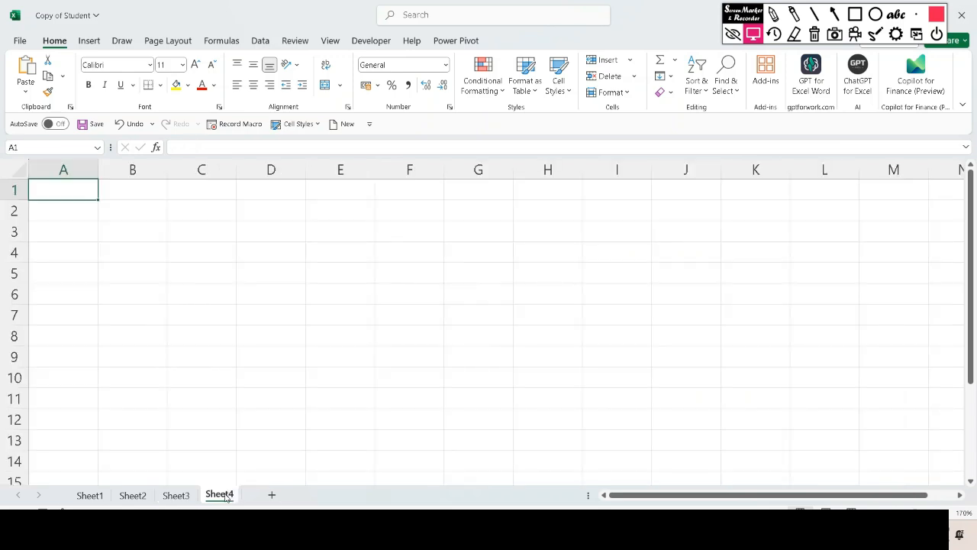
pyautogui.click(84, 214)
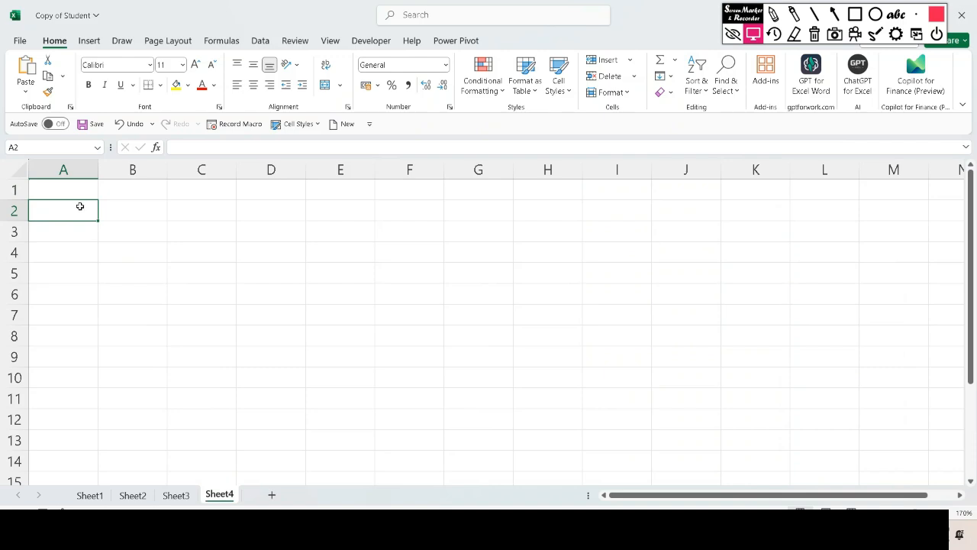
pyautogui.doubleClick(79, 206)
pyautogui.write('5')
pyautogui.press('Return')
pyautogui.write('10')
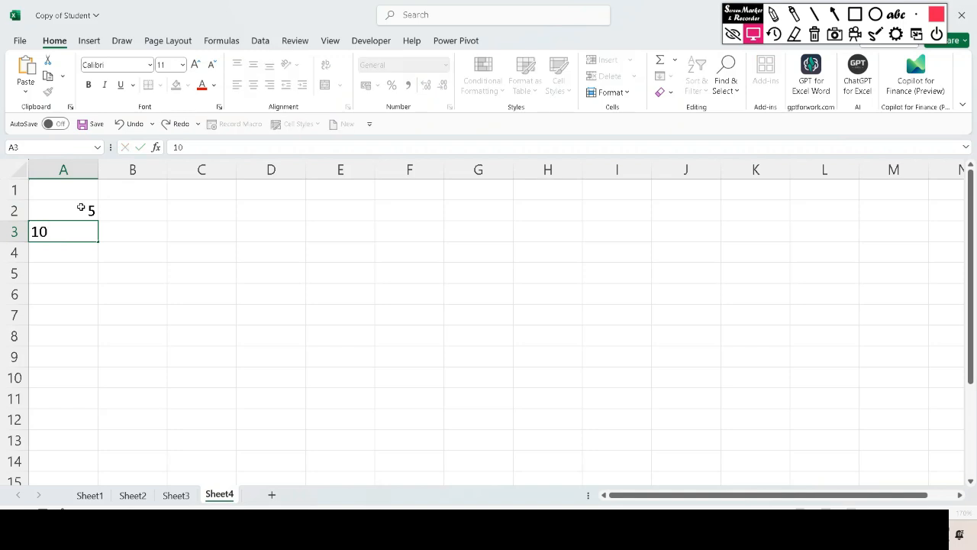
pyautogui.click(79, 207)
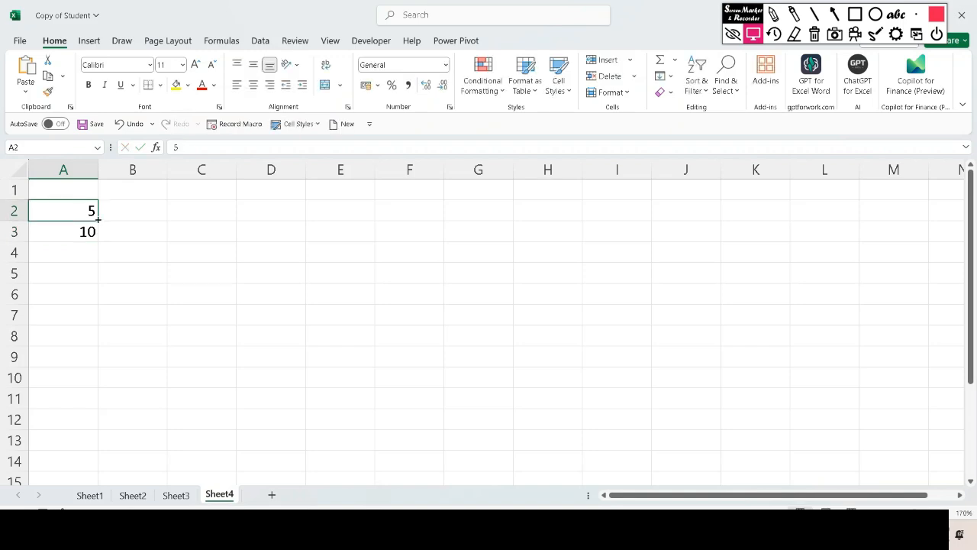
pyautogui.moveTo(85, 211); pyautogui.dragTo(74, 399)
# - Enter 5 in cell B2 and copy it down through B11
pyautogui.click(163, 214)
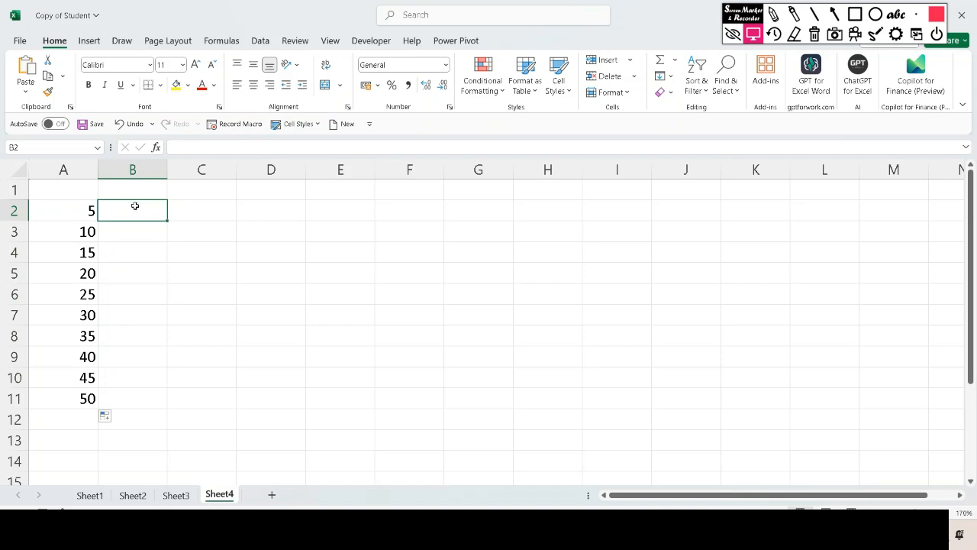
pyautogui.write('5')
pyautogui.click(205, 211)
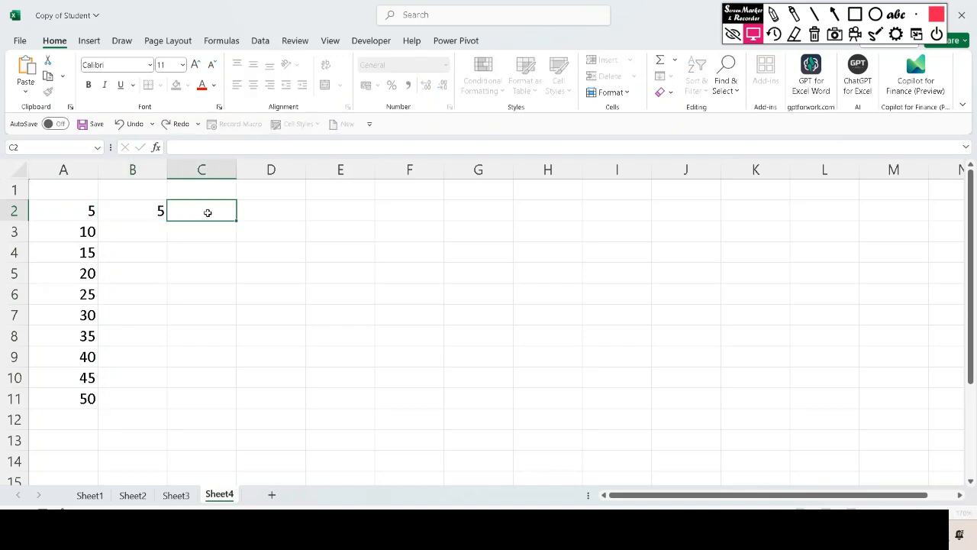
pyautogui.click(163, 211)
pyautogui.click(169, 221)
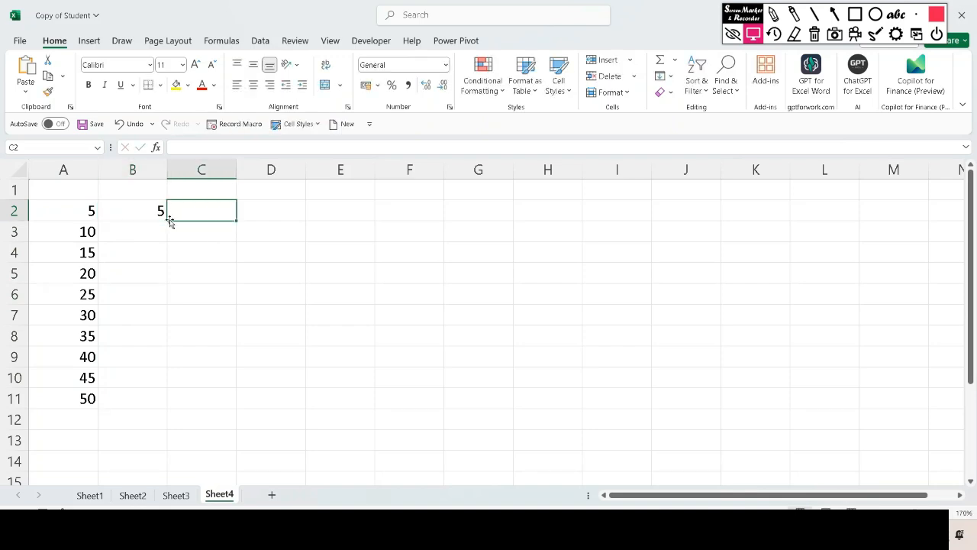
pyautogui.click(164, 212)
pyautogui.moveTo(166, 220); pyautogui.dragTo(157, 406)
# - Enter the formula =A2*B2 in cell C2 and fill it down to C11
pyautogui.click(212, 208)
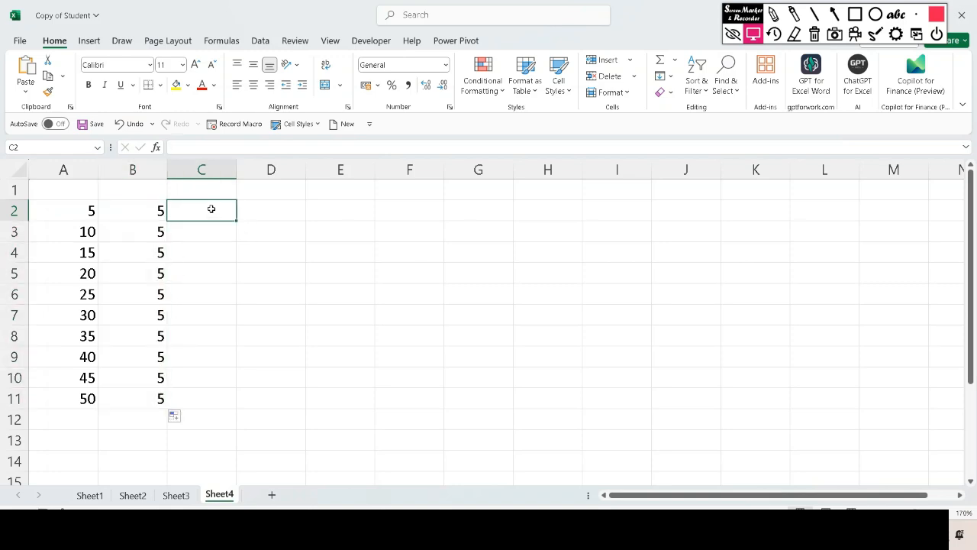
pyautogui.write('=')
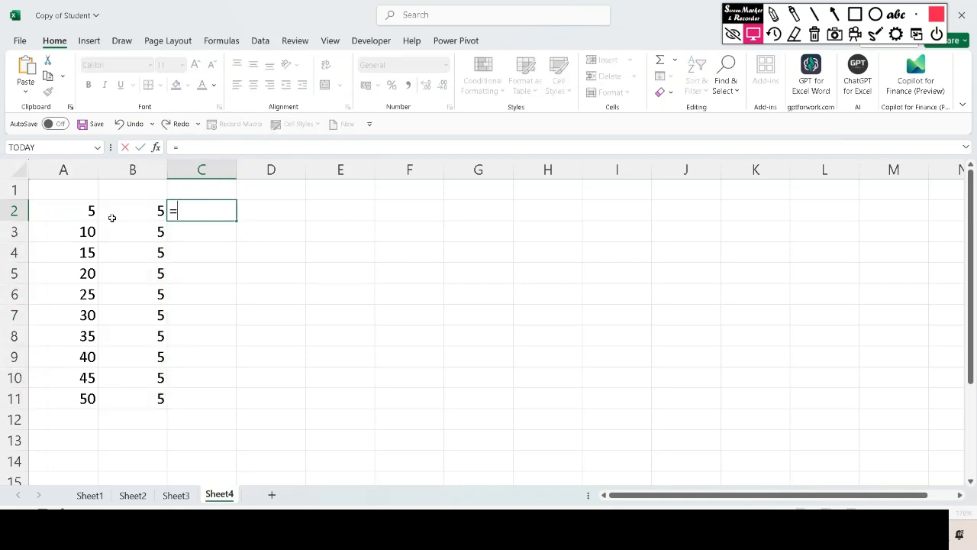
pyautogui.click(87, 212)
pyautogui.write('*')
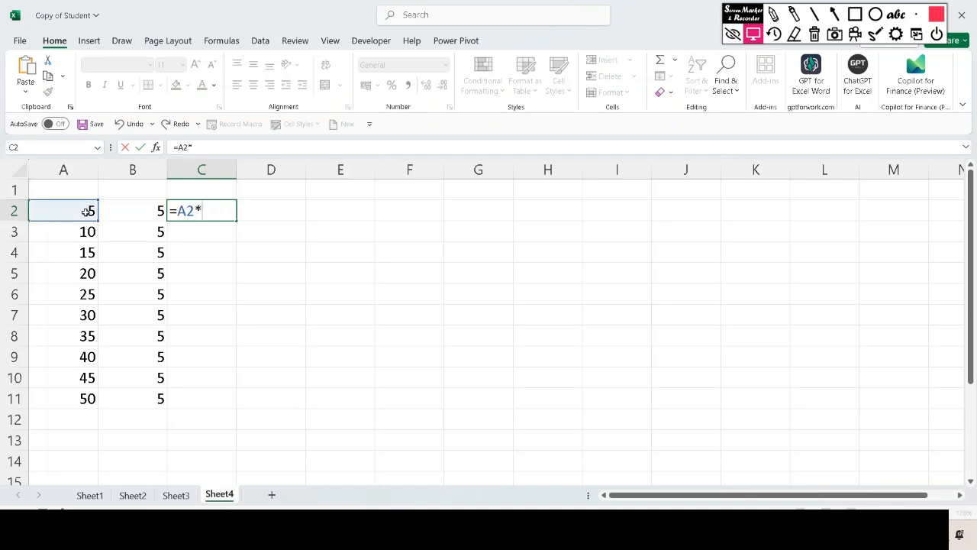
pyautogui.click(154, 210)
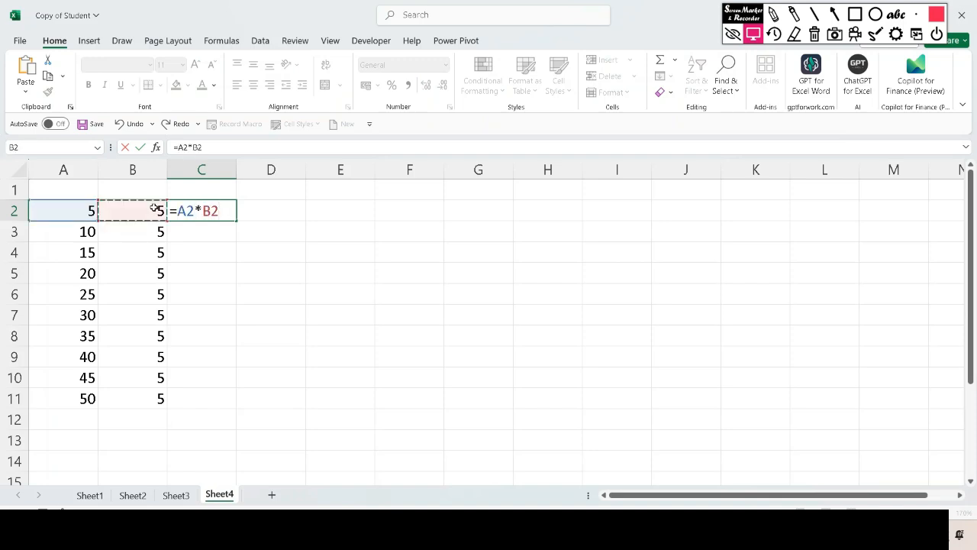
pyautogui.press('Return')
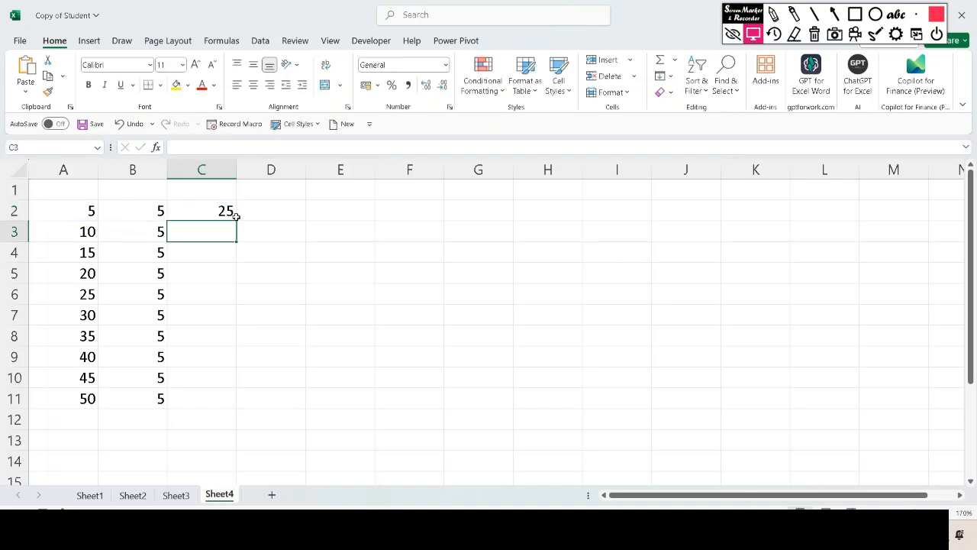
pyautogui.click(231, 209)
pyautogui.doubleClick(236, 219)
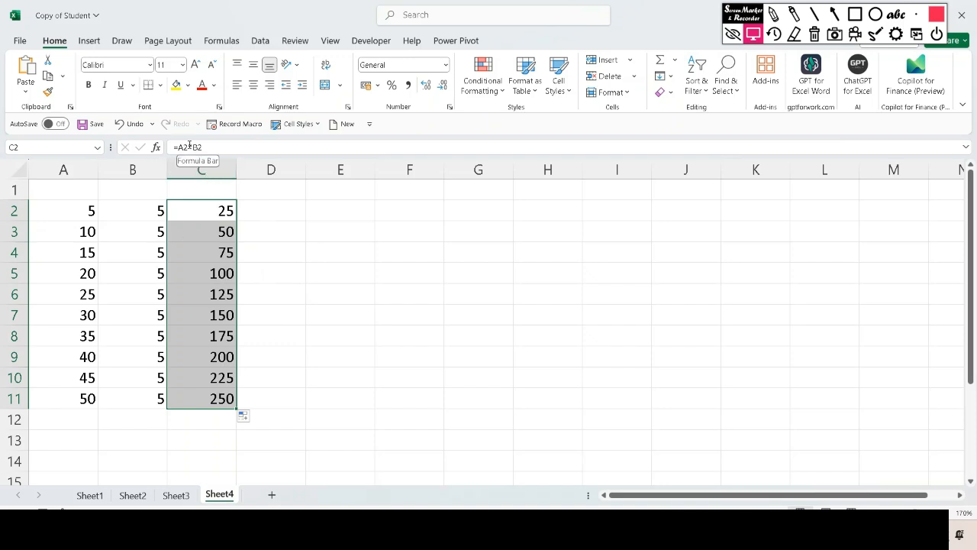
# - Check the copied formulas in C3 and C4, and refill the C2 formula down to C11
pyautogui.click(198, 228)
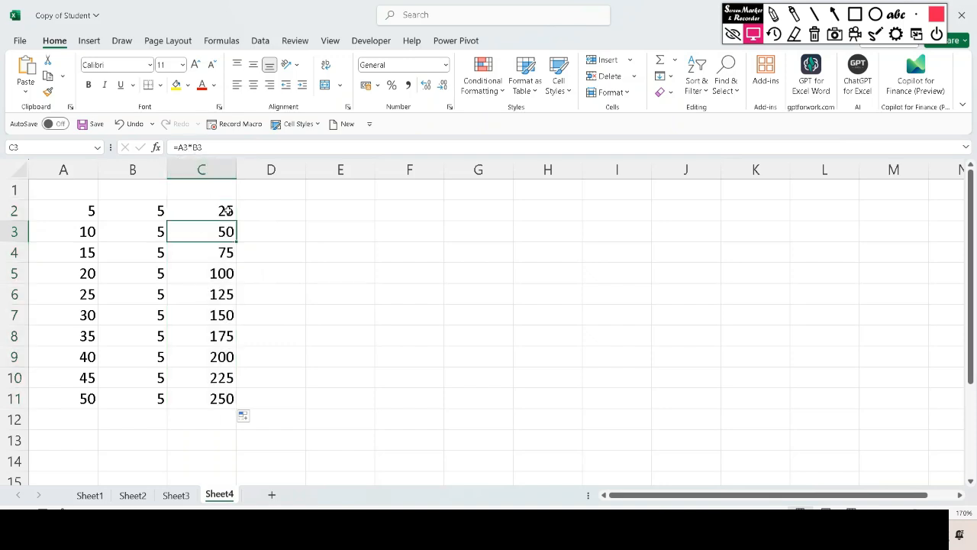
pyautogui.click(216, 248)
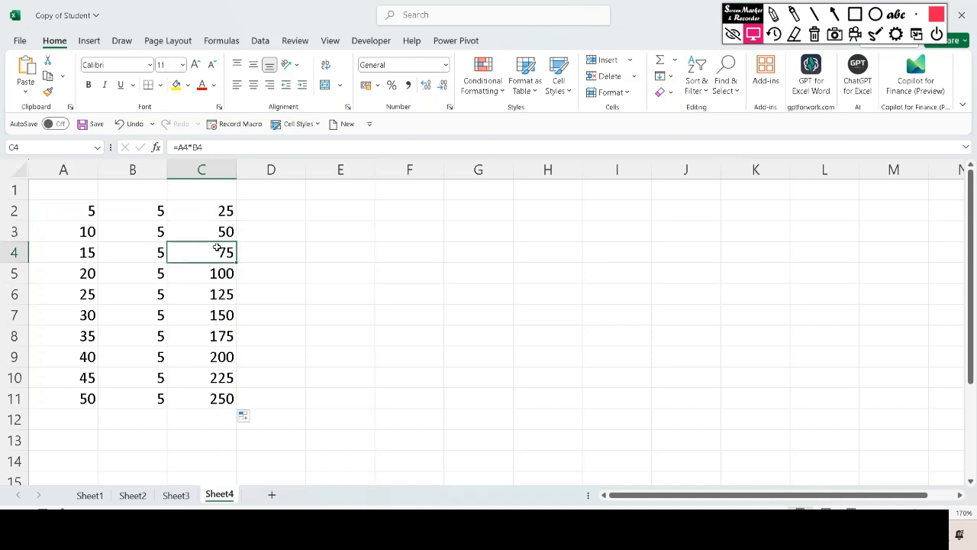
pyautogui.click(220, 209)
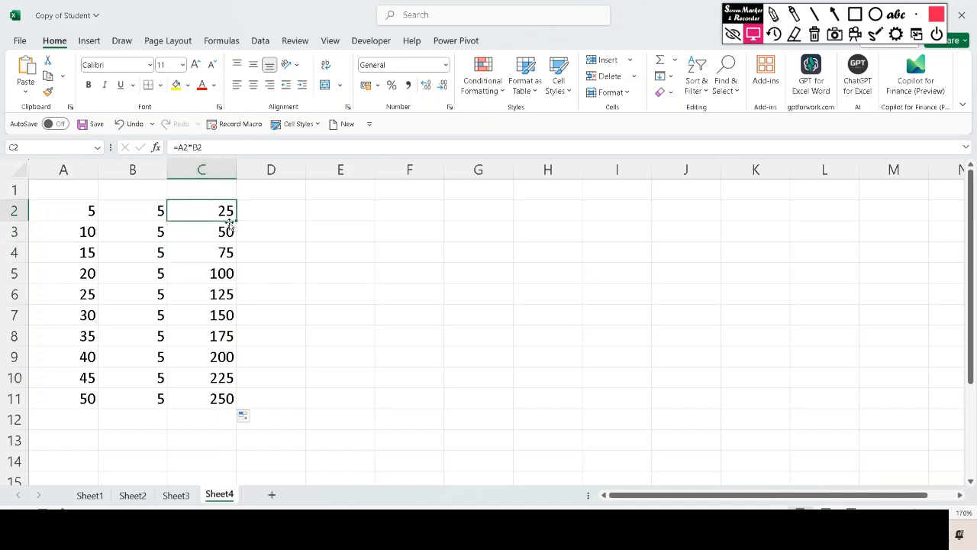
pyautogui.moveTo(236, 221); pyautogui.dragTo(217, 405)
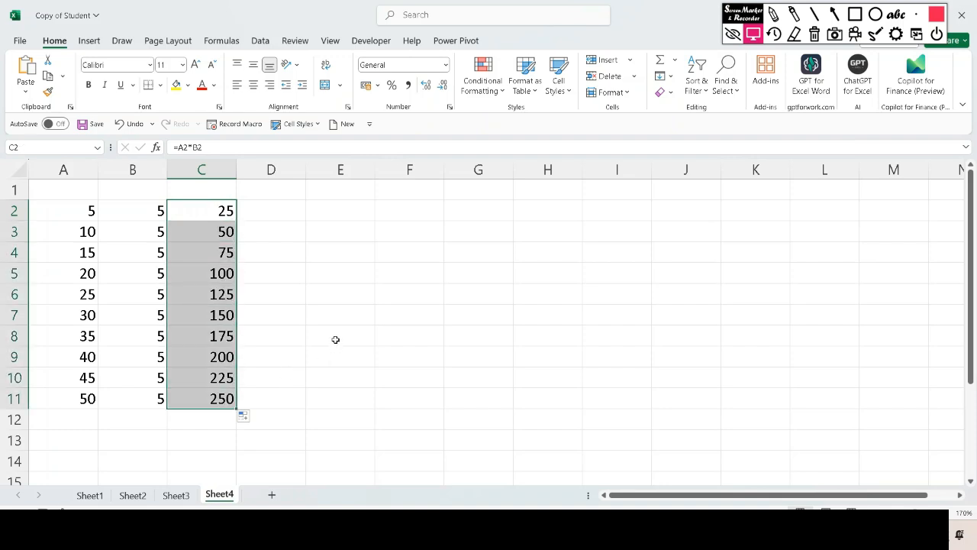
# - Clear the repeated multiplier values from B3:B11, keeping only the 5 in B2
pyautogui.moveTo(159, 231); pyautogui.dragTo(146, 398)
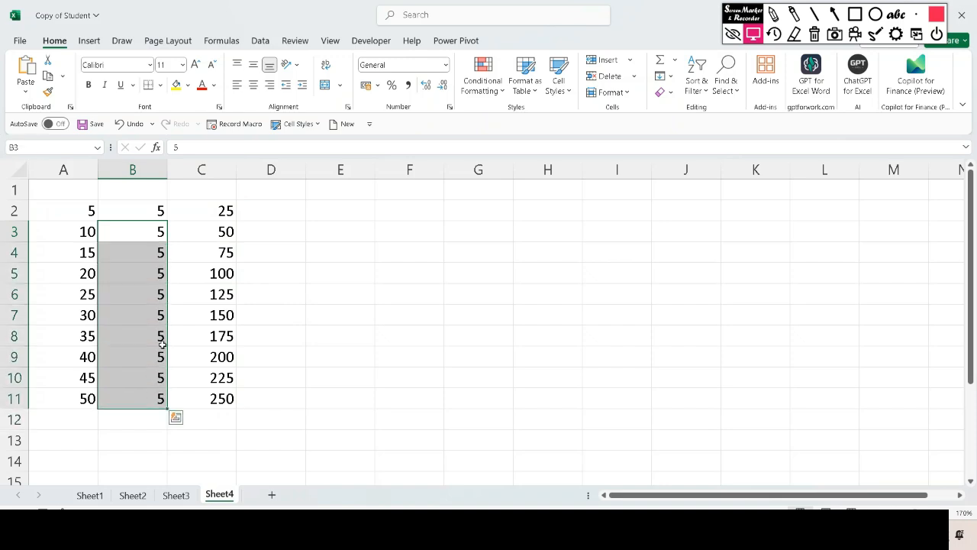
pyautogui.press('Delete')
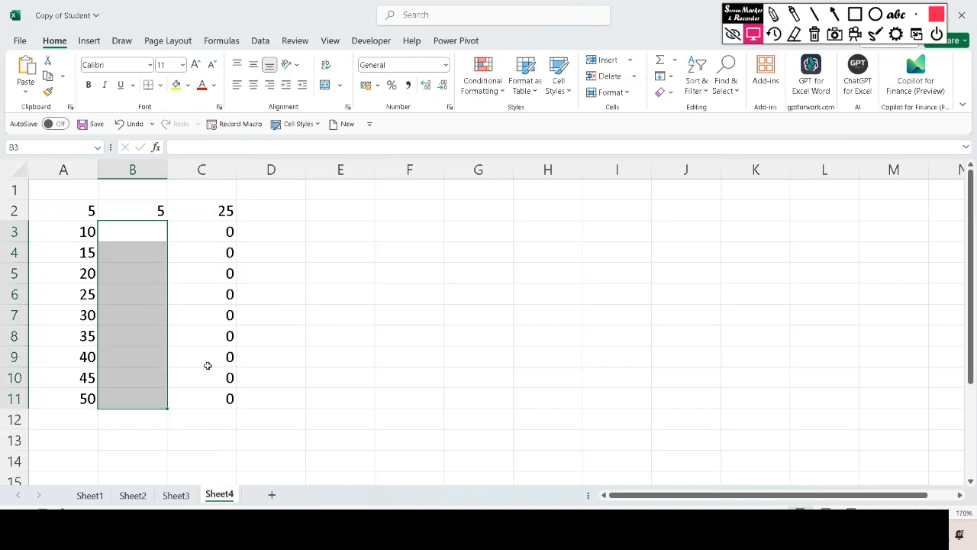
pyautogui.click(501, 365)
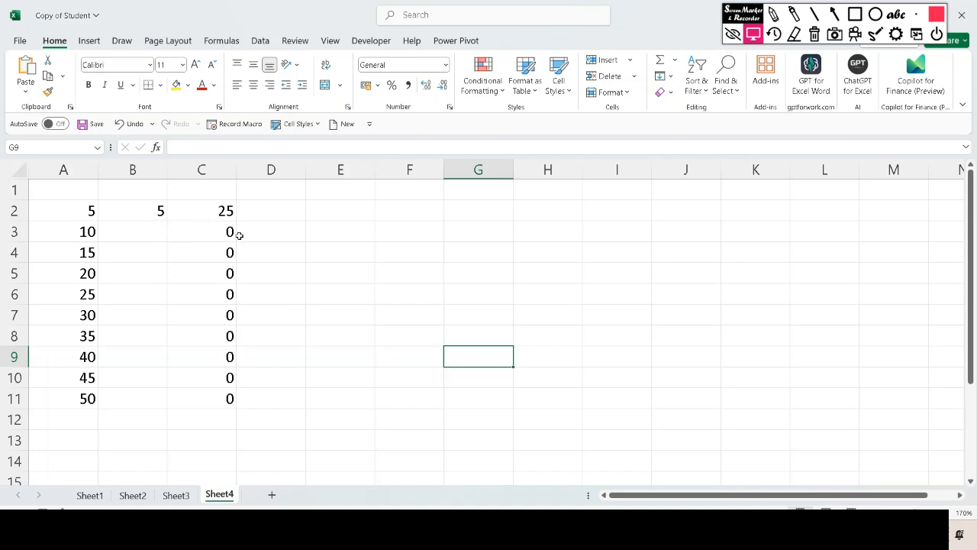
# - Check which column B cell the C3 formula refers to, and clear all the formulas from C2:C11
pyautogui.click(217, 230)
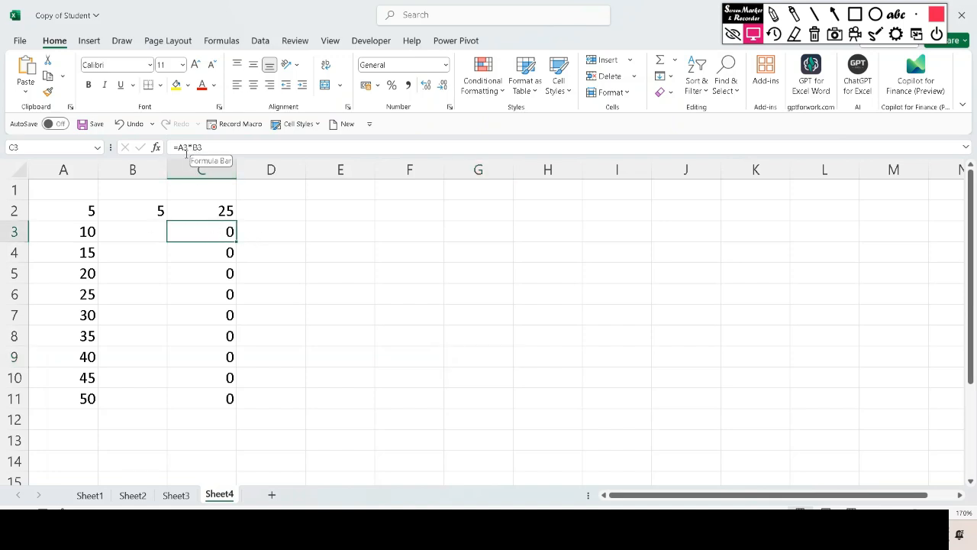
pyautogui.click(151, 231)
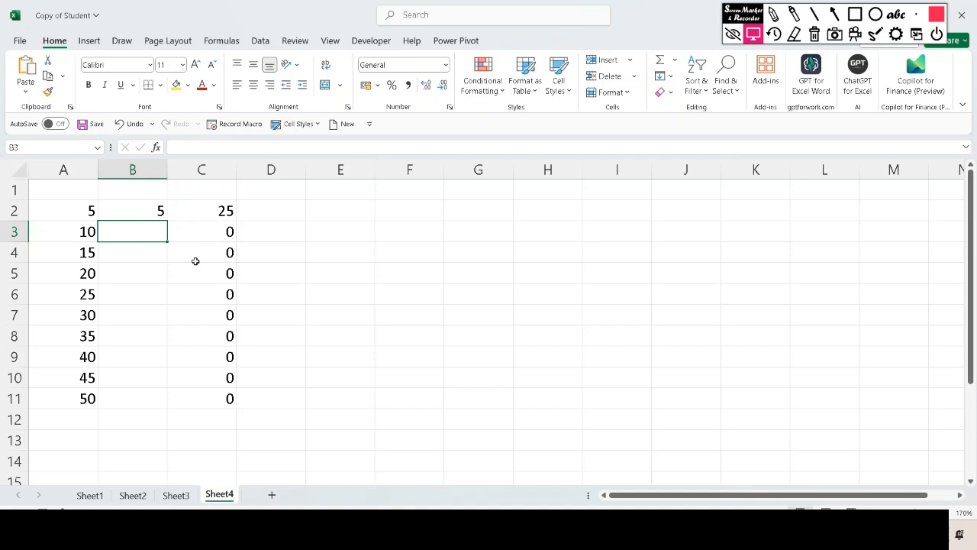
pyautogui.click(156, 211)
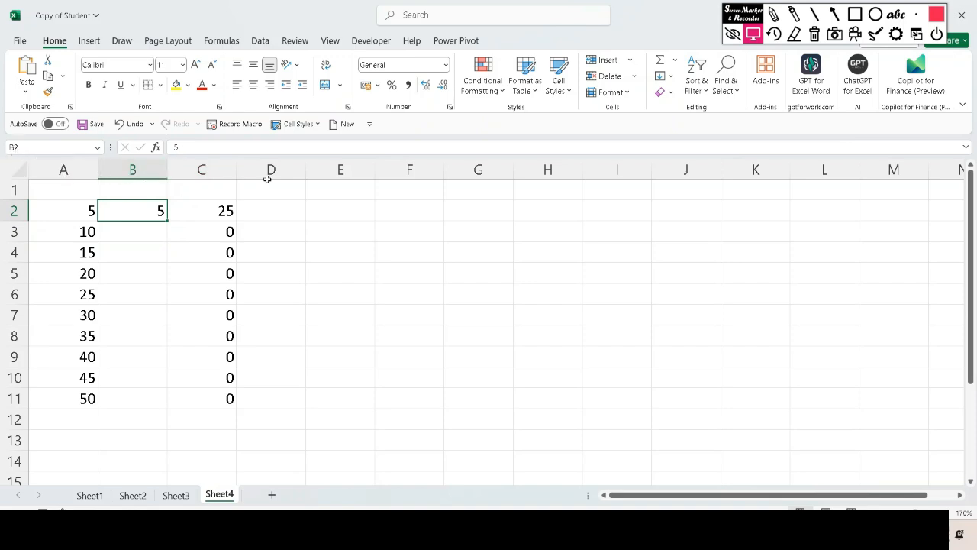
pyautogui.moveTo(229, 231); pyautogui.dragTo(216, 340)
pyautogui.moveTo(225, 211); pyautogui.dragTo(222, 396)
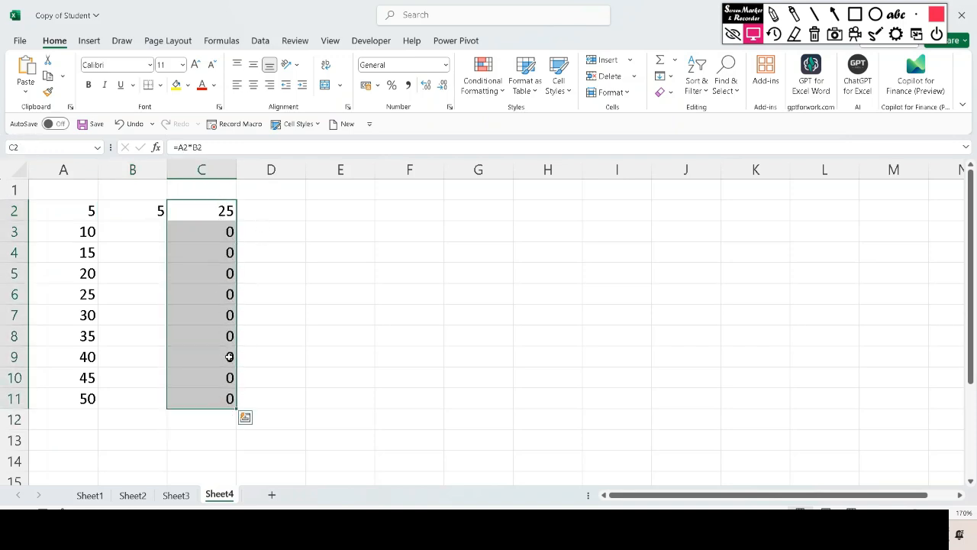
pyautogui.press('Delete')
# - Enter the formula =A2*B2 in cell C2
pyautogui.click(139, 205)
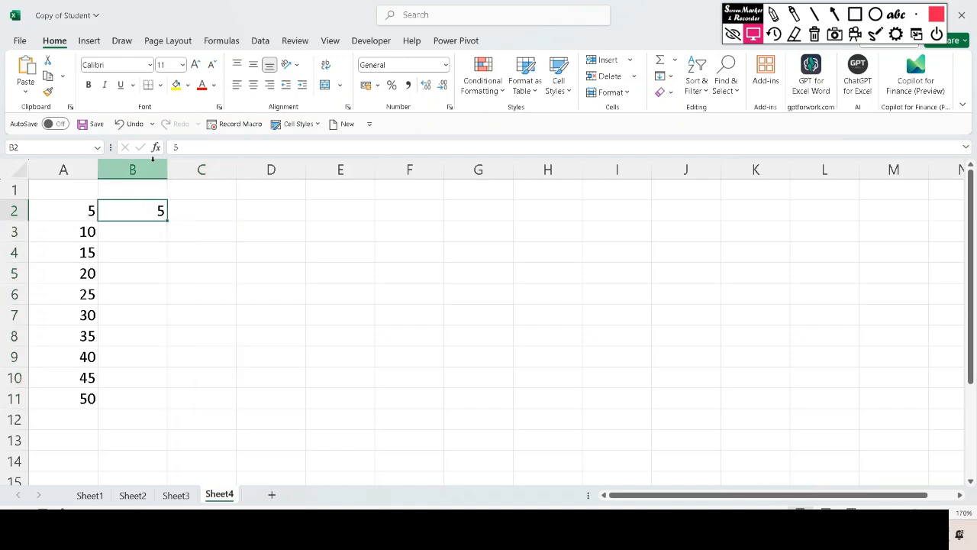
pyautogui.doubleClick(145, 211)
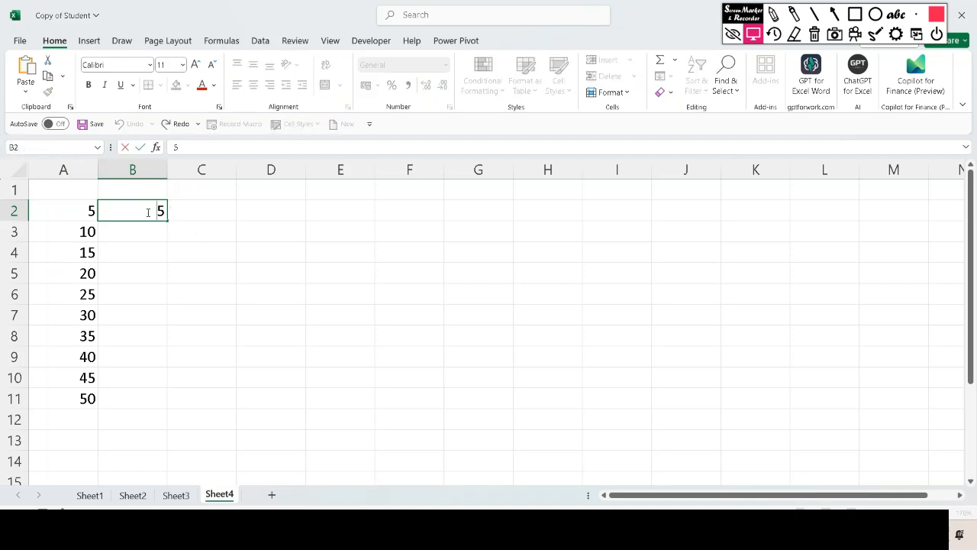
pyautogui.click(182, 210)
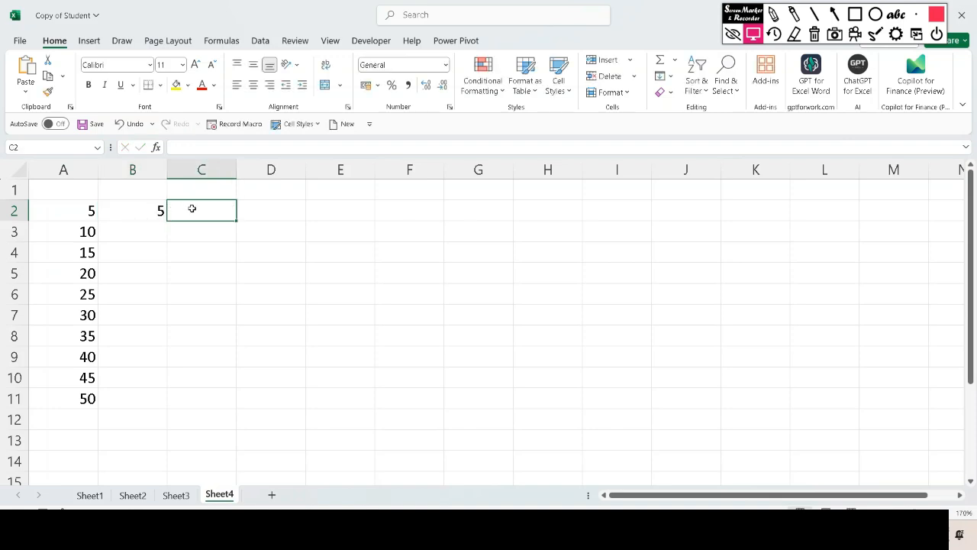
pyautogui.doubleClick(188, 211)
pyautogui.write('=')
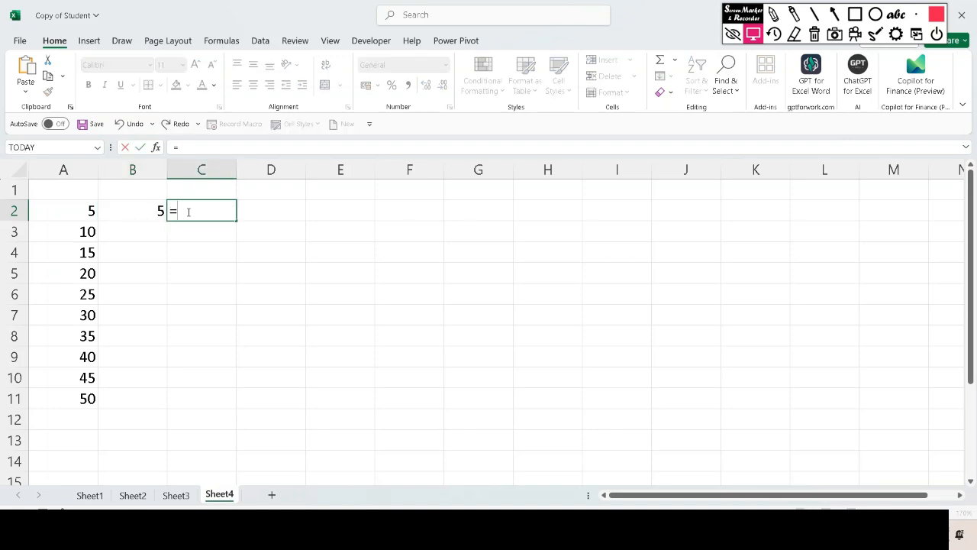
pyautogui.click(91, 210)
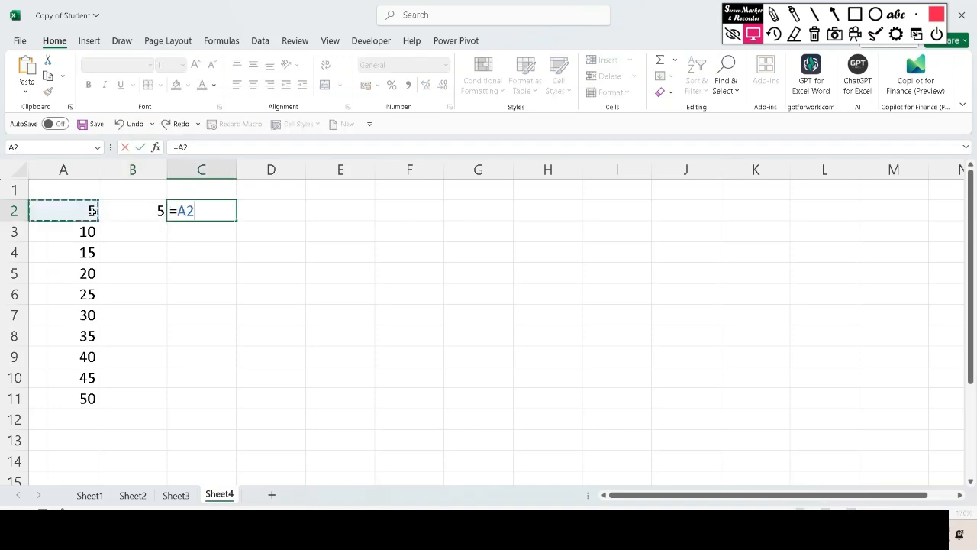
pyautogui.write('*')
pyautogui.click(132, 214)
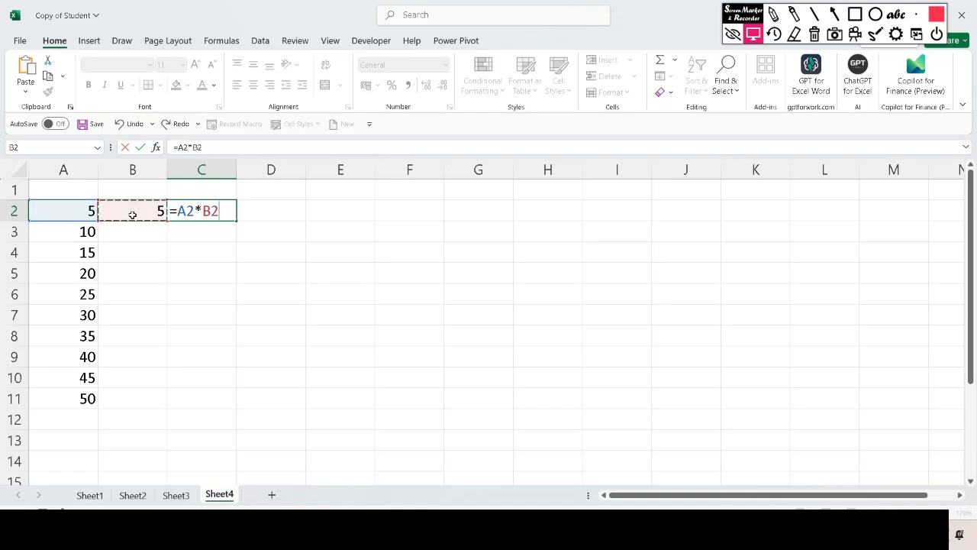
pyautogui.press('Return')
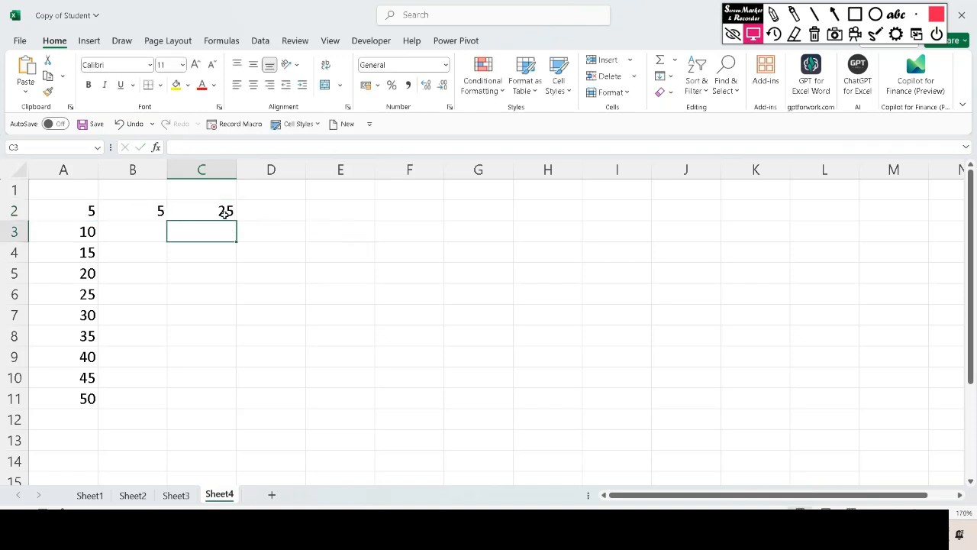
# - Make the B2 reference in the C2 formula absolute, so that it reads =A2*$B$2
pyautogui.click(225, 211)
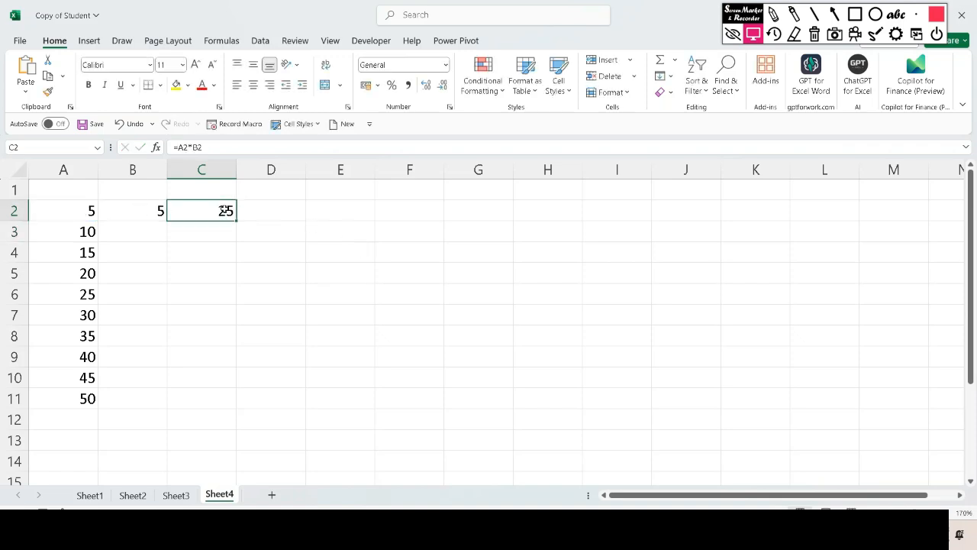
pyautogui.doubleClick(225, 211)
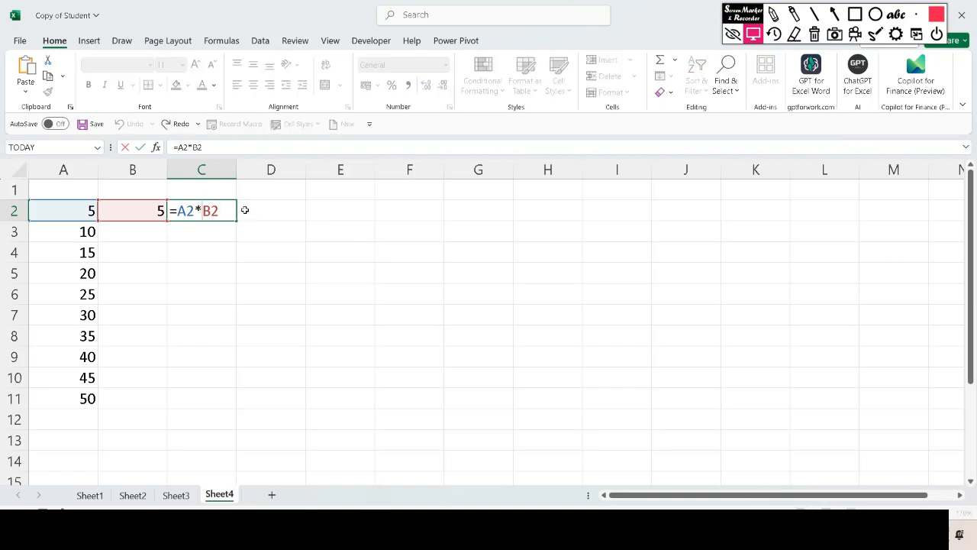
pyautogui.write('$B$')
pyautogui.press('Return')
# - Fill the C2 formula with the absolute reference down column C to C11
pyautogui.click(232, 211)
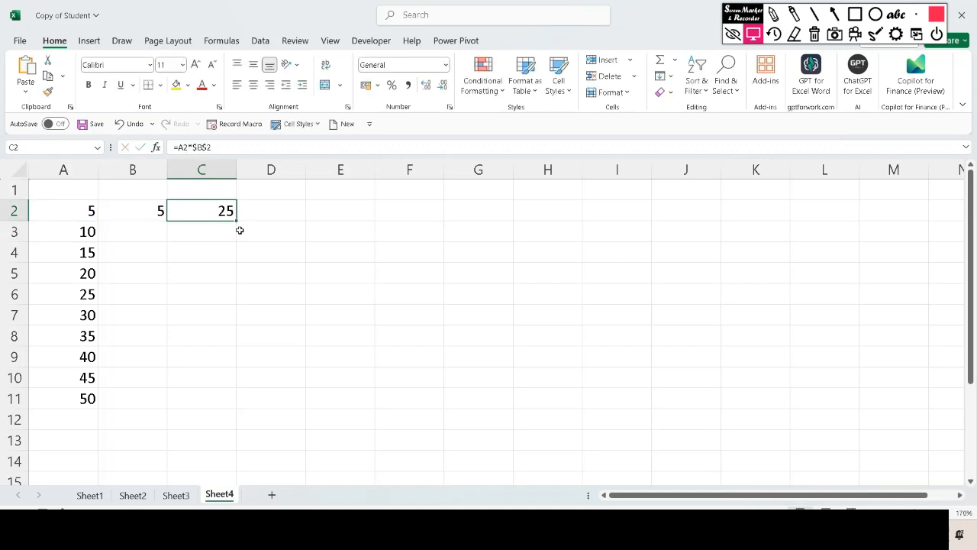
pyautogui.moveTo(236, 220); pyautogui.dragTo(228, 393)
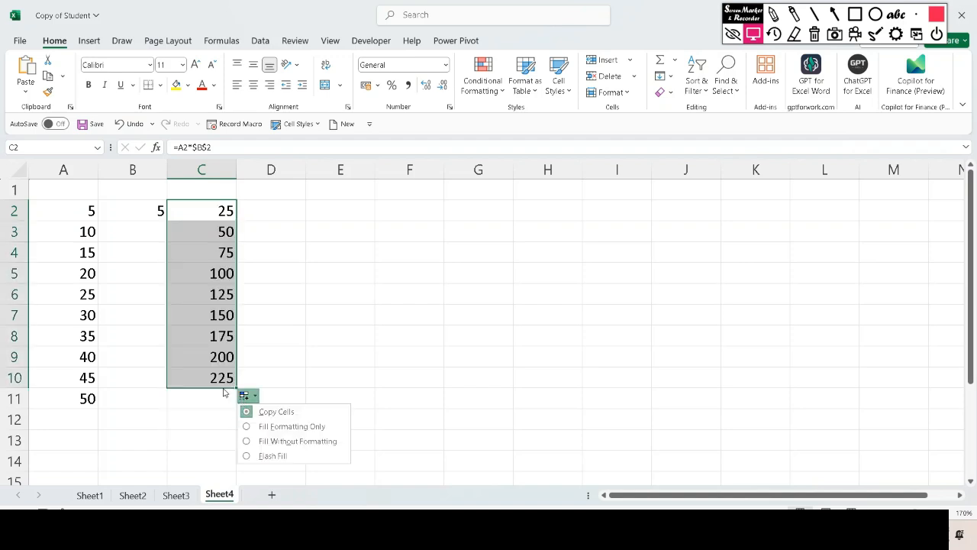
pyautogui.click(226, 385)
pyautogui.click(230, 380)
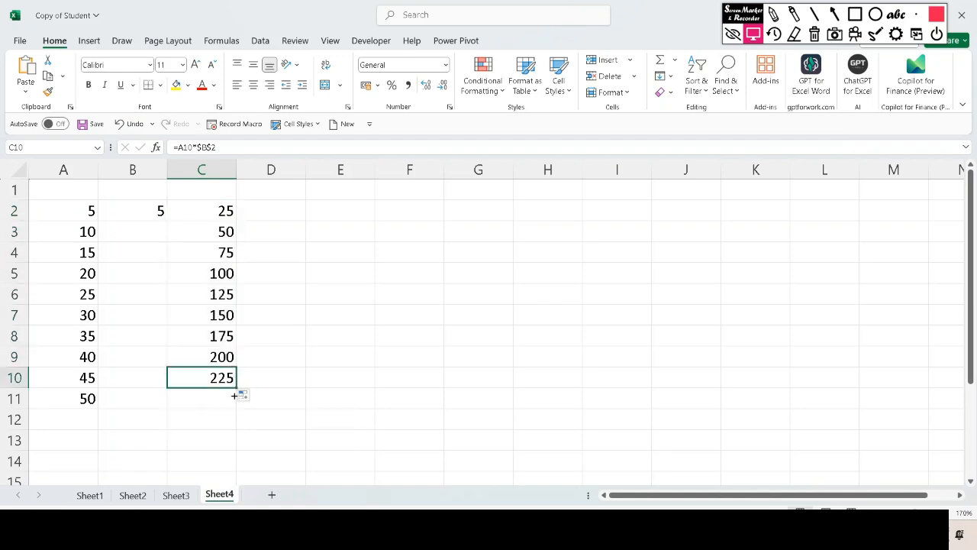
pyautogui.moveTo(235, 394); pyautogui.dragTo(236, 410)
pyautogui.click(308, 352)
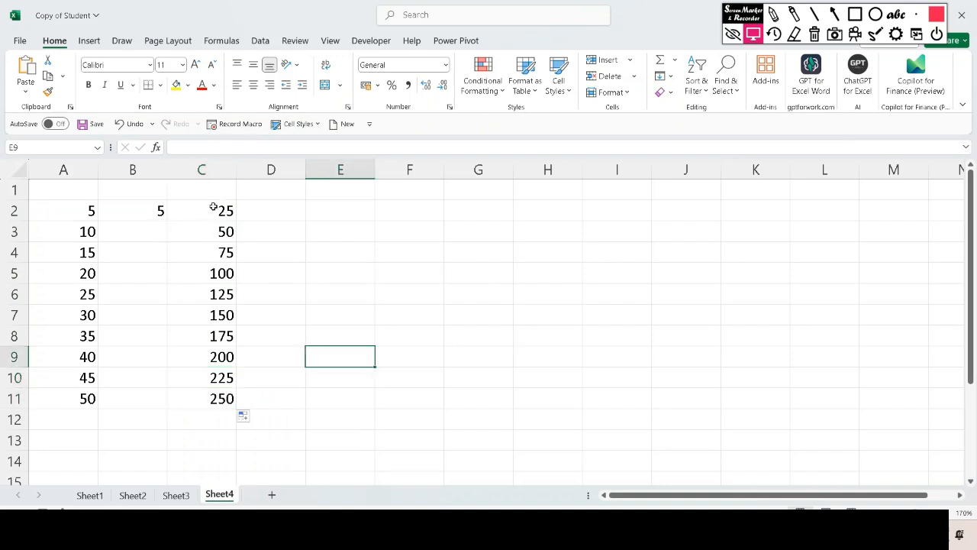
# - Examine the formulas in C2, C3 and C4 to see which cells each one references
pyautogui.click(155, 211)
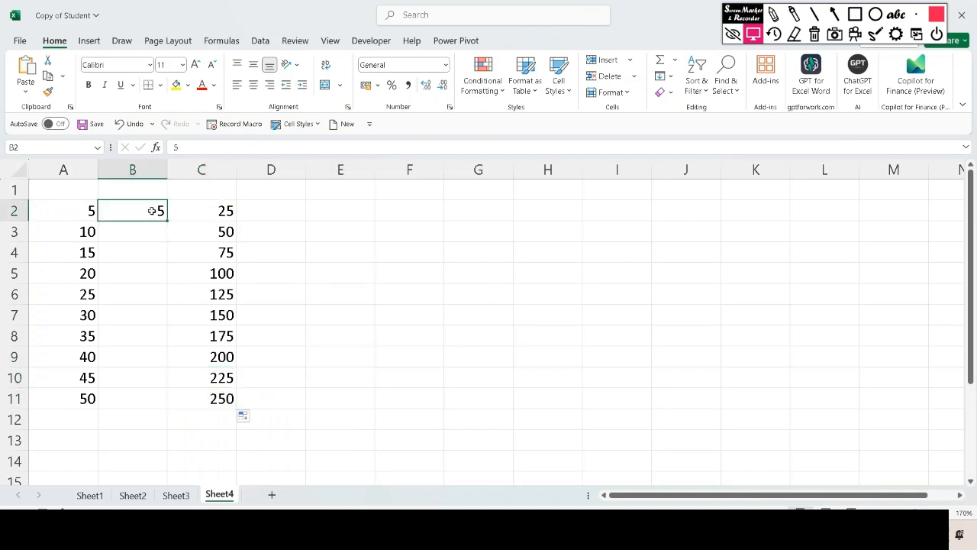
pyautogui.click(227, 213)
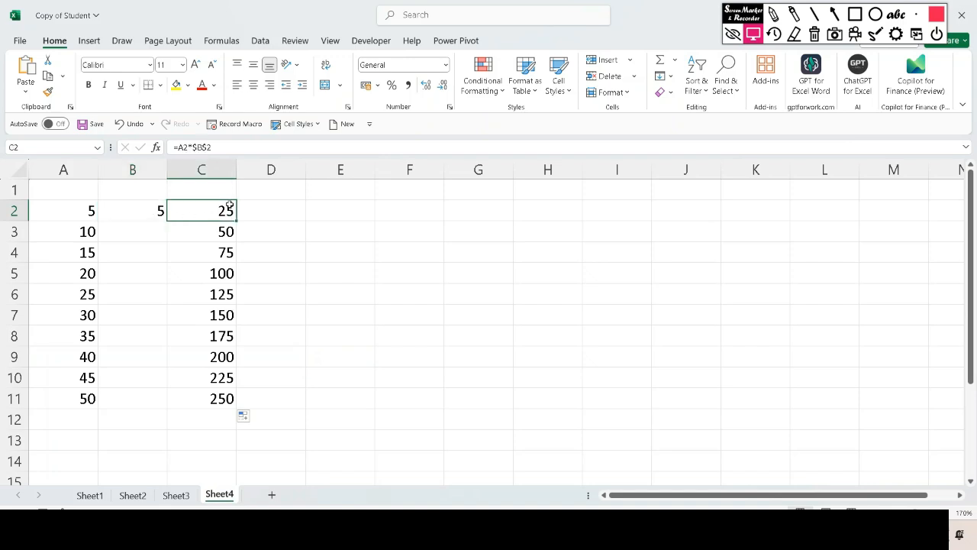
pyautogui.doubleClick(226, 212)
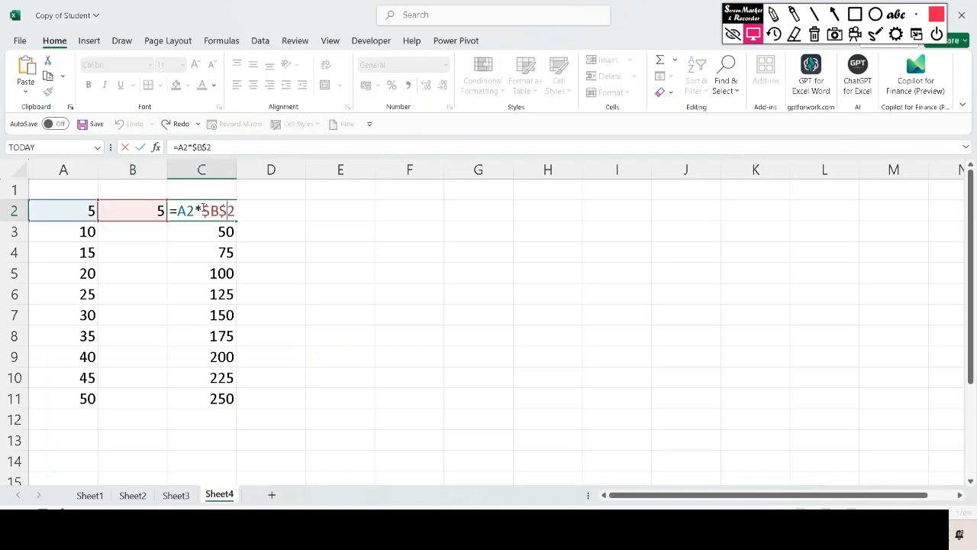
pyautogui.moveTo(203, 210); pyautogui.dragTo(236, 207)
pyautogui.press('Return')
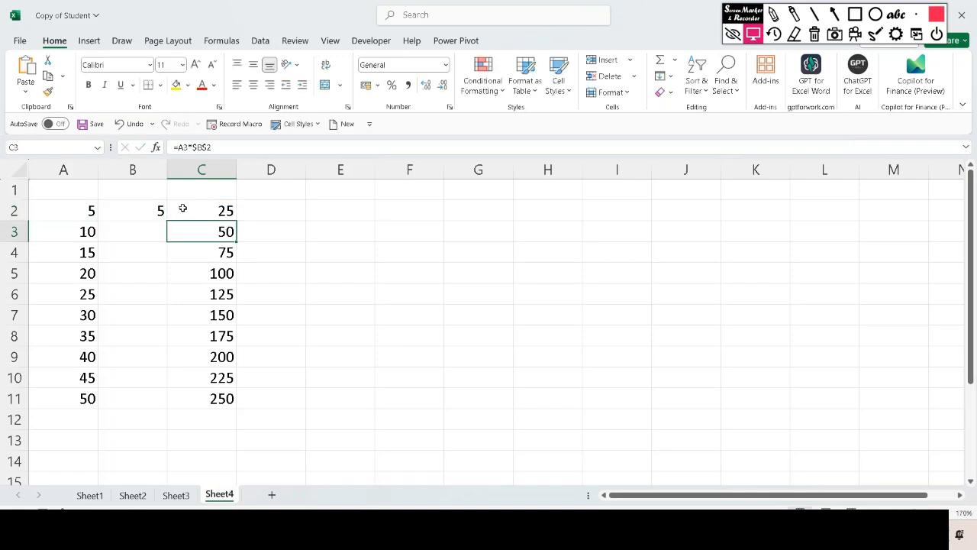
pyautogui.doubleClick(202, 229)
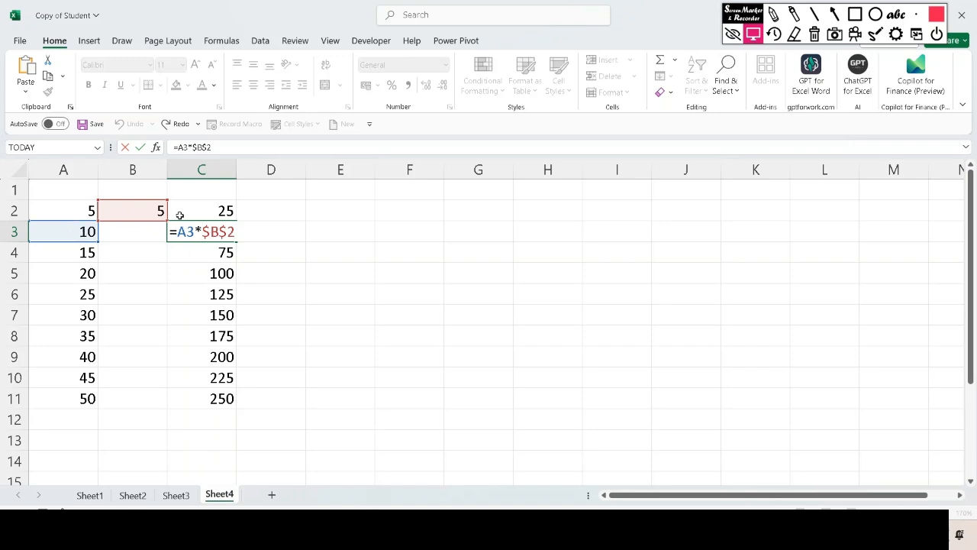
pyautogui.press('Return')
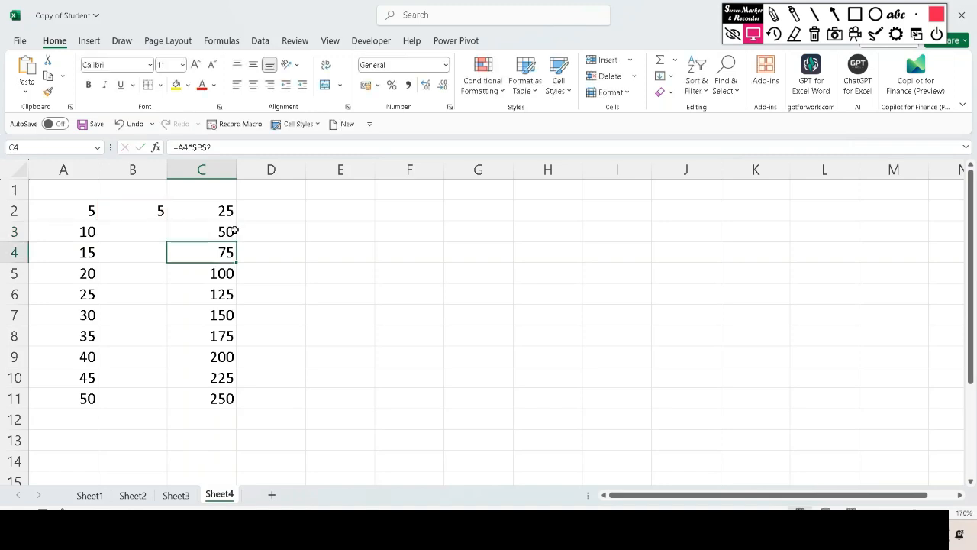
pyautogui.doubleClick(217, 257)
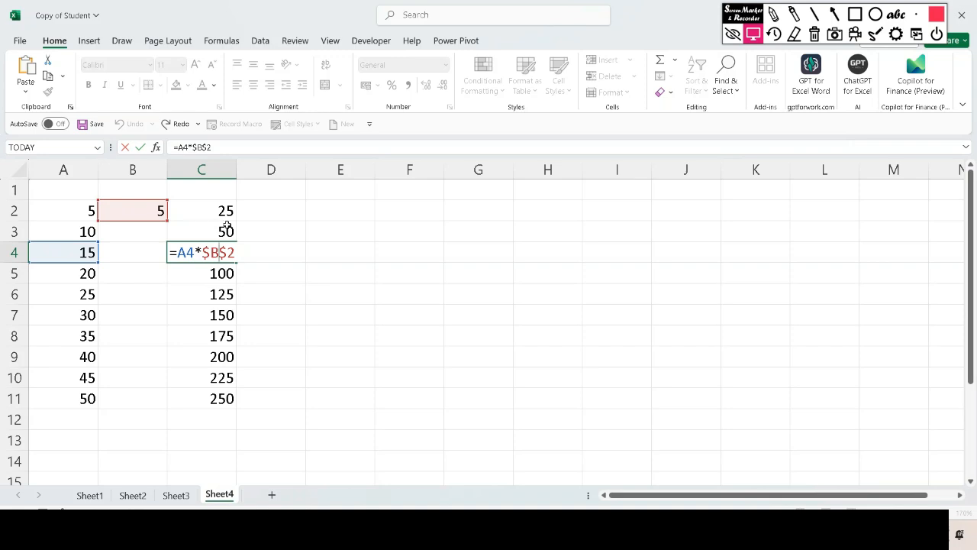
pyautogui.press('Return')
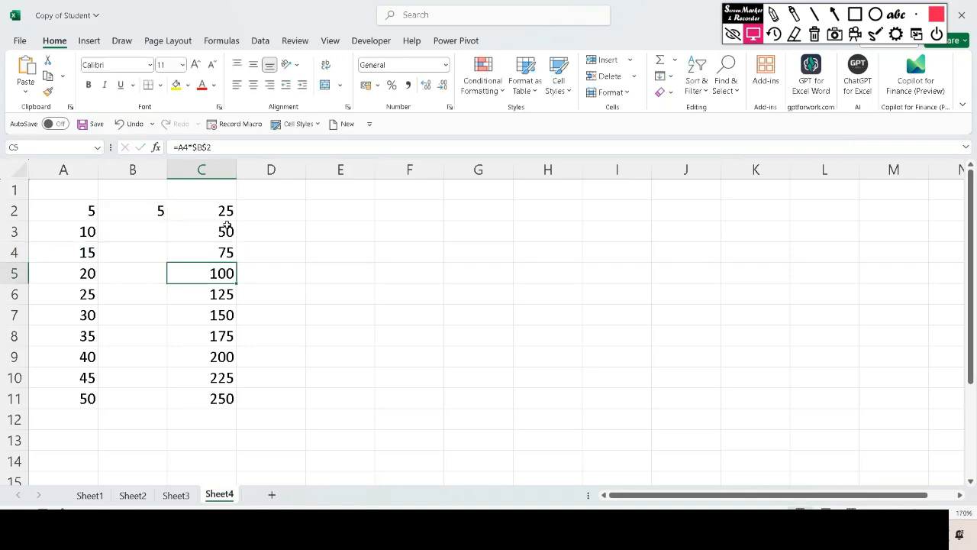
# - Enter the title Absolute Addressing in cell A1
pyautogui.click(87, 187)
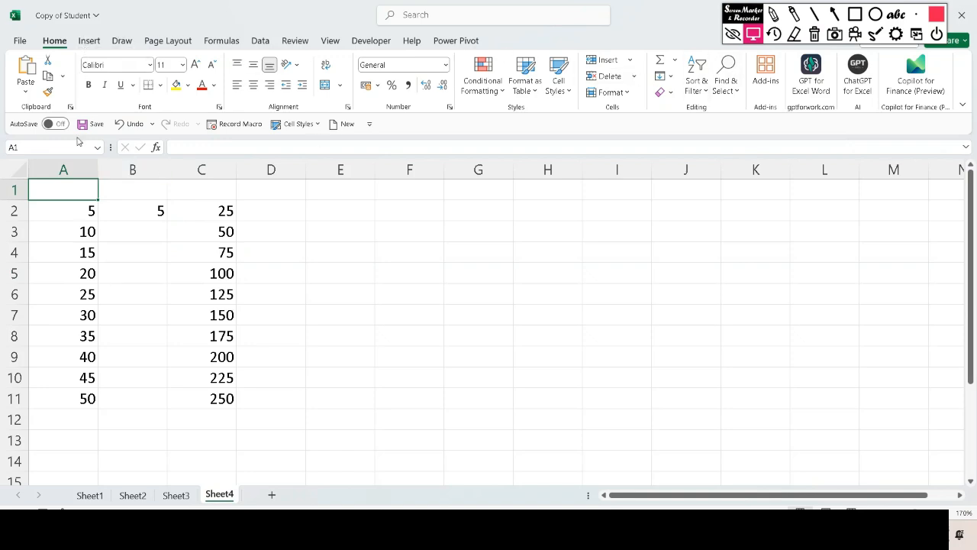
pyautogui.write('A')
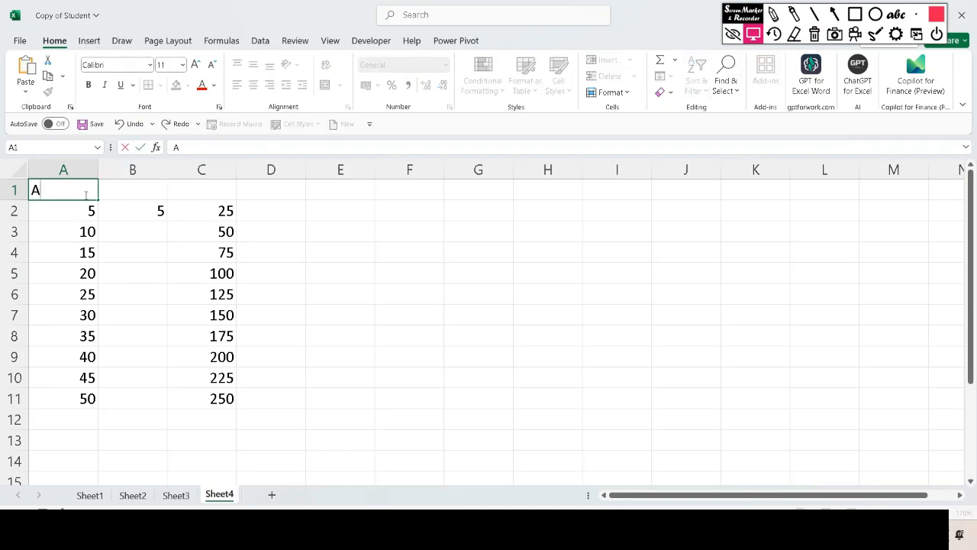
pyautogui.write('bsolute A')
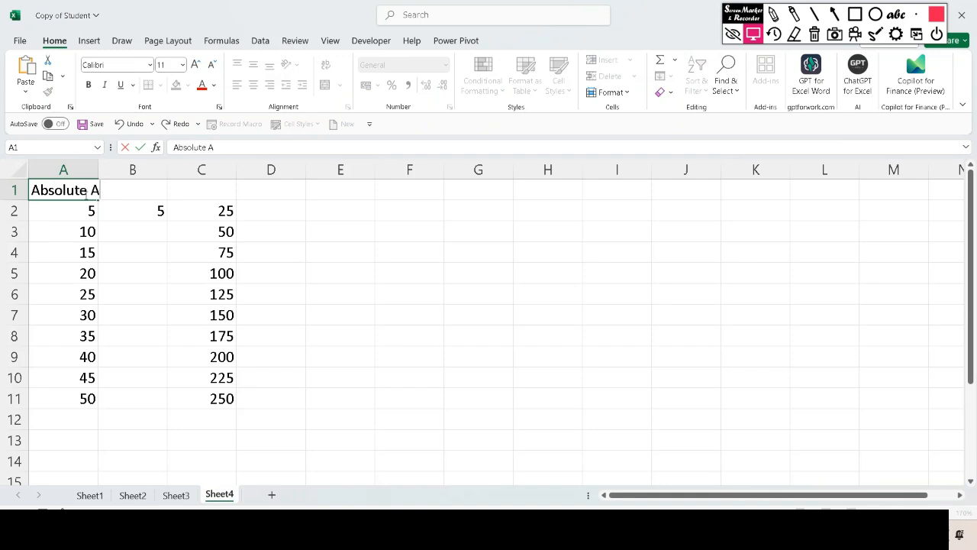
pyautogui.write('ddressing')
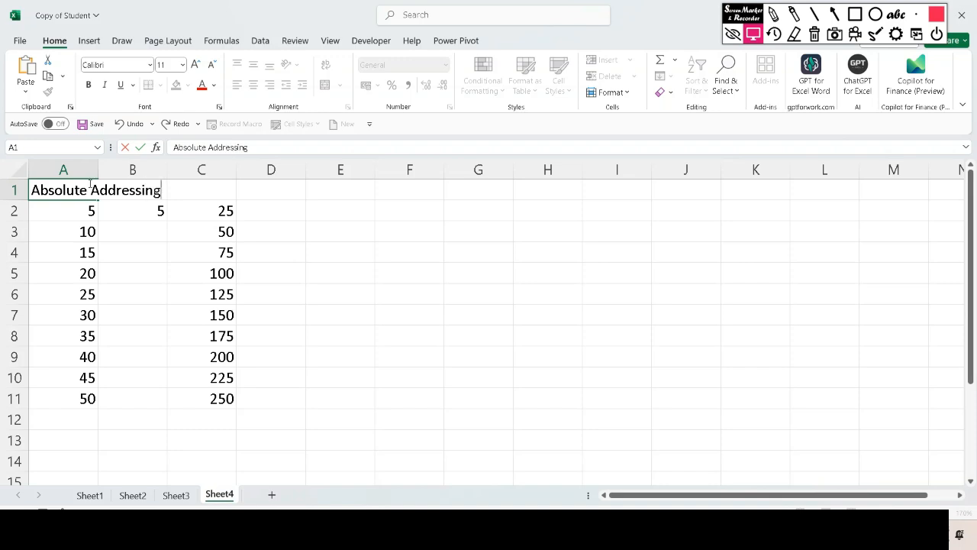
pyautogui.press('Return')
# - Merge and center the Absolute Addressing title across A1:C1
pyautogui.moveTo(90, 185); pyautogui.dragTo(215, 186)
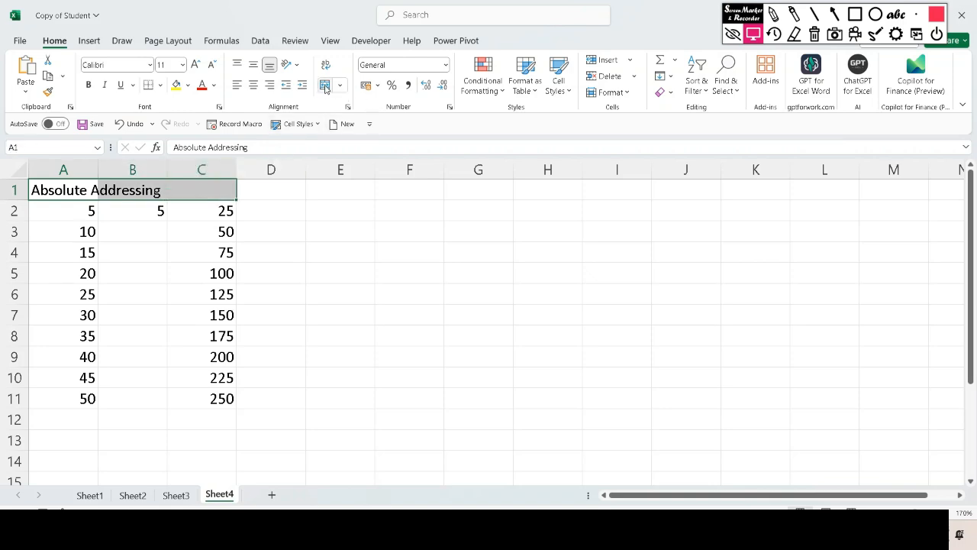
pyautogui.click(356, 207)
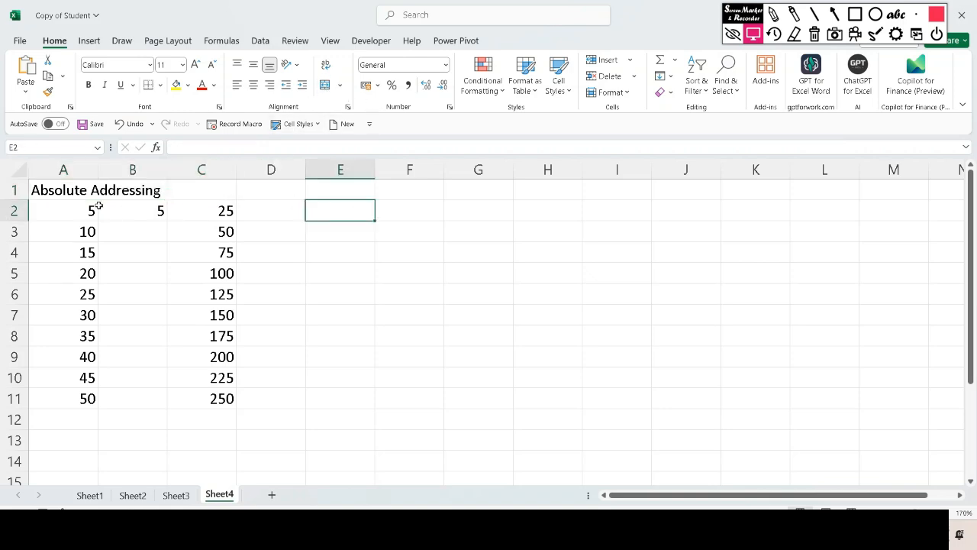
pyautogui.moveTo(74, 188); pyautogui.dragTo(192, 190)
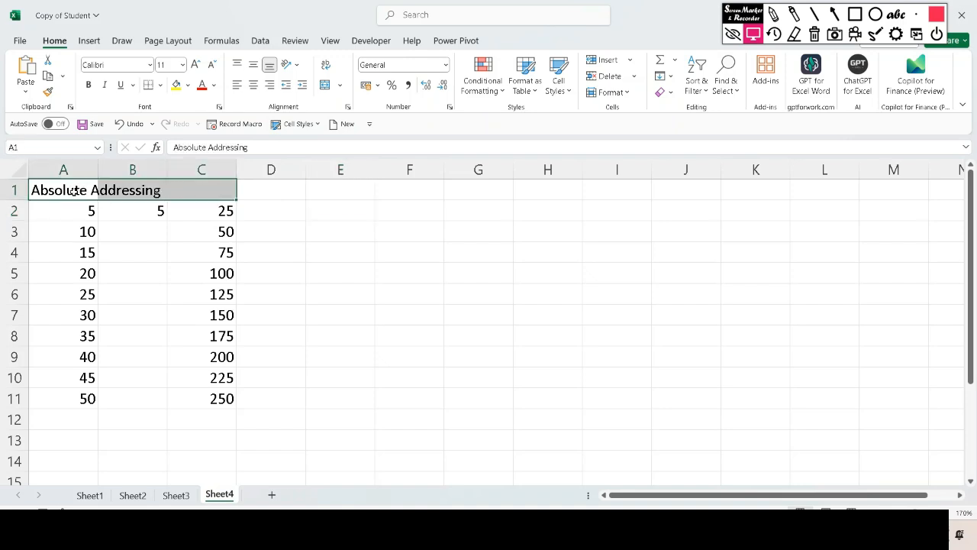
pyautogui.click(156, 193)
pyautogui.moveTo(55, 191); pyautogui.dragTo(193, 195)
pyautogui.click(326, 87)
pyautogui.click(319, 203)
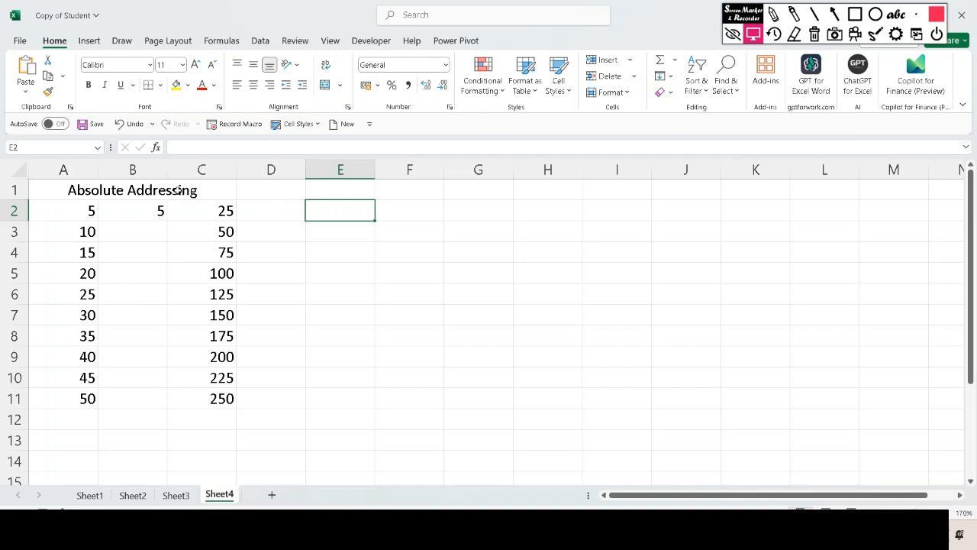
# - Undo the merge of the title cells A1:C1
pyautogui.click(75, 189)
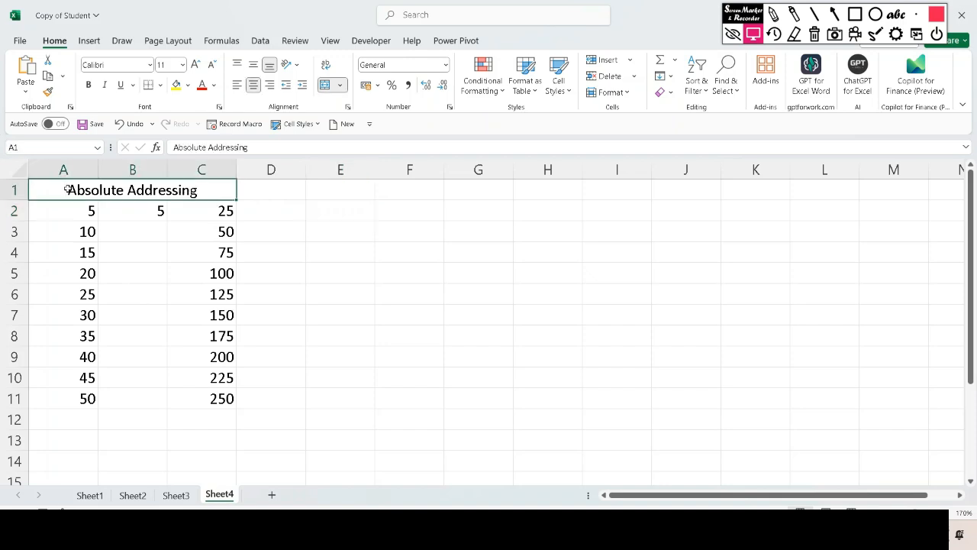
pyautogui.hotkey('ctrl', 'z')
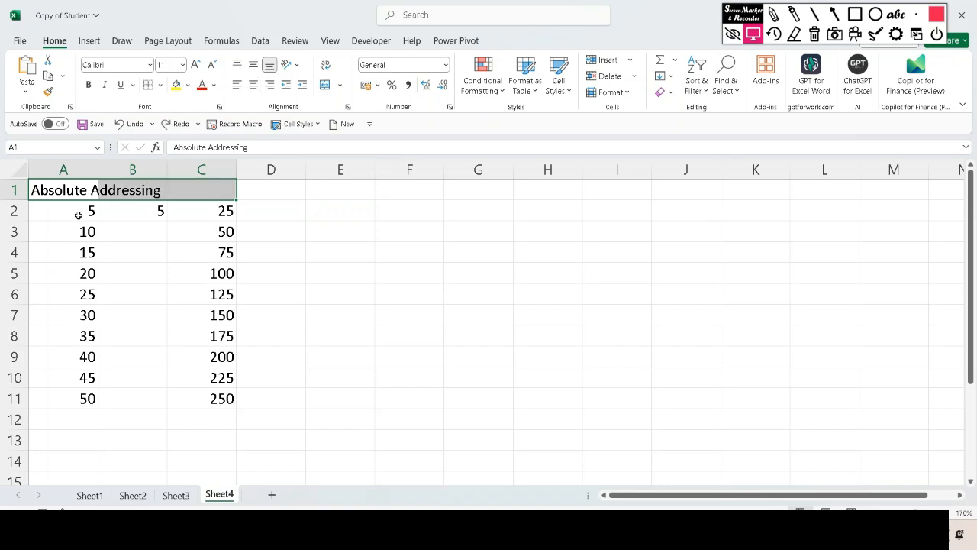
pyautogui.click(272, 359)
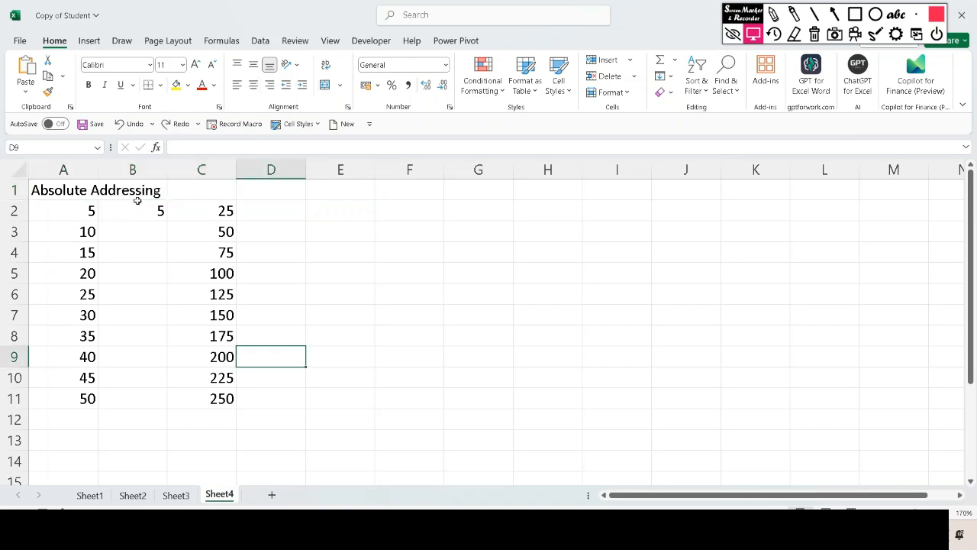
# - Reapply Merge & Center to the title range A1:C1 and select the merged cell
pyautogui.moveTo(58, 191); pyautogui.dragTo(191, 186)
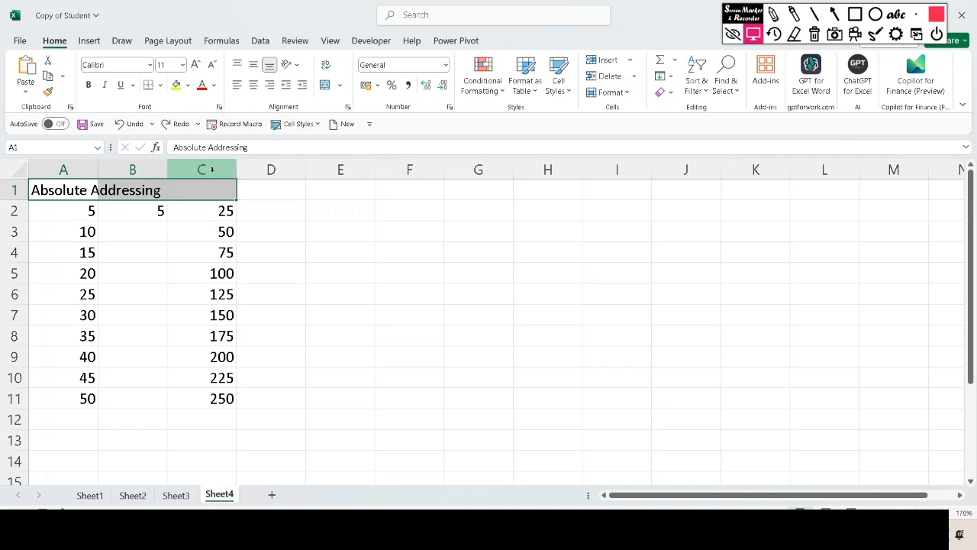
pyautogui.click(326, 87)
pyautogui.click(307, 203)
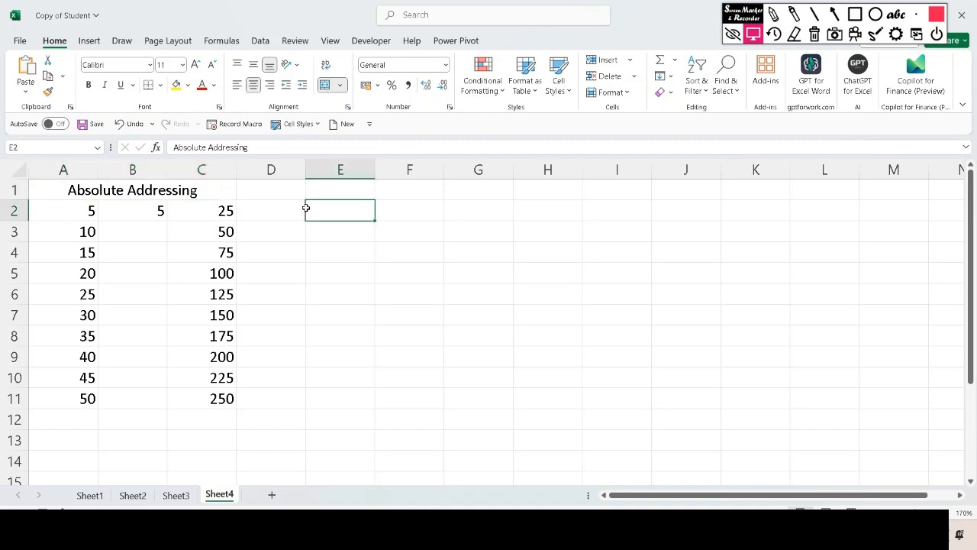
pyautogui.click(77, 190)
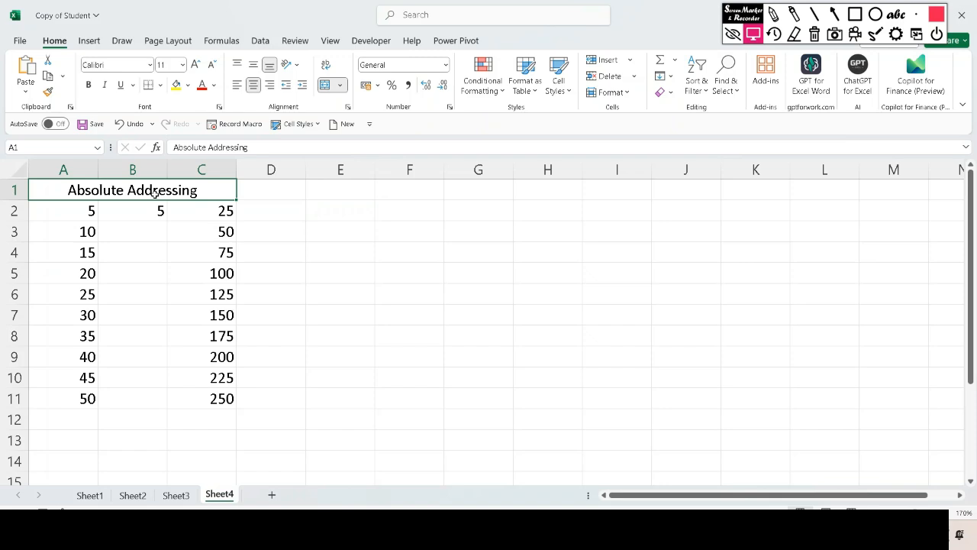
# - Color the Absolute Addressing title red and set its font size to 14
pyautogui.click(201, 84)
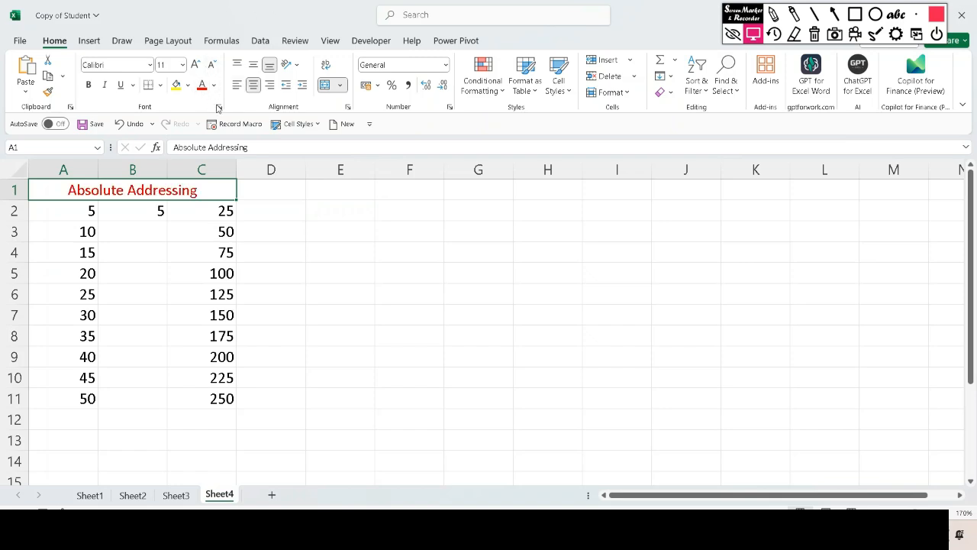
pyautogui.click(195, 65)
pyautogui.click(196, 66)
pyautogui.click(195, 65)
pyautogui.click(196, 66)
pyautogui.click(196, 66)
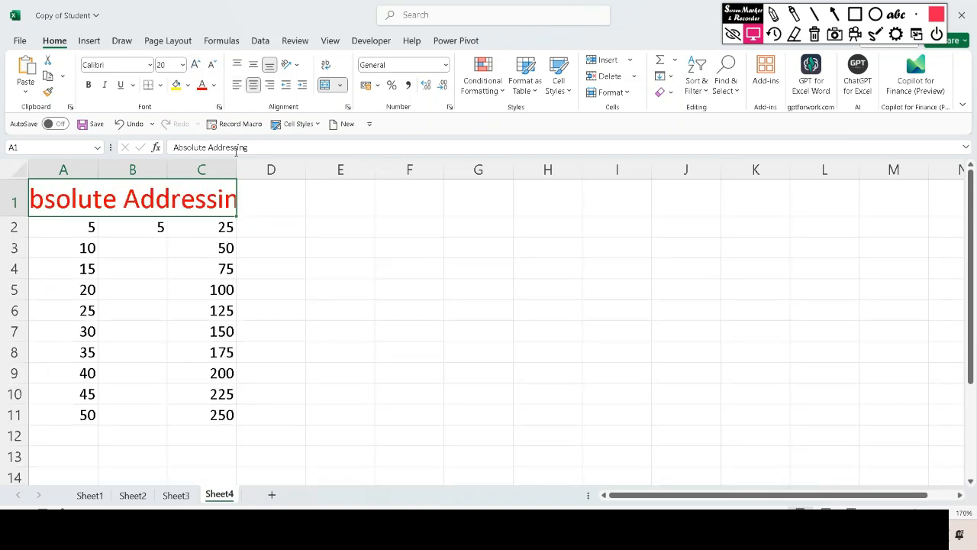
pyautogui.click(212, 66)
pyautogui.click(213, 66)
pyautogui.click(213, 66)
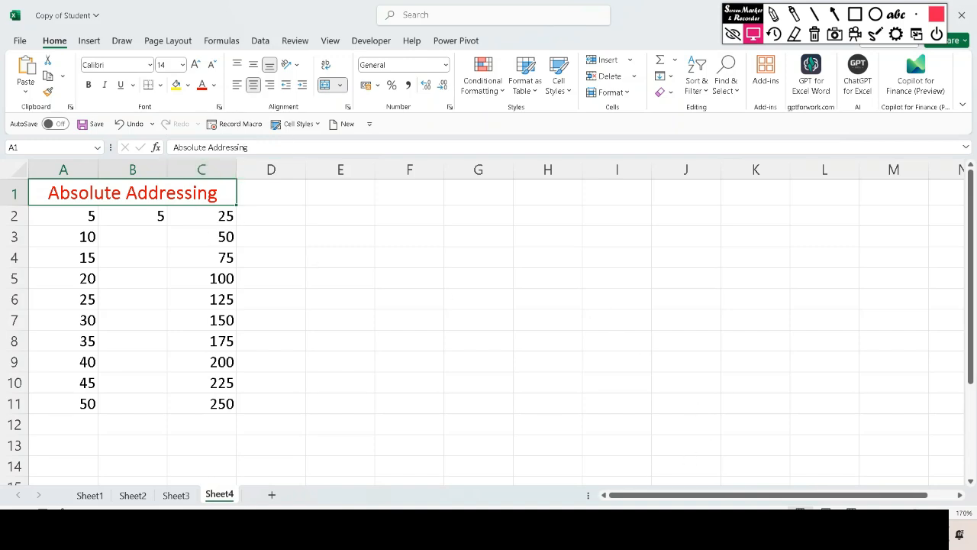
# - Switch to the Excel EBook Part I PDF in the browser and review page 1, from the interface walkthrough to creating and opening workbooks
pyautogui.click(437, 532)
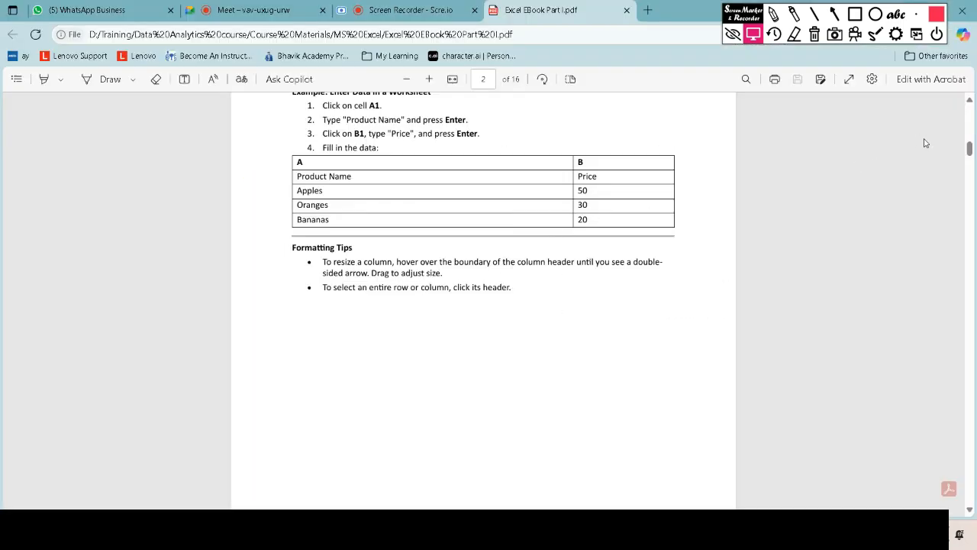
pyautogui.scroll(-4, 939, 146)
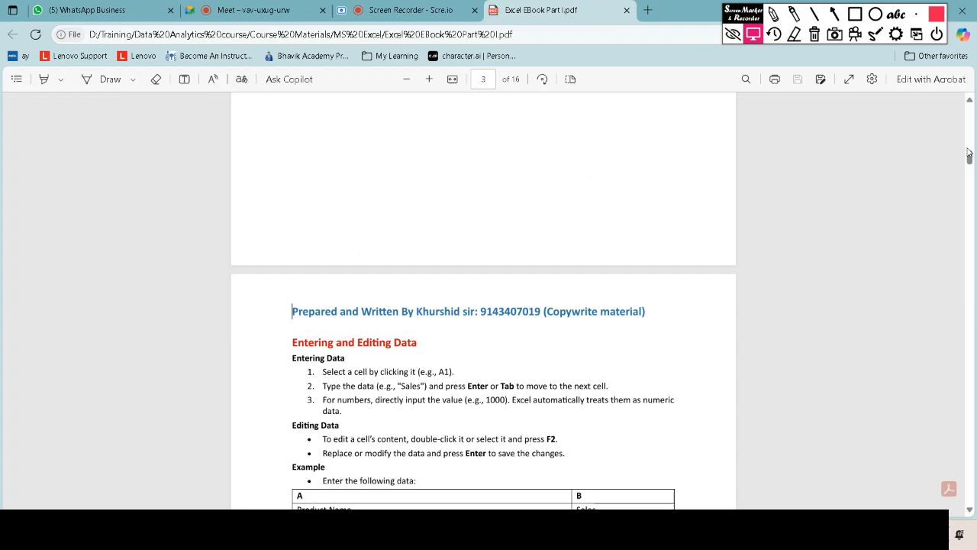
pyautogui.moveTo(968, 153); pyautogui.dragTo(970, 110)
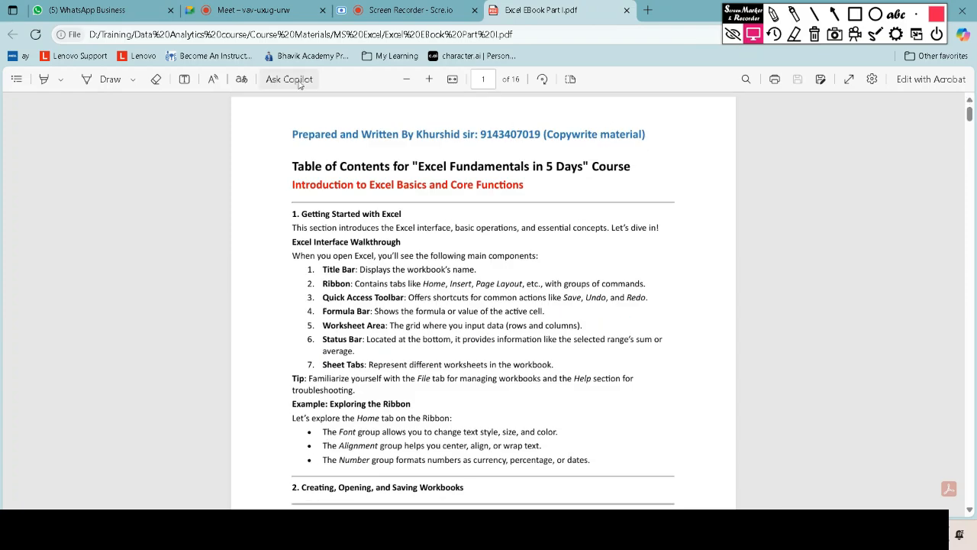
pyautogui.click(429, 79)
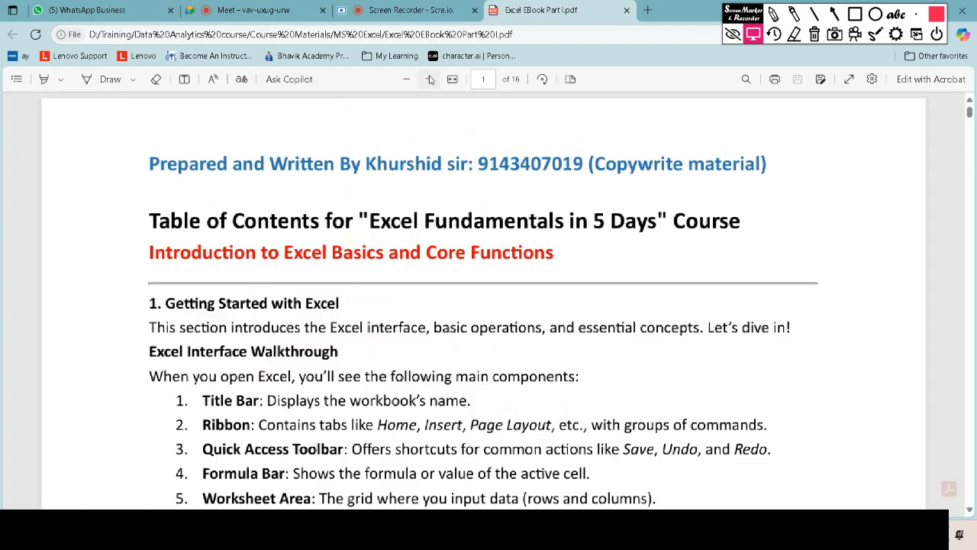
pyautogui.click(429, 78)
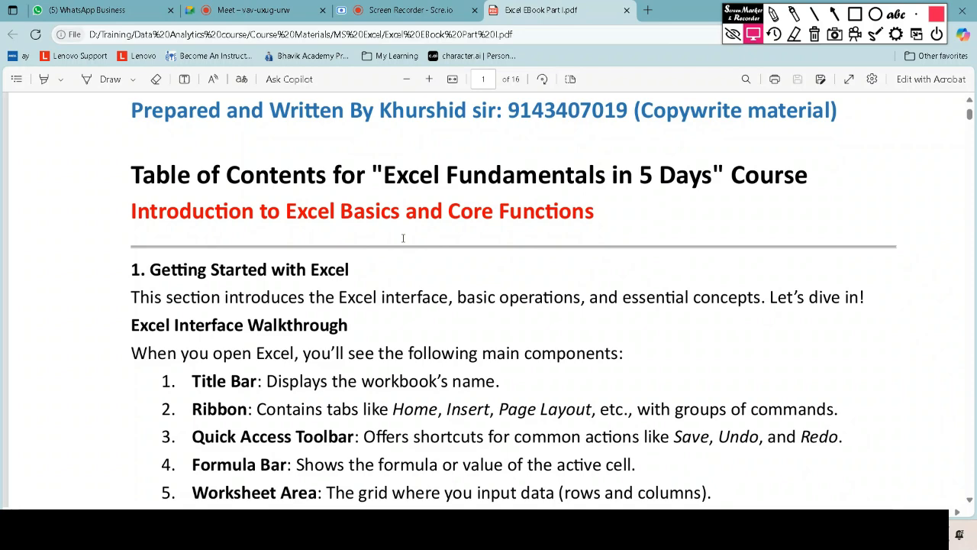
pyautogui.scroll(-2, 403, 238)
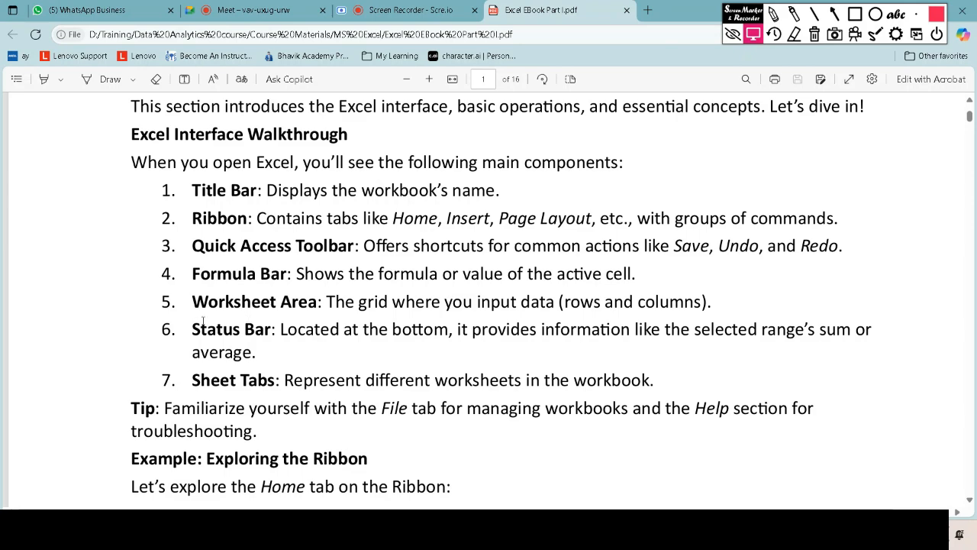
pyautogui.scroll(-2, 234, 375)
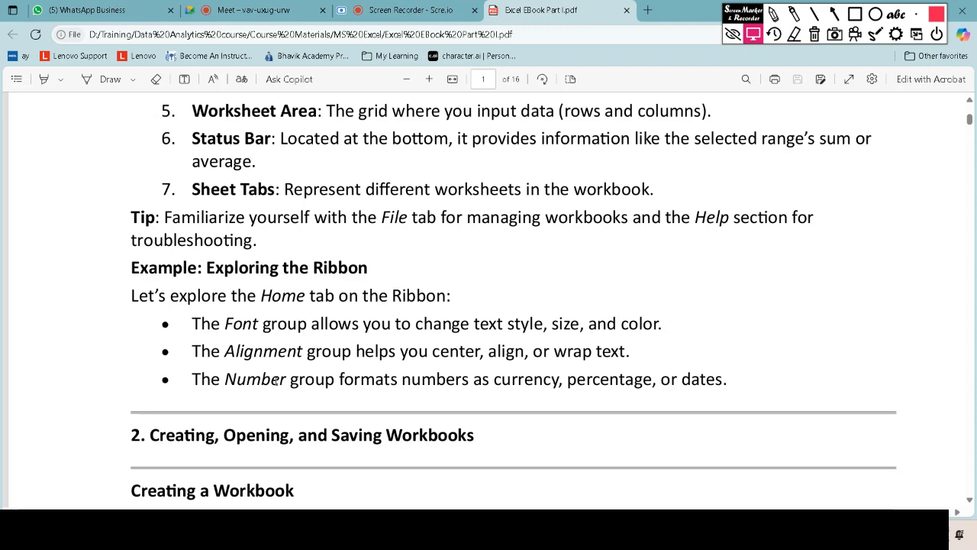
pyautogui.scroll(-2, 356, 381)
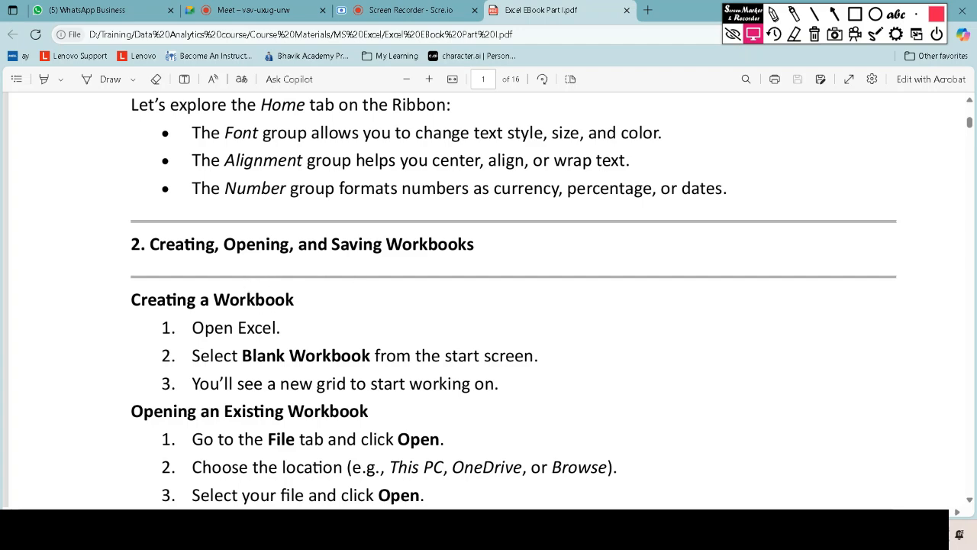
# - Return to Excel and save a copy of the workbook to the Desktop as Student
pyautogui.hotkey('alt', 'Tab')
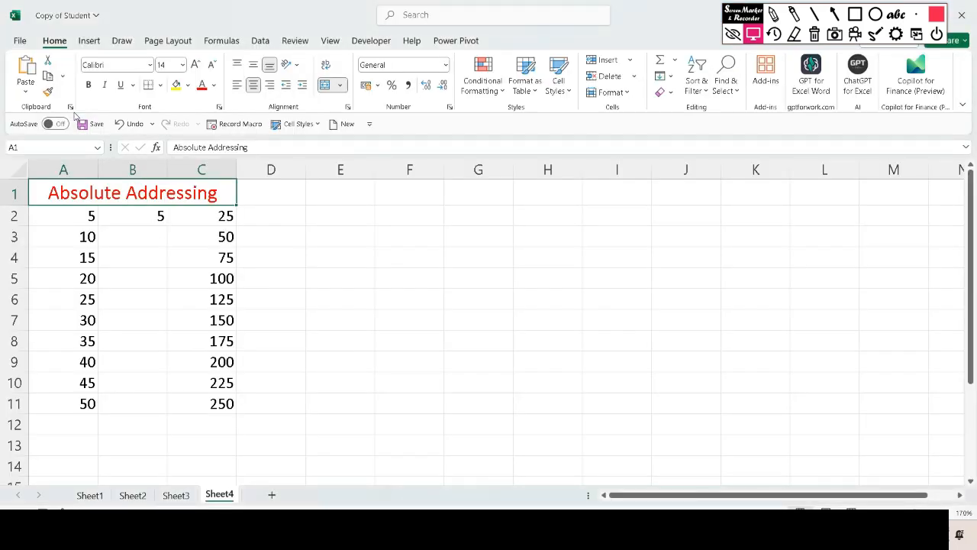
pyautogui.click(19, 43)
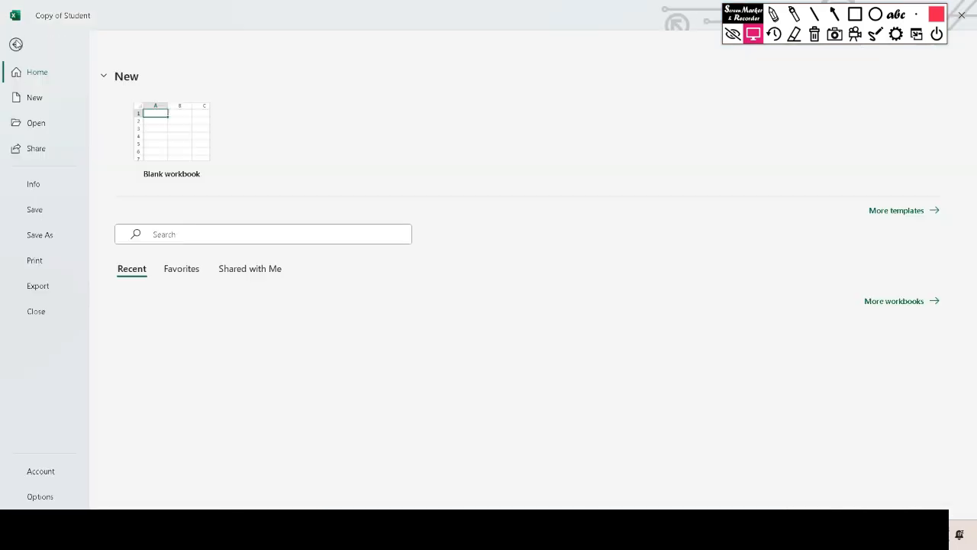
pyautogui.click(38, 237)
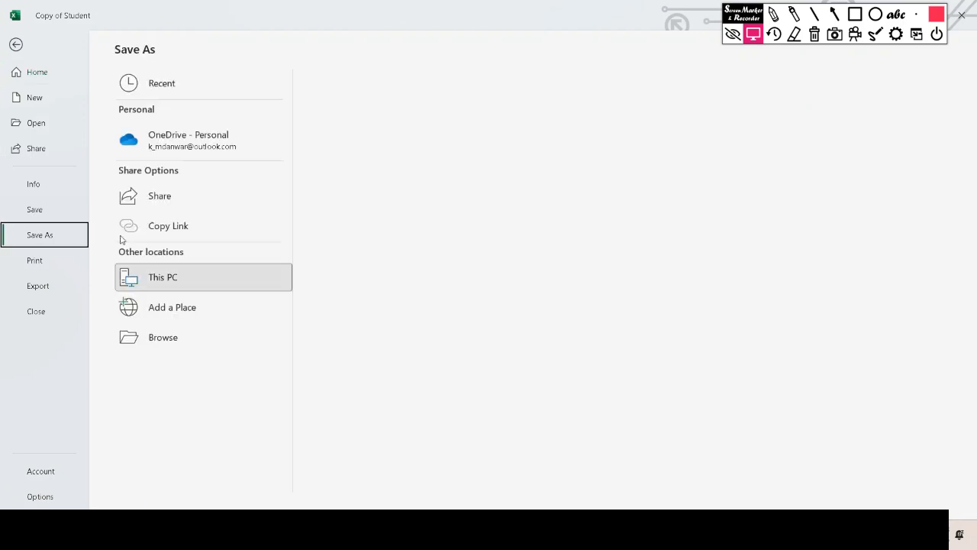
pyautogui.click(169, 338)
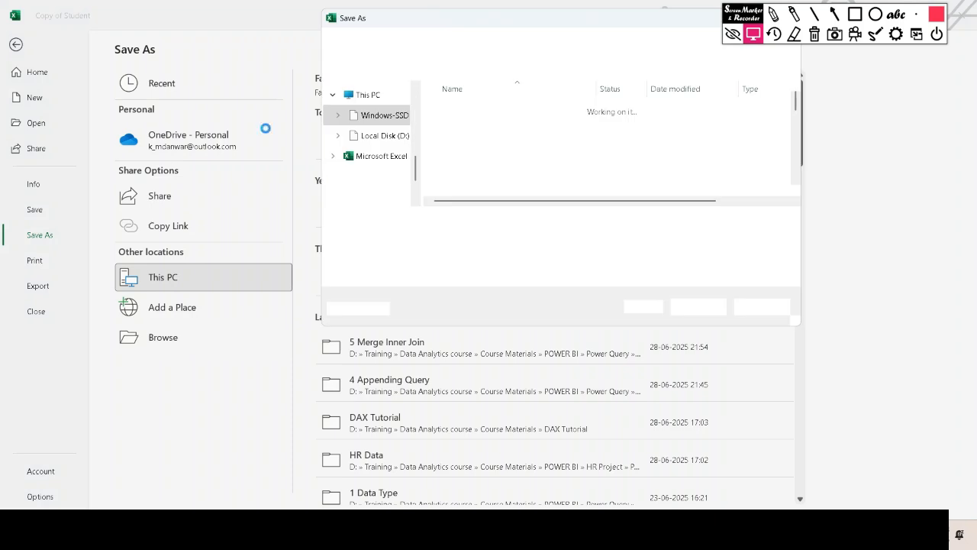
pyautogui.scroll(3, 372, 141)
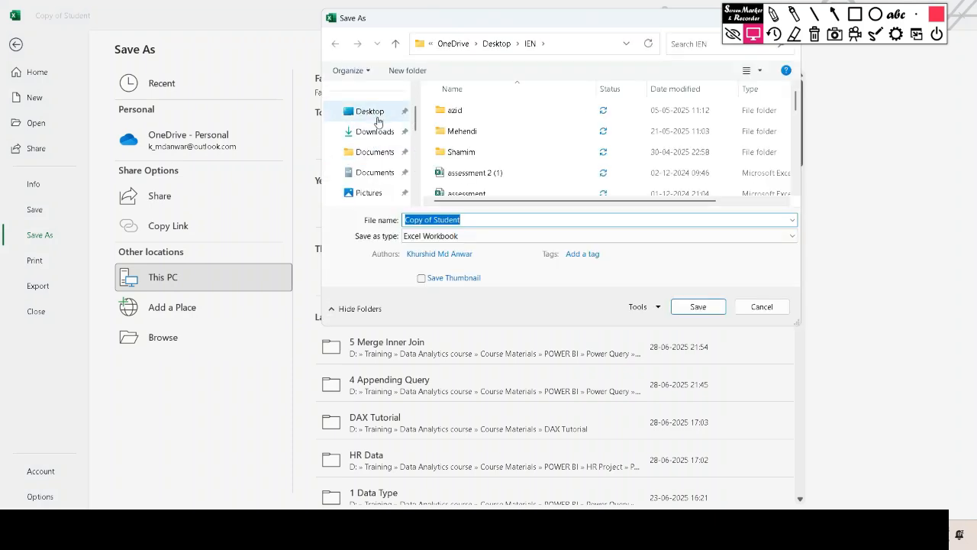
pyautogui.click(370, 112)
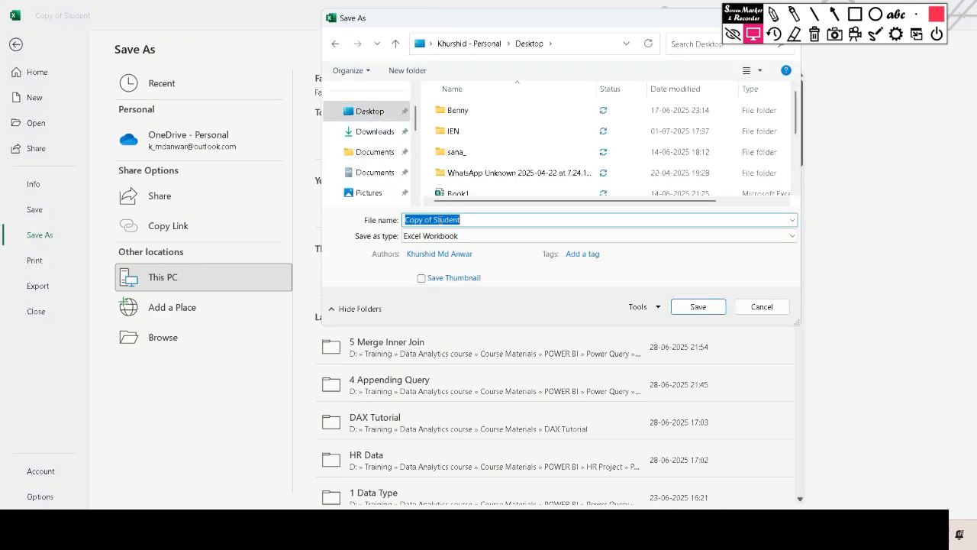
pyautogui.write('Stude')
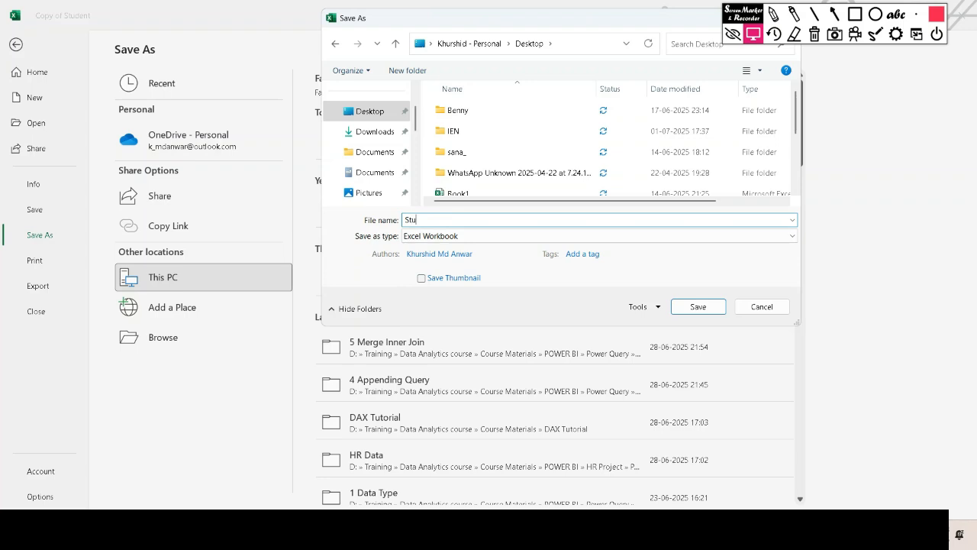
pyautogui.write('nt')
pyautogui.press('Return')
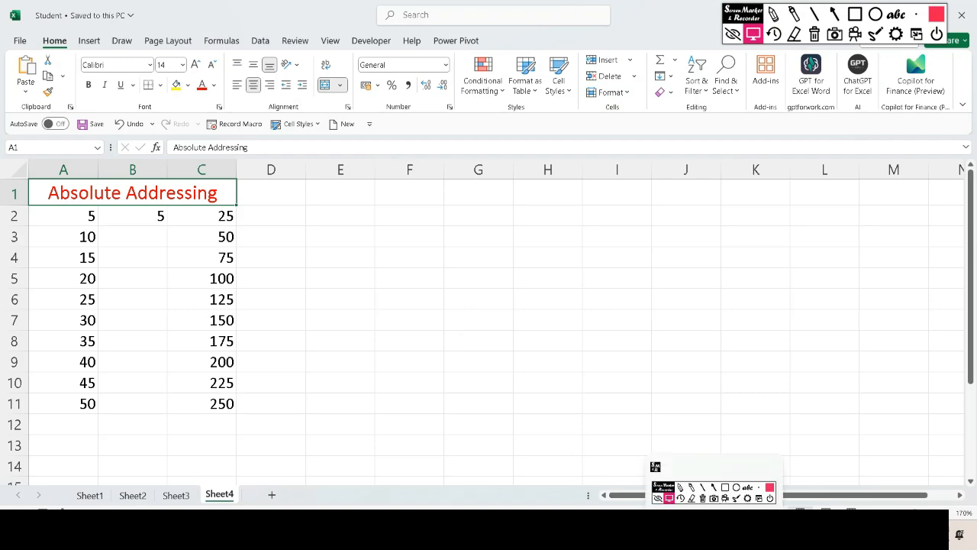
# - Review the eBook's section on saving a workbook in the browser, selecting its Save As text, and compare it with Excel's file commands
pyautogui.moveTo(603, 533)
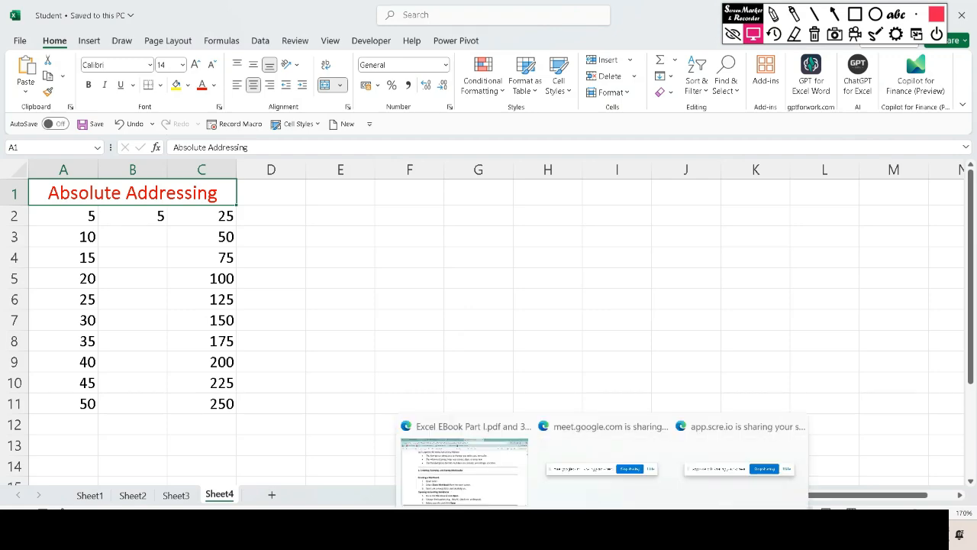
pyautogui.click(491, 486)
pyautogui.scroll(-1, 412, 306)
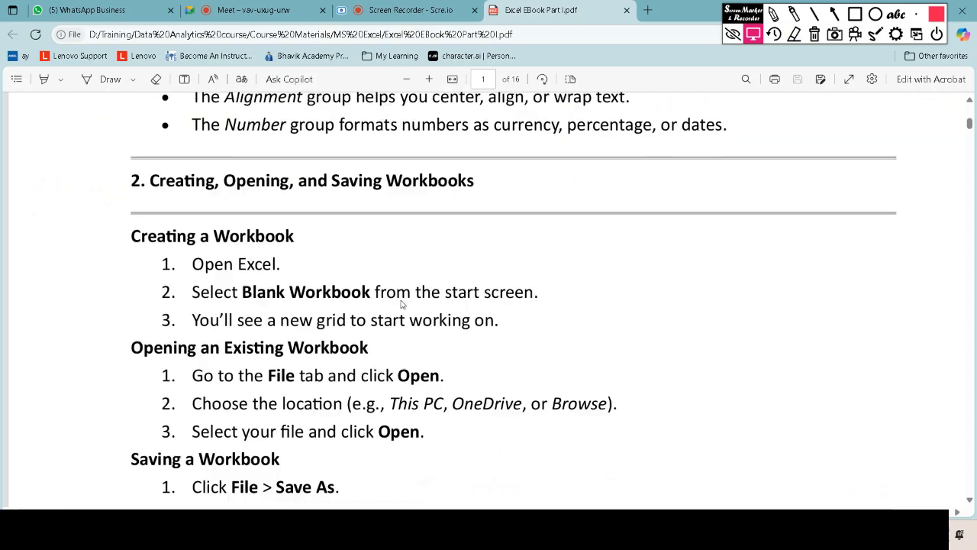
pyautogui.scroll(-10, 297, 287)
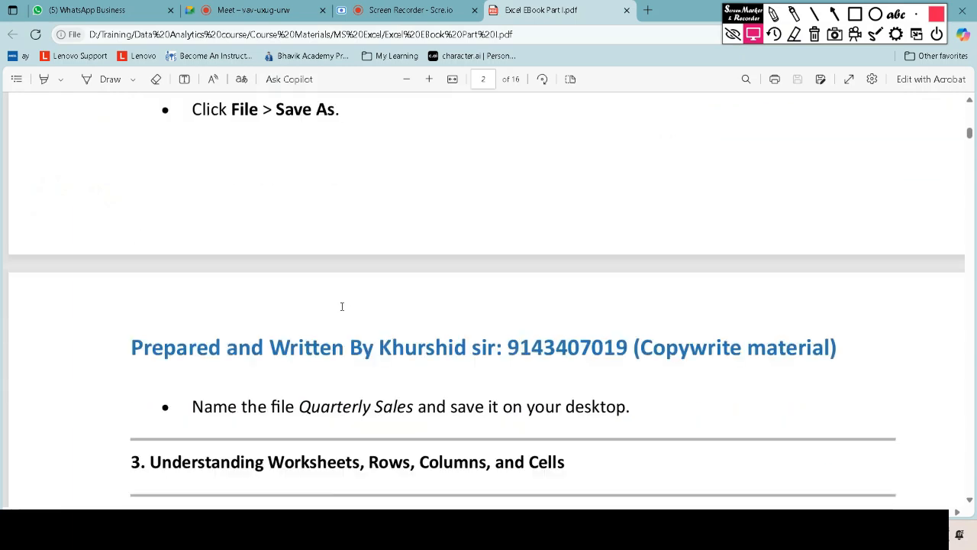
pyautogui.scroll(-2, 342, 306)
pyautogui.scroll(8, 342, 306)
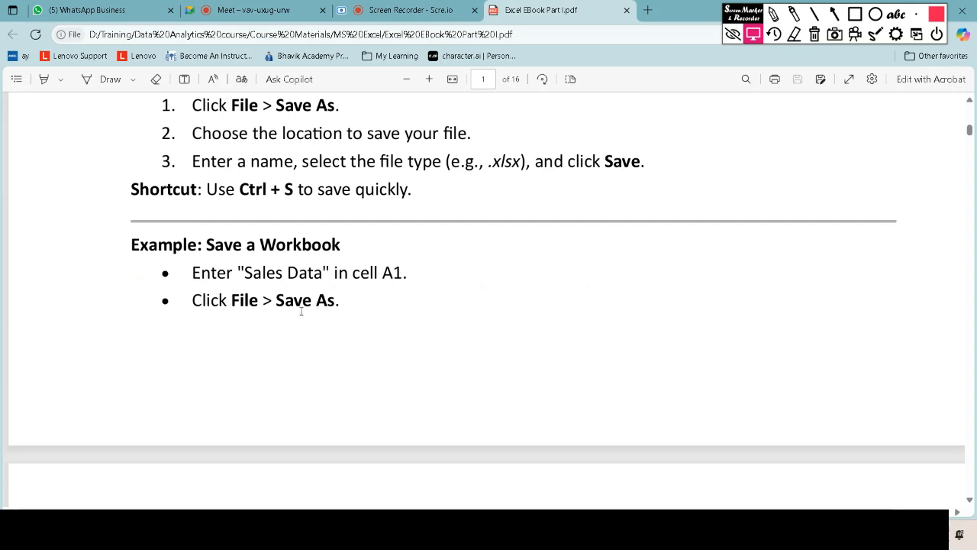
pyautogui.moveTo(277, 300); pyautogui.dragTo(336, 303)
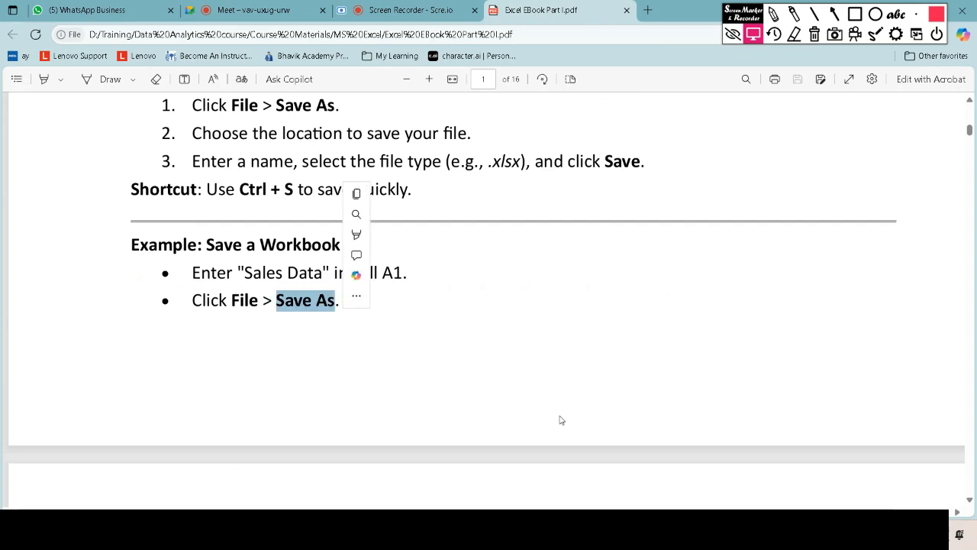
pyautogui.hotkey('alt', 'Tab')
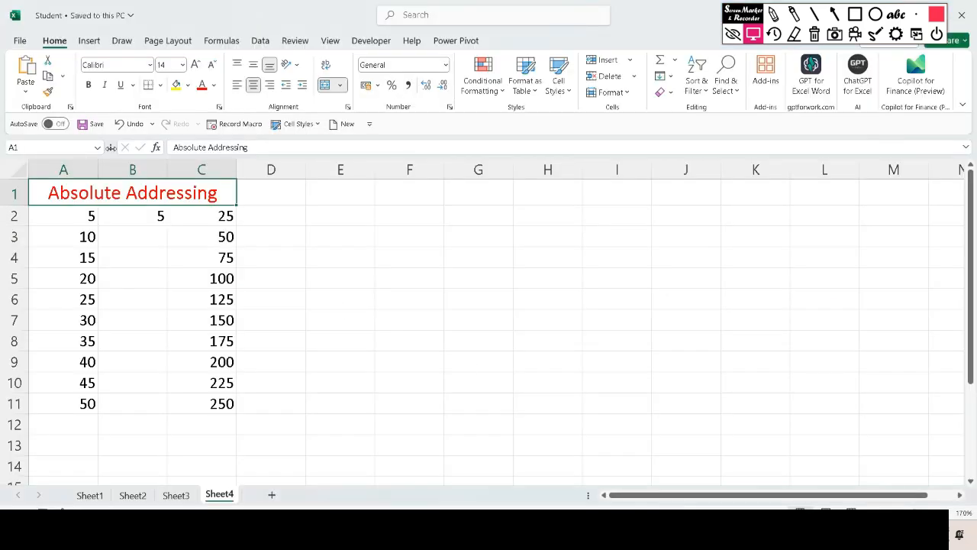
pyautogui.click(23, 40)
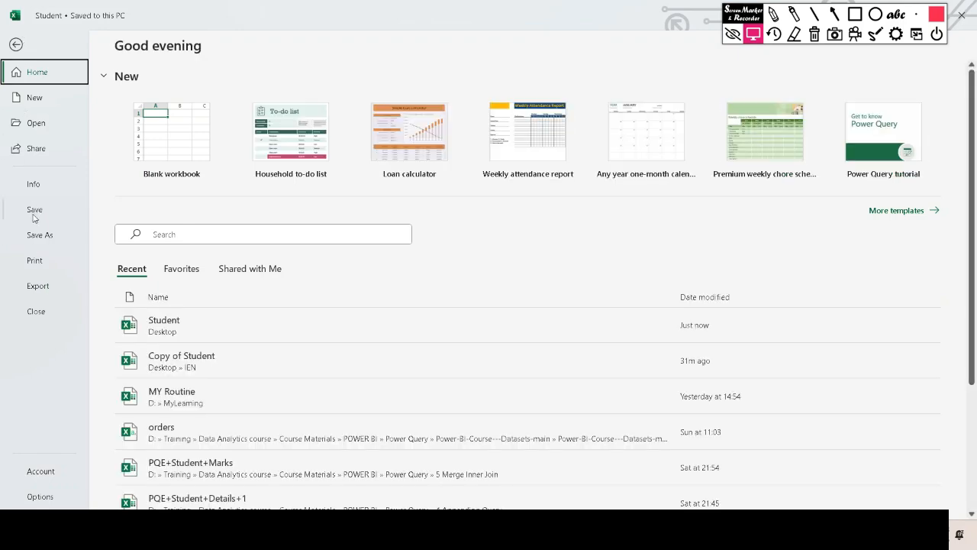
# - Switch to the eBook PDF in the browser and handwrite 10³ and the word power in the margin of page 2
pyautogui.hotkey('alt', 'Tab')
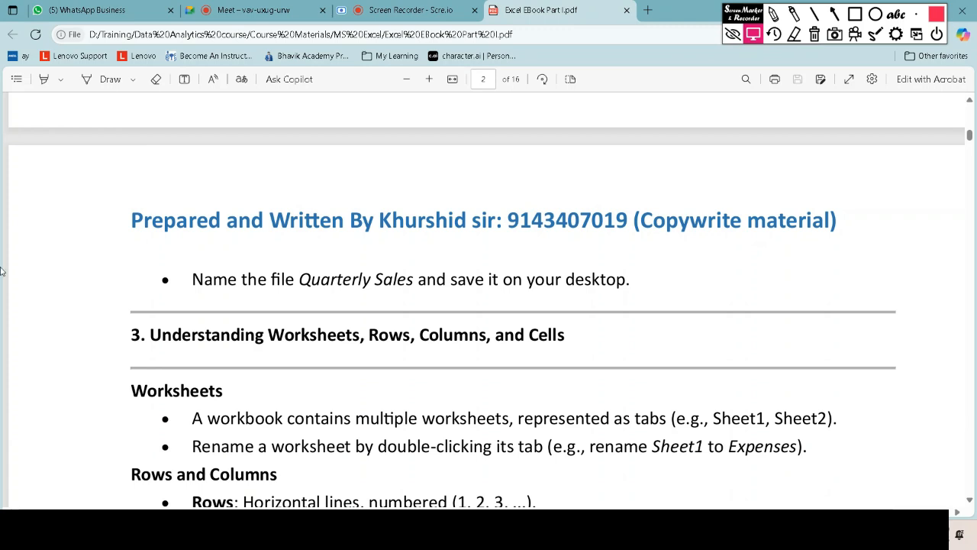
pyautogui.scroll(1, 97, 98)
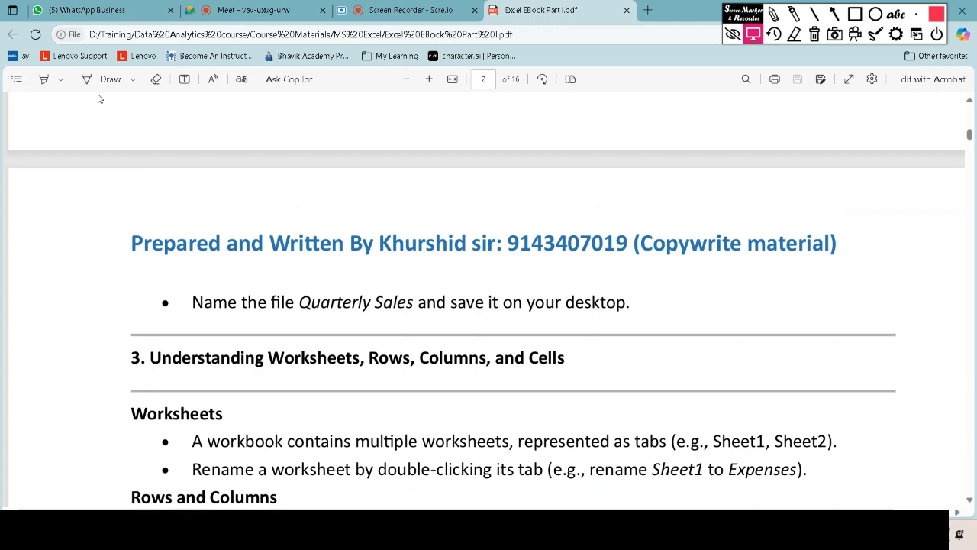
pyautogui.click(107, 78)
pyautogui.moveTo(58, 243); pyautogui.dragTo(63, 273)
pyautogui.moveTo(74, 241); pyautogui.dragTo(72, 245)
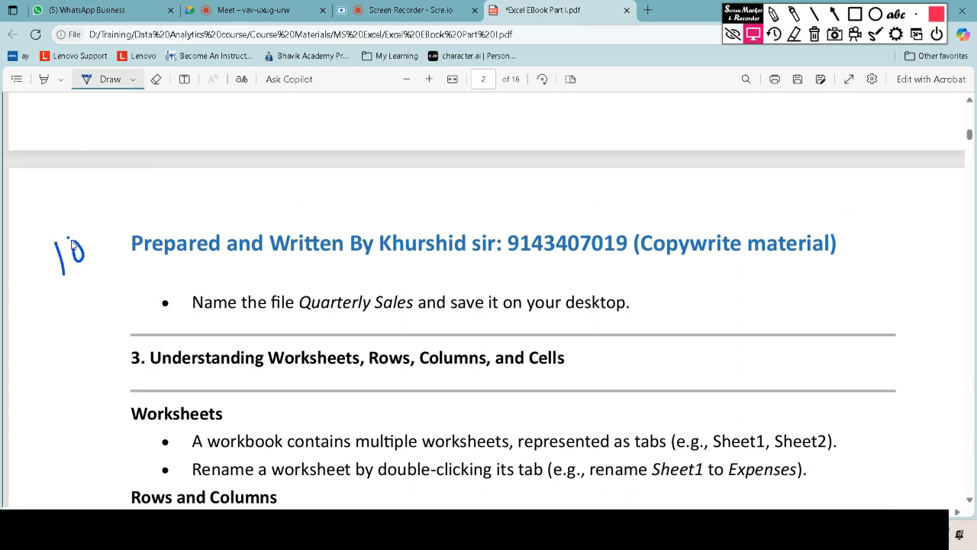
pyautogui.moveTo(78, 211); pyautogui.dragTo(80, 224)
pyautogui.moveTo(44, 326)
pyautogui.mouseDown()
pyautogui.moveTo(46, 355)
pyautogui.moveTo(116, 294)
pyautogui.mouseUp()
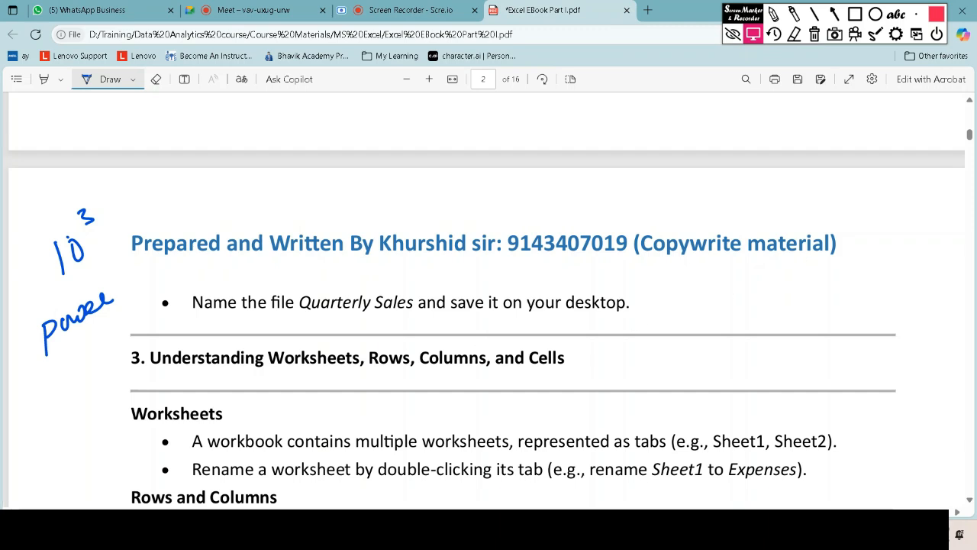
# - Return to Excel and enter 10 in cell E3 and 3 in cell F3 of Sheet4
pyautogui.hotkey('alt', 'Tab')
pyautogui.click(358, 246)
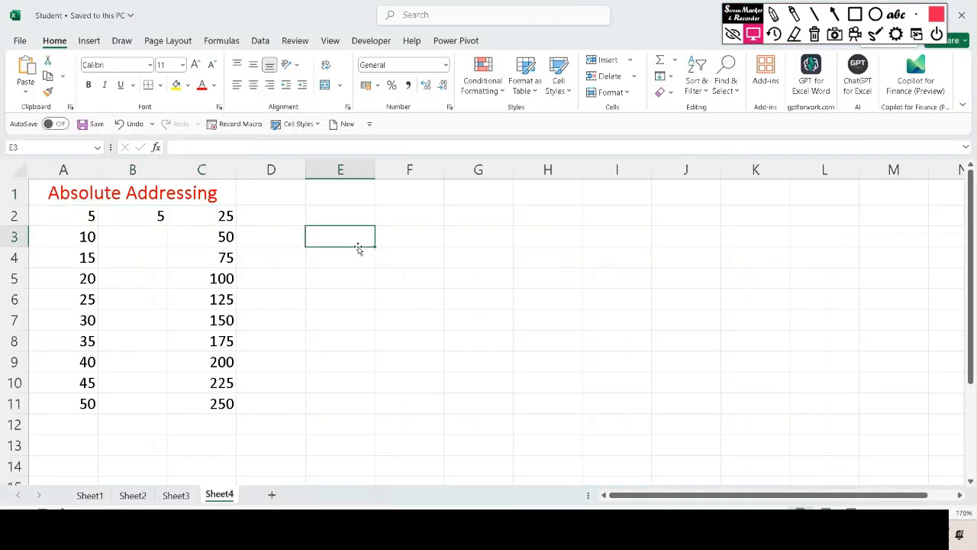
pyautogui.write('10')
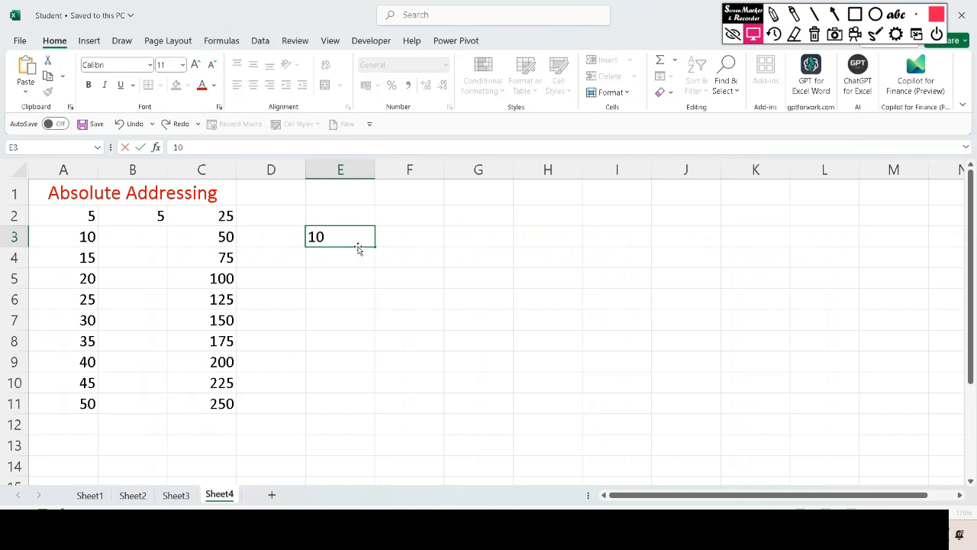
pyautogui.press('Tab')
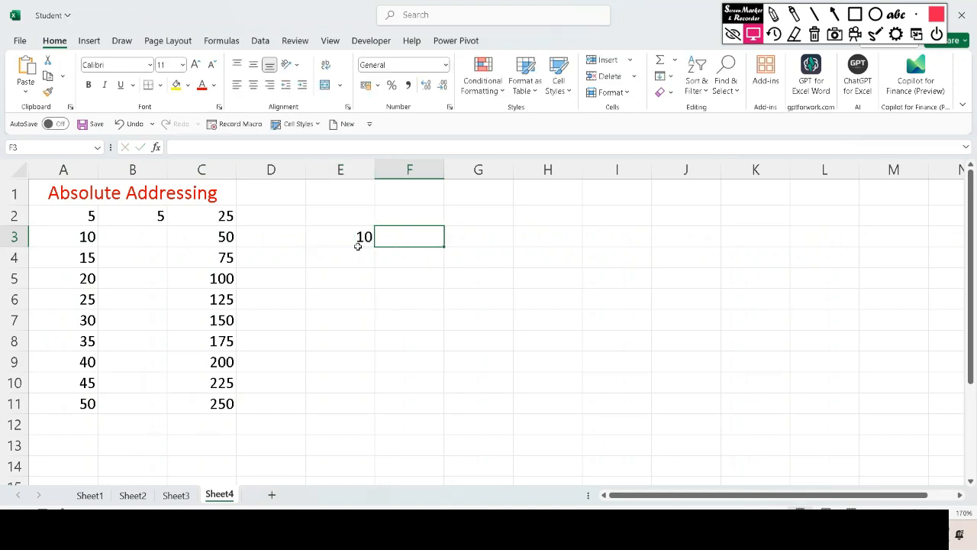
pyautogui.write('3')
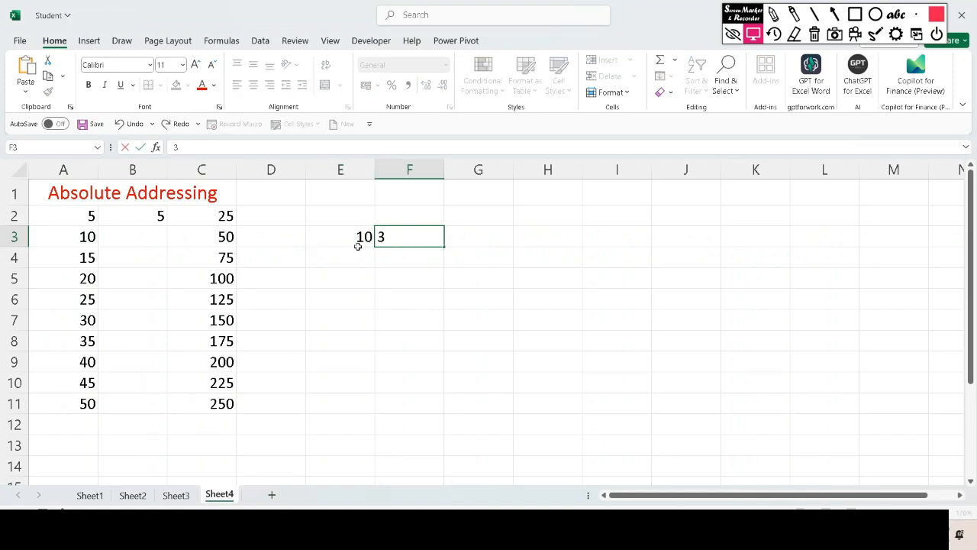
pyautogui.click(466, 235)
pyautogui.write('=po')
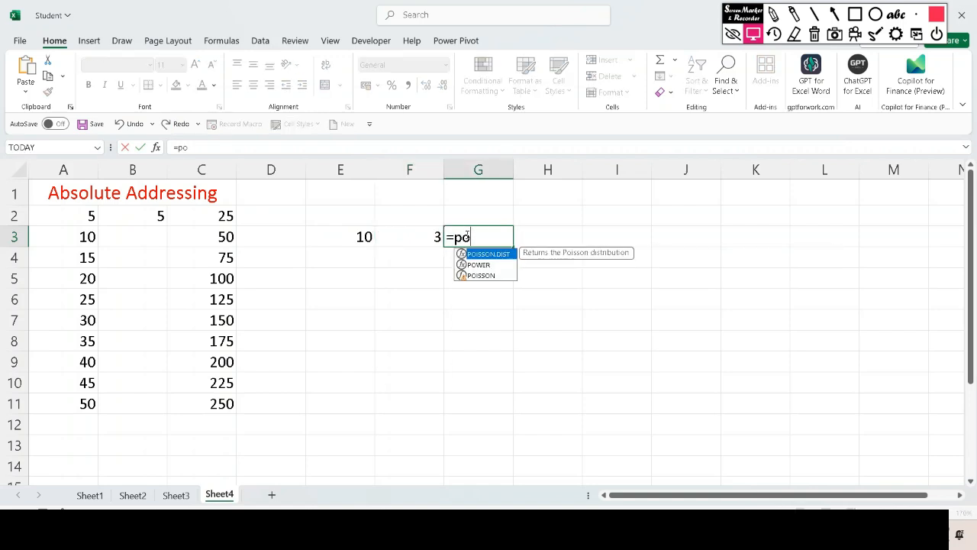
pyautogui.press('Down')
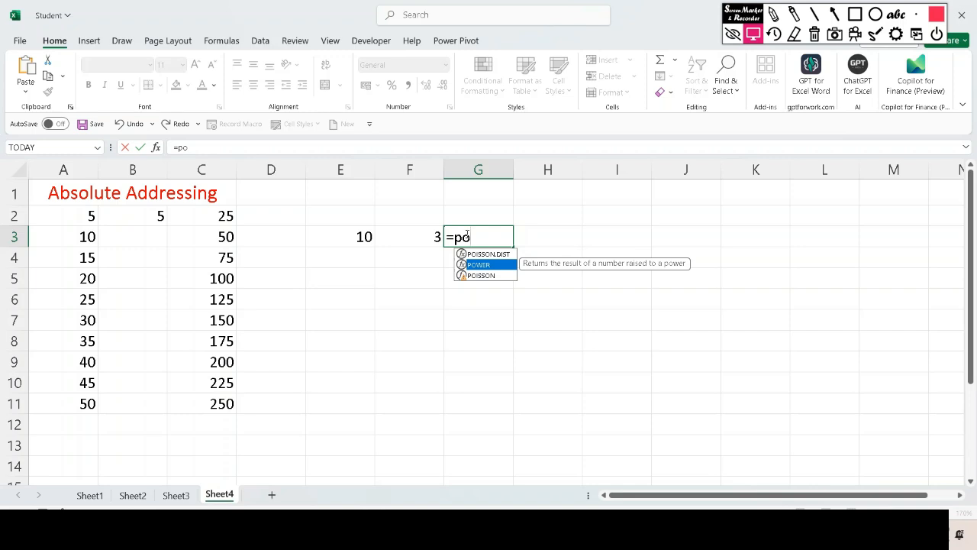
pyautogui.press('BackSpace')
pyautogui.press('BackSpace')
pyautogui.press('BackSpace')
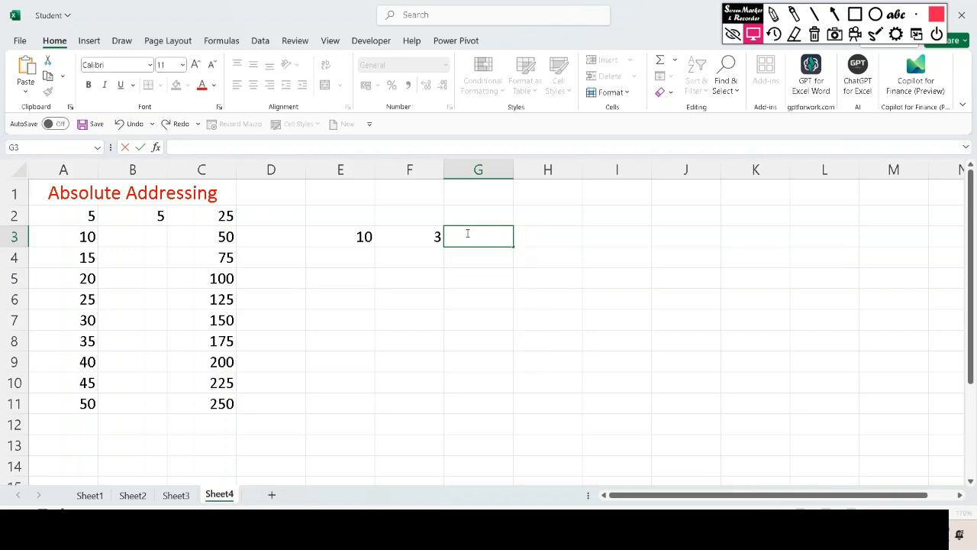
# - Clear the 3 from cell F3 and append 3 to the number in cell E3 so it reads 103
pyautogui.click(364, 238)
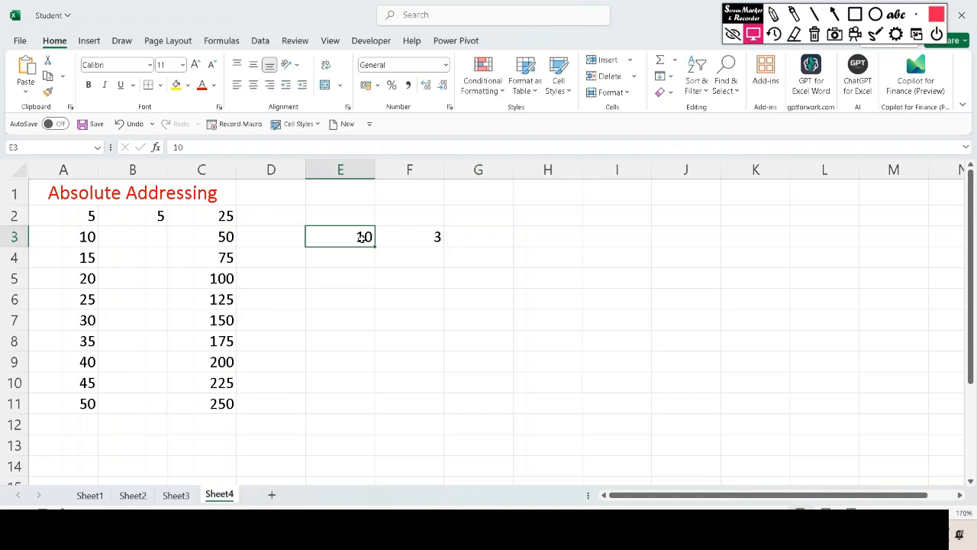
pyautogui.click(417, 235)
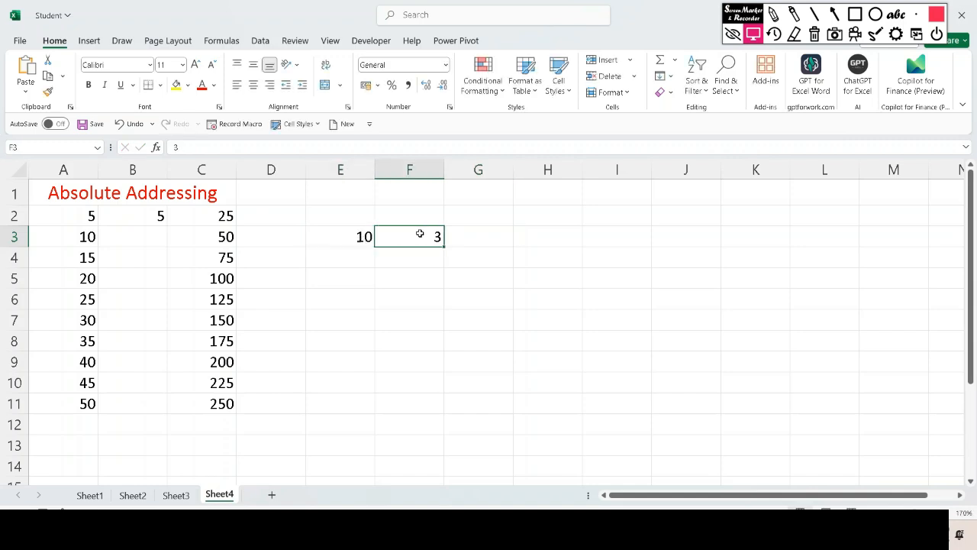
pyautogui.click(345, 236)
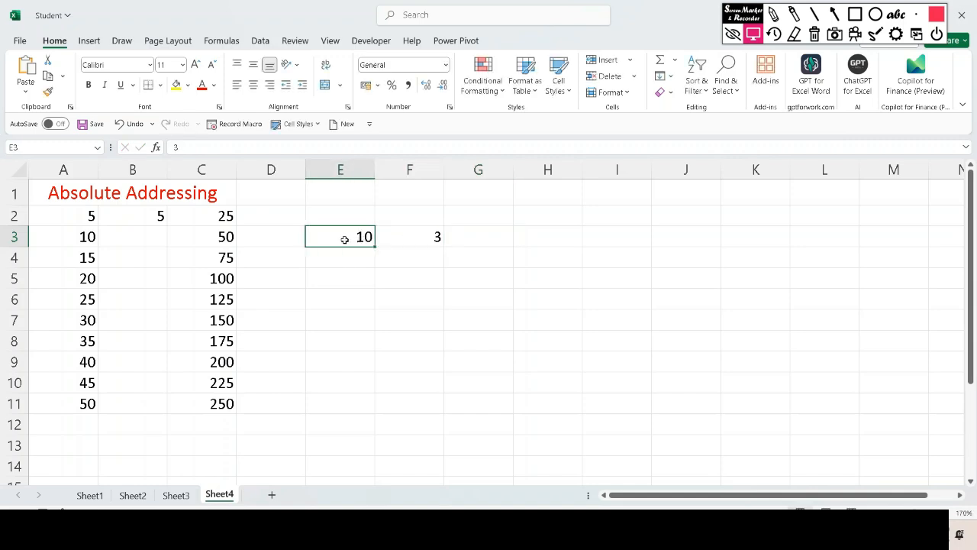
pyautogui.click(409, 235)
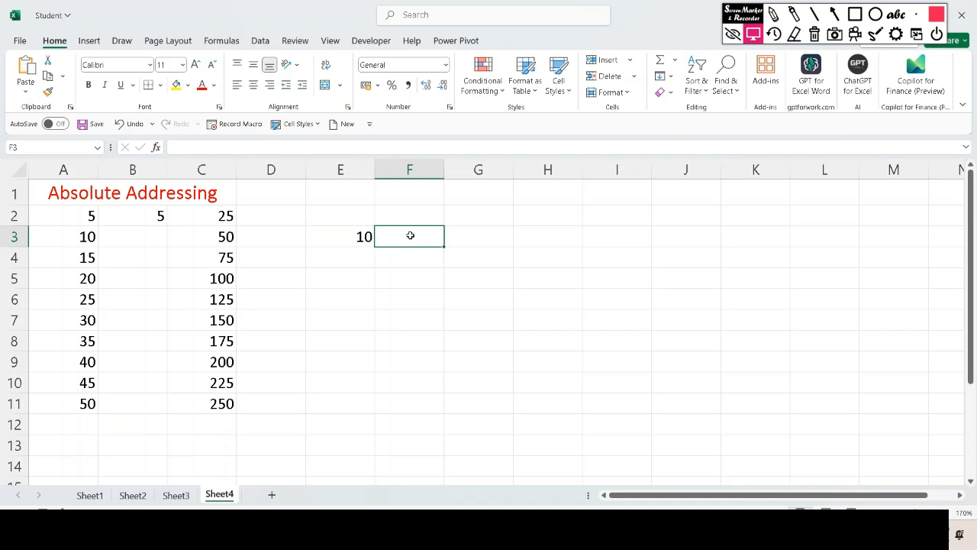
pyautogui.click(370, 237)
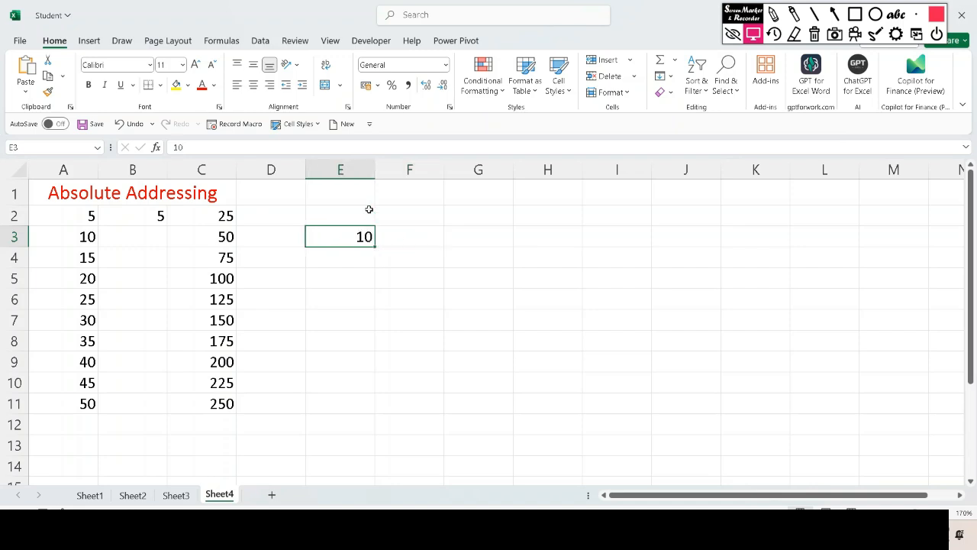
pyautogui.click(225, 147)
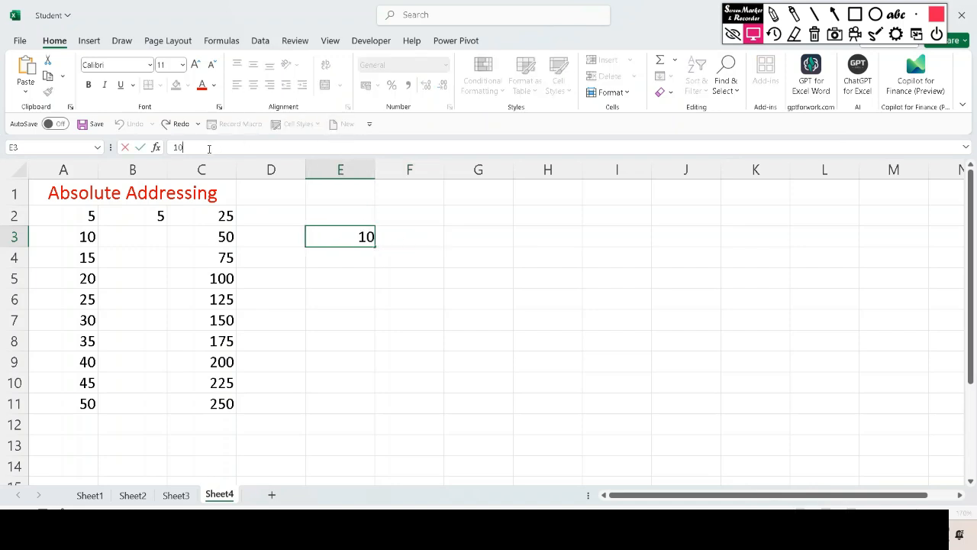
pyautogui.write('3')
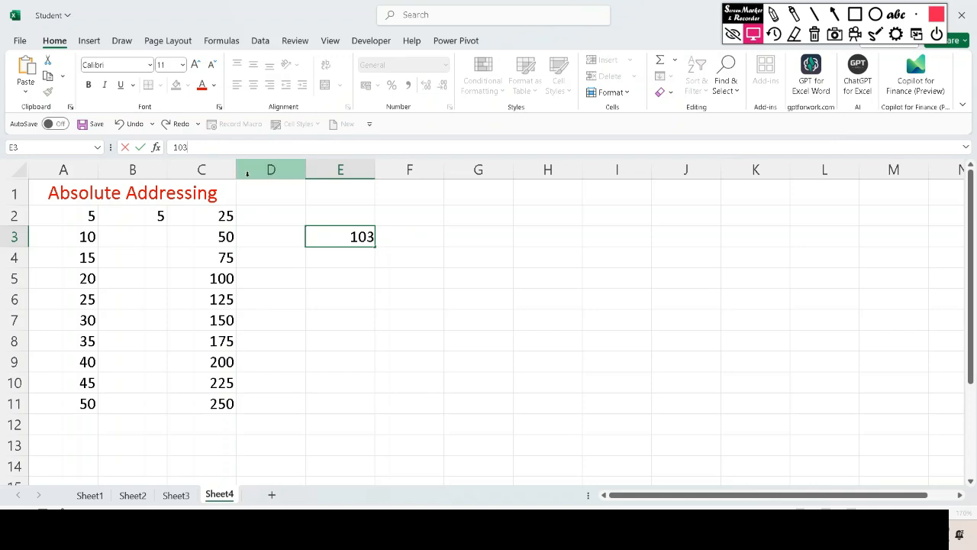
# - Try to format the final 3 of 103 in cell E3 as superscript
pyautogui.moveTo(370, 239); pyautogui.dragTo(375, 237)
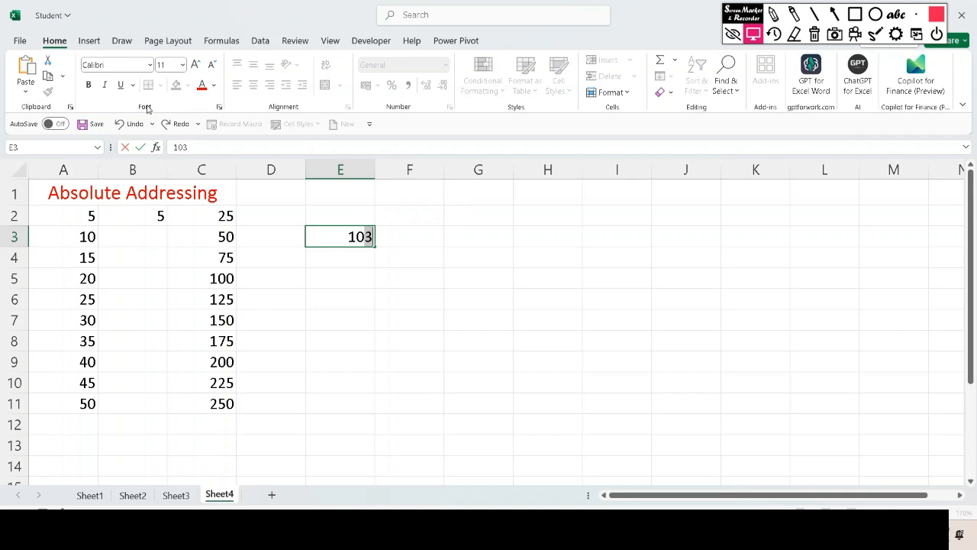
pyautogui.click(220, 107)
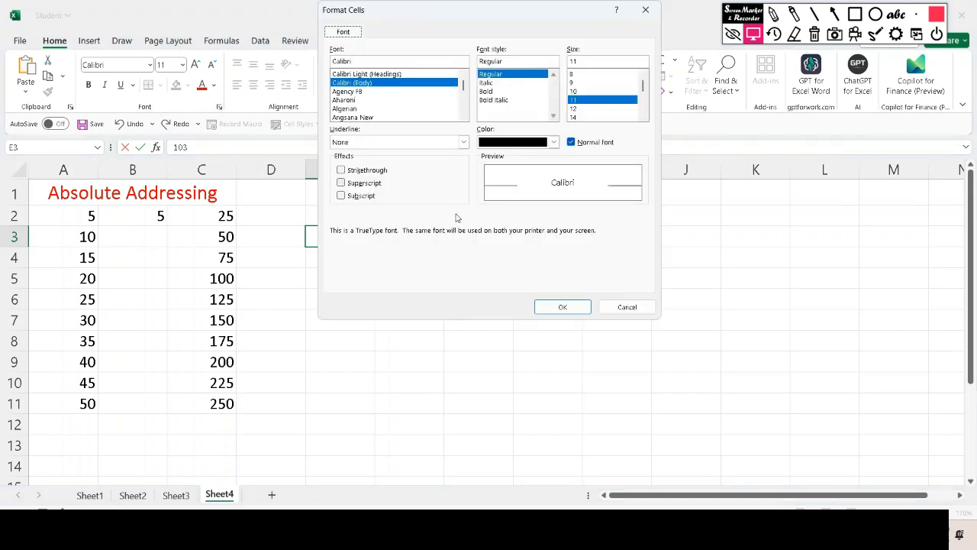
pyautogui.moveTo(458, 21); pyautogui.dragTo(600, 44)
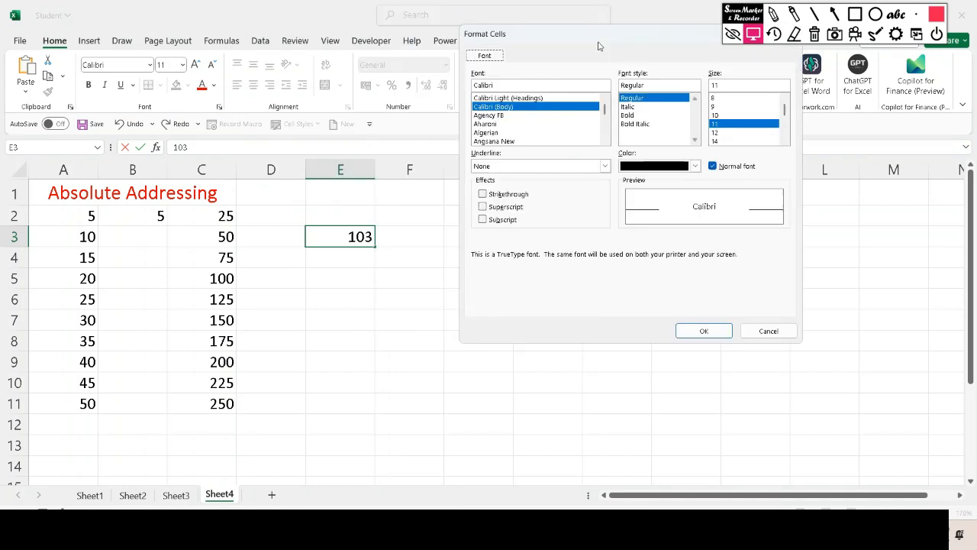
pyautogui.click(483, 208)
pyautogui.click(484, 195)
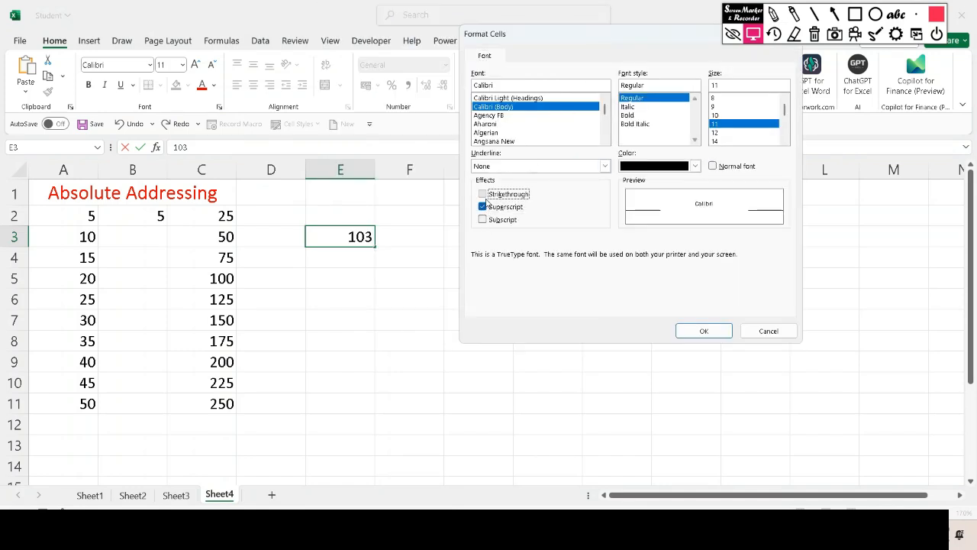
pyautogui.click(492, 204)
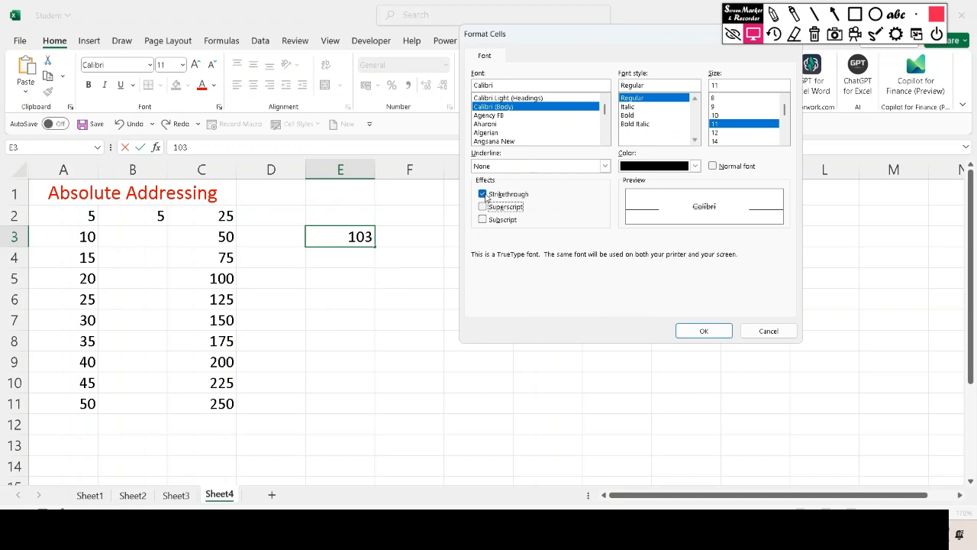
pyautogui.click(483, 194)
pyautogui.click(483, 207)
pyautogui.click(697, 329)
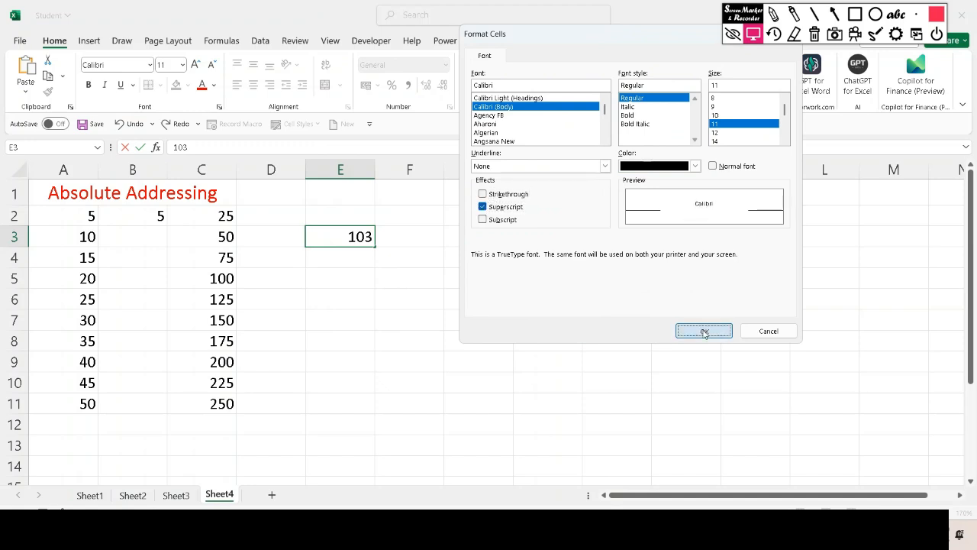
pyautogui.click(452, 278)
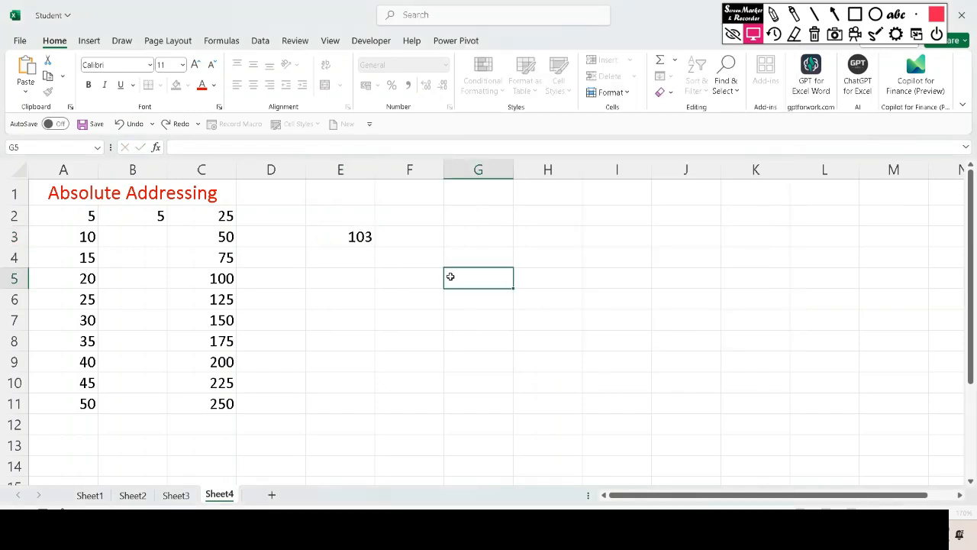
# - Reopen cell E3 for editing, try again to superscript its last digit, and commit the entry
pyautogui.click(365, 238)
pyautogui.doubleClick(369, 231)
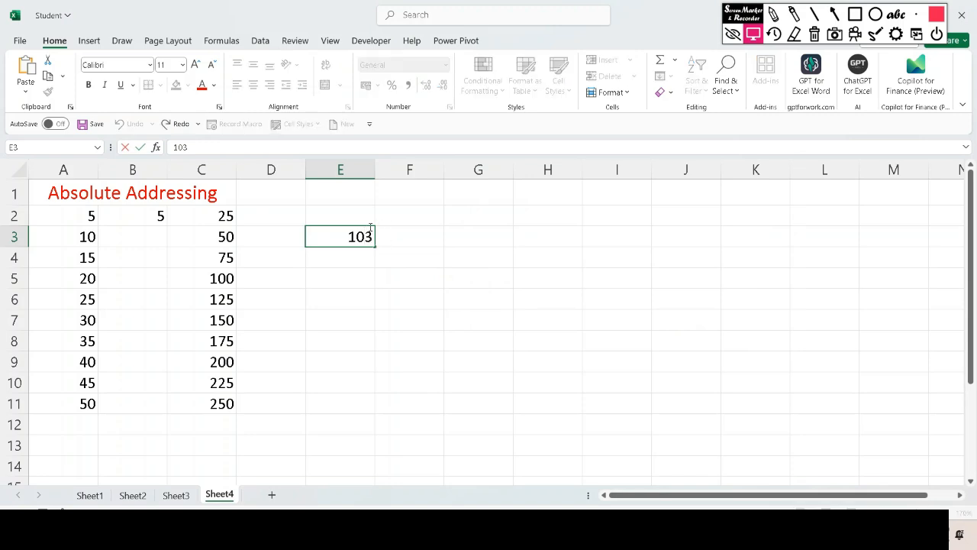
pyautogui.moveTo(373, 237); pyautogui.dragTo(366, 237)
pyautogui.click(219, 107)
pyautogui.click(515, 205)
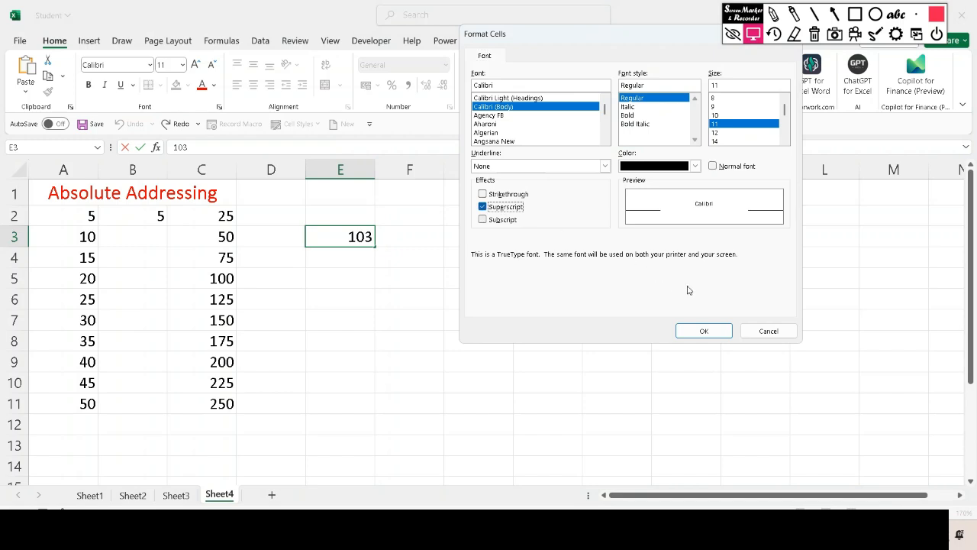
pyautogui.click(703, 331)
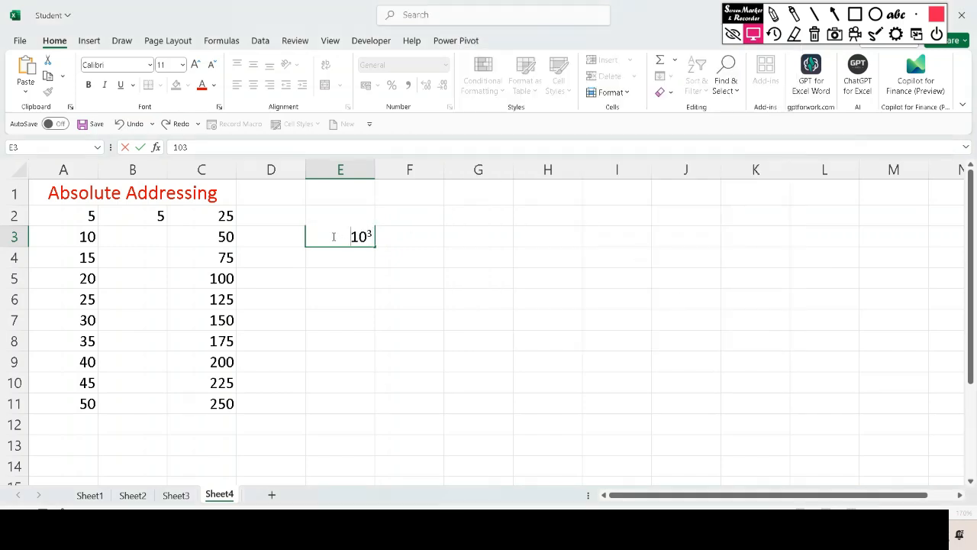
pyautogui.press('Return')
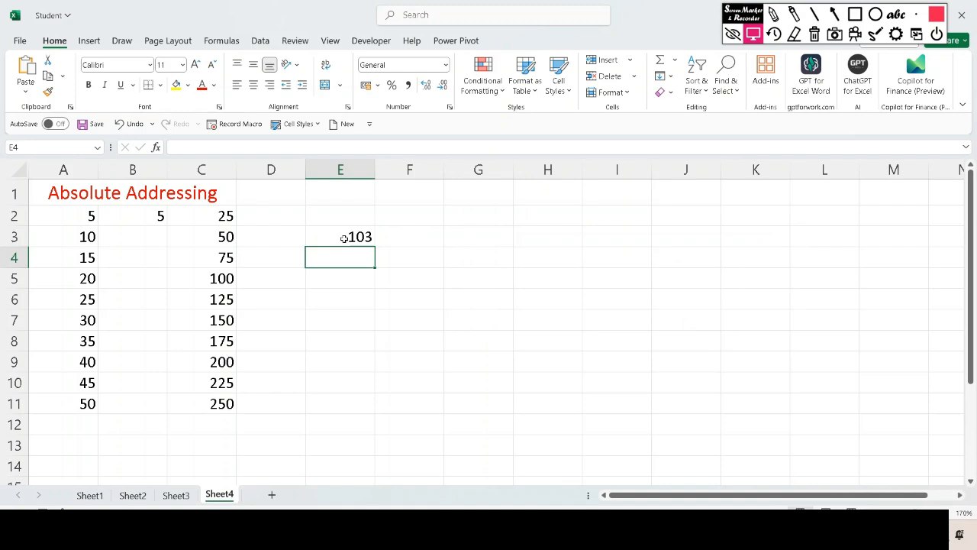
# - Apply superscript to the whole of cell E3, then undo that formatting
pyautogui.click(360, 237)
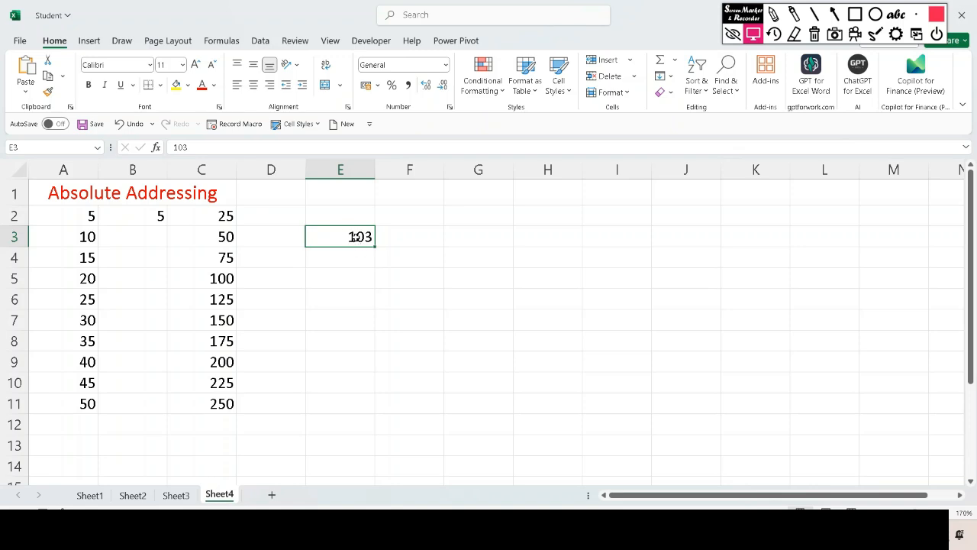
pyautogui.click(219, 107)
pyautogui.click(483, 206)
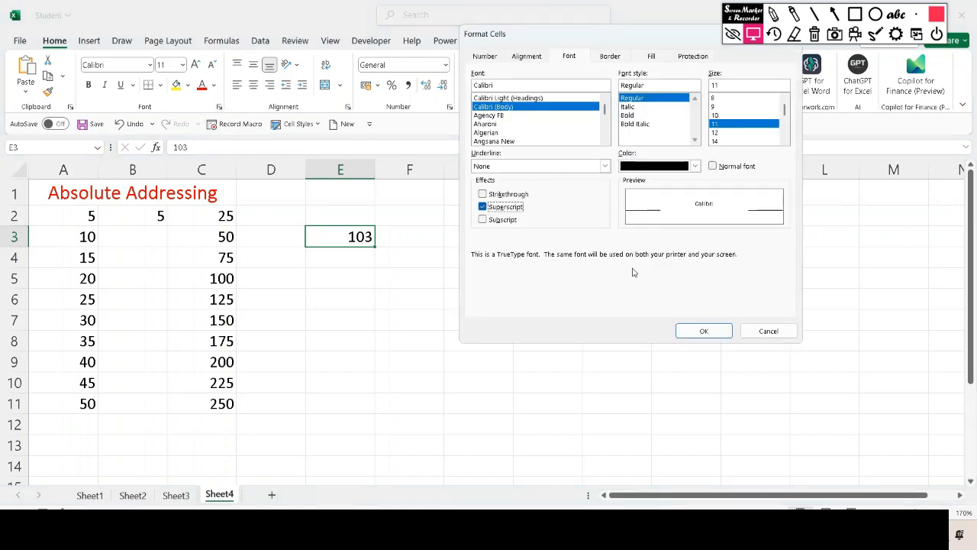
pyautogui.click(702, 331)
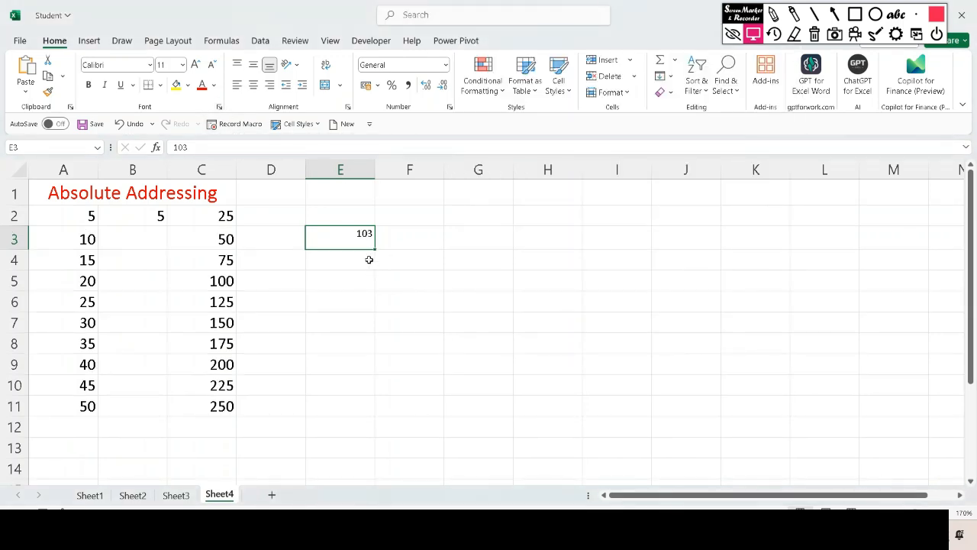
pyautogui.hotkey('ctrl', 'z')
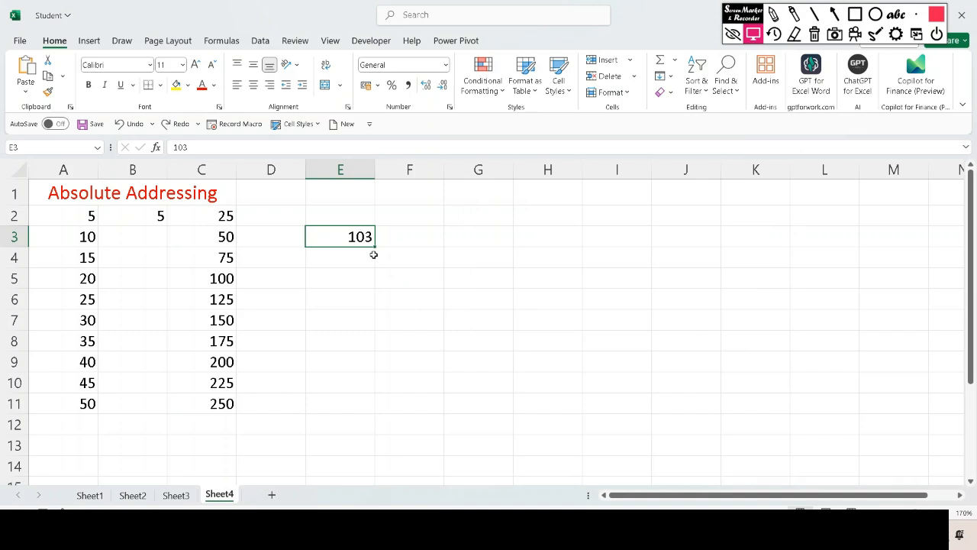
# - Try to superscript only the 3 in E3's number once more and commit the cell
pyautogui.click(183, 147)
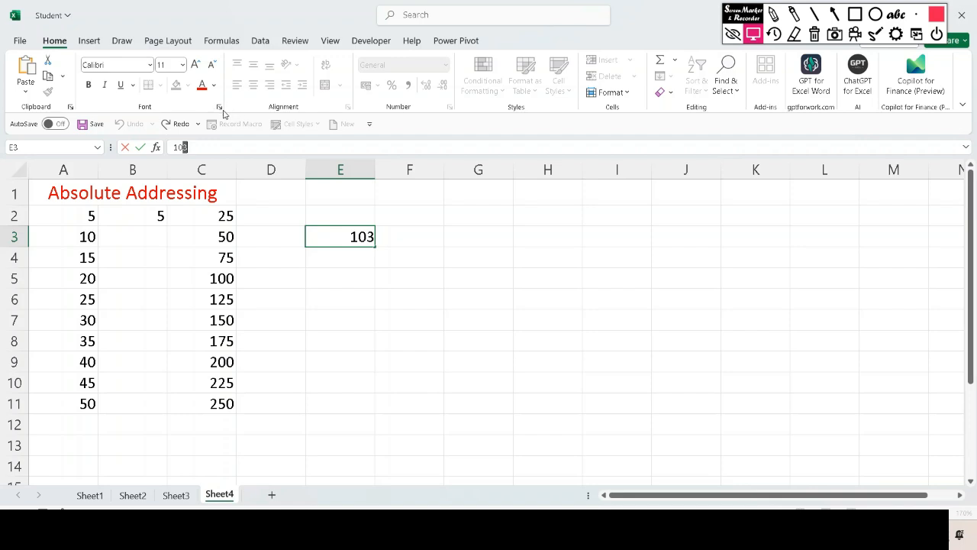
pyautogui.click(220, 110)
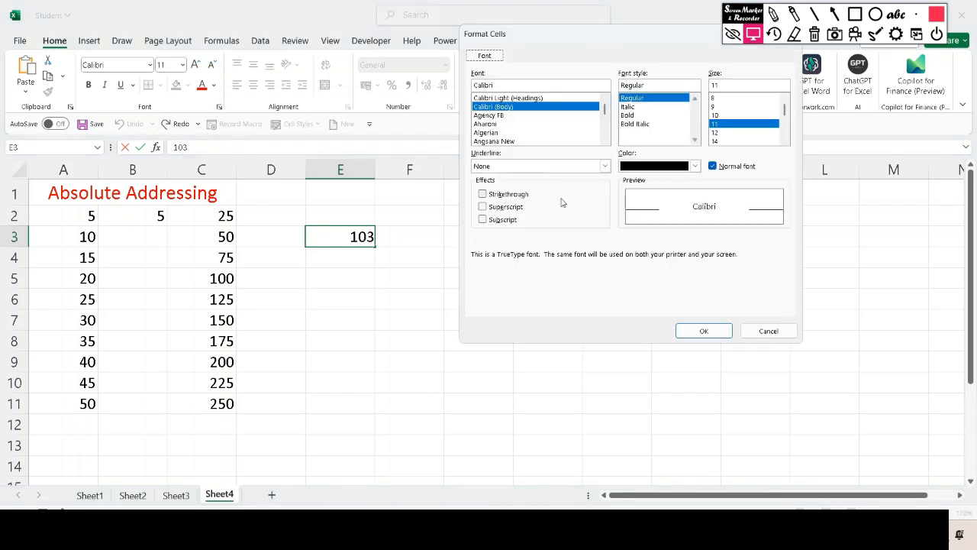
pyautogui.click(498, 206)
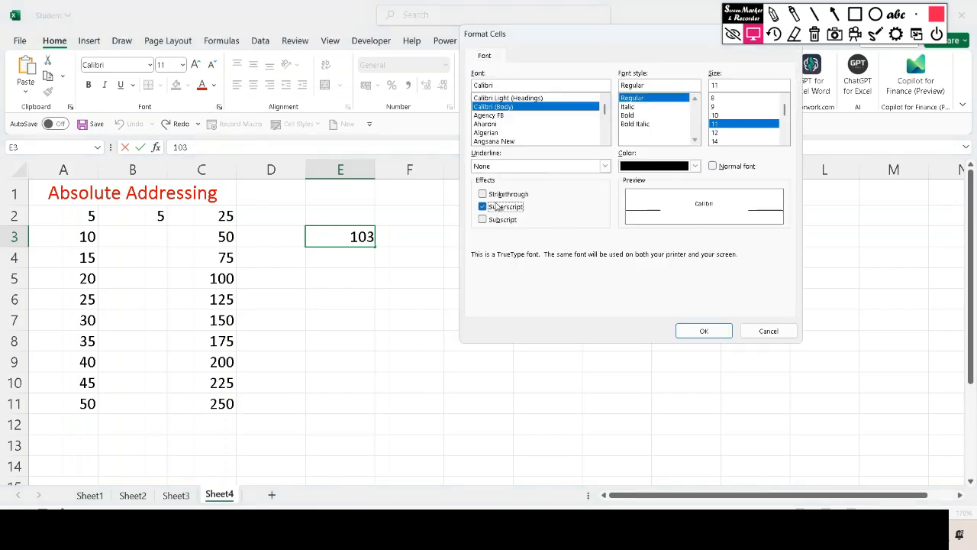
pyautogui.click(703, 330)
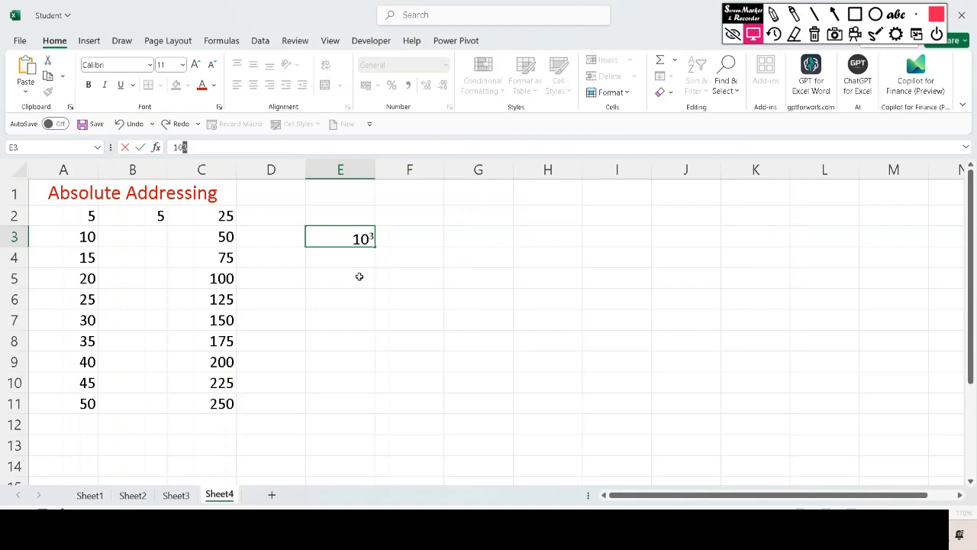
pyautogui.press('Return')
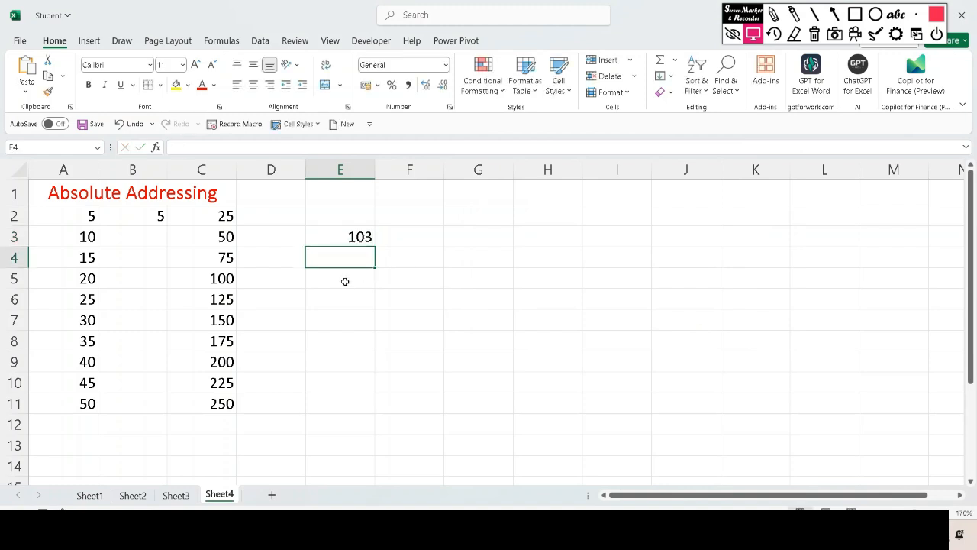
# - Convert the number in cell E3 to text by putting an apostrophe before 103
pyautogui.click(360, 238)
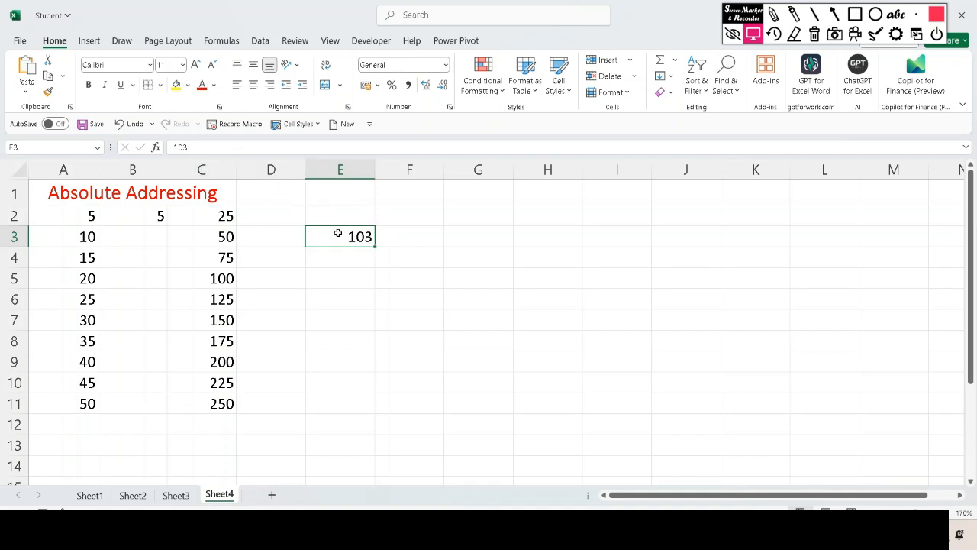
pyautogui.doubleClick(336, 230)
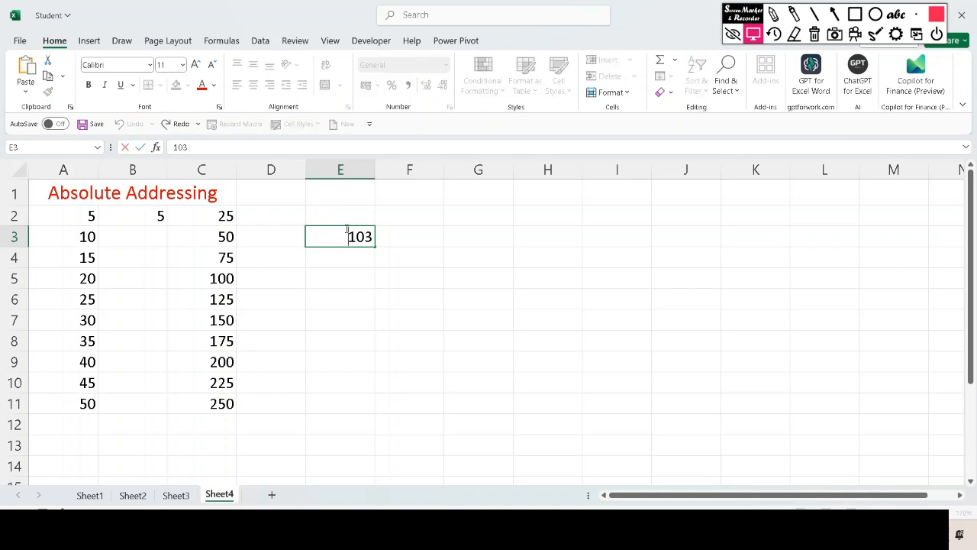
pyautogui.write("'")
pyautogui.press('Return')
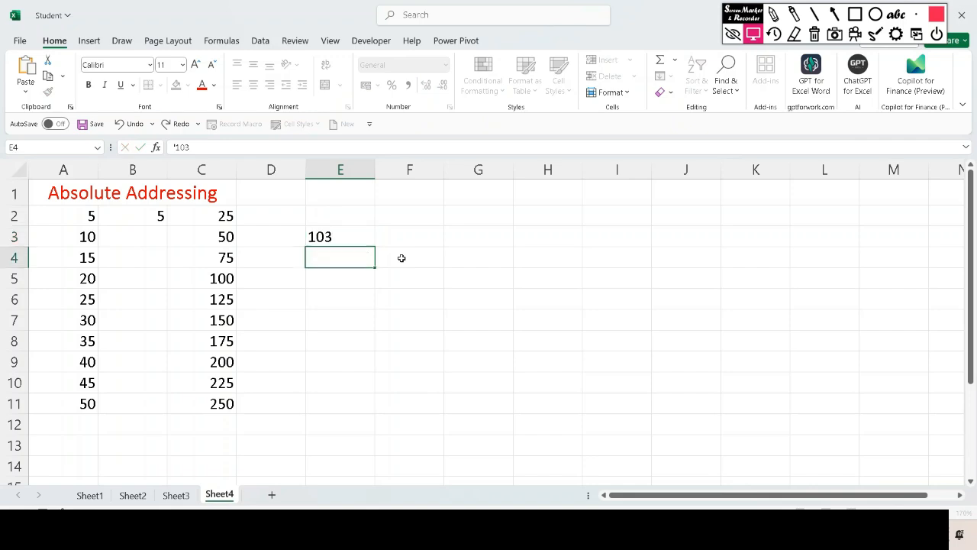
# - Superscript only the 3 in cell E3's text entry so that it reads as 10 to the power 3
pyautogui.click(340, 237)
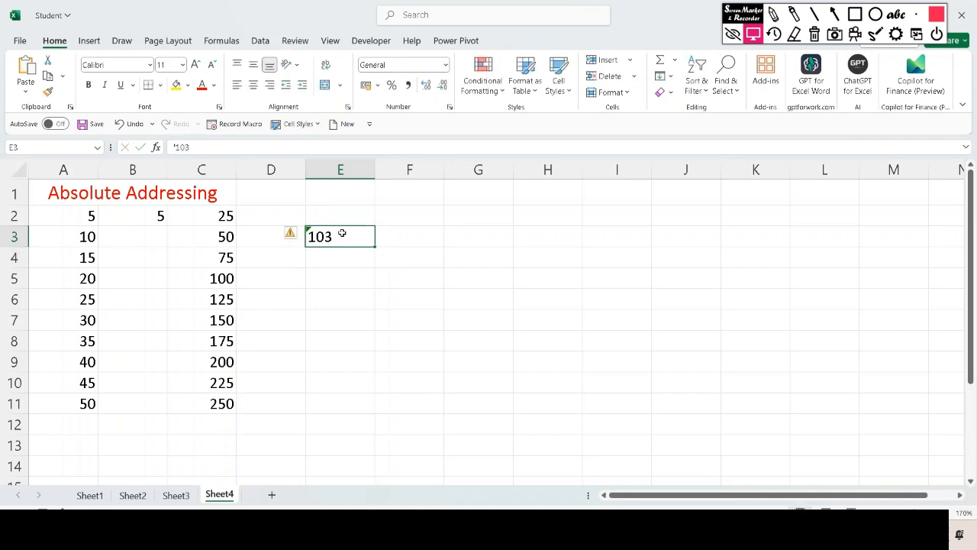
pyautogui.click(196, 148)
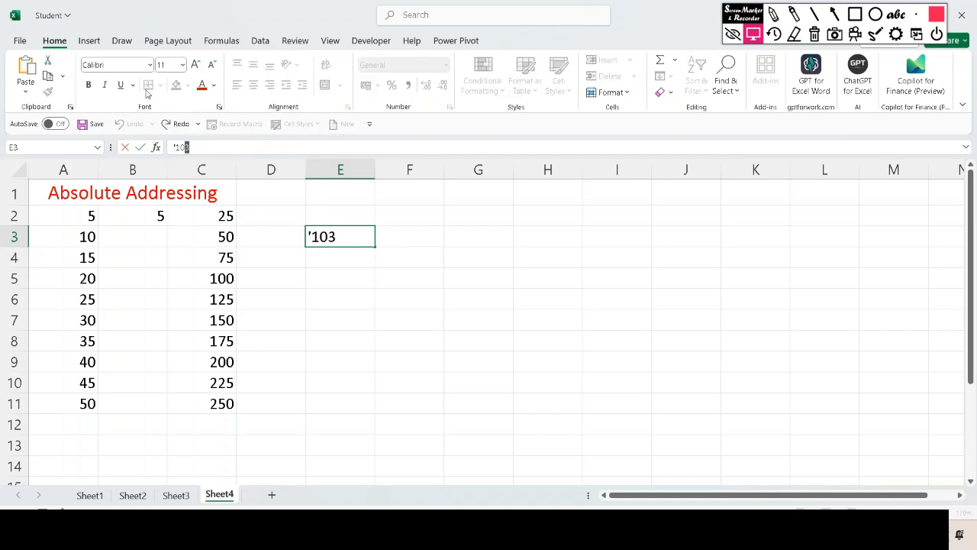
pyautogui.click(219, 108)
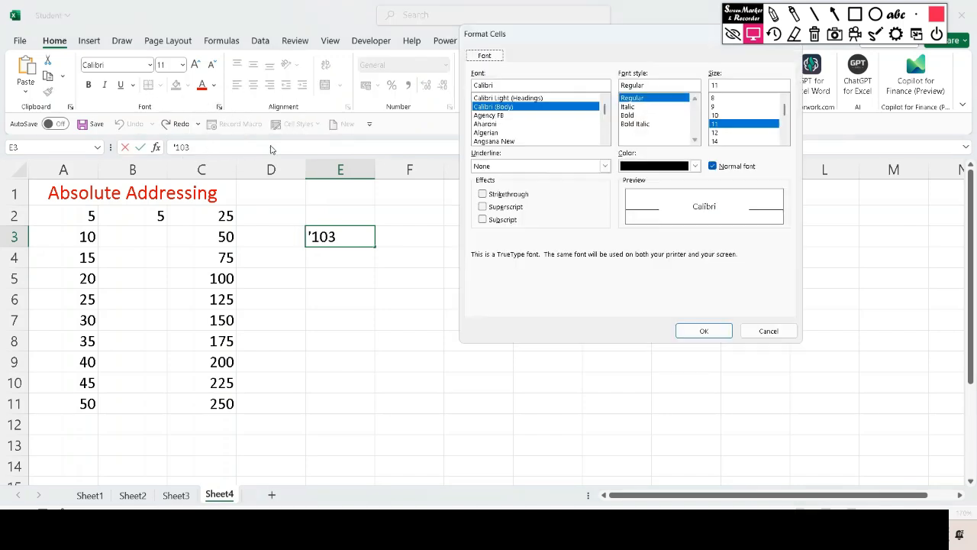
pyautogui.click(482, 206)
pyautogui.click(703, 330)
pyautogui.click(657, 341)
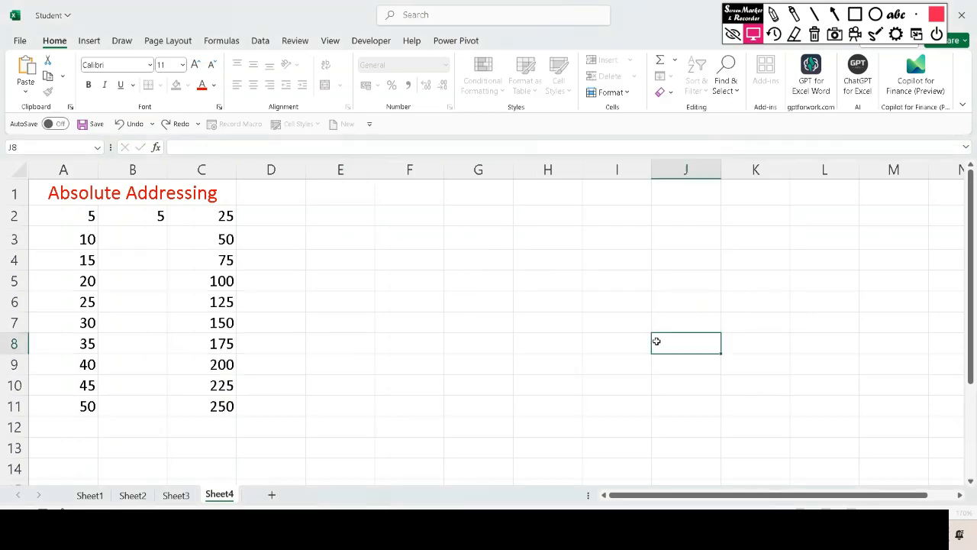
pyautogui.click(337, 239)
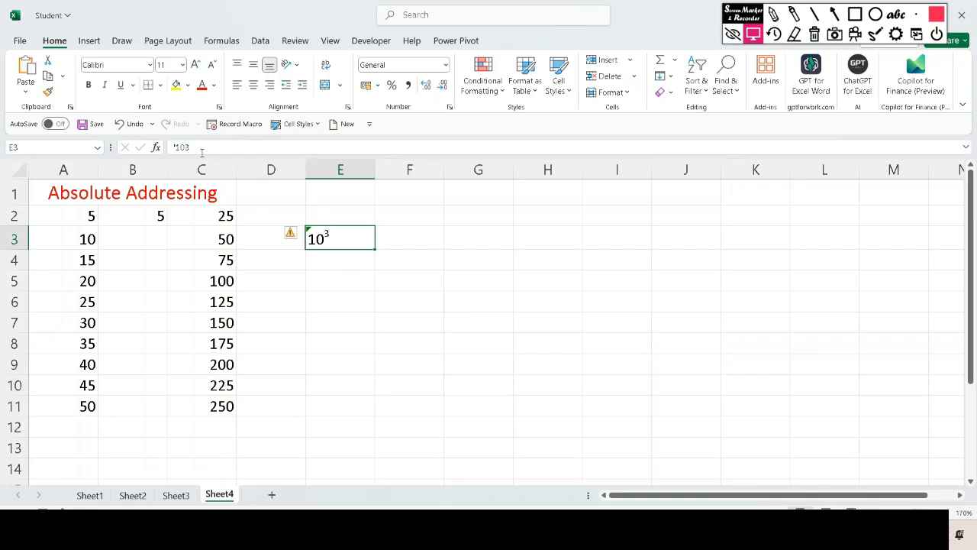
pyautogui.click(340, 284)
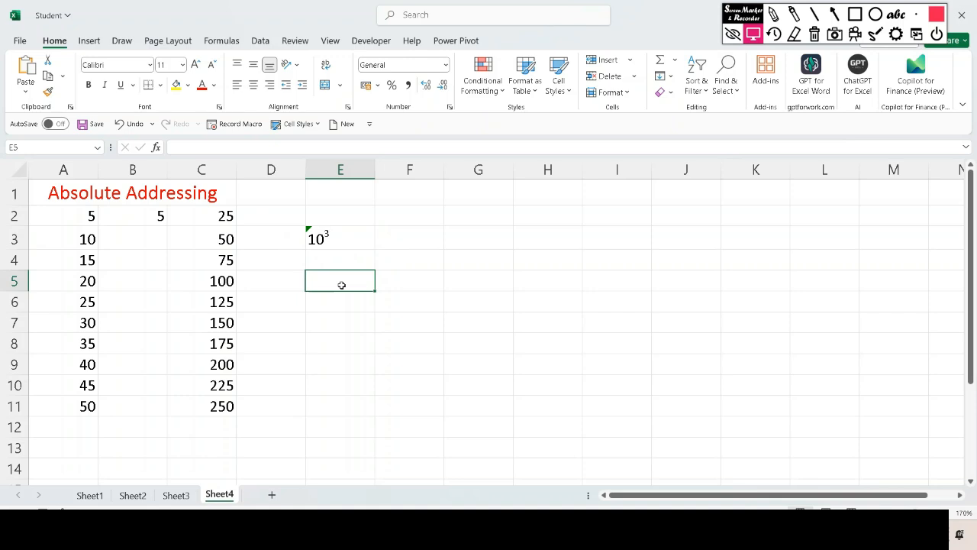
pyautogui.click(332, 242)
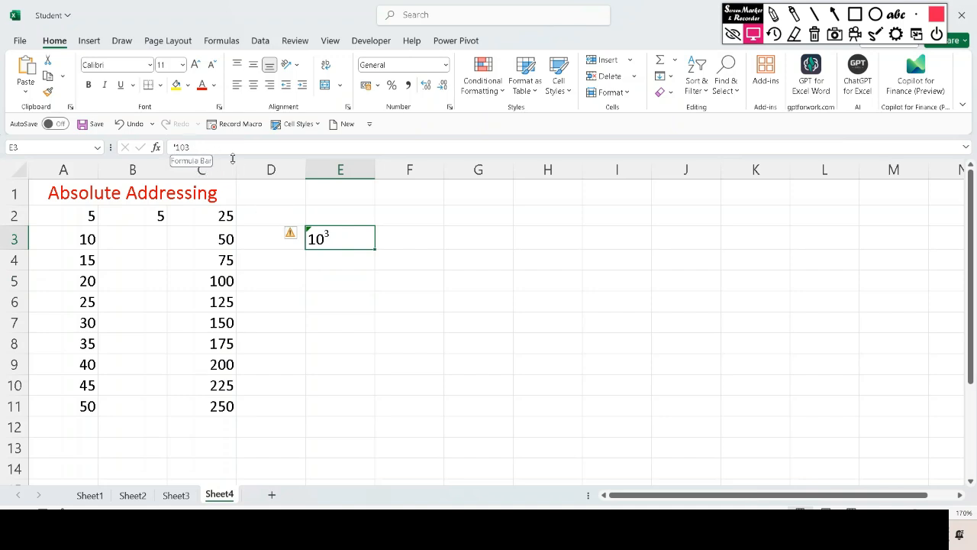
# - Enter the text H2O in cell E5
pyautogui.click(351, 278)
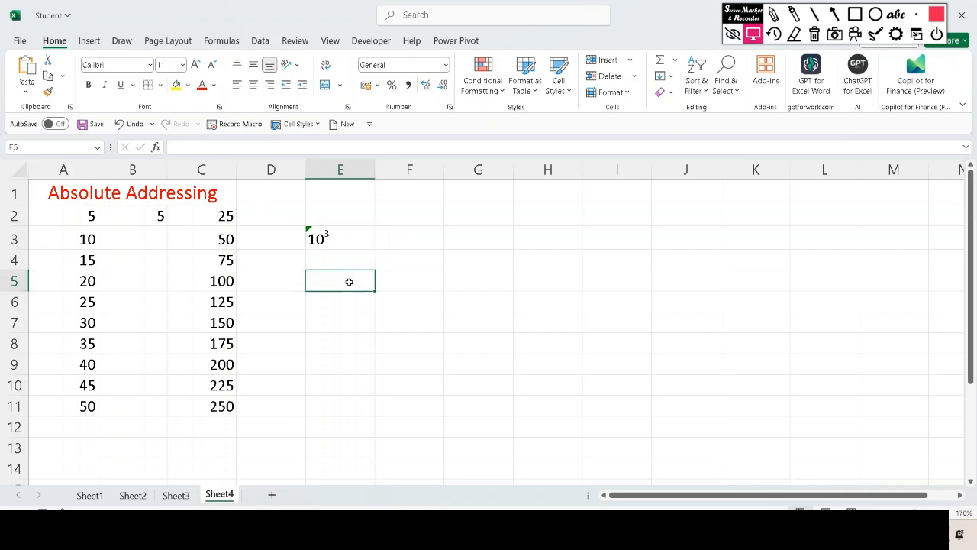
pyautogui.write('H2')
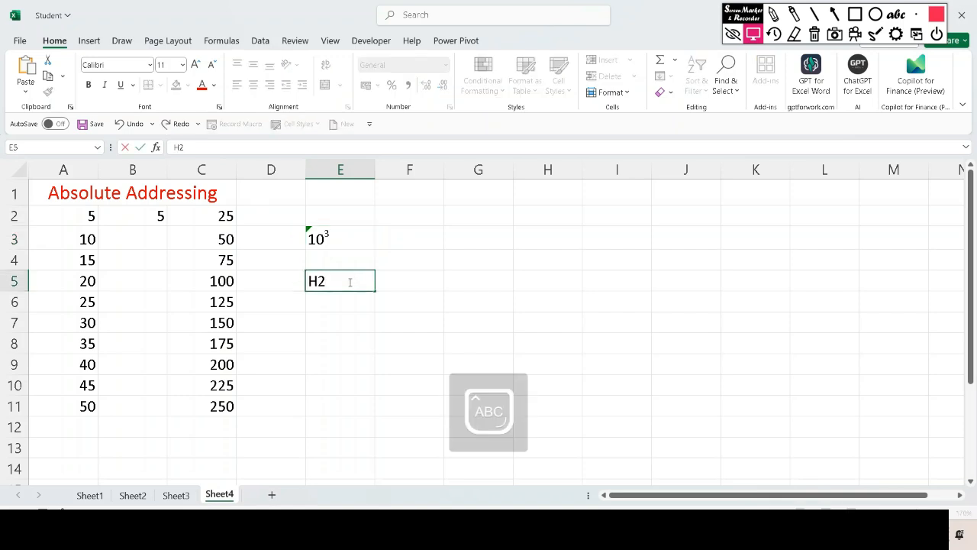
pyautogui.write('O')
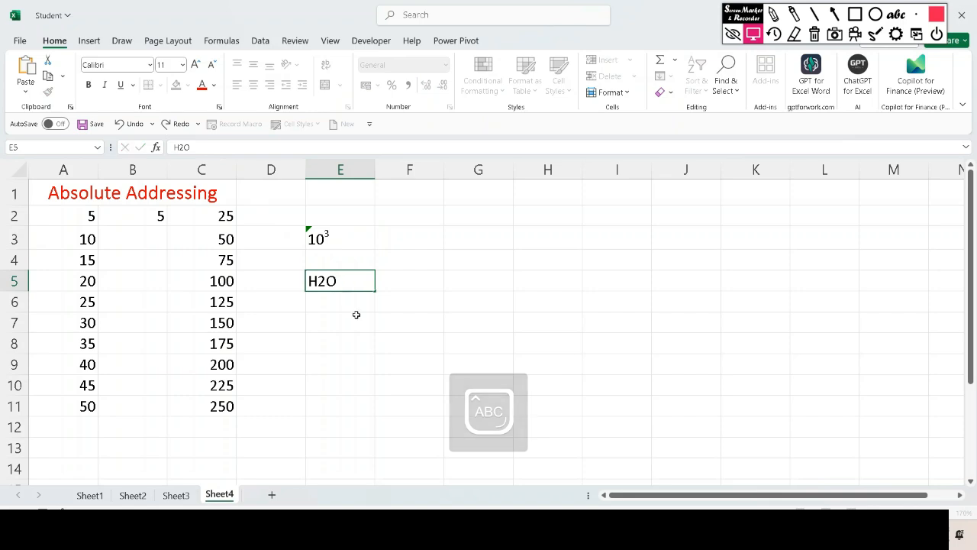
pyautogui.click(356, 315)
# - Format only the 2 in cell E5's H2O as subscript and commit the cell
pyautogui.click(341, 281)
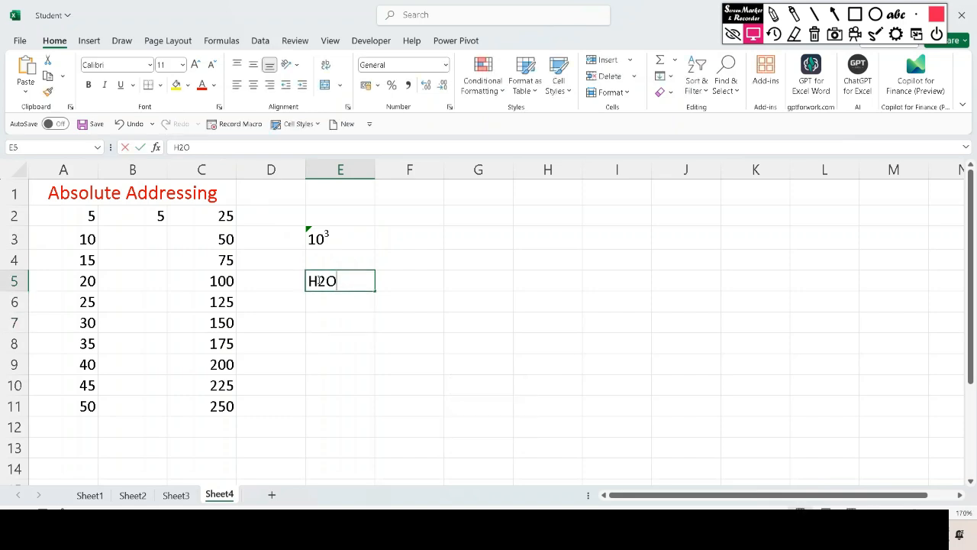
pyautogui.doubleClick(319, 281)
pyautogui.moveTo(319, 281); pyautogui.dragTo(326, 281)
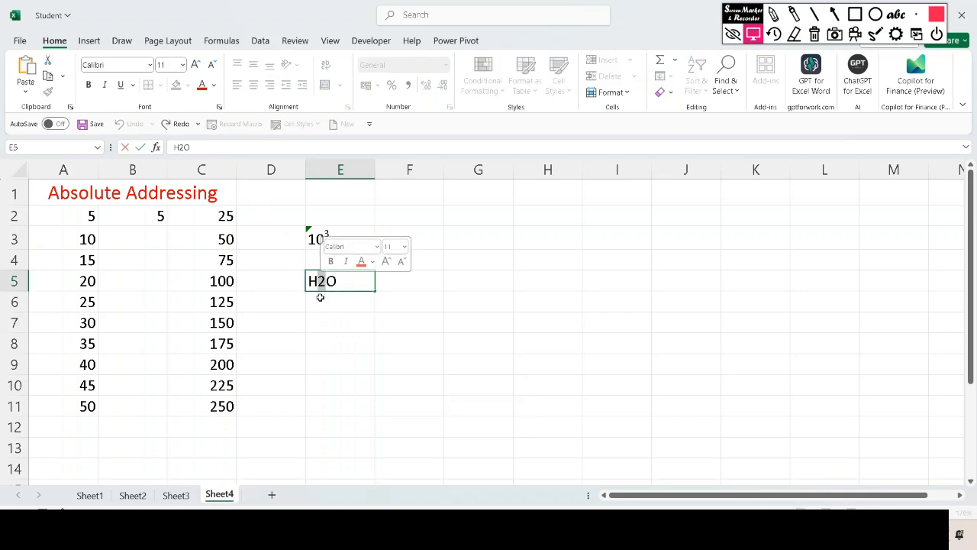
pyautogui.click(220, 106)
pyautogui.click(481, 195)
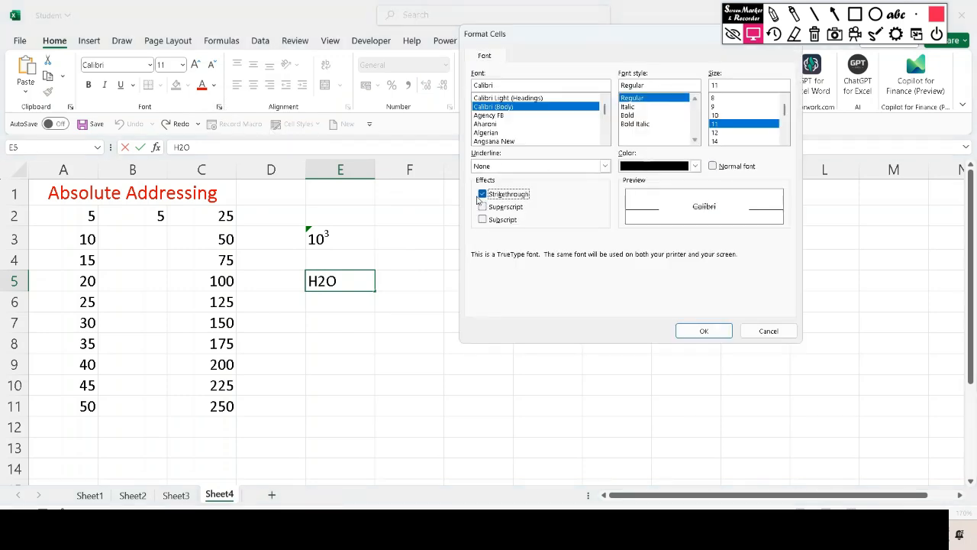
pyautogui.click(482, 195)
pyautogui.click(482, 220)
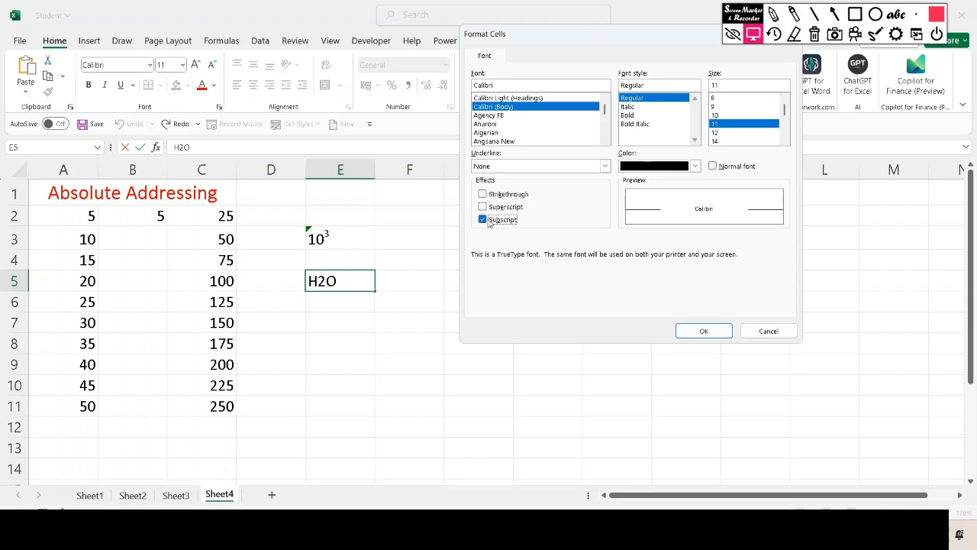
pyautogui.click(694, 331)
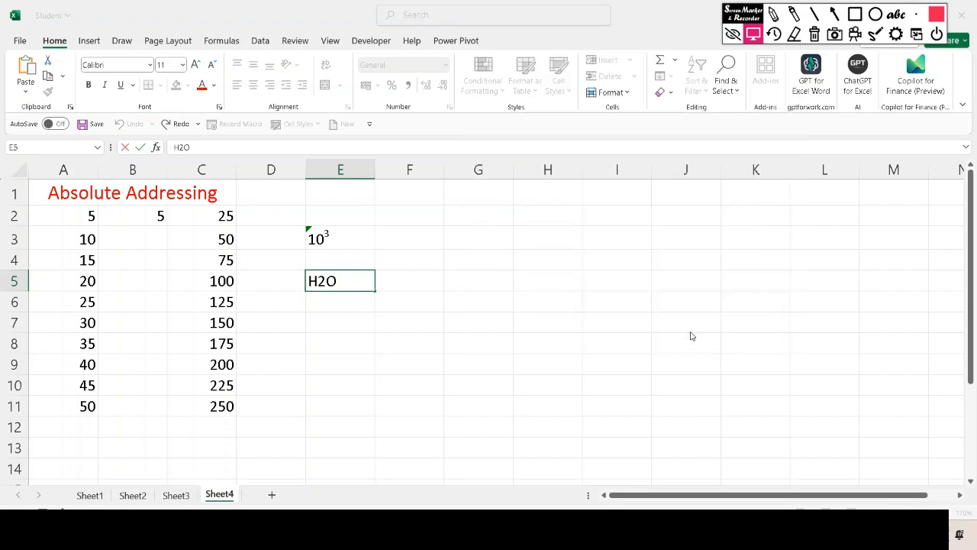
pyautogui.click(529, 342)
pyautogui.click(349, 290)
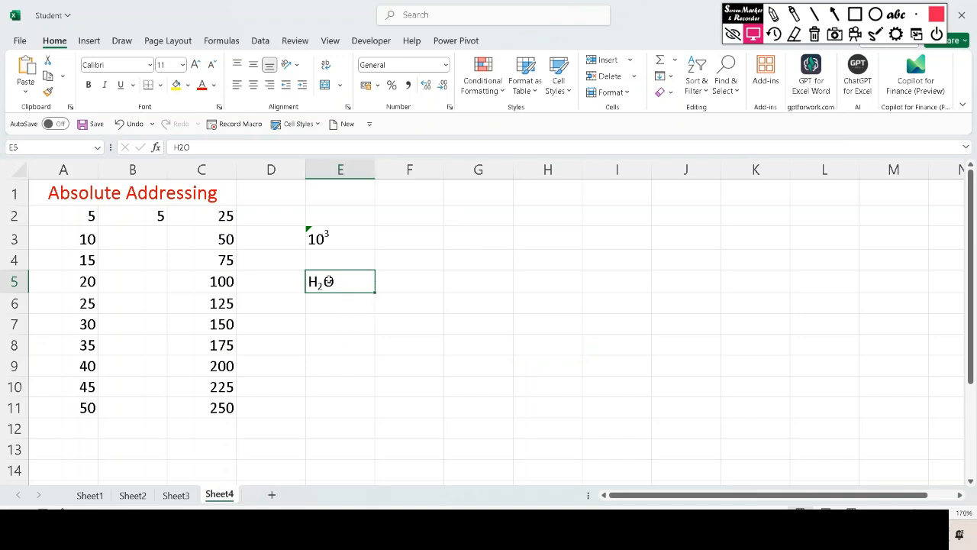
# - Switch to the Excel eBook PDF in the browser and review it from the worksheets section through Copy, Cut, and Paste Operations
pyautogui.moveTo(658, 534)
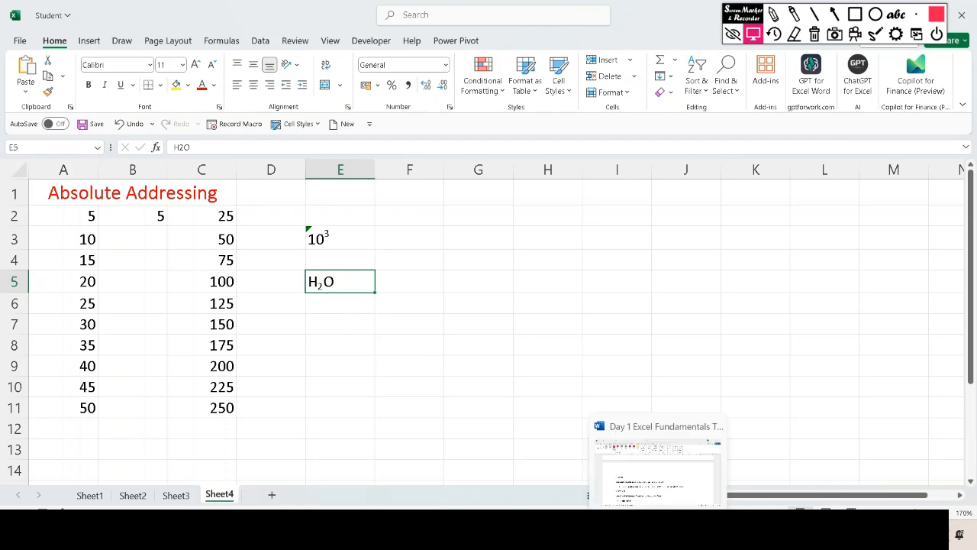
pyautogui.moveTo(607, 535)
pyautogui.click(494, 478)
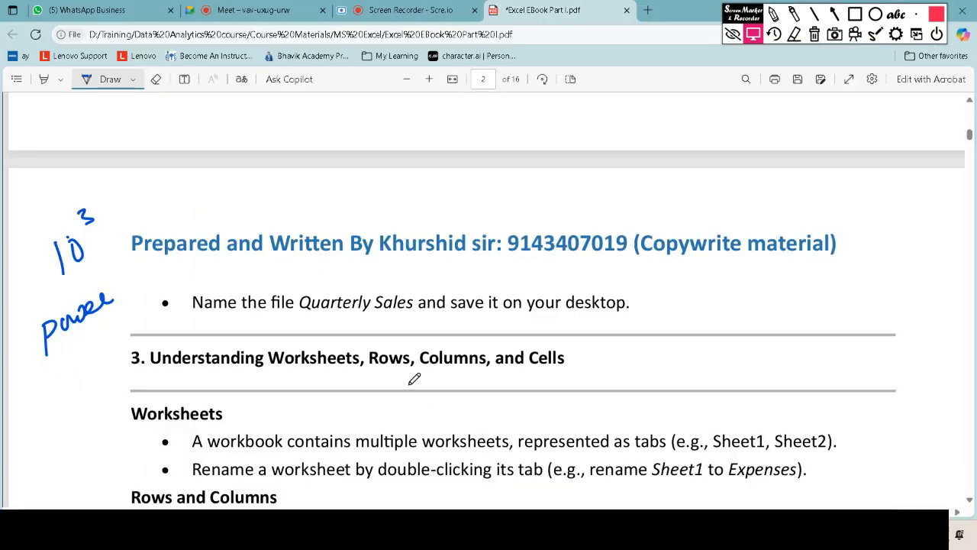
pyautogui.scroll(-5, 419, 368)
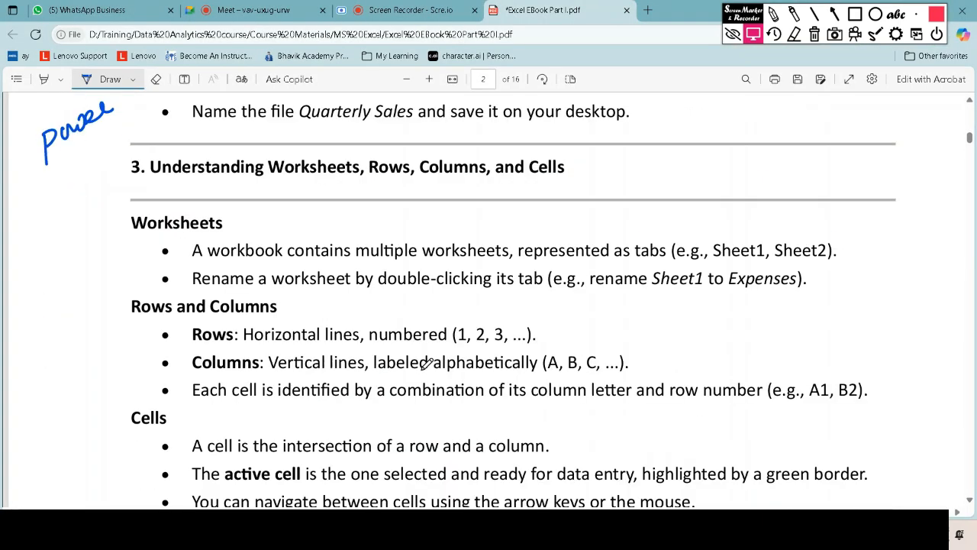
pyautogui.scroll(-8, 426, 363)
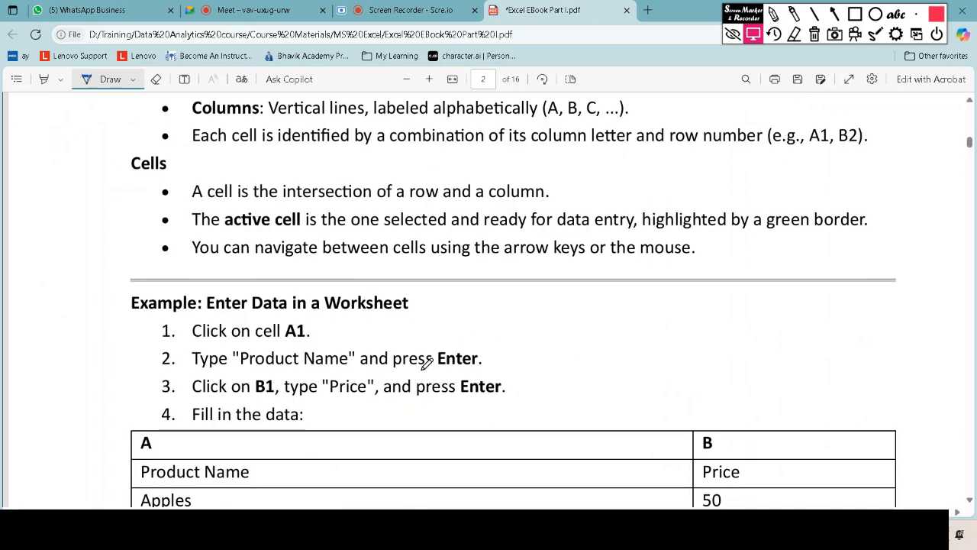
pyautogui.scroll(-3, 427, 364)
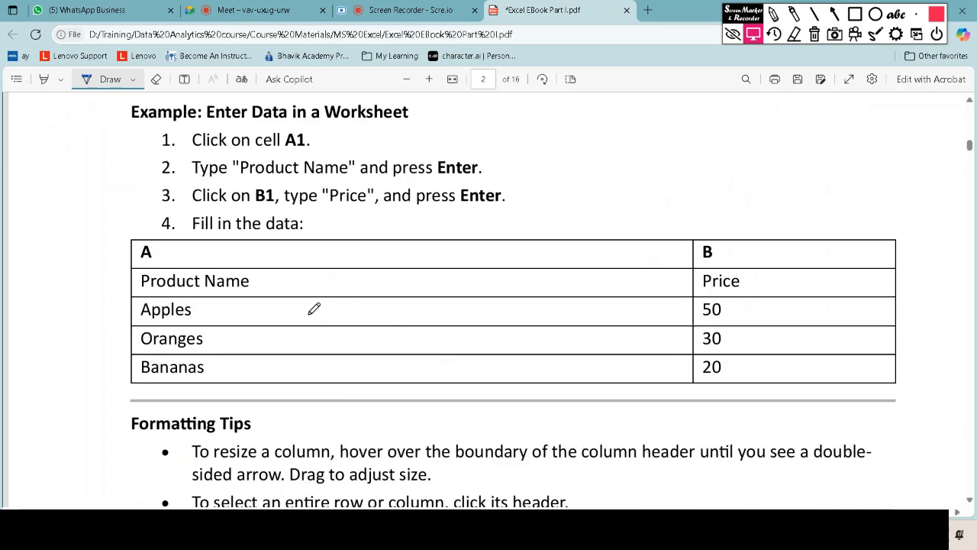
pyautogui.scroll(-5, 305, 277)
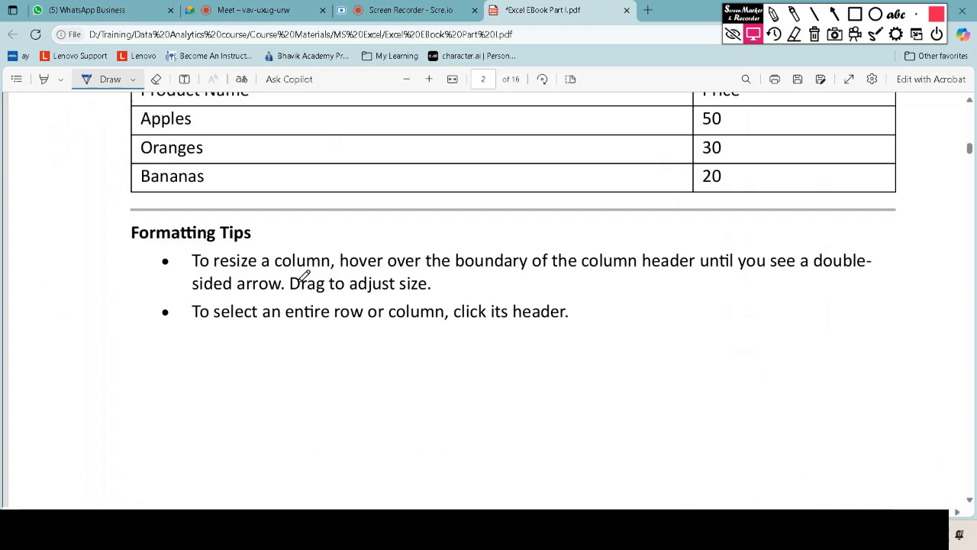
pyautogui.scroll(3, 679, 184)
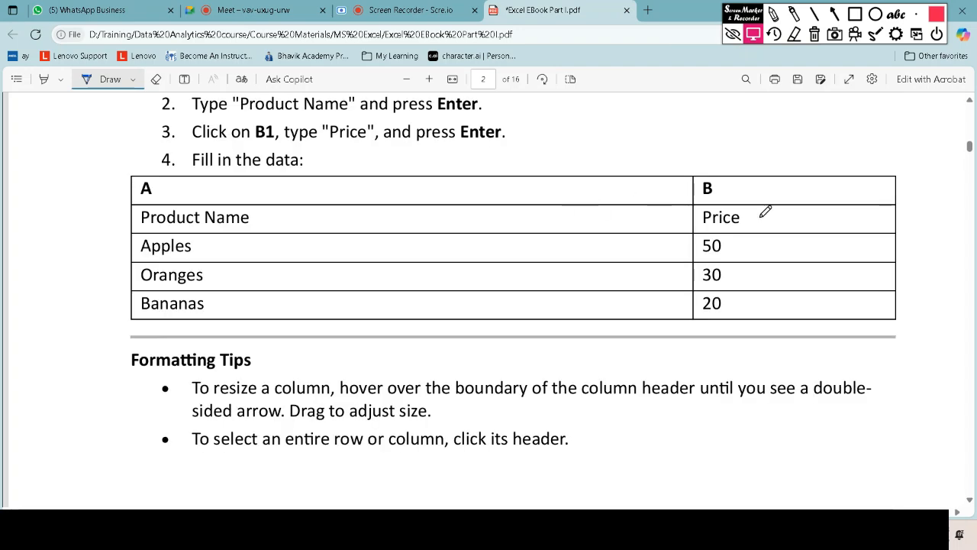
pyautogui.scroll(-20, 729, 246)
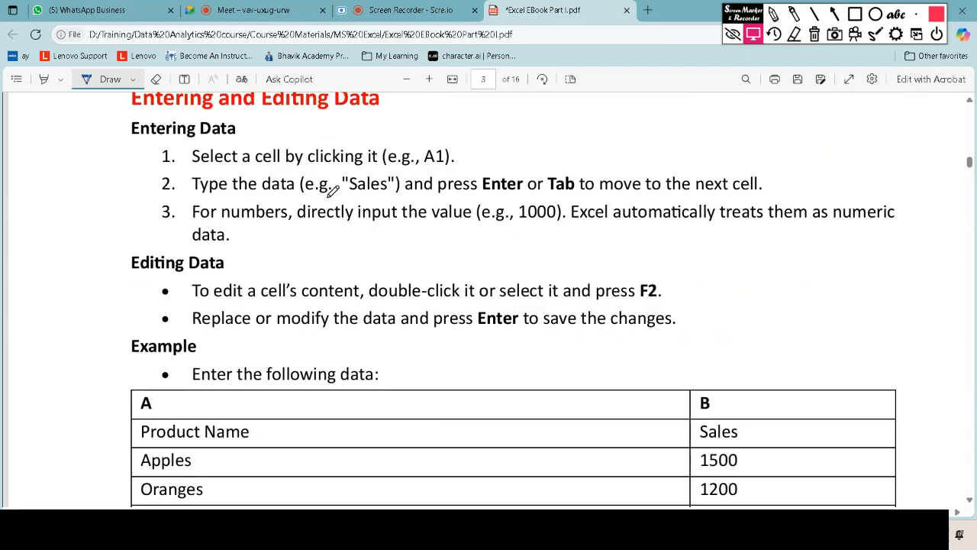
pyautogui.scroll(-5, 412, 236)
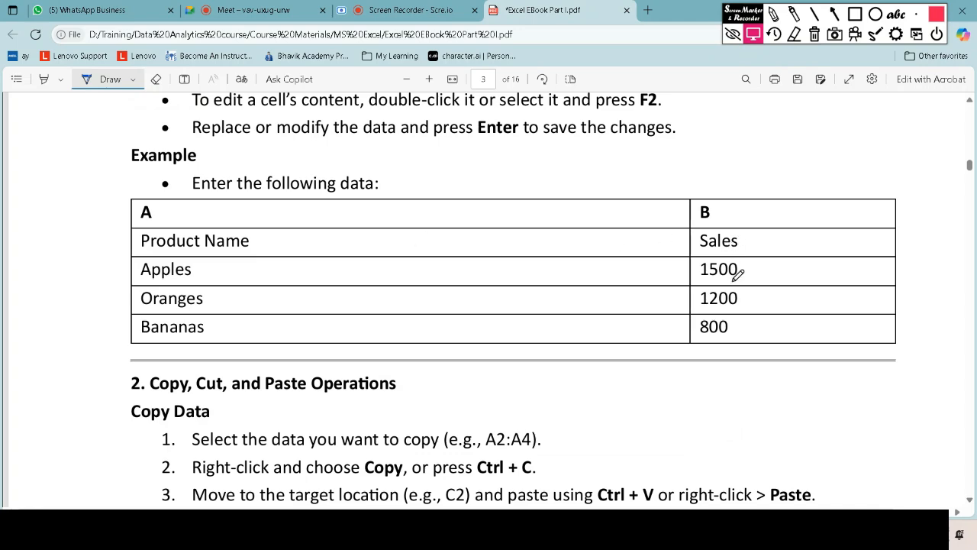
pyautogui.scroll(-3, 660, 275)
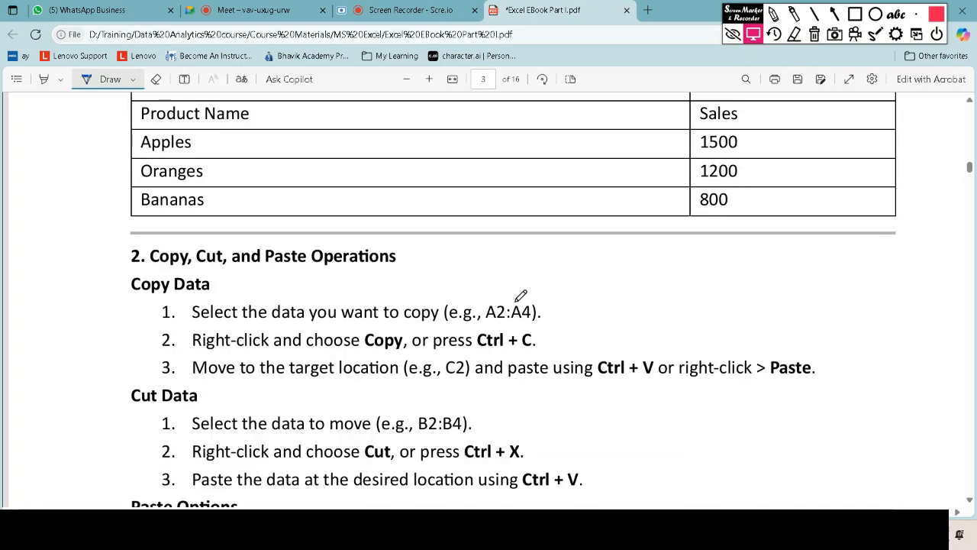
pyautogui.scroll(-1, 575, 360)
pyautogui.scroll(-1, 576, 360)
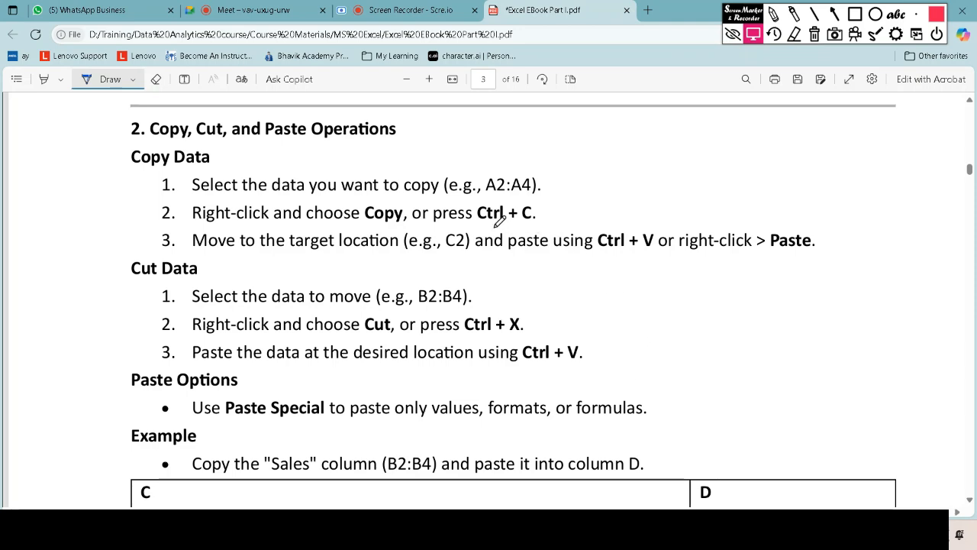
# - Circle the Ctrl + C, Ctrl + V and Ctrl + X shortcuts with the pen in the copy and cut instructions
pyautogui.moveTo(492, 227); pyautogui.dragTo(467, 196)
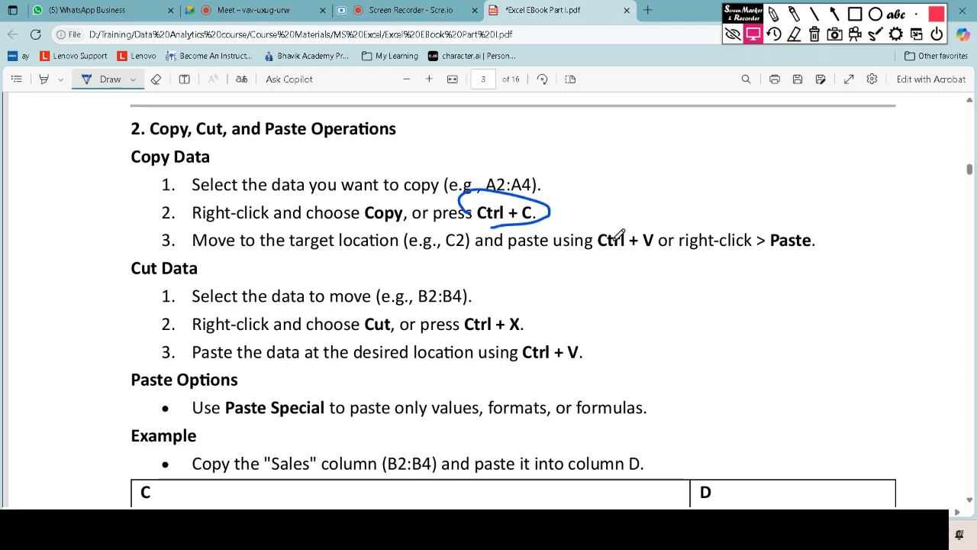
pyautogui.moveTo(652, 224)
pyautogui.mouseDown()
pyautogui.moveTo(653, 253)
pyautogui.moveTo(654, 217)
pyautogui.mouseUp()
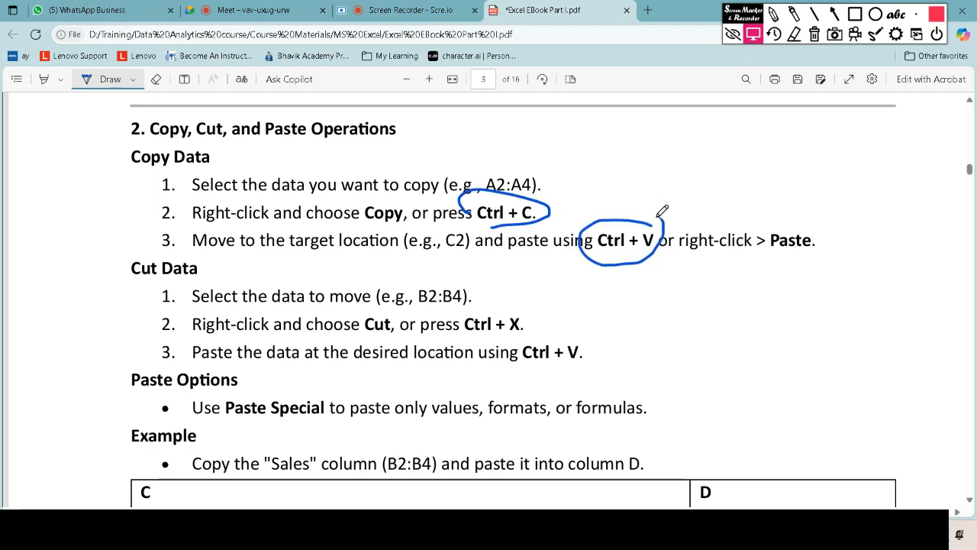
pyautogui.moveTo(538, 289)
pyautogui.mouseDown()
pyautogui.moveTo(493, 292)
pyautogui.moveTo(495, 339)
pyautogui.moveTo(536, 288)
pyautogui.mouseUp()
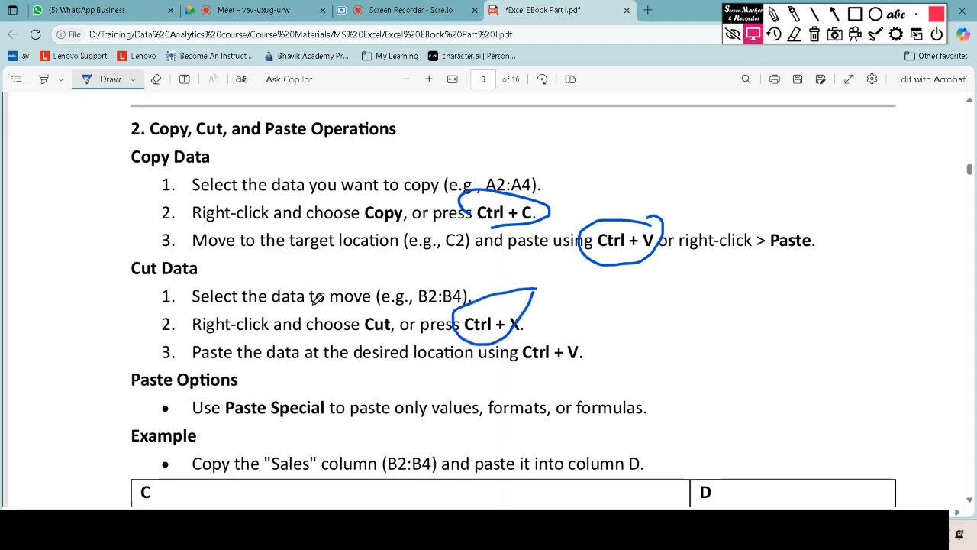
# - Handwrite "Ctrl + A" with the pen in the blank space beside the Cut Data instructions
pyautogui.moveTo(616, 292)
pyautogui.mouseDown()
pyautogui.moveTo(610, 315)
pyautogui.moveTo(664, 302)
pyautogui.mouseUp()
pyautogui.moveTo(659, 295); pyautogui.dragTo(658, 312)
pyautogui.moveTo(677, 313); pyautogui.dragTo(690, 302)
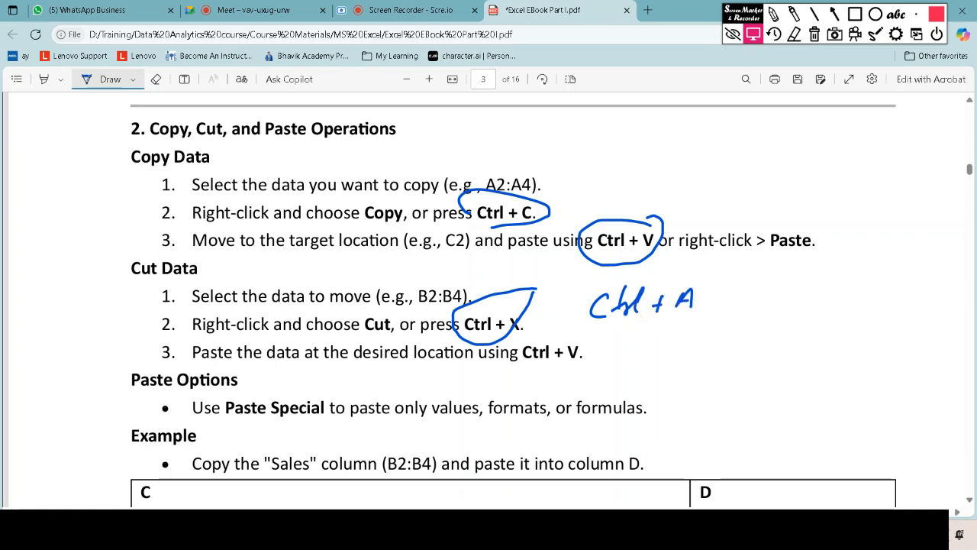
# - Switch back to the Excel workbook, select all cells of Sheet4, and bring up Sheet1
pyautogui.click(622, 531)
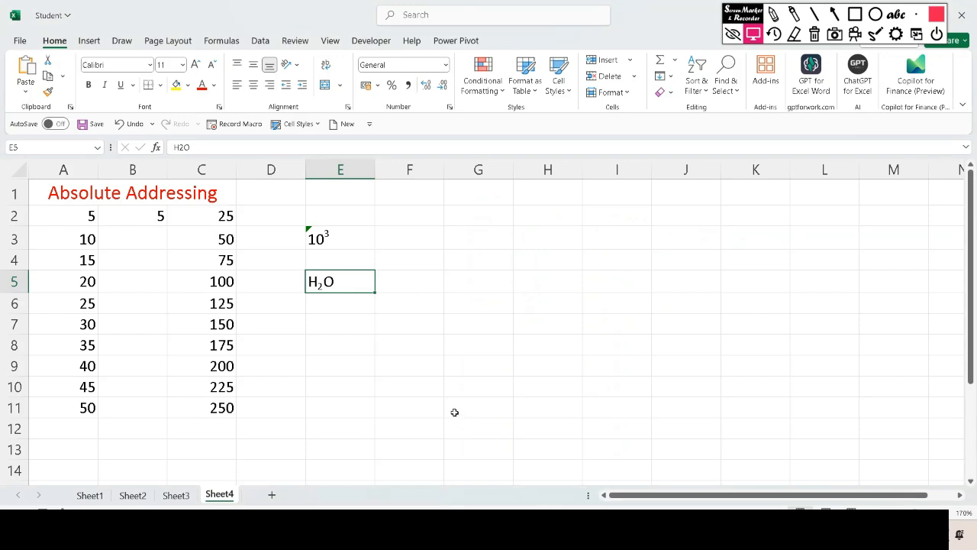
pyautogui.hotkey('ctrl', 'a')
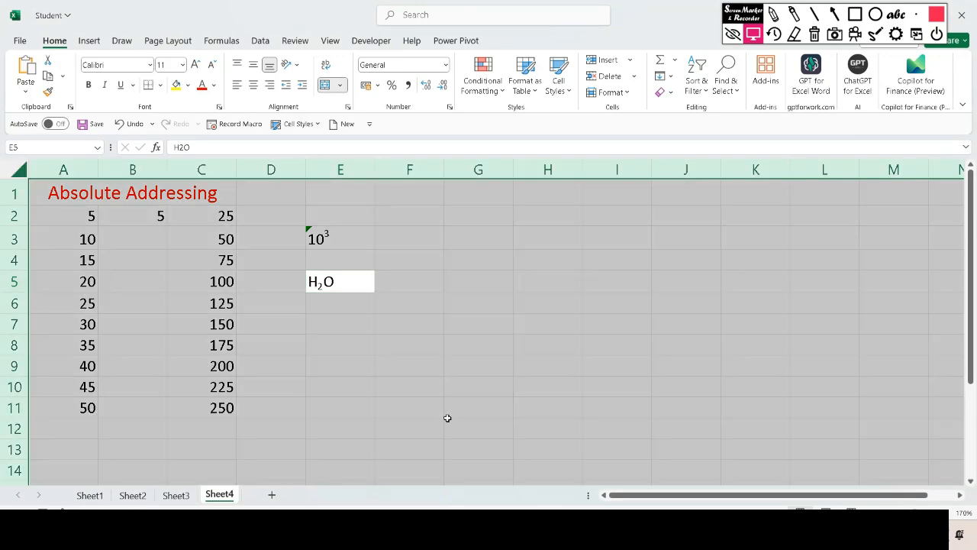
pyautogui.click(141, 498)
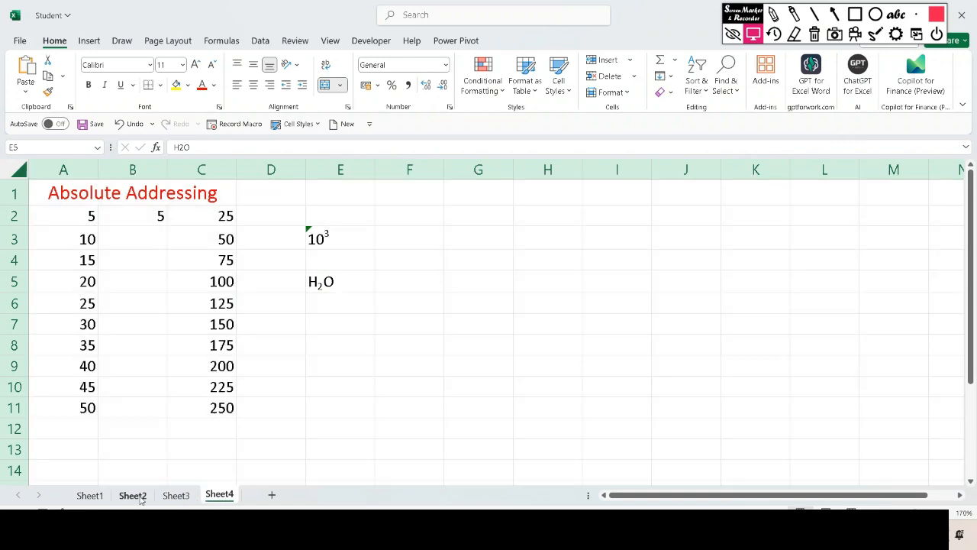
pyautogui.click(89, 495)
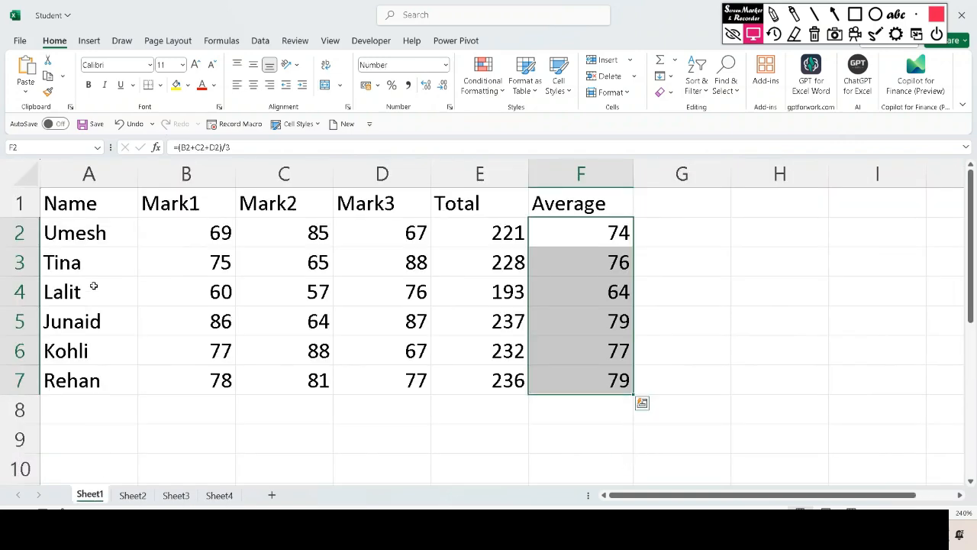
# - Select the whole student marks table in Sheet1, from the Name header through the Average column
pyautogui.click(79, 205)
pyautogui.hotkey('ctrl', 'a')
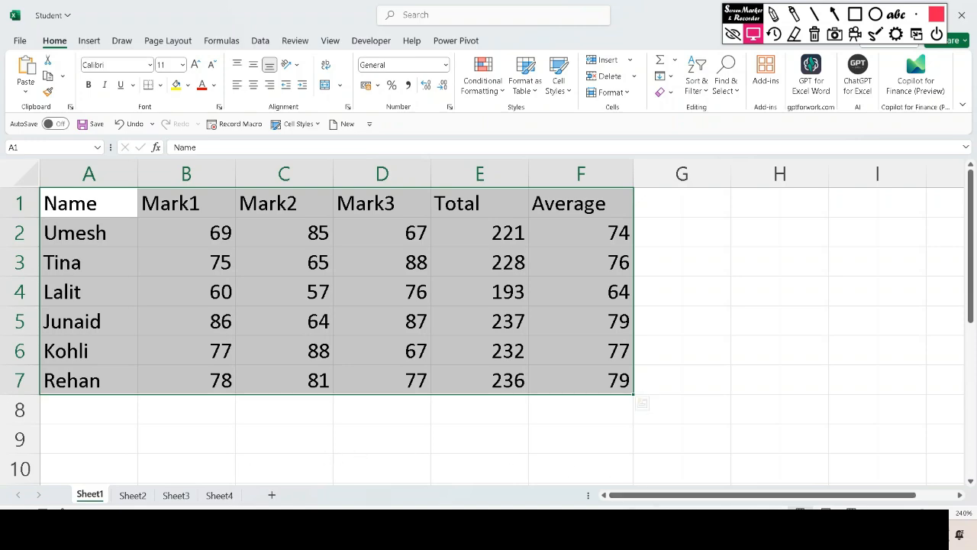
# - Switch to the Excel eBook PDF in the browser and review it from Copy, Cut, and Paste Operations through the MIN and MAX functions
pyautogui.moveTo(658, 534)
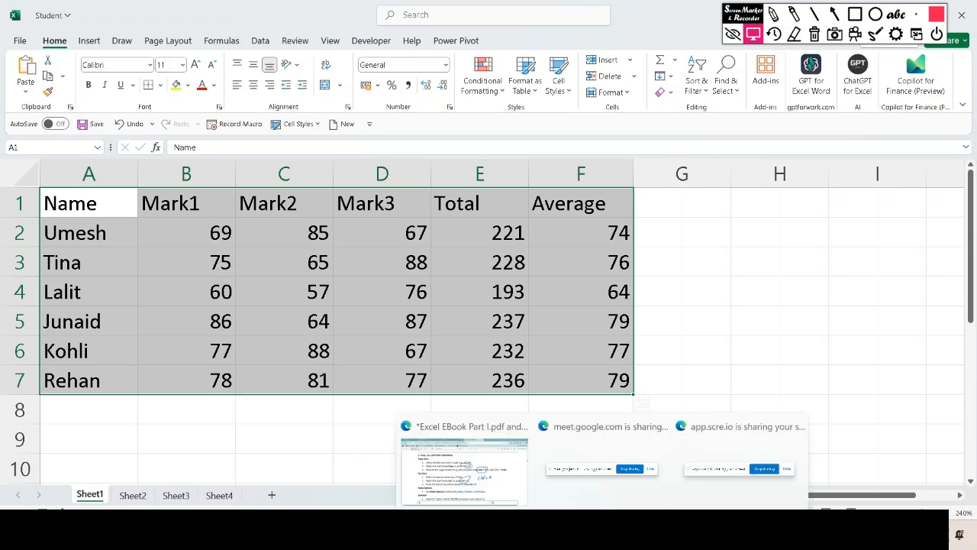
pyautogui.click(502, 464)
pyautogui.scroll(3, 545, 397)
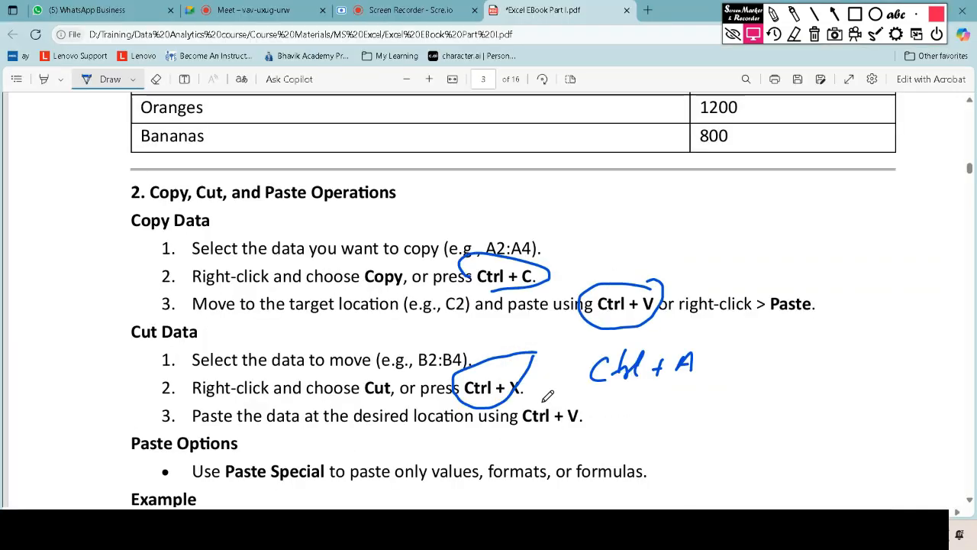
pyautogui.scroll(-1, 548, 396)
pyautogui.scroll(-4, 547, 397)
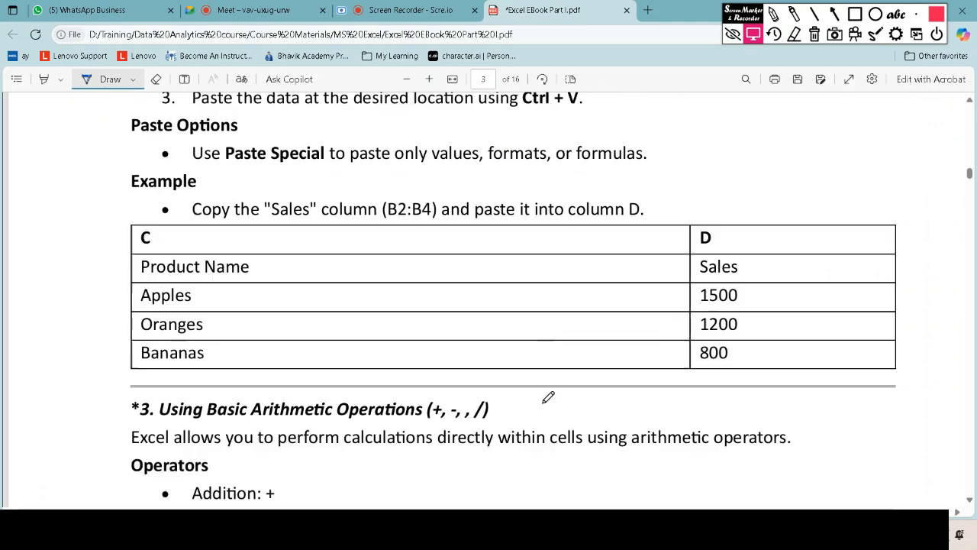
pyautogui.scroll(-2, 567, 347)
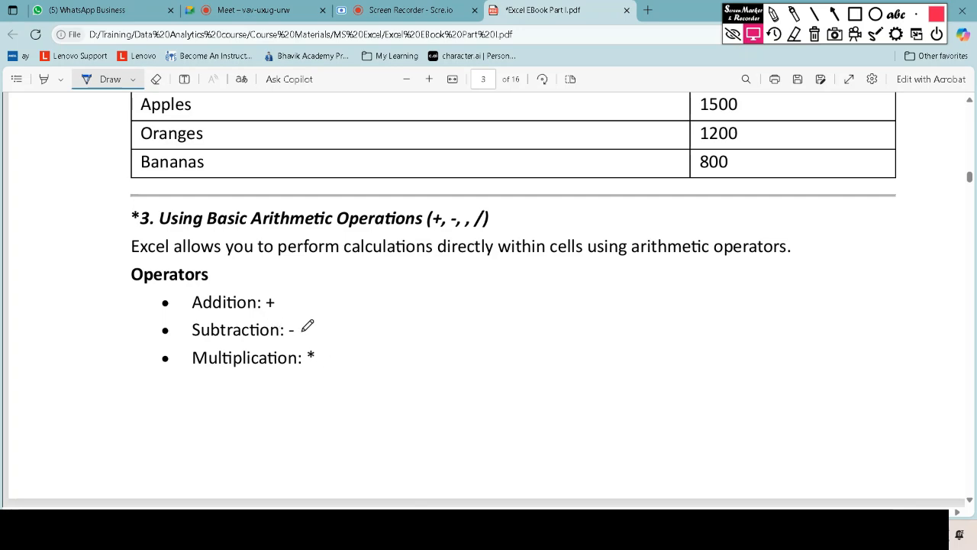
pyautogui.scroll(-4, 316, 270)
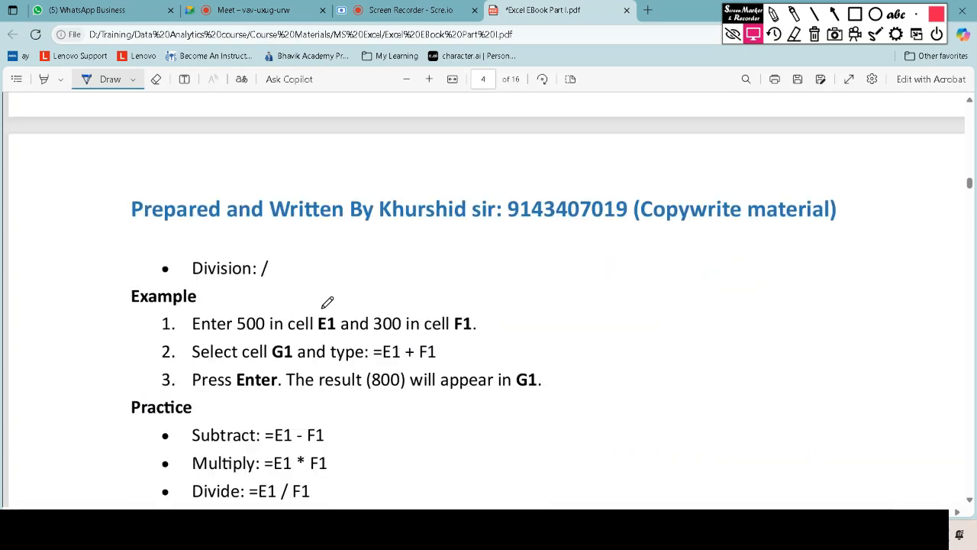
pyautogui.scroll(-1, 323, 318)
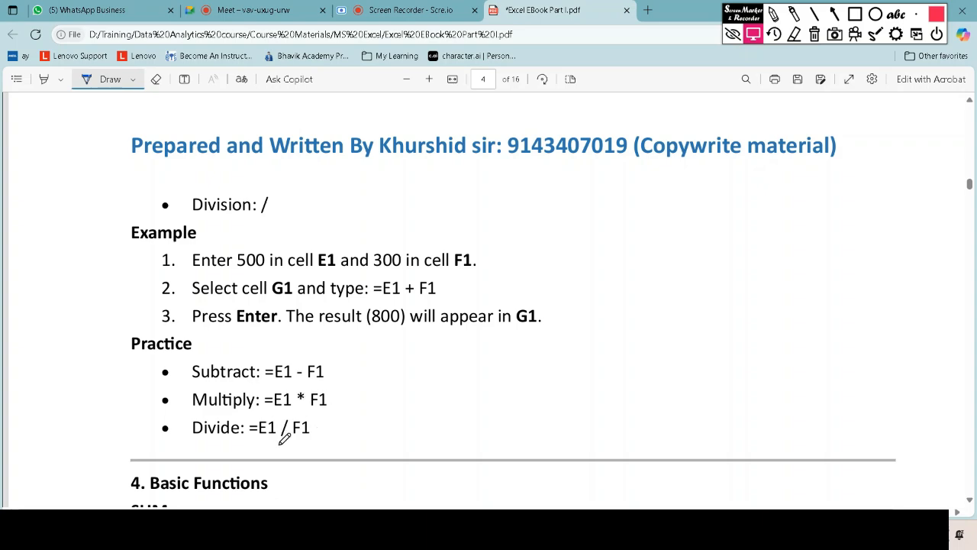
pyautogui.scroll(-2, 285, 439)
pyautogui.scroll(-1, 260, 411)
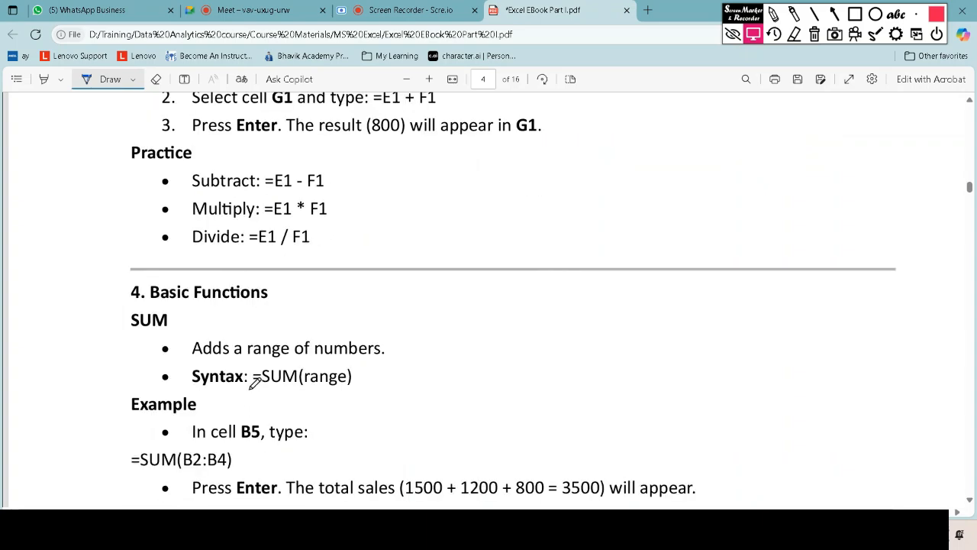
pyautogui.scroll(-3, 236, 389)
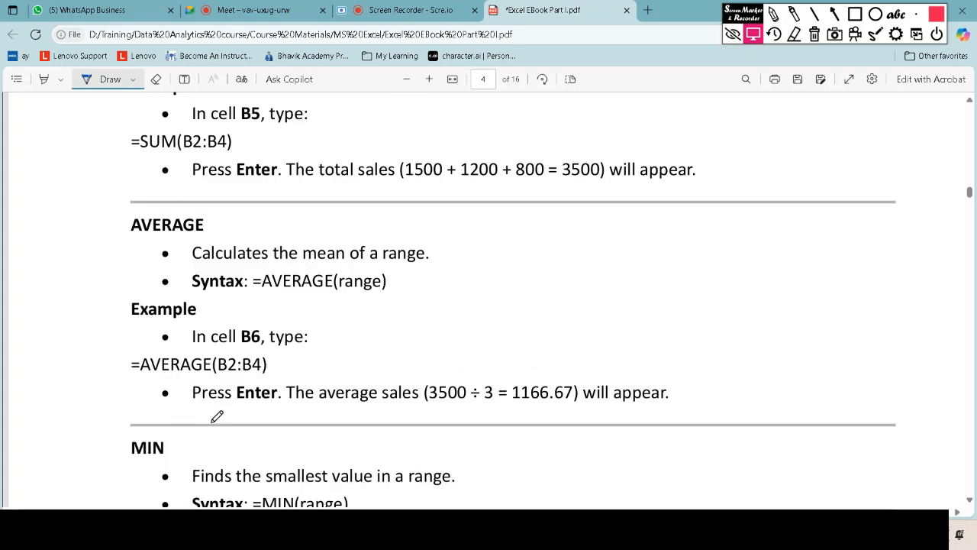
pyautogui.scroll(-2, 217, 417)
pyautogui.scroll(-2, 236, 411)
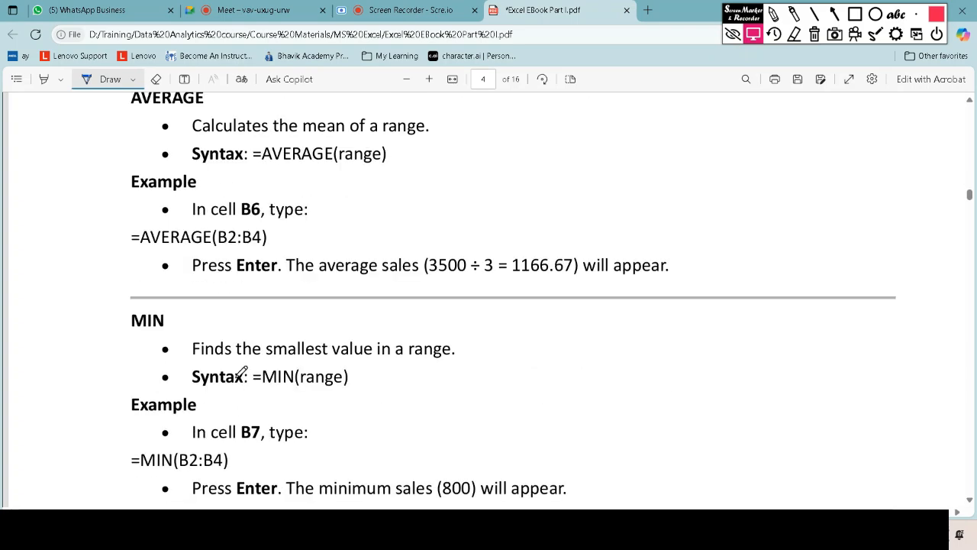
pyautogui.scroll(-3, 212, 382)
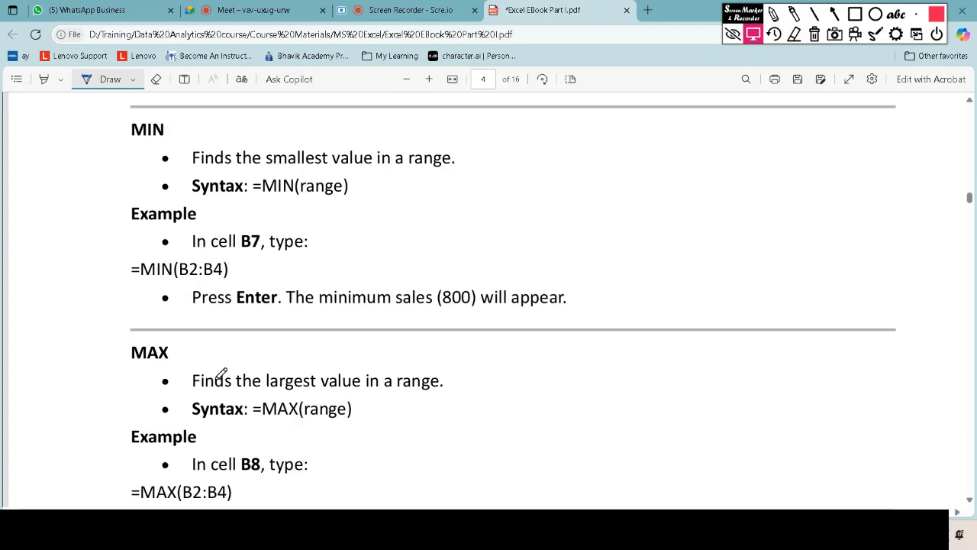
# - Circle the MIN and MAX headings with the pen in the eBook's Basic Functions section
pyautogui.moveTo(156, 110); pyautogui.dragTo(159, 116)
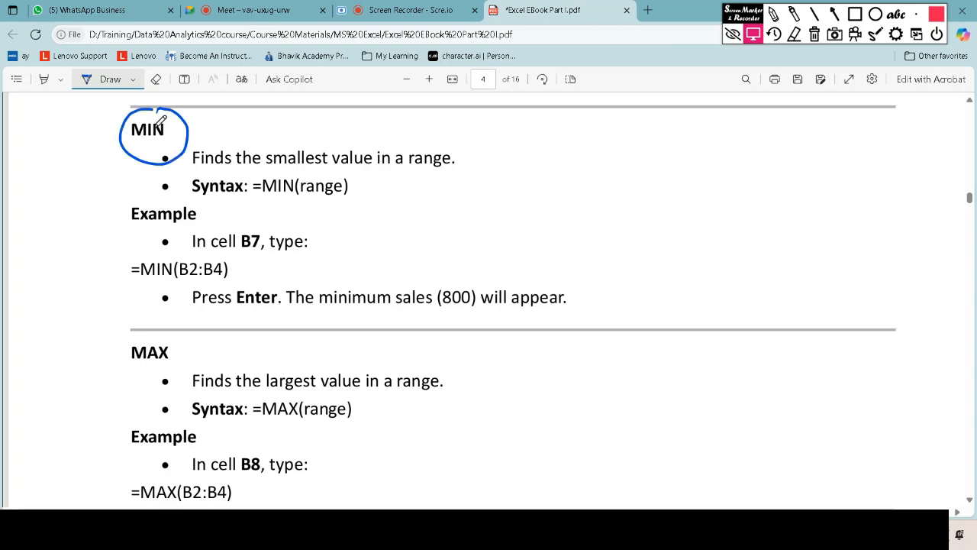
pyautogui.moveTo(164, 317)
pyautogui.mouseDown()
pyautogui.moveTo(180, 332)
pyautogui.moveTo(162, 312)
pyautogui.mouseUp()
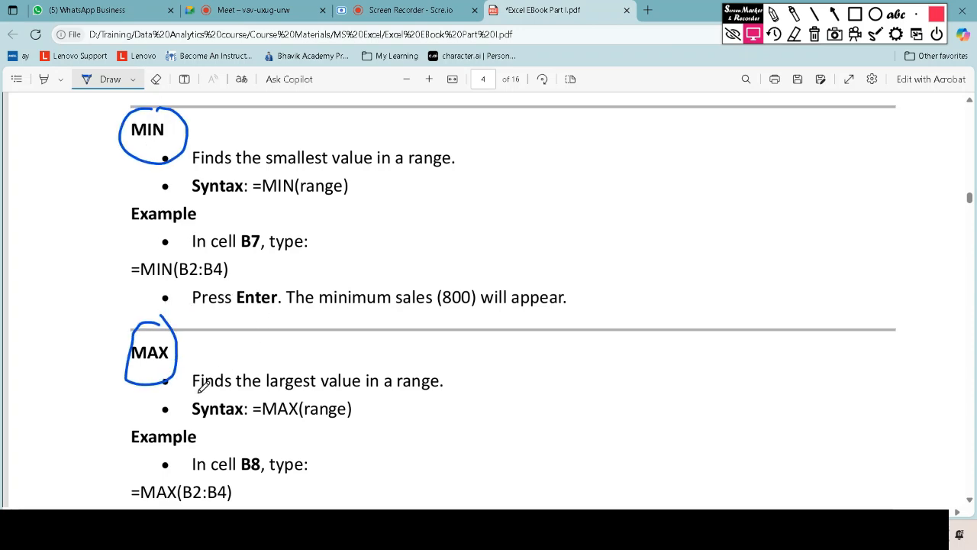
pyautogui.scroll(-2, 200, 387)
# - Switch to the Excel workbook and enter =MIN(F2:F7) in cell F8 below the Average column
pyautogui.click(649, 528)
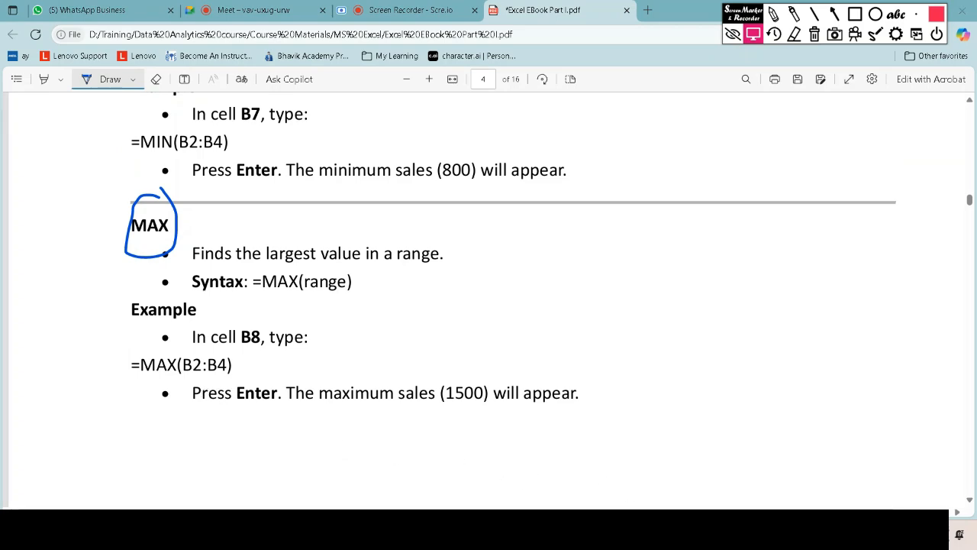
pyautogui.click(611, 443)
pyautogui.click(602, 407)
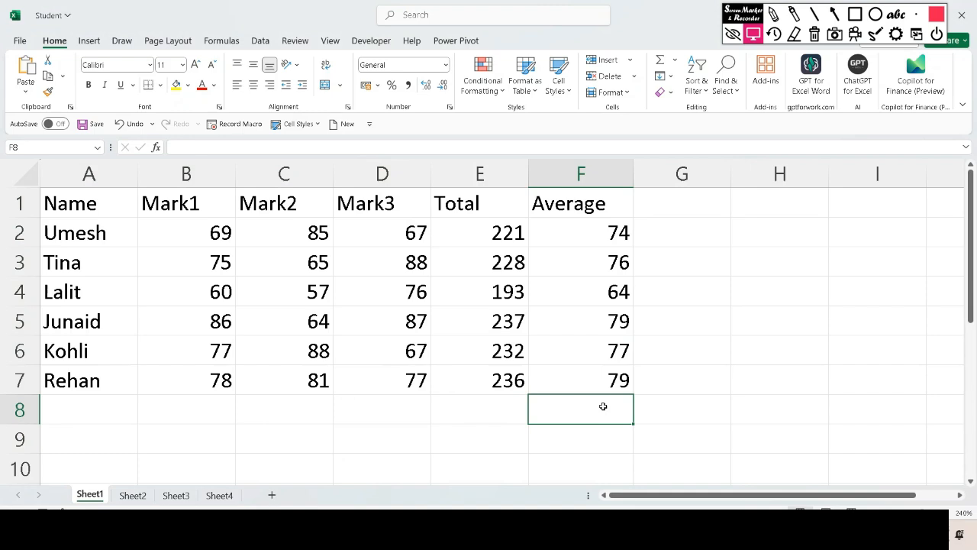
pyautogui.write('=MIN')
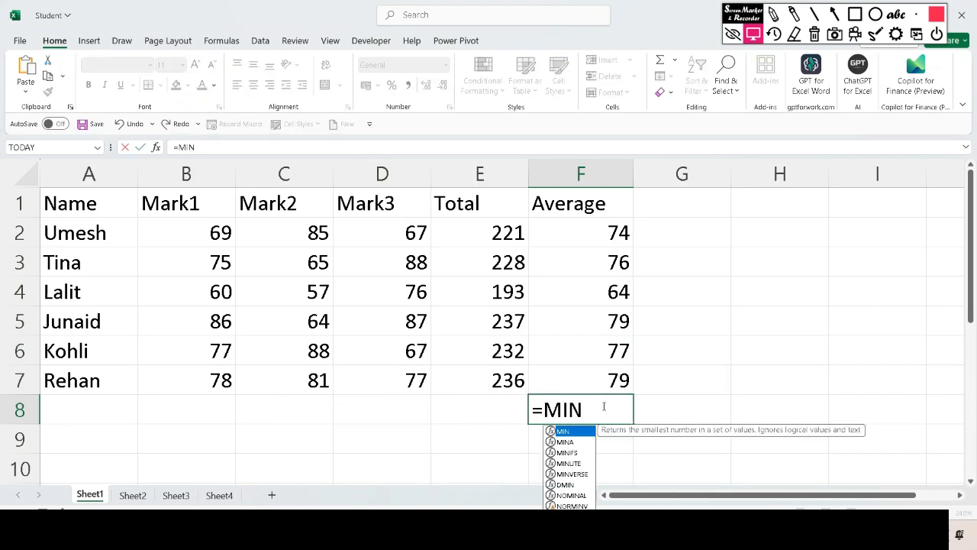
pyautogui.write('(')
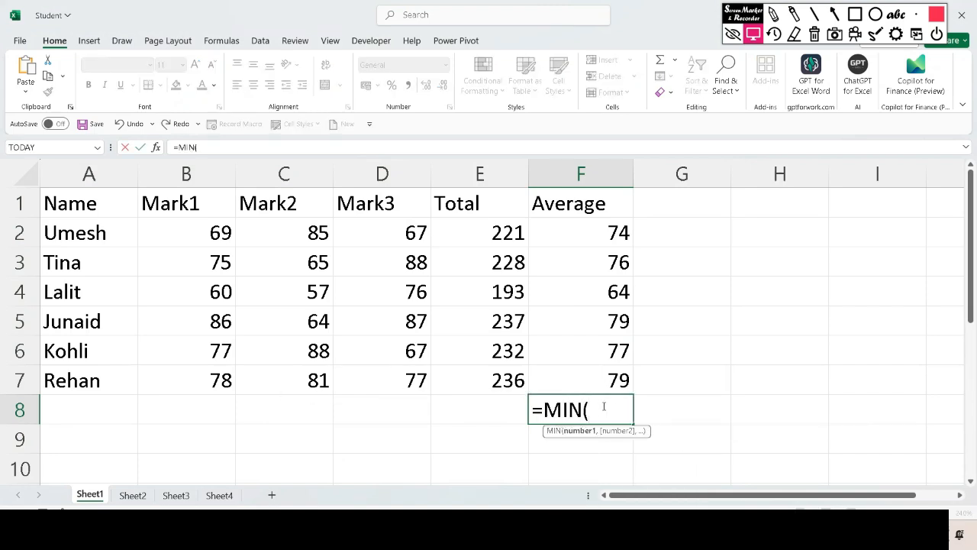
pyautogui.moveTo(610, 231); pyautogui.dragTo(593, 390)
pyautogui.write(')')
pyautogui.press('Return')
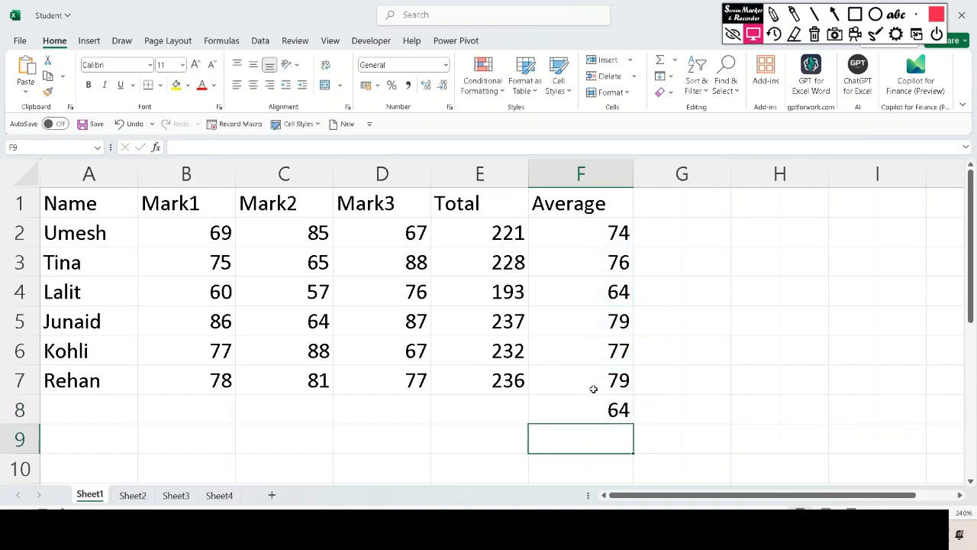
# - Enter =MAX(F2:F7) in cell F9 and reselect that cell to show its formula
pyautogui.write('=MA')
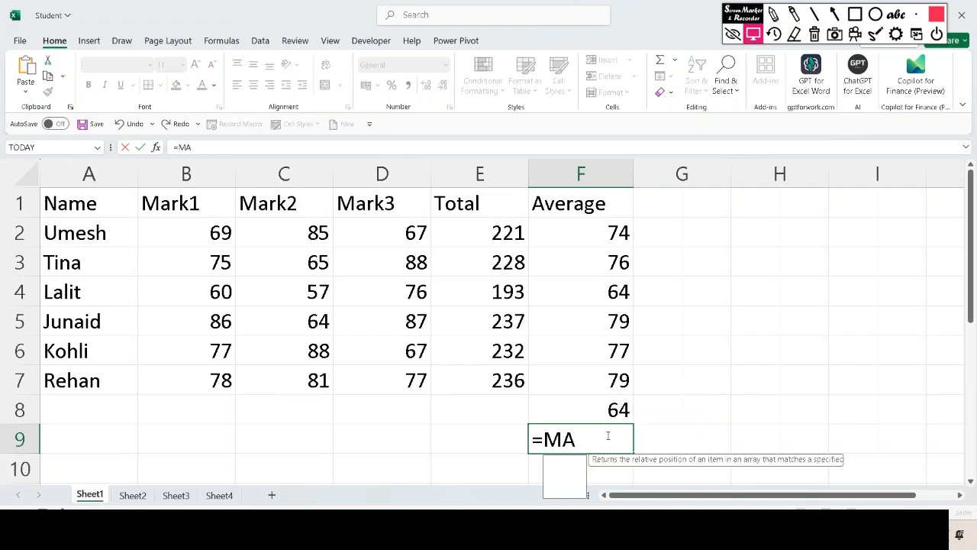
pyautogui.write('X(')
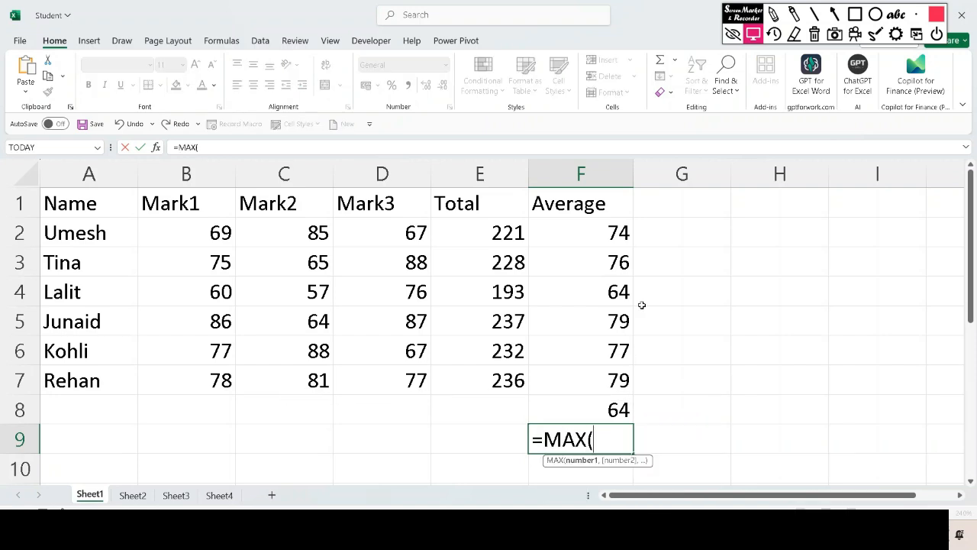
pyautogui.moveTo(603, 229); pyautogui.dragTo(591, 373)
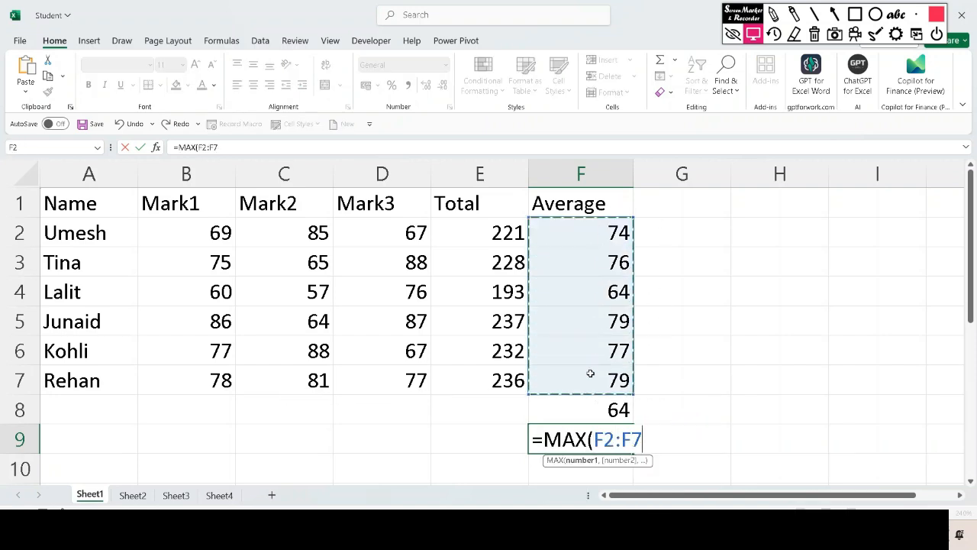
pyautogui.write(')')
pyautogui.press('Return')
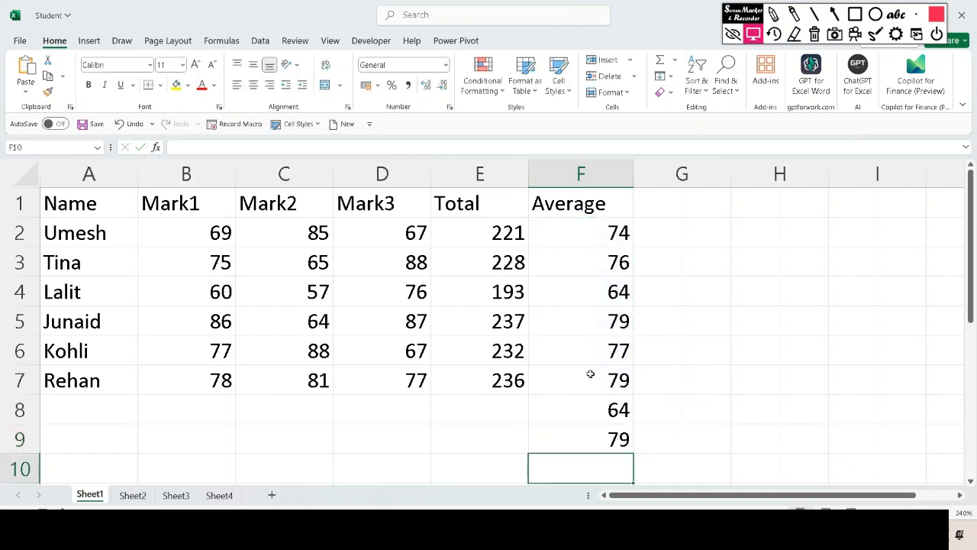
pyautogui.click(609, 432)
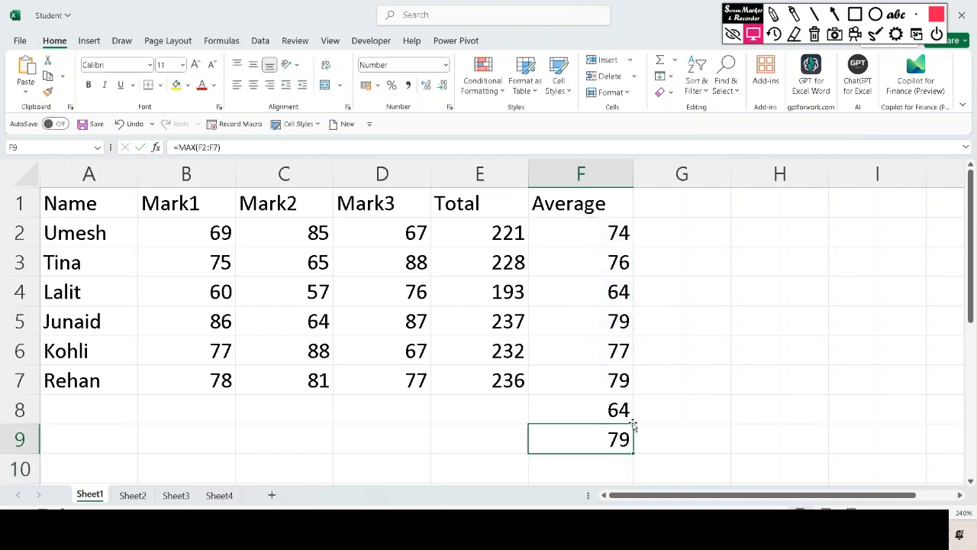
# - Switch back to the eBook PDF and circle the COUNT heading with the pen, bringing its example and Summary Table into view
pyautogui.moveTo(603, 532)
pyautogui.click(502, 497)
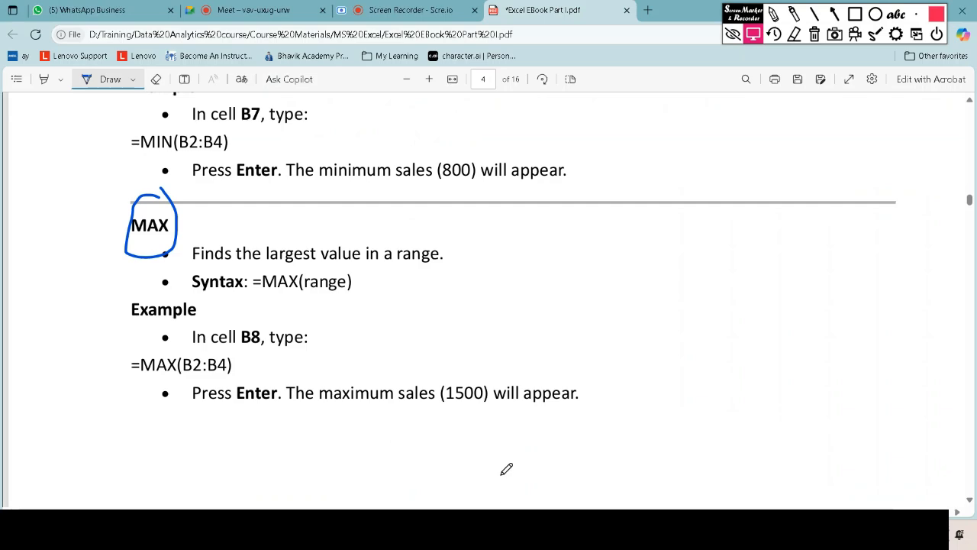
pyautogui.scroll(-5, 274, 275)
pyautogui.scroll(-3, 277, 273)
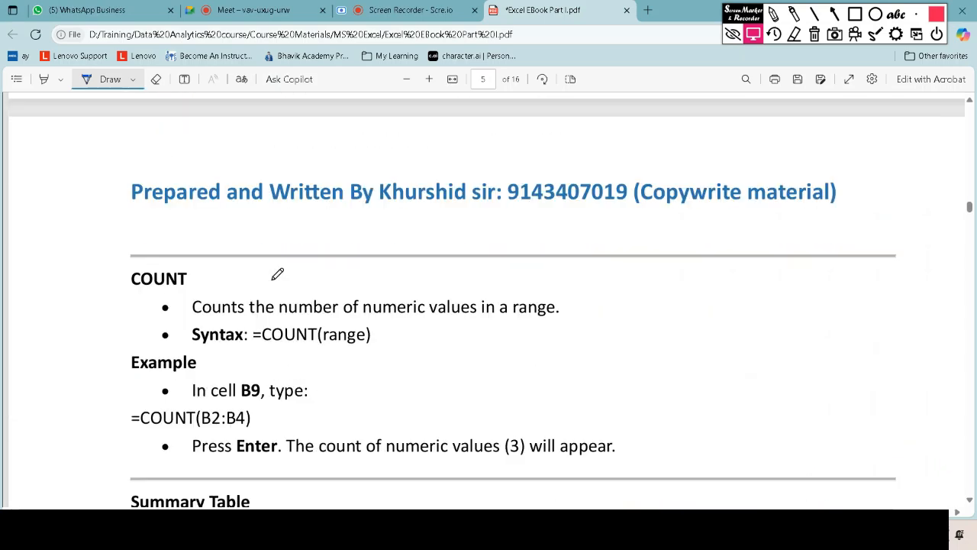
pyautogui.moveTo(197, 262)
pyautogui.mouseDown()
pyautogui.moveTo(111, 293)
pyautogui.moveTo(194, 283)
pyautogui.moveTo(205, 265)
pyautogui.moveTo(207, 274)
pyautogui.mouseUp()
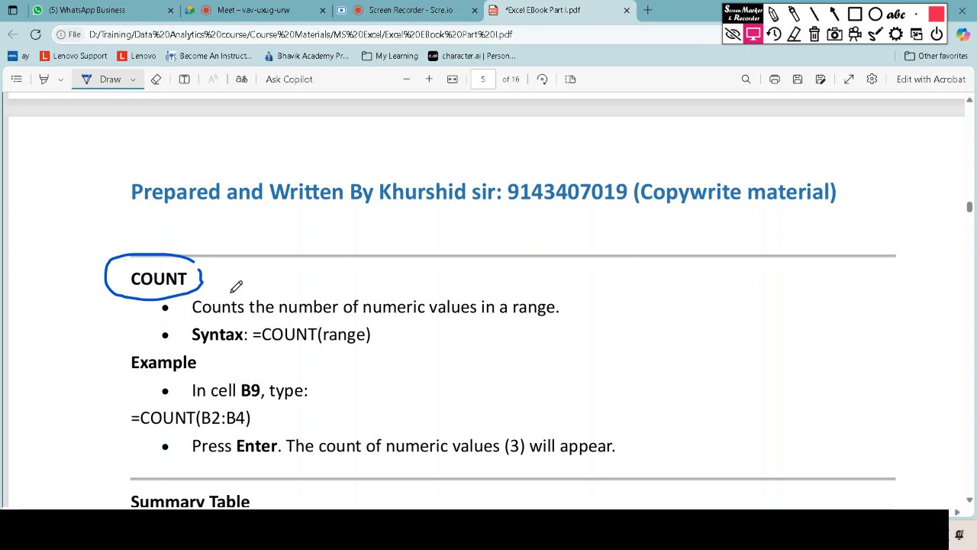
pyautogui.scroll(-1, 238, 286)
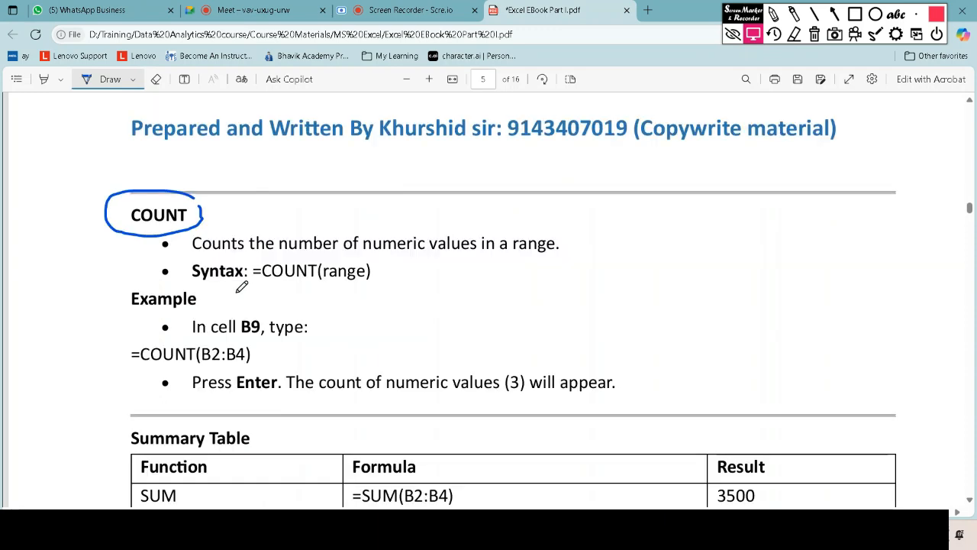
pyautogui.scroll(-1, 250, 285)
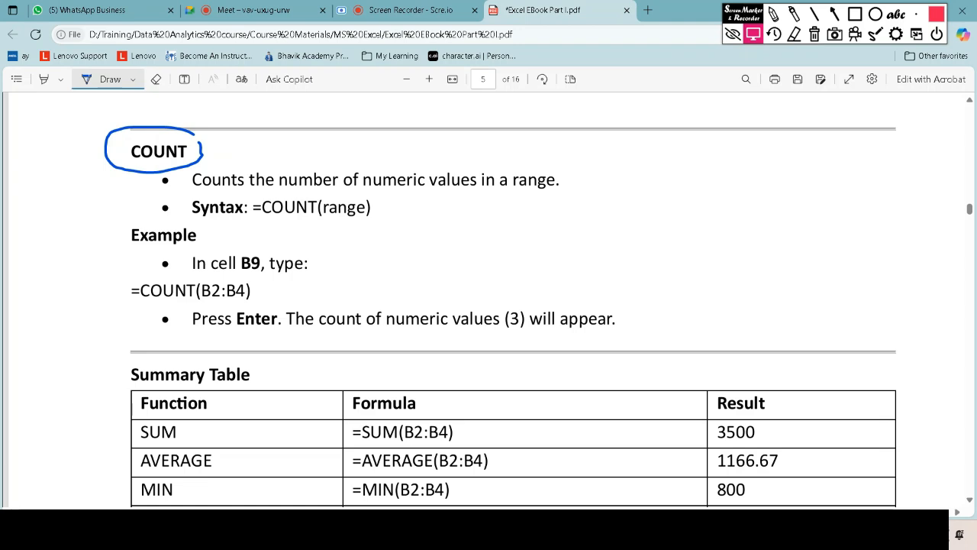
# - Switch to the Excel workbook and enter =COUNT(B2:B7) in cell B8 below the Mark1 column
pyautogui.hotkey('alt', 'Tab')
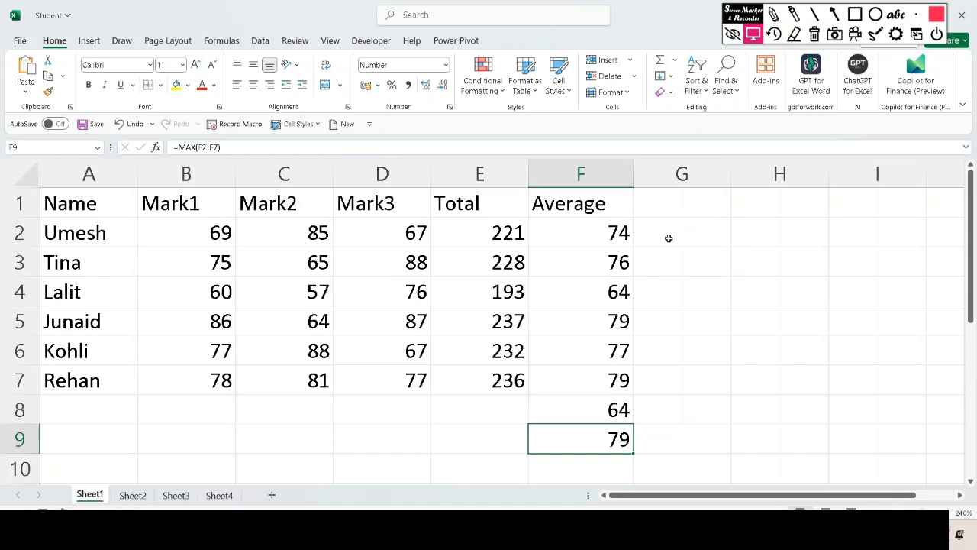
pyautogui.doubleClick(203, 402)
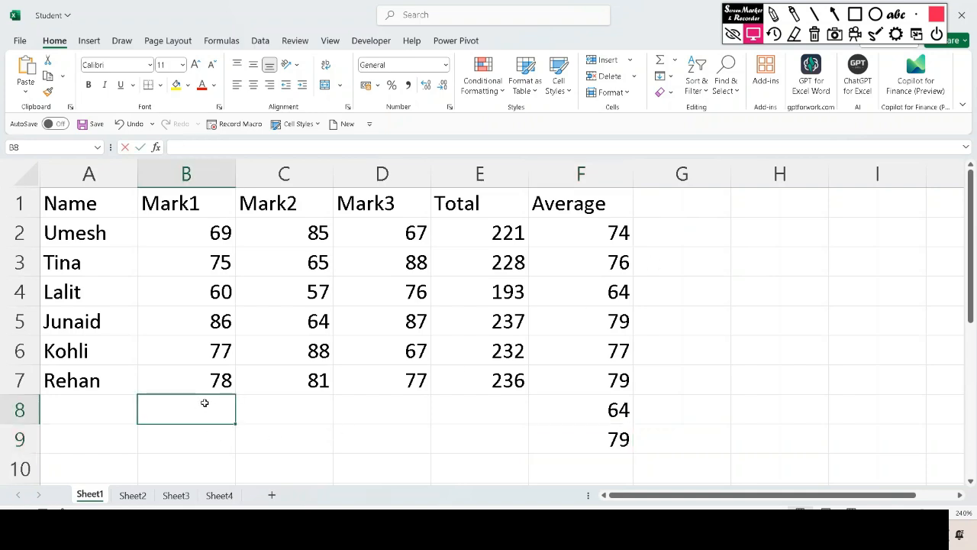
pyautogui.write('=COUNT')
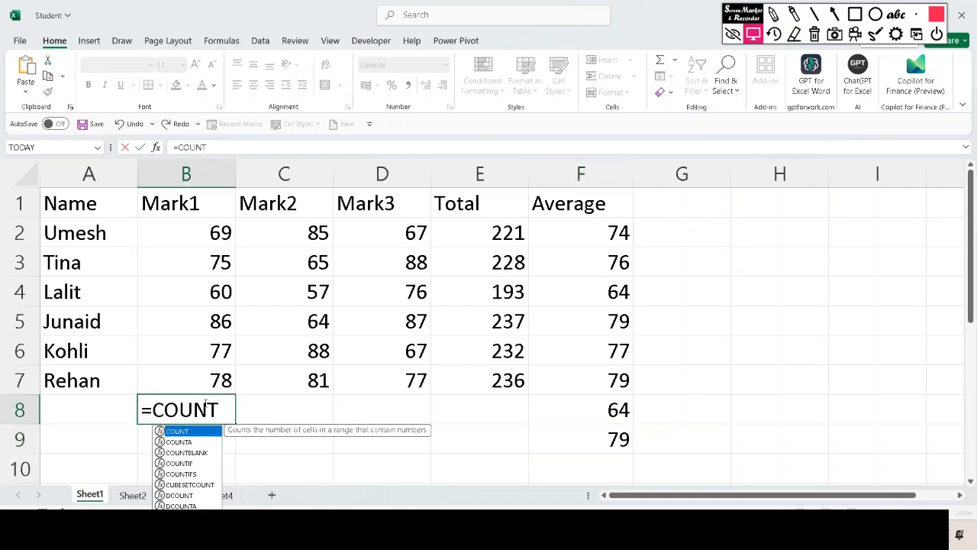
pyautogui.write('(')
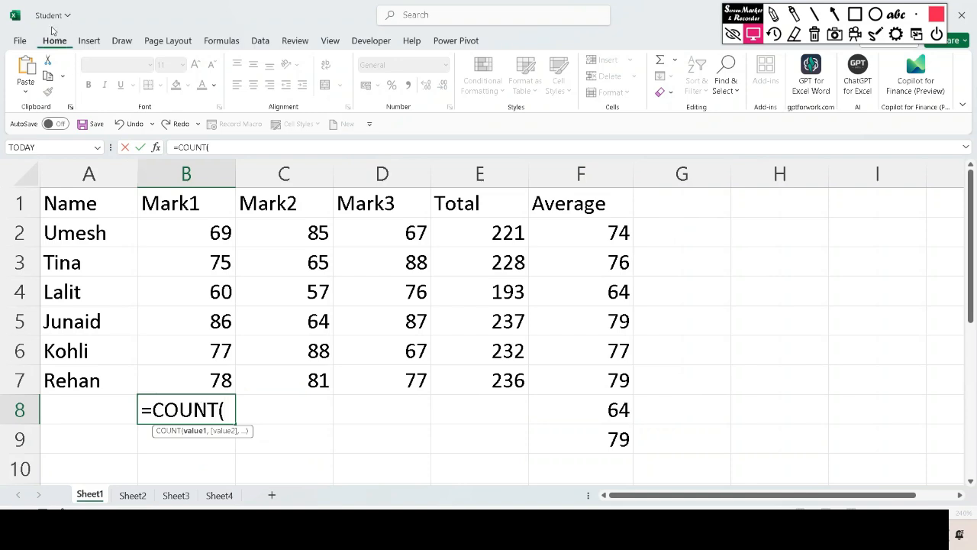
pyautogui.moveTo(174, 229); pyautogui.dragTo(202, 379)
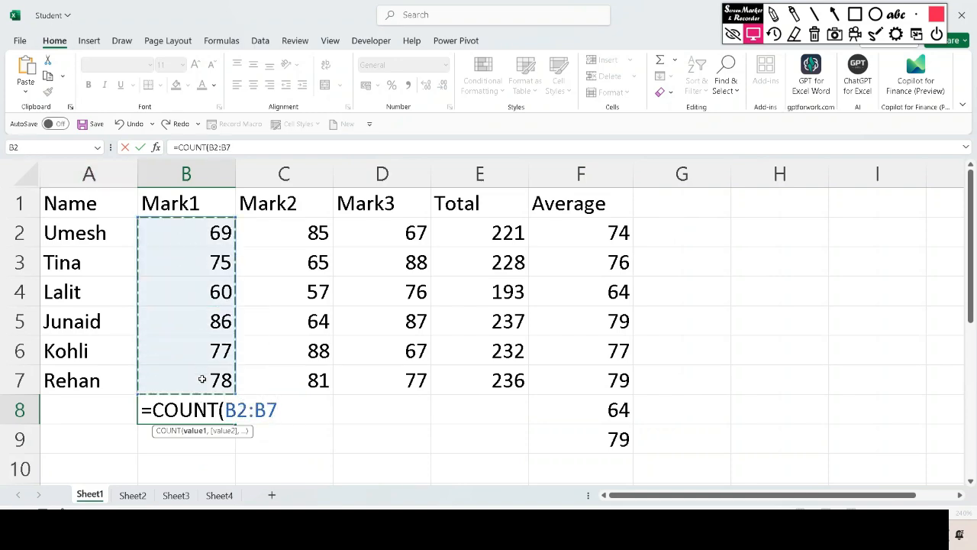
pyautogui.write(')')
pyautogui.press('Return')
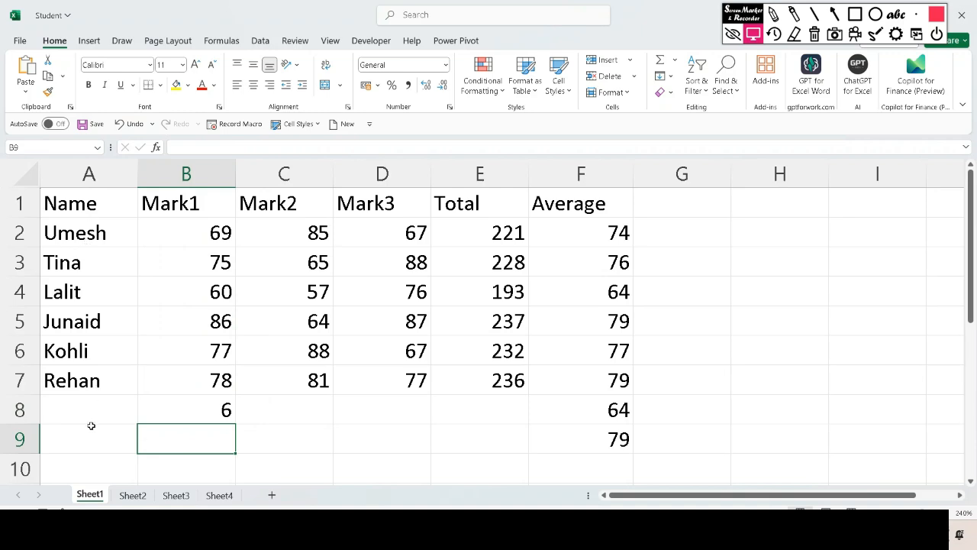
# - Enter =COUNT(A2:A7) in cell A8 below the Name column and select B8 to compare its formula
pyautogui.click(87, 412)
pyautogui.write('=')
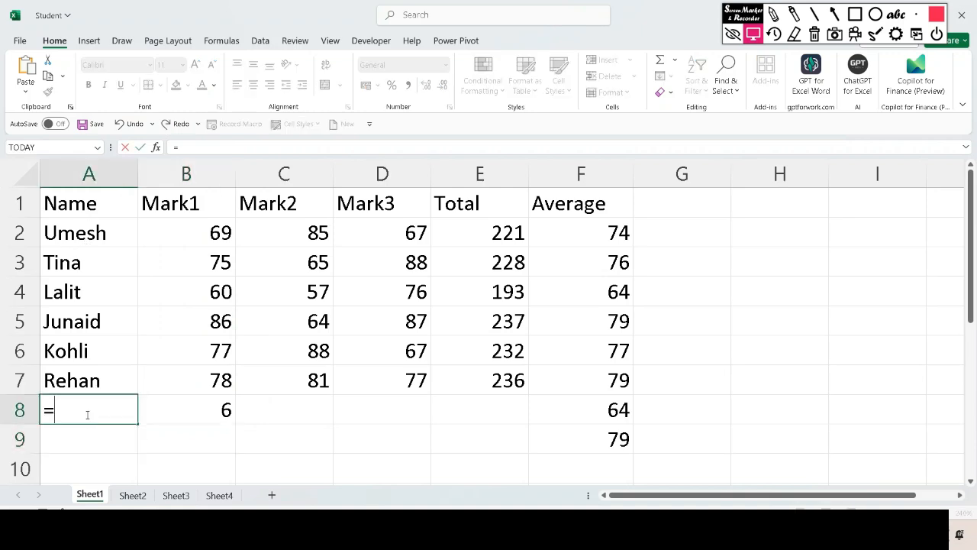
pyautogui.write('COUNT')
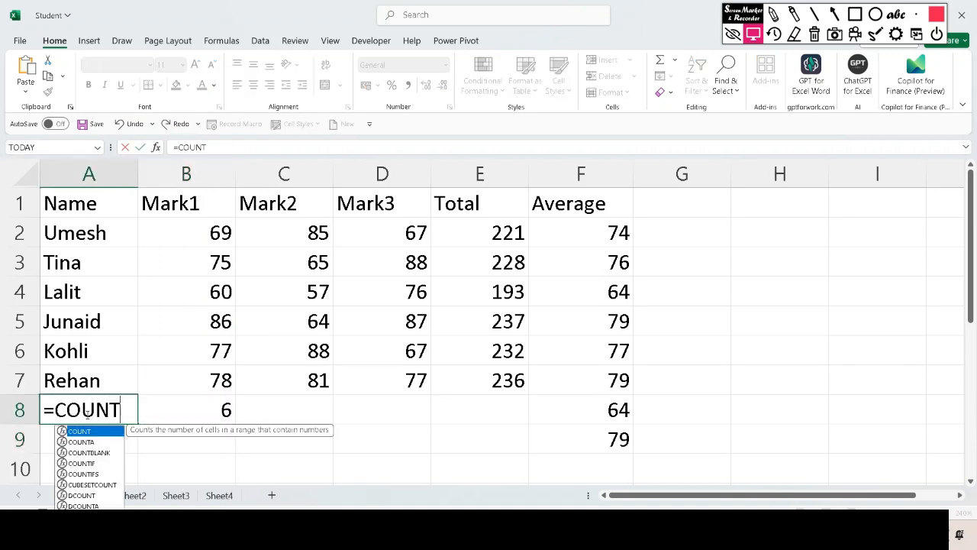
pyautogui.write('(')
pyautogui.moveTo(77, 235); pyautogui.dragTo(79, 374)
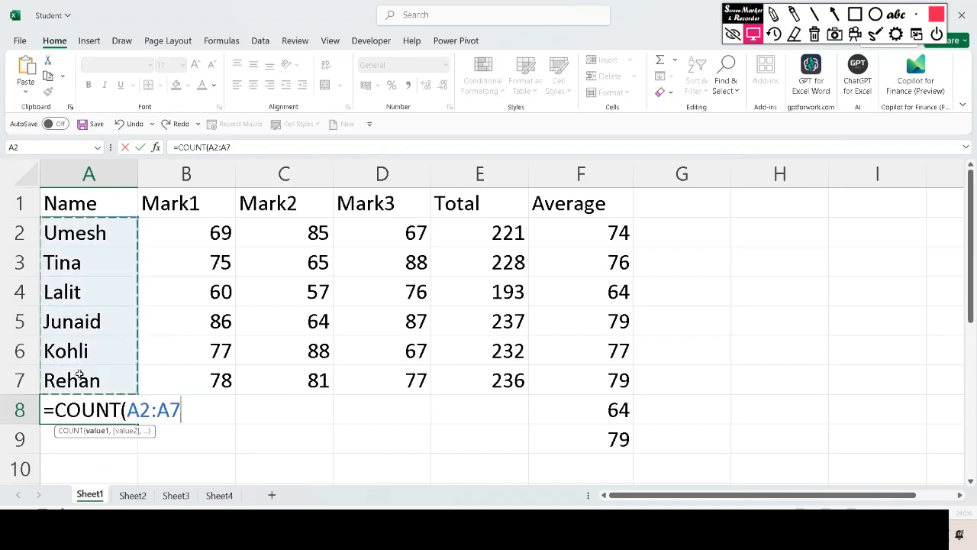
pyautogui.write(')')
pyautogui.press('Return')
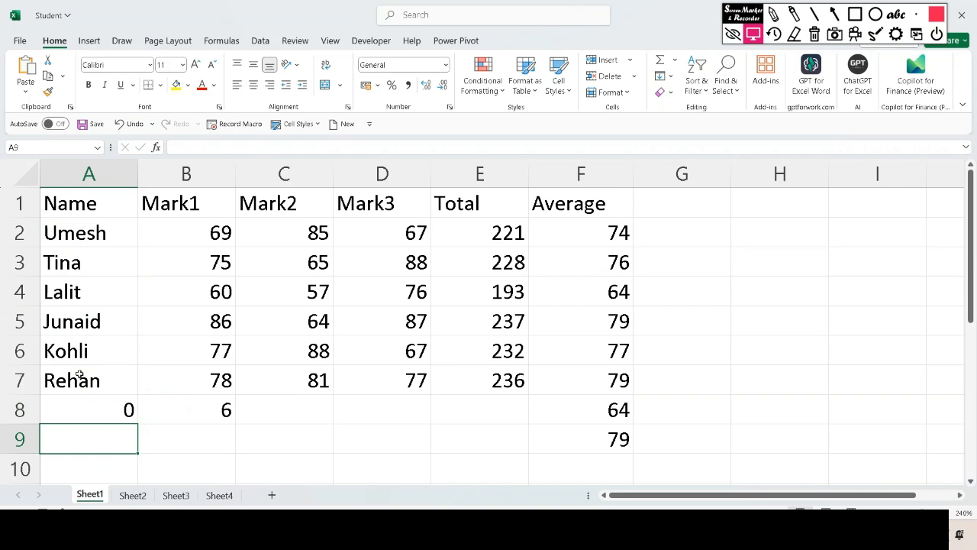
pyautogui.click(218, 411)
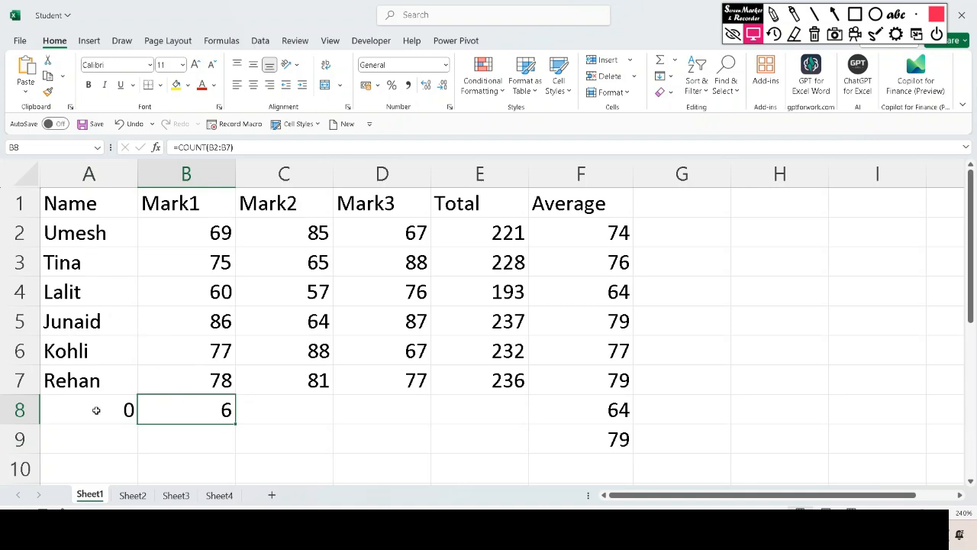
# - Change the formula in cell A8 to =COUNTA(A2:A7)
pyautogui.click(96, 410)
pyautogui.doubleClick(96, 410)
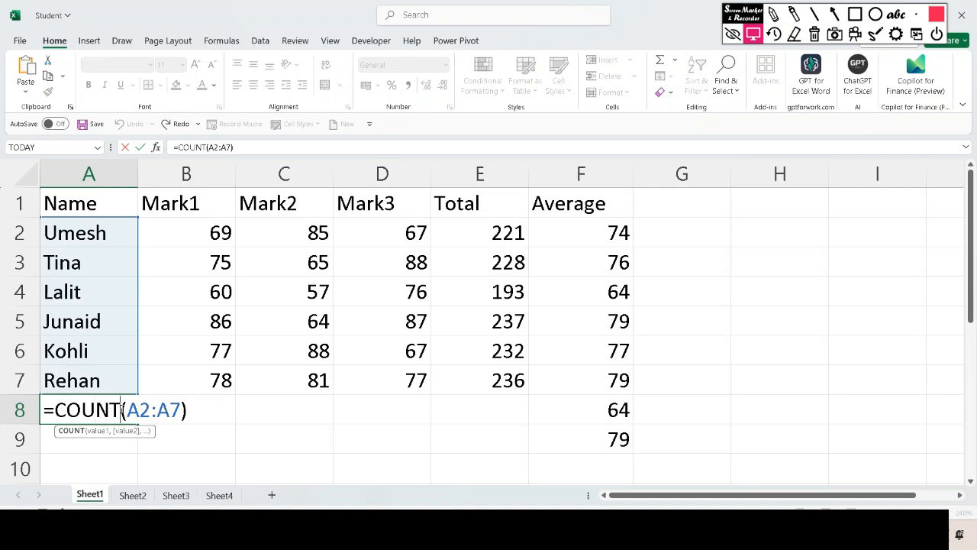
pyautogui.write('a')
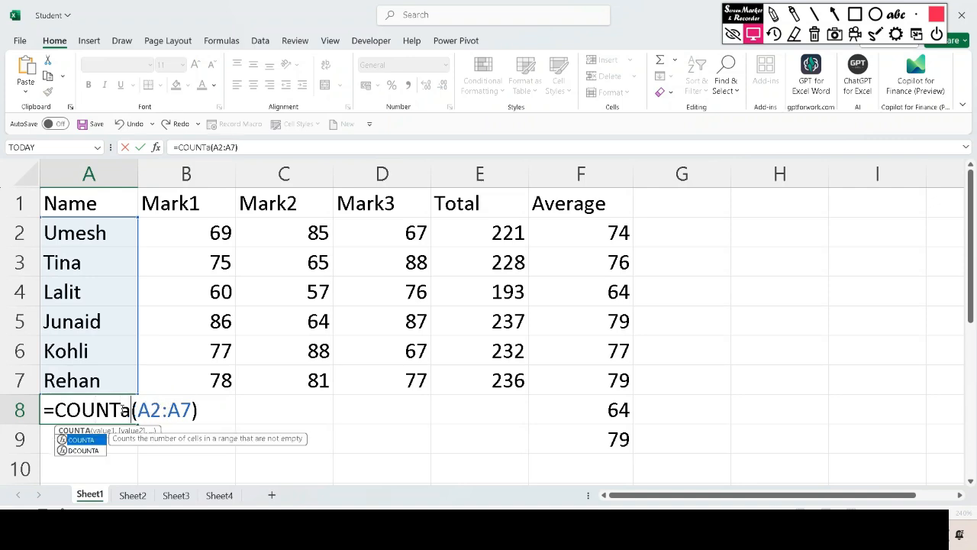
pyautogui.press('BackSpace')
pyautogui.write('A')
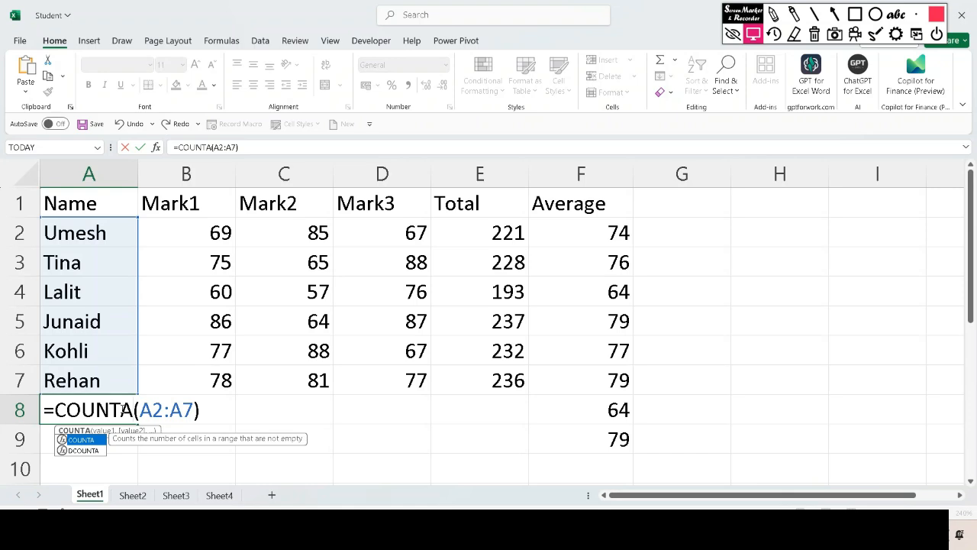
pyautogui.press('Return')
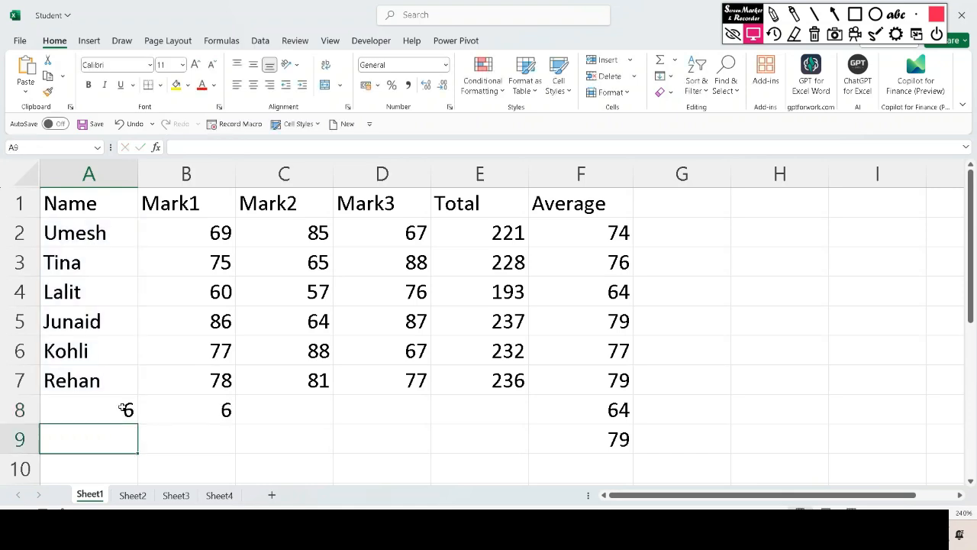
# - Select cells A8 and B8 in turn to compare the COUNTA and COUNT formulas
pyautogui.click(122, 409)
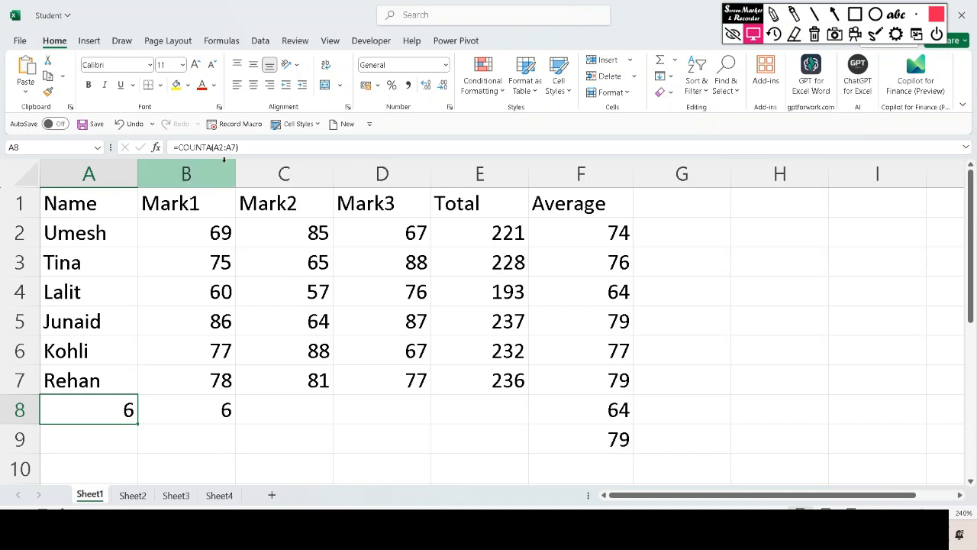
pyautogui.click(216, 409)
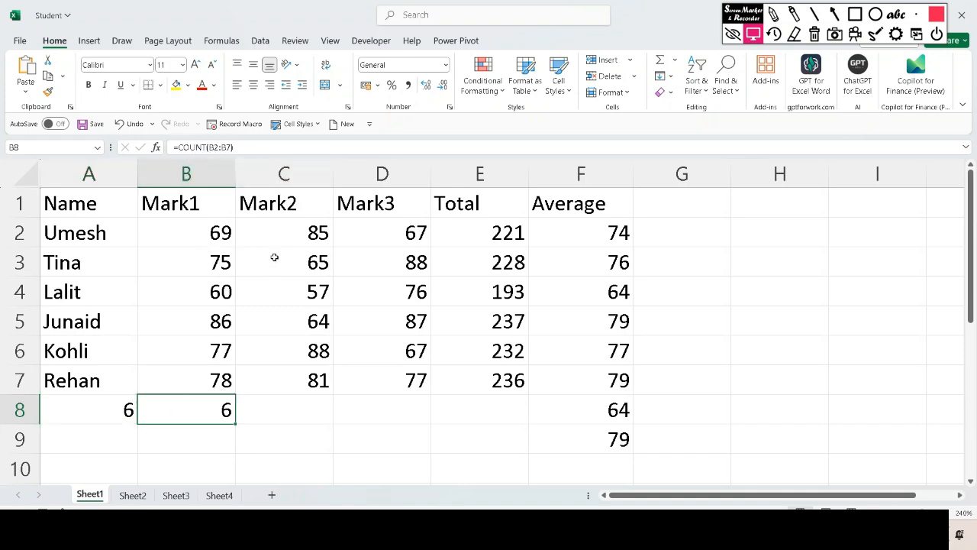
pyautogui.click(111, 416)
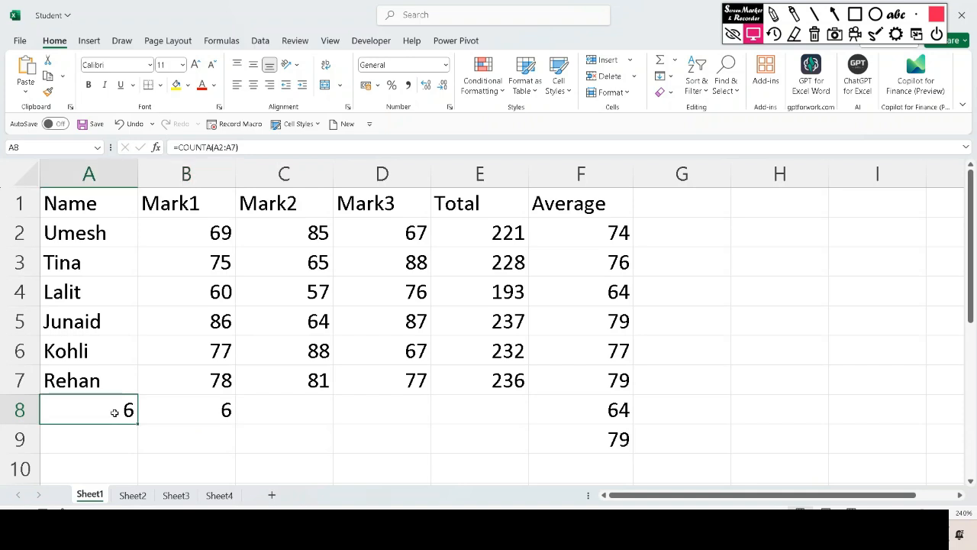
pyautogui.click(176, 413)
pyautogui.click(126, 412)
# - Handwrite "= counta()" below A8 and "= count()" with an arrow from B8, and clear the annotations
pyautogui.click(773, 14)
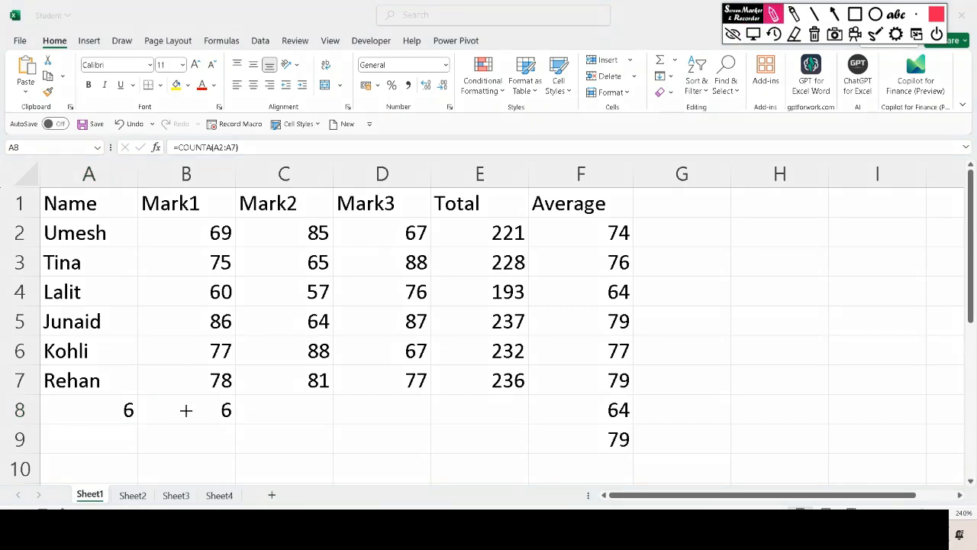
pyautogui.moveTo(99, 440)
pyautogui.mouseDown()
pyautogui.moveTo(91, 445)
pyautogui.moveTo(130, 447)
pyautogui.moveTo(153, 433)
pyautogui.moveTo(145, 446)
pyautogui.mouseUp()
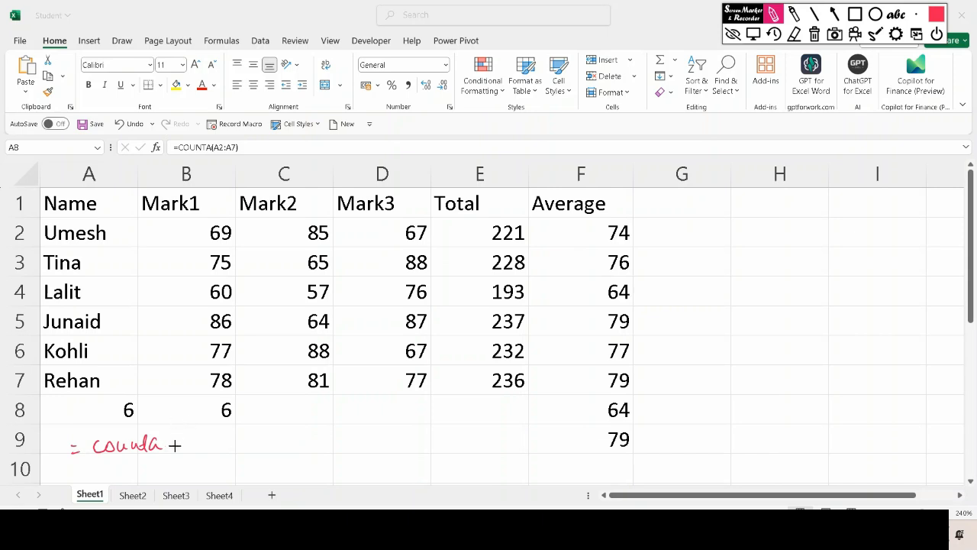
pyautogui.moveTo(177, 436)
pyautogui.mouseDown()
pyautogui.moveTo(173, 458)
pyautogui.moveTo(195, 458)
pyautogui.mouseUp()
pyautogui.moveTo(226, 422)
pyautogui.mouseDown()
pyautogui.moveTo(250, 448)
pyautogui.moveTo(241, 453)
pyautogui.moveTo(284, 443)
pyautogui.mouseUp()
pyautogui.moveTo(274, 449); pyautogui.dragTo(340, 451)
pyautogui.moveTo(345, 428)
pyautogui.mouseDown()
pyautogui.moveTo(355, 451)
pyautogui.moveTo(373, 443)
pyautogui.moveTo(383, 454)
pyautogui.mouseUp()
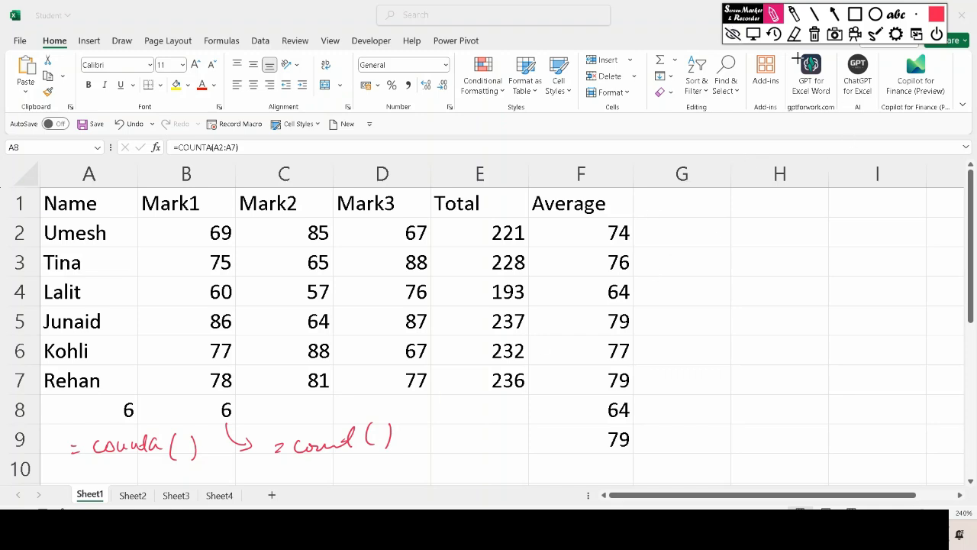
pyautogui.click(813, 34)
pyautogui.click(752, 34)
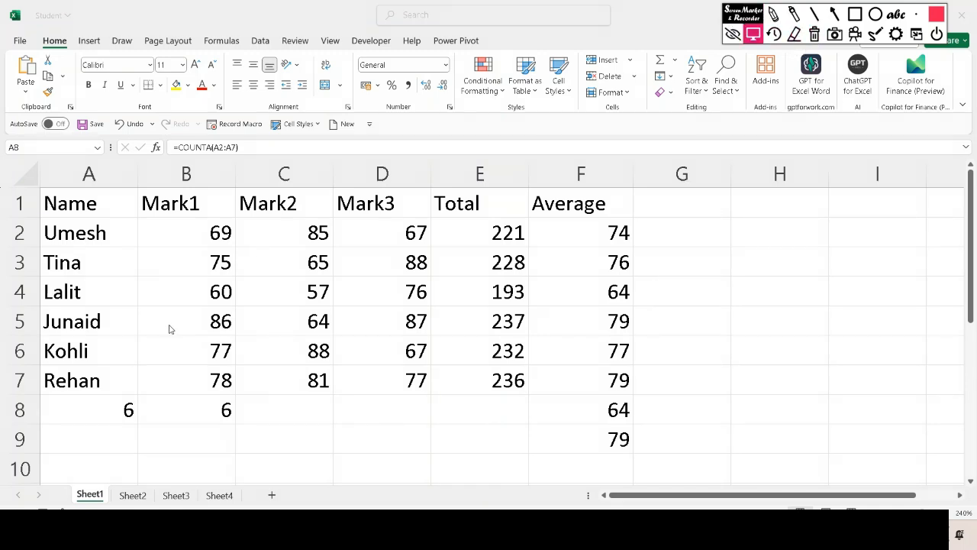
pyautogui.click(116, 407)
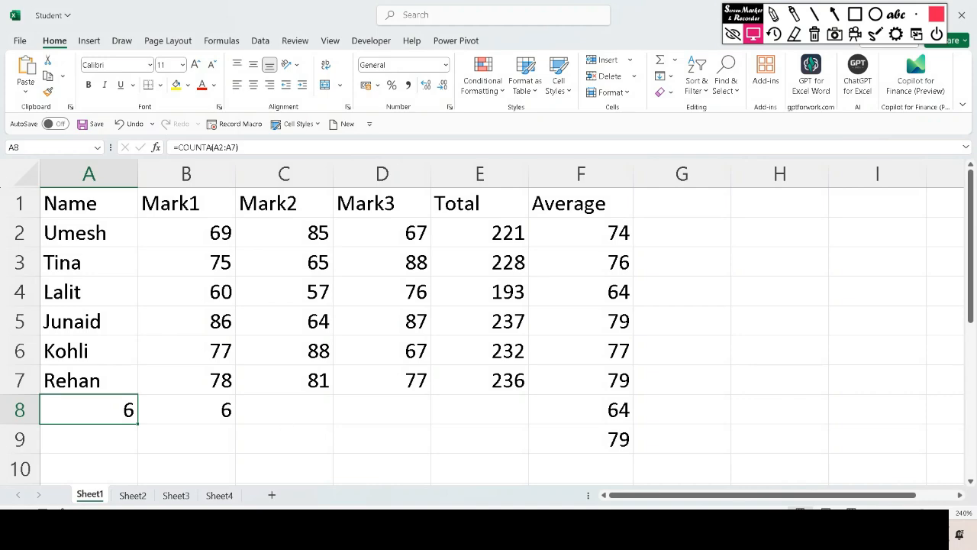
# - Switch to the eBook PDF and review the Sorting Data section with its single-level and multi-level sorting examples
pyautogui.moveTo(605, 530)
pyautogui.click(484, 487)
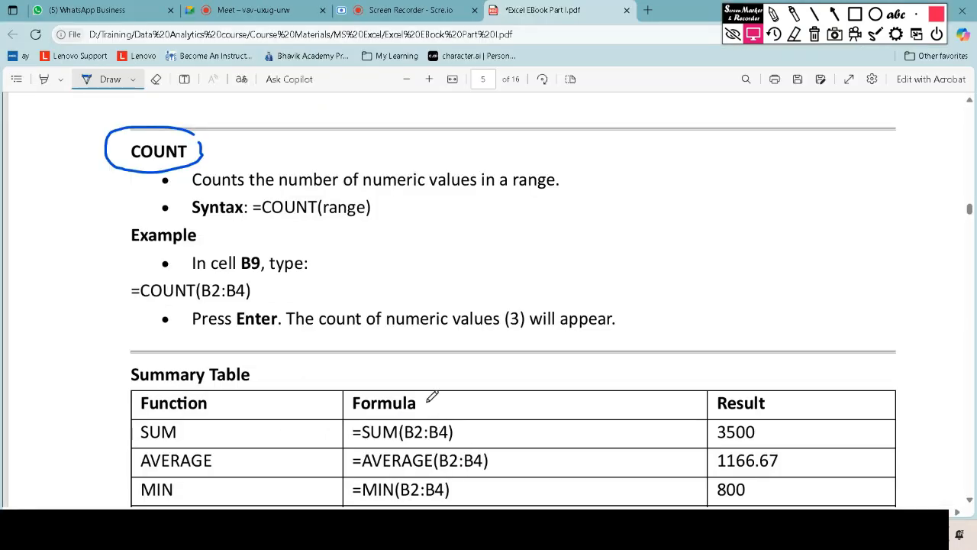
pyautogui.scroll(-2, 484, 361)
pyautogui.scroll(-5, 488, 356)
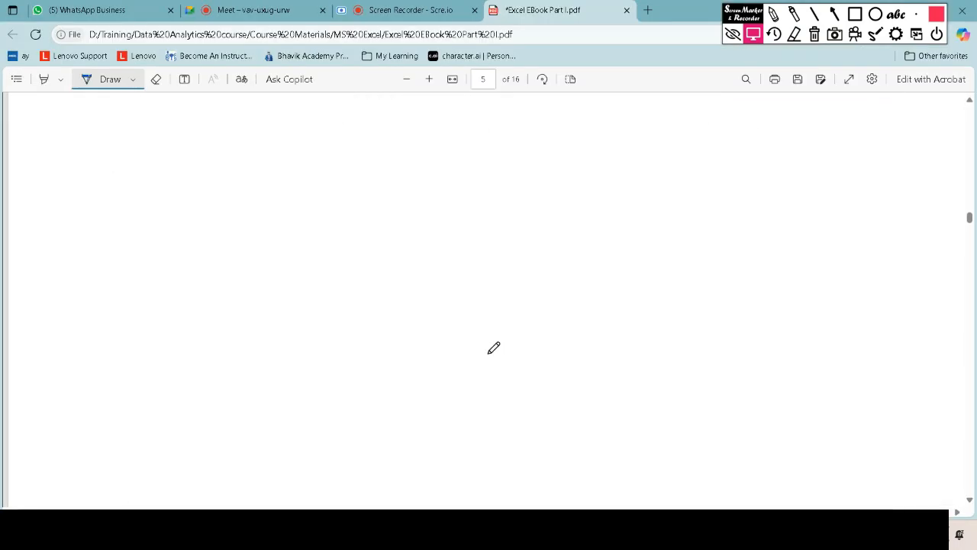
pyautogui.scroll(-5, 492, 347)
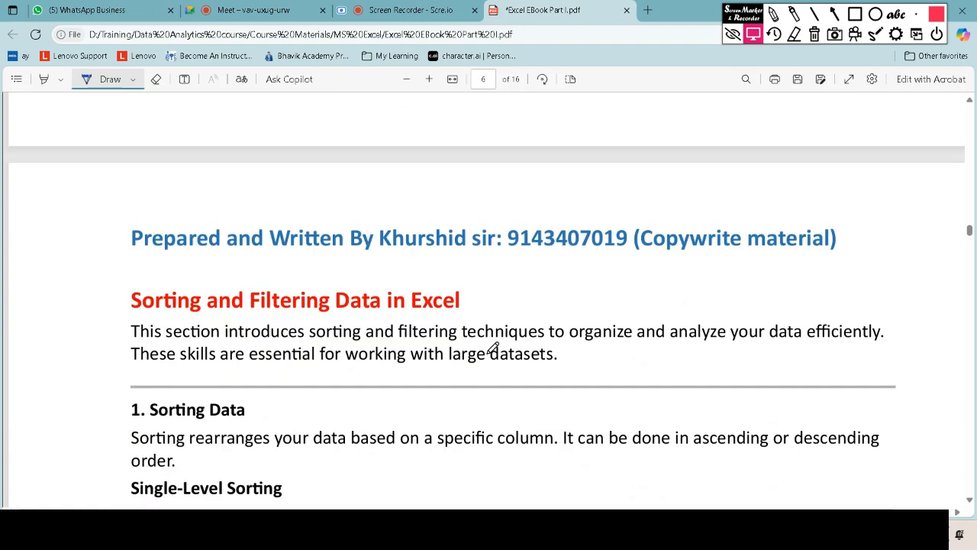
pyautogui.scroll(-5, 492, 347)
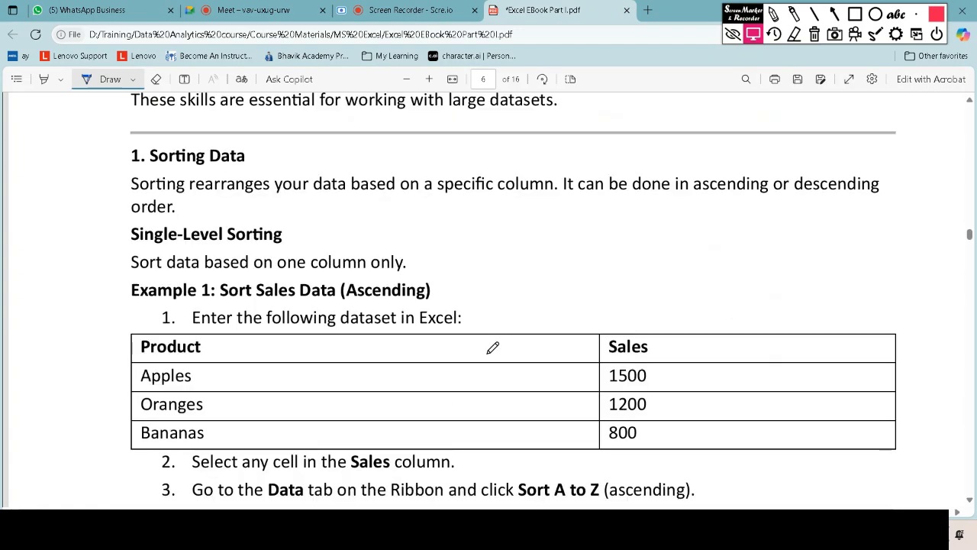
pyautogui.scroll(-5, 490, 362)
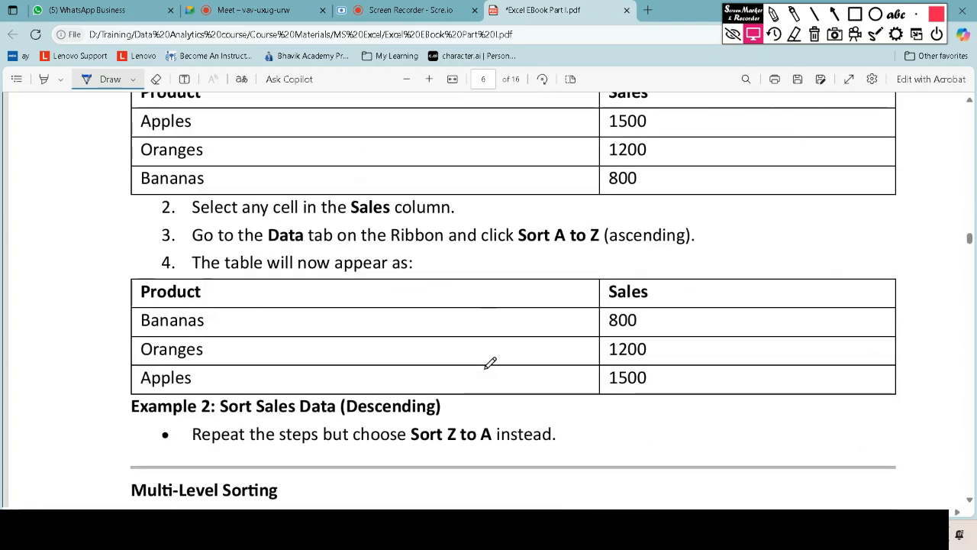
pyautogui.scroll(-3, 490, 363)
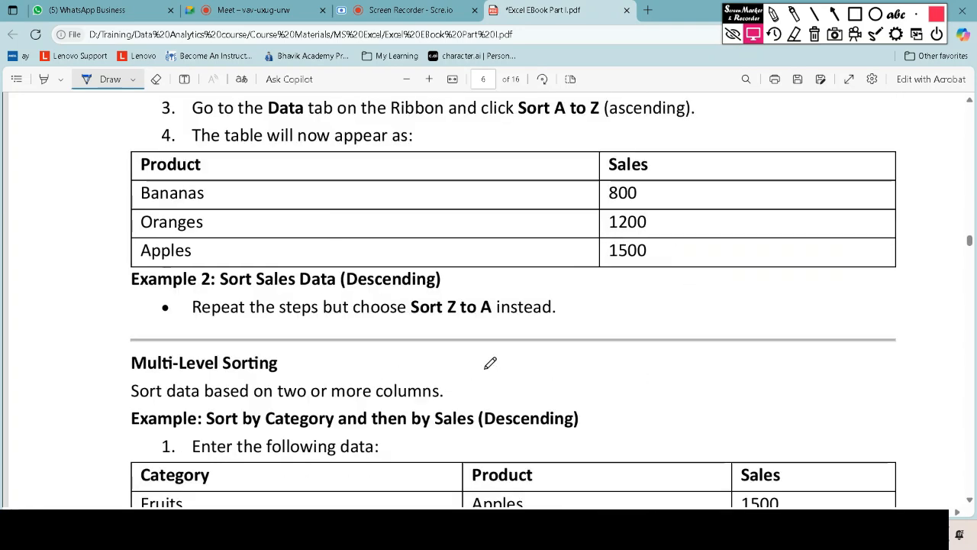
pyautogui.scroll(-3, 490, 362)
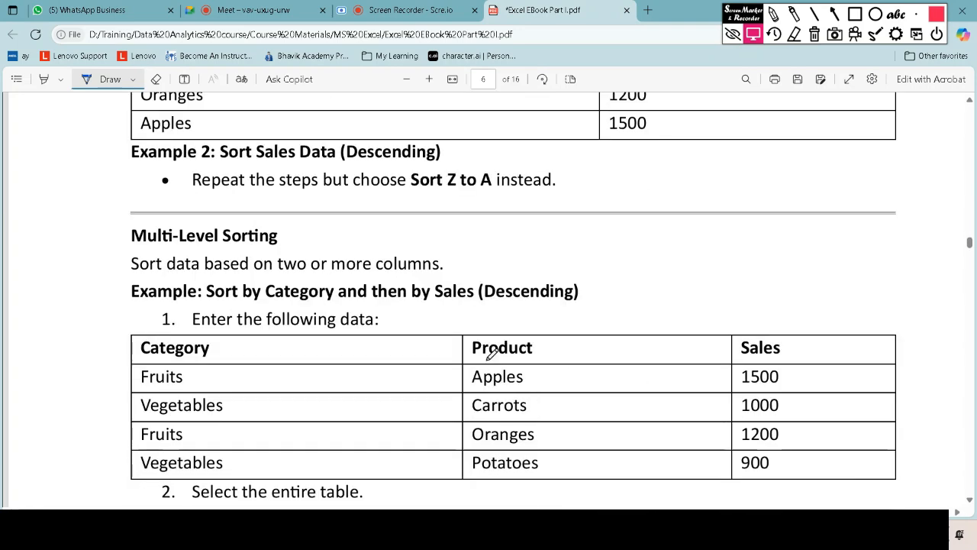
pyautogui.scroll(3, 490, 352)
pyautogui.scroll(2, 500, 347)
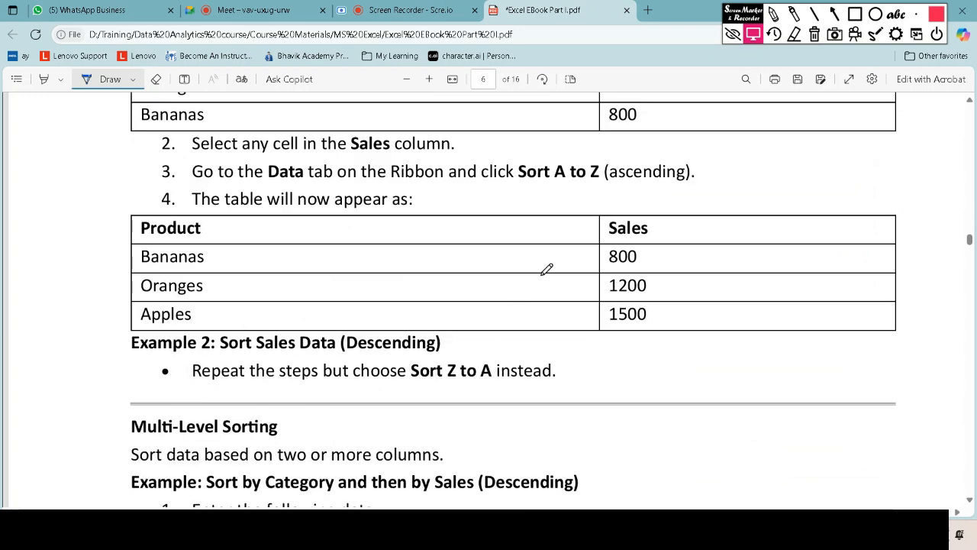
pyautogui.scroll(-2, 288, 279)
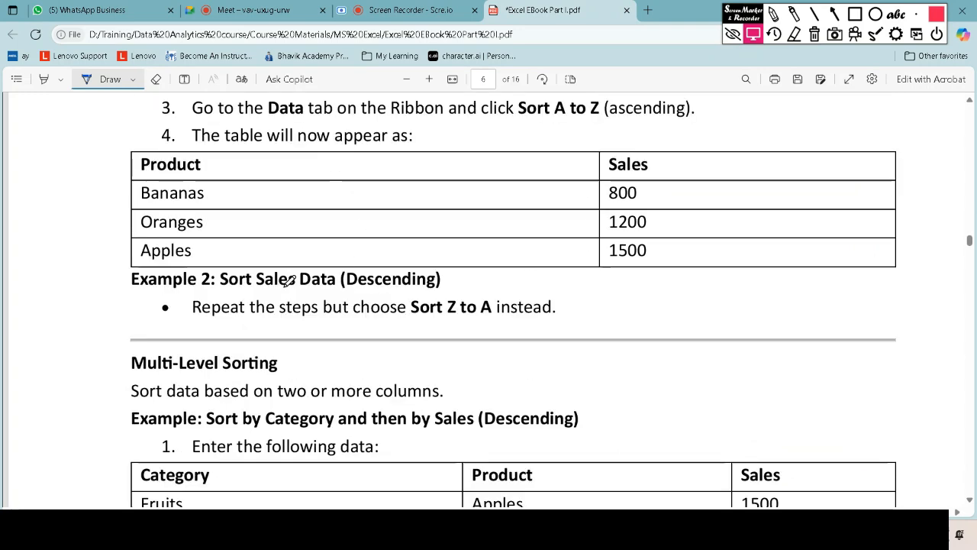
pyautogui.scroll(-4, 339, 301)
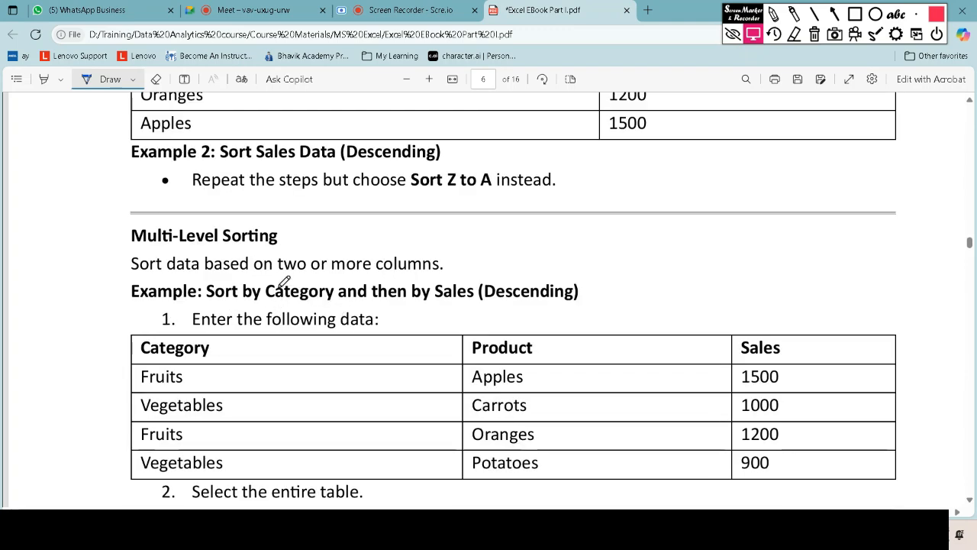
pyautogui.scroll(2, 282, 278)
pyautogui.scroll(4, 284, 270)
pyautogui.scroll(2, 384, 286)
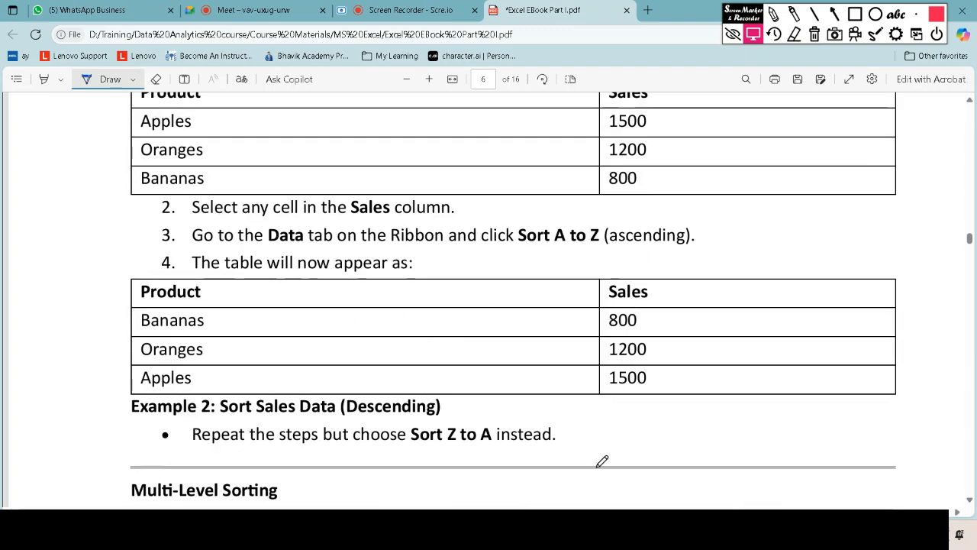
# - Switch to the Excel workbook and delete the contents of rows 8 to 10 below the student marks table
pyautogui.hotkey('alt', 'Tab')
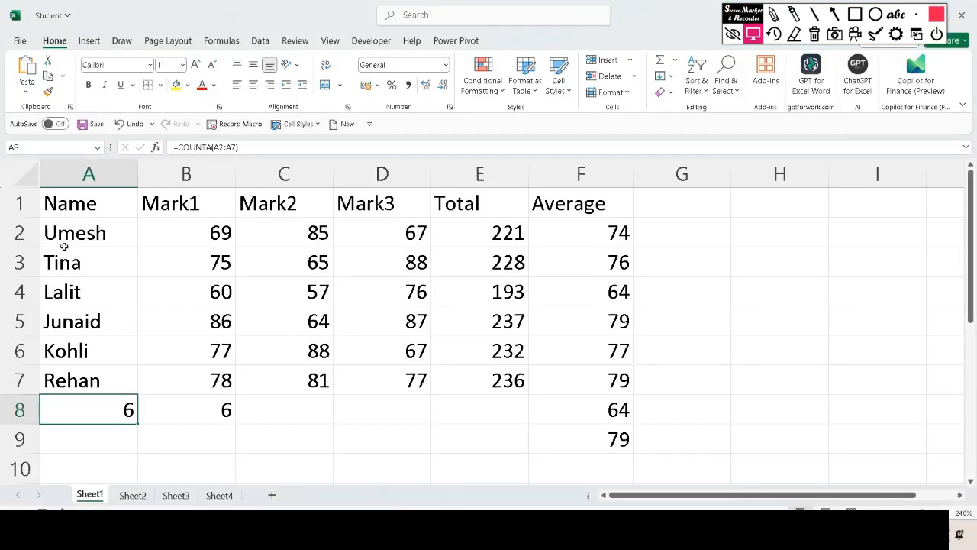
pyautogui.moveTo(72, 200); pyautogui.dragTo(551, 349)
pyautogui.moveTo(110, 414); pyautogui.dragTo(660, 456)
pyautogui.press('Delete')
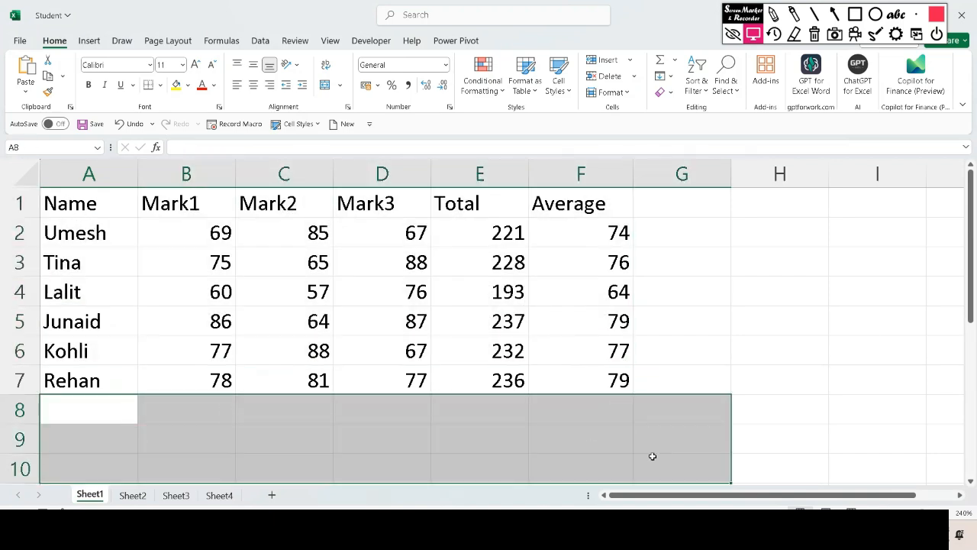
# - Sort the student marks table A1:F7 in ascending order by Name
pyautogui.click(55, 208)
pyautogui.moveTo(55, 207); pyautogui.dragTo(579, 397)
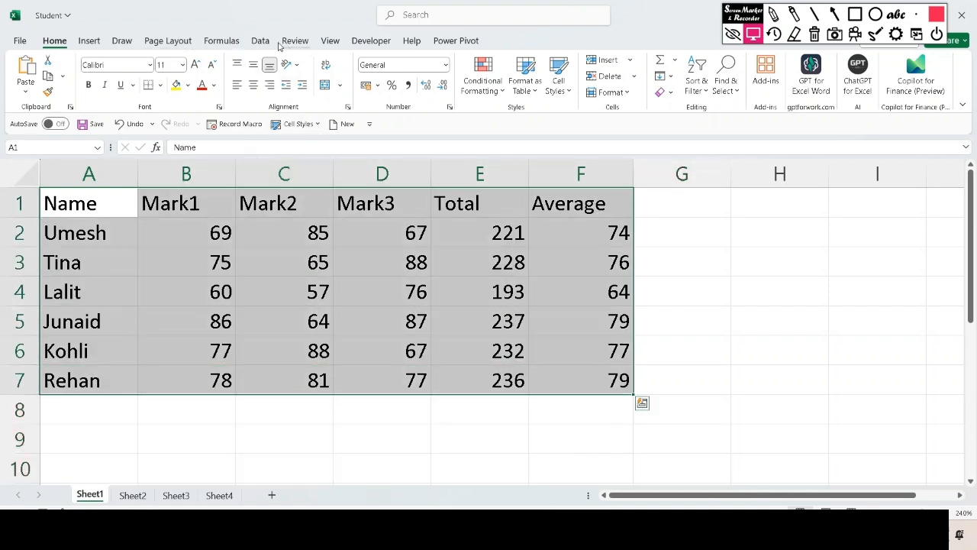
pyautogui.click(260, 40)
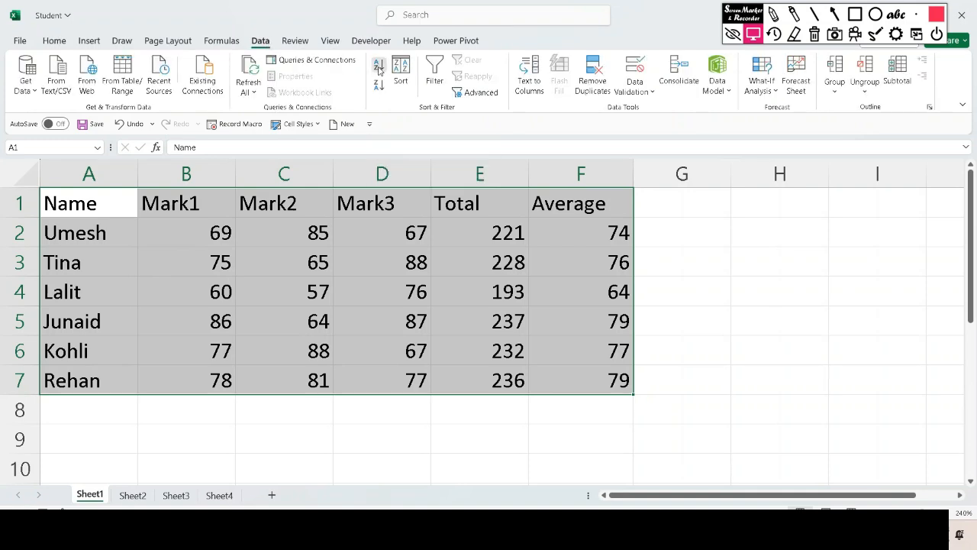
pyautogui.click(380, 70)
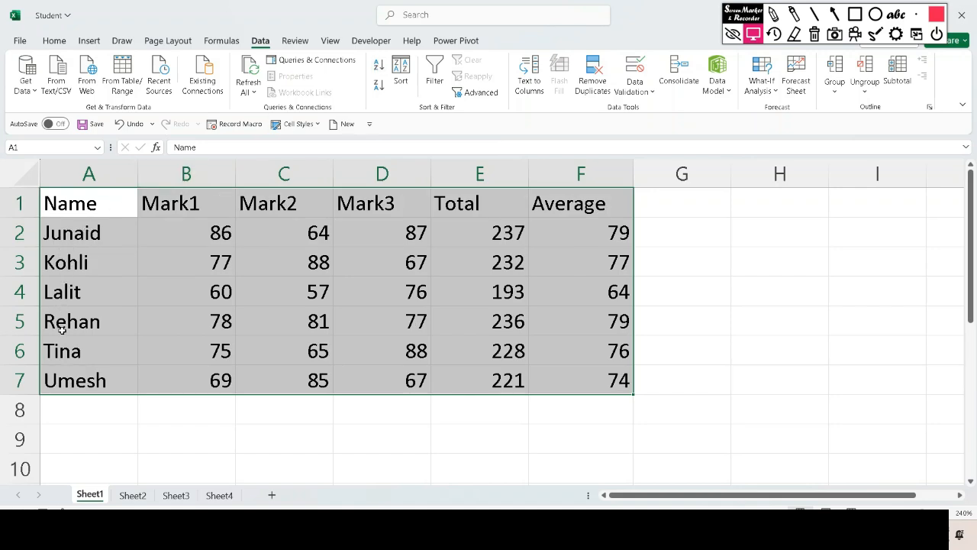
# - Add a new student record in row 8 with the student's name and the marks 78, 90 and 89
pyautogui.click(74, 412)
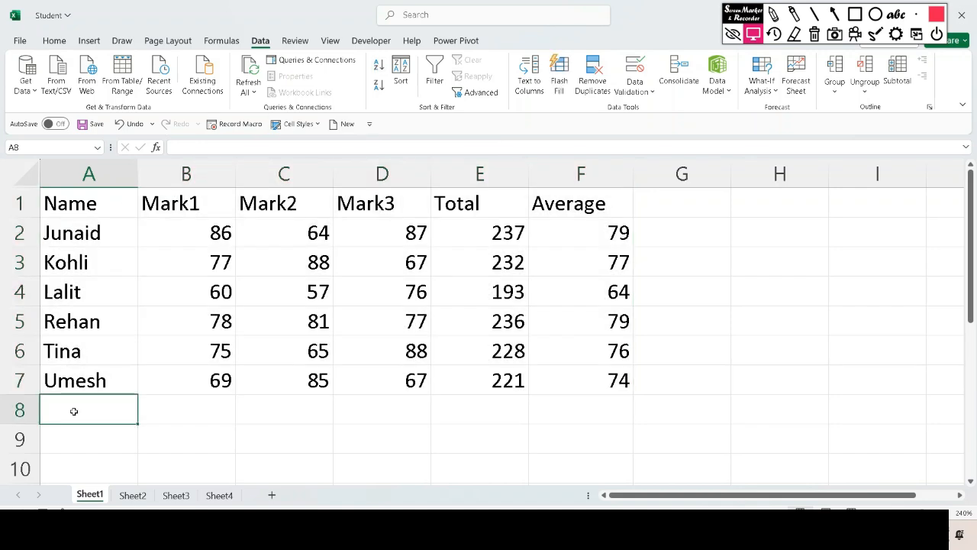
pyautogui.write('a')
pyautogui.press('BackSpace')
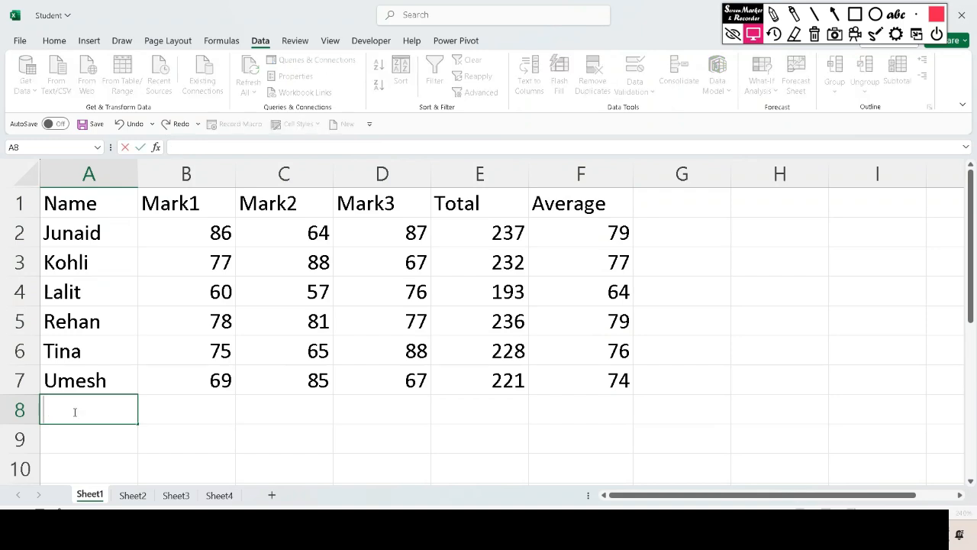
pyautogui.write('Akb')
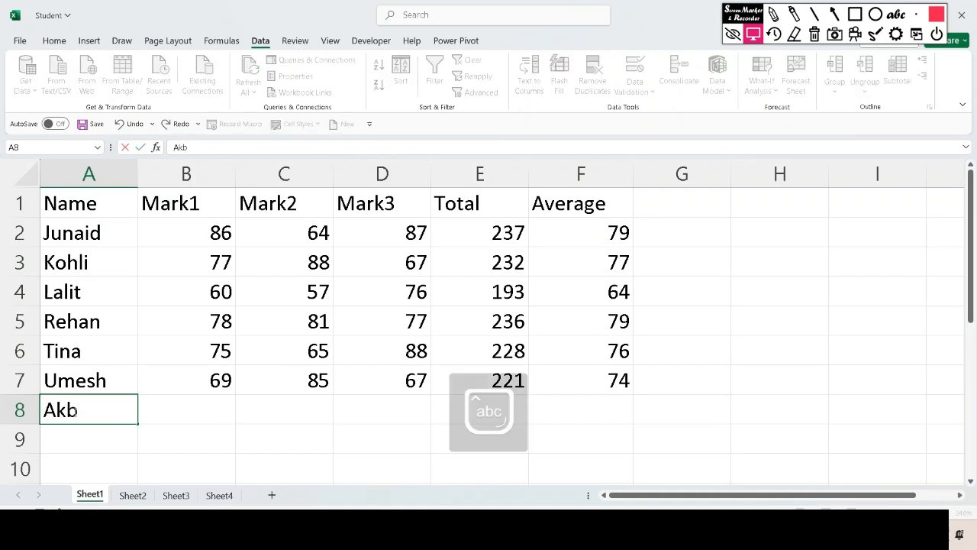
pyautogui.write('ar')
pyautogui.press('Tab')
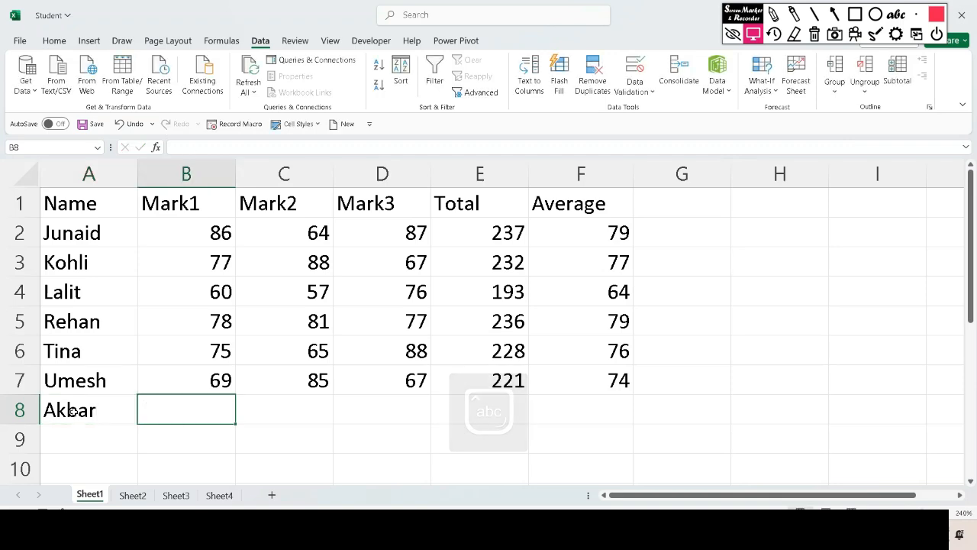
pyautogui.write('78')
pyautogui.press('Tab')
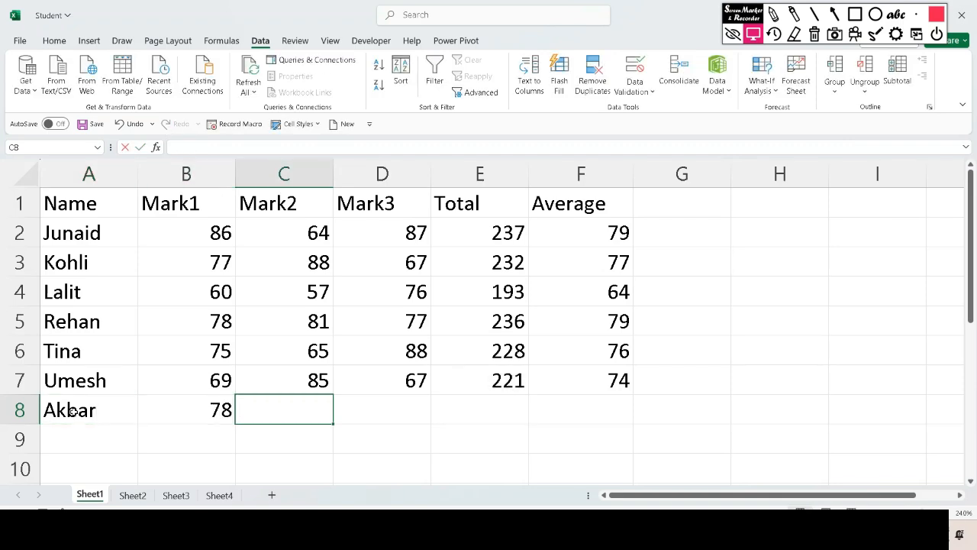
pyautogui.write('90')
pyautogui.press('Tab')
pyautogui.write('89')
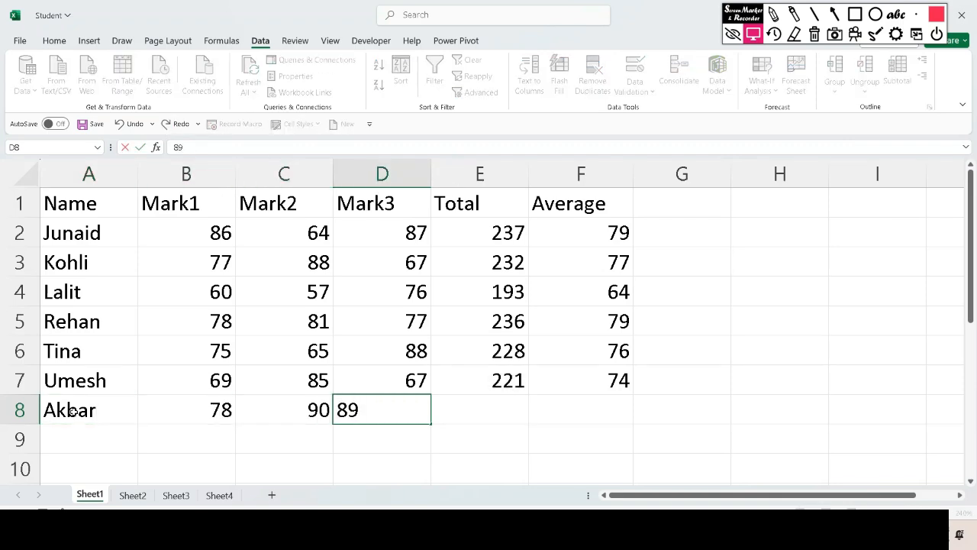
pyautogui.press('Tab')
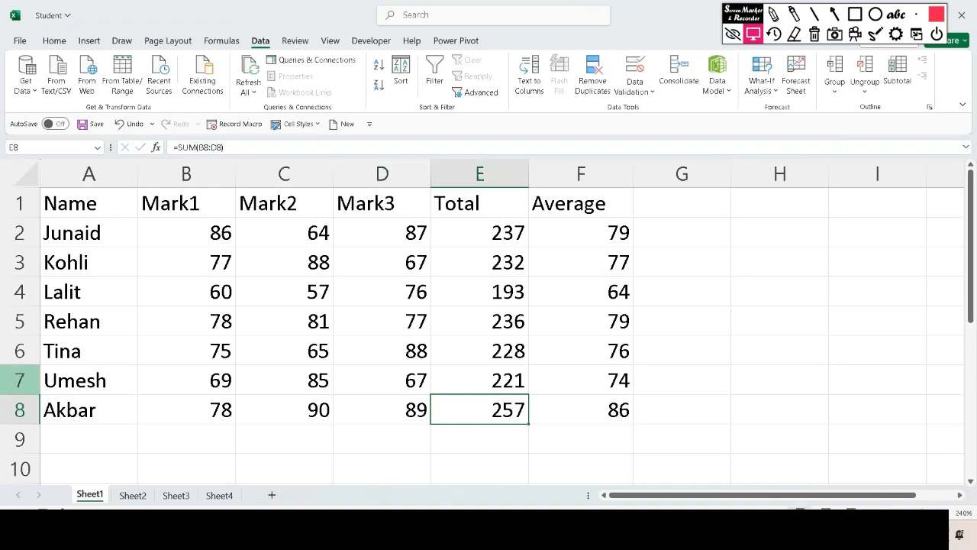
# - Sort the student table A1:F8 by Name in ascending order, and re-sort it in descending order
pyautogui.moveTo(51, 200); pyautogui.dragTo(556, 399)
pyautogui.click(378, 66)
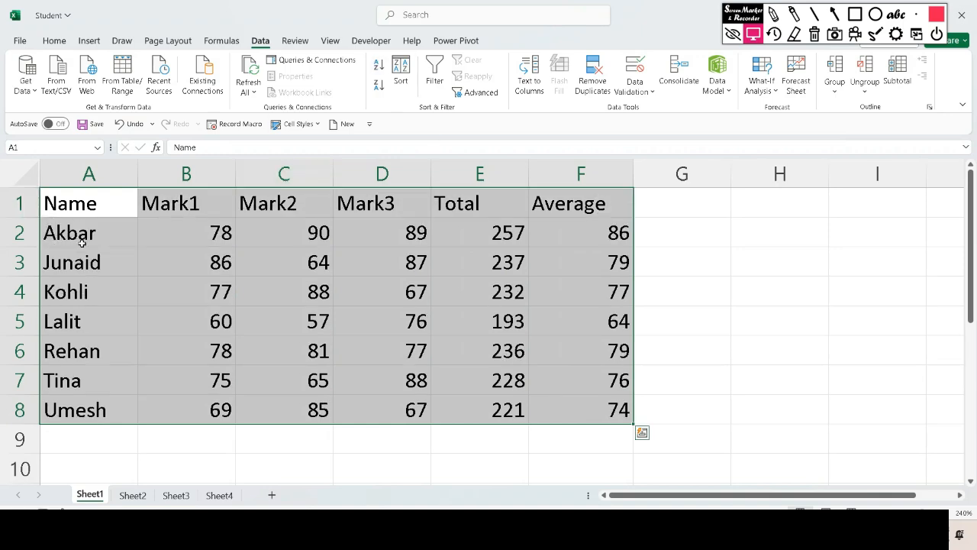
pyautogui.click(377, 87)
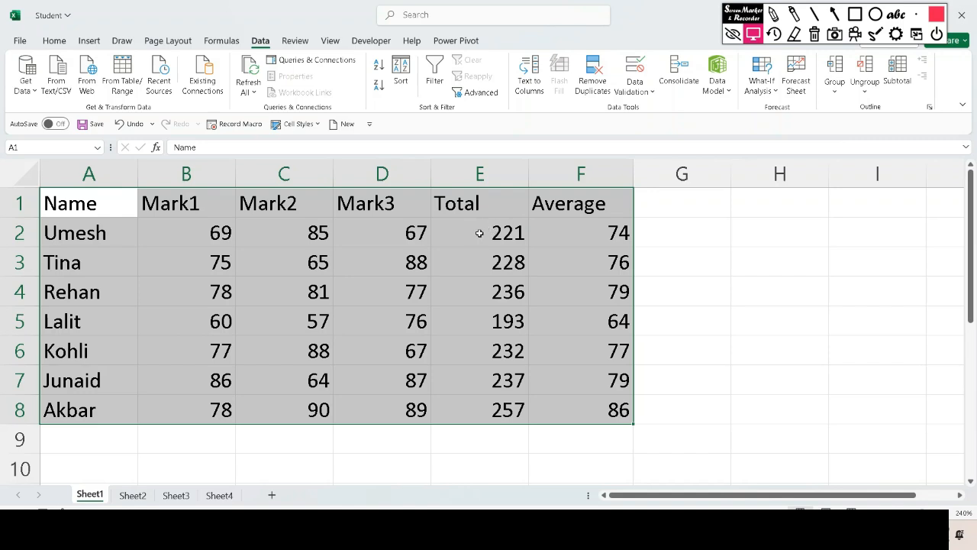
# - Use a custom sort to order the student table by Total on cell values, Smallest to Largest
pyautogui.click(401, 73)
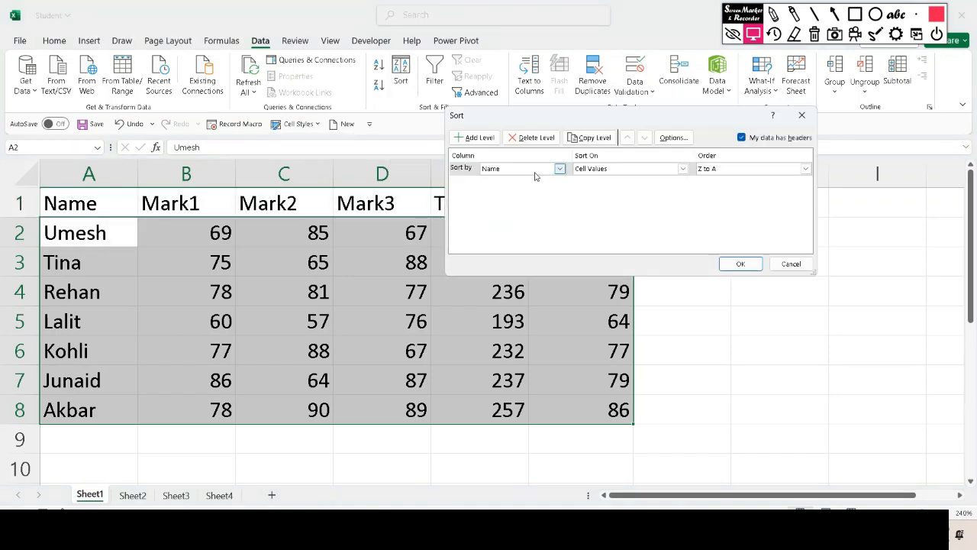
pyautogui.moveTo(549, 123); pyautogui.dragTo(726, 108)
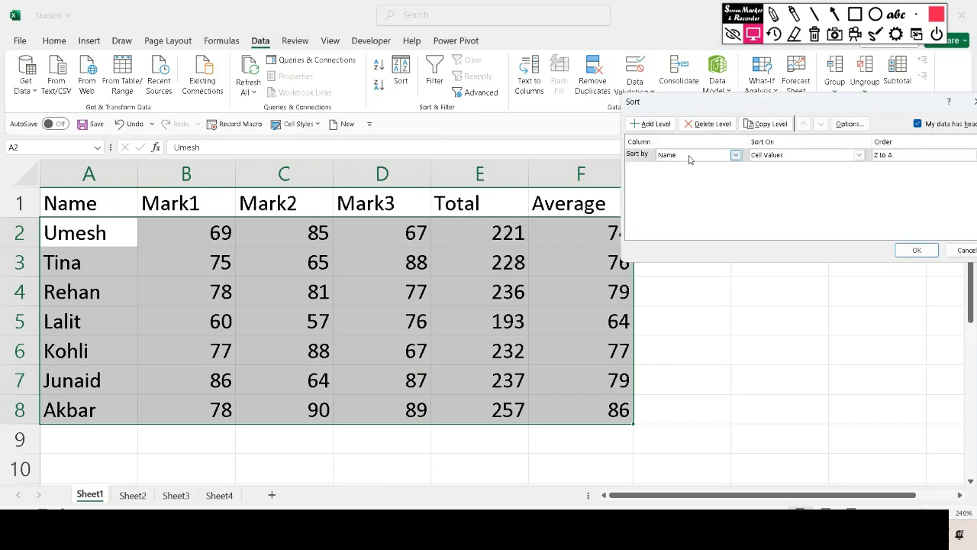
pyautogui.click(735, 155)
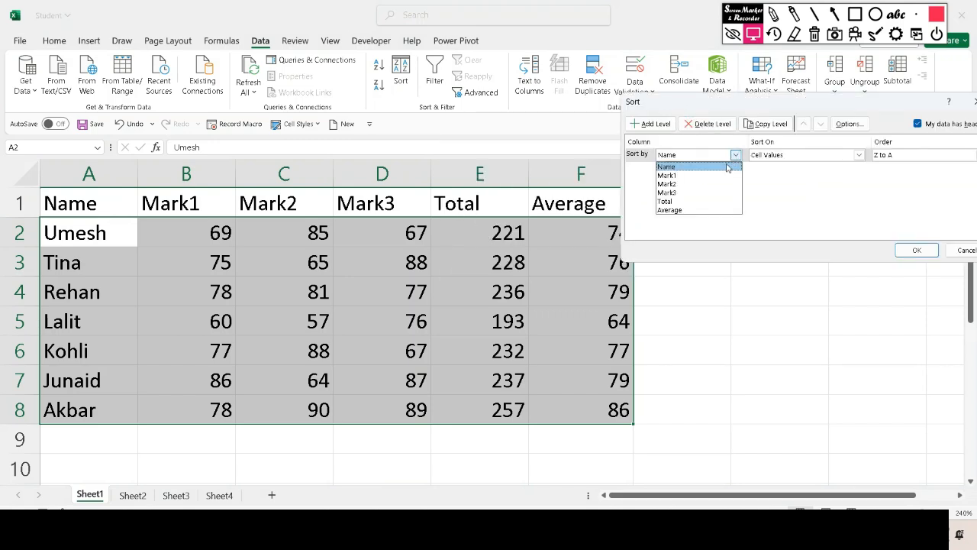
pyautogui.click(675, 201)
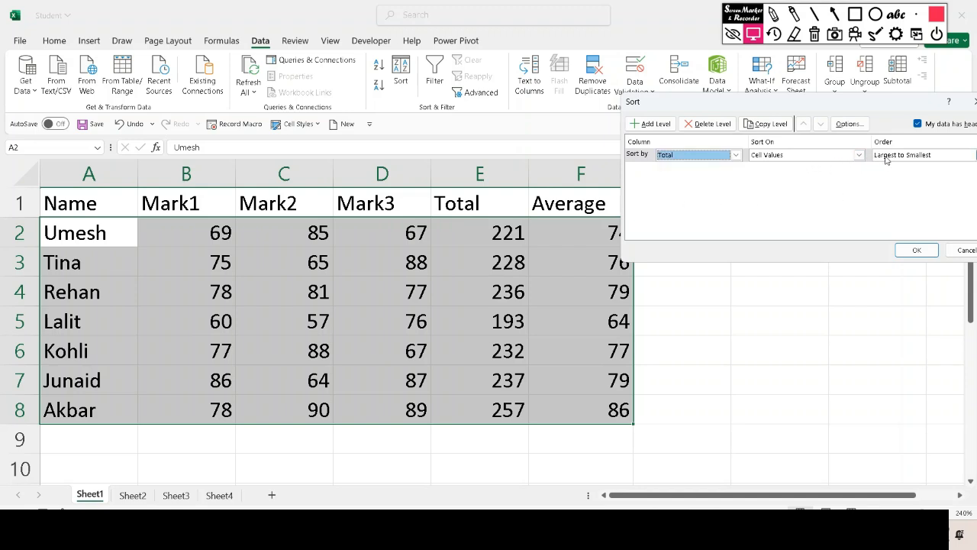
pyautogui.click(937, 157)
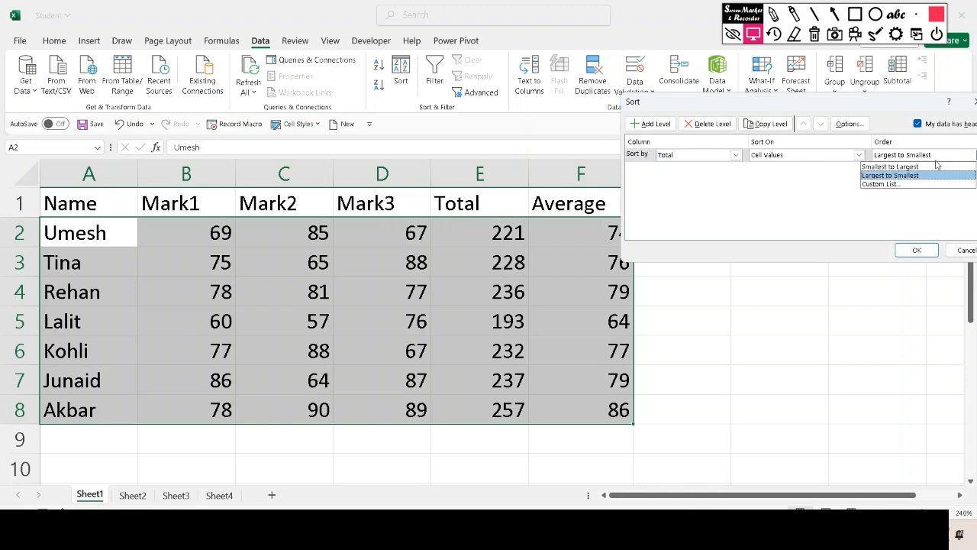
pyautogui.click(923, 167)
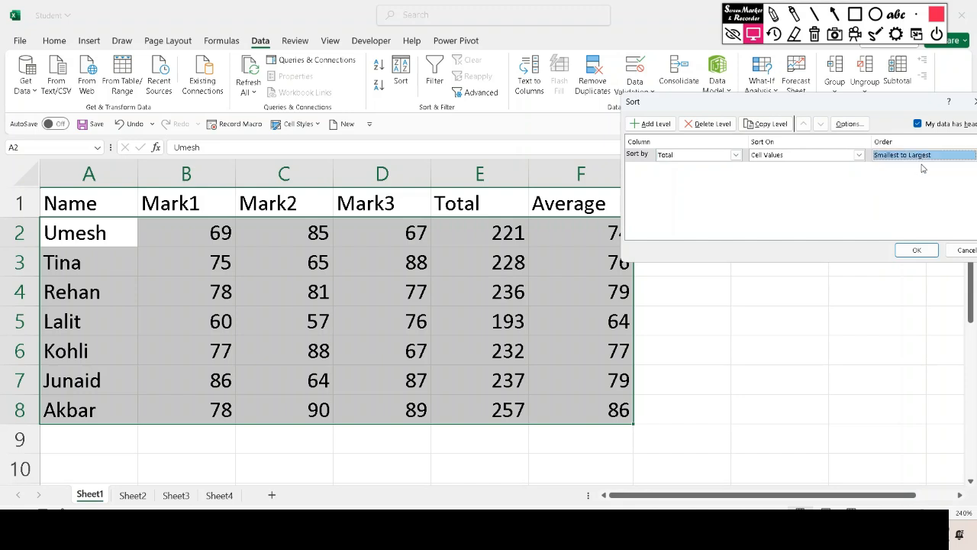
pyautogui.click(918, 156)
pyautogui.click(915, 179)
pyautogui.click(918, 160)
pyautogui.click(914, 167)
pyautogui.click(916, 250)
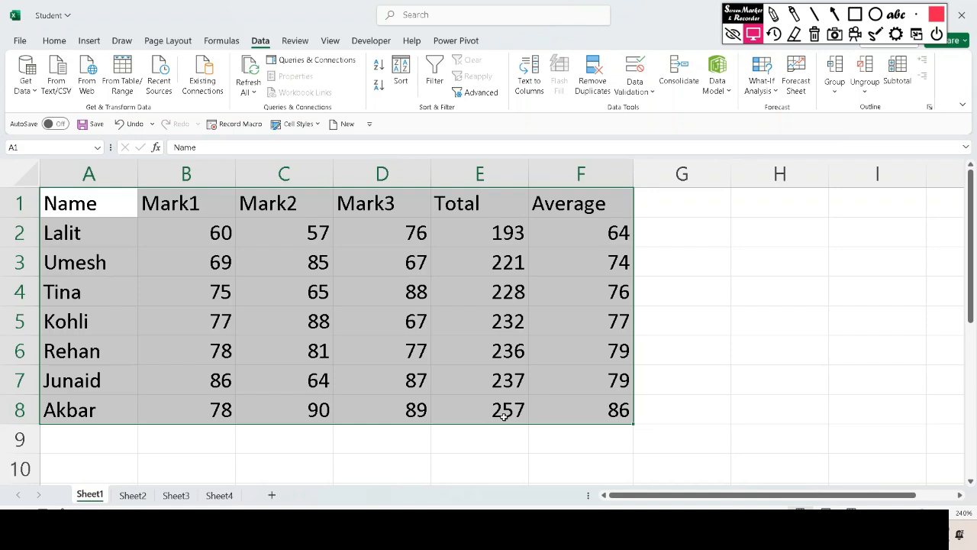
# - Re-sort the student table by Total with the order Largest to Smallest
pyautogui.click(397, 74)
pyautogui.click(960, 155)
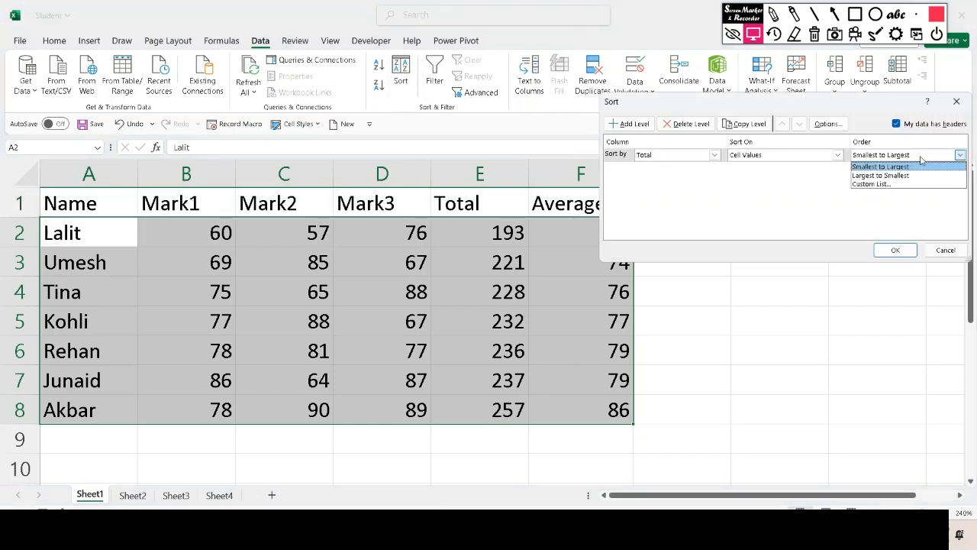
pyautogui.click(910, 176)
pyautogui.click(897, 249)
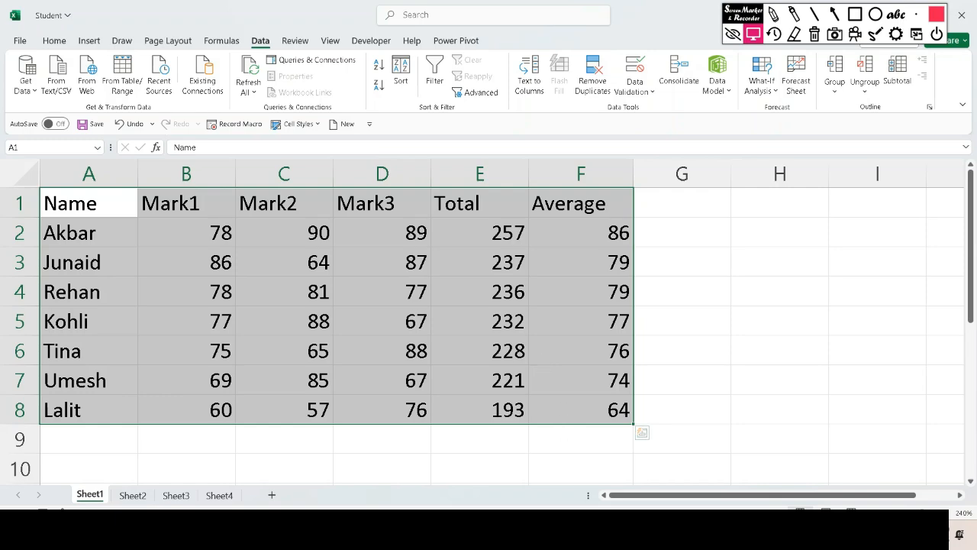
# - Switch to the eBook PDF and review the single-level sorting examples and the multi-level sorting dataset and instructions
pyautogui.click(603, 532)
pyautogui.click(500, 486)
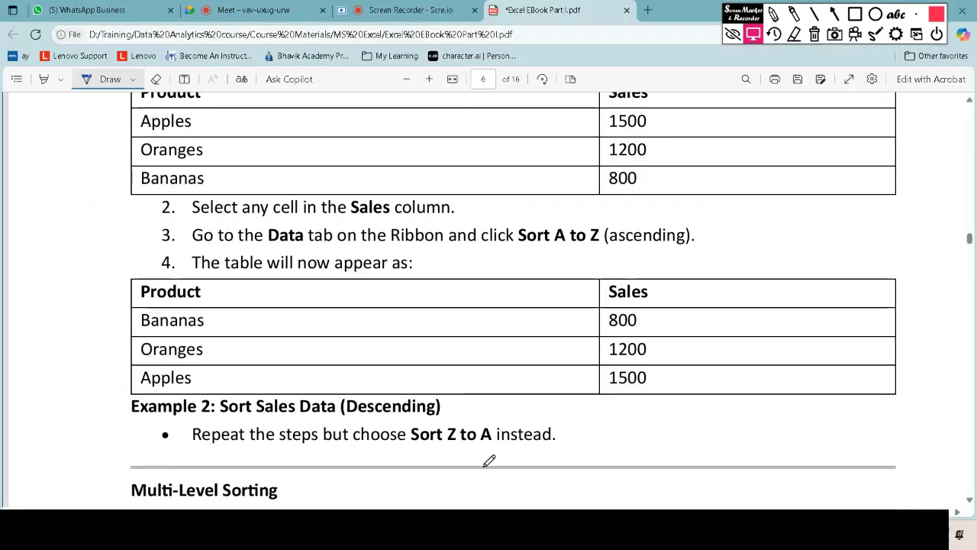
pyautogui.scroll(5, 515, 374)
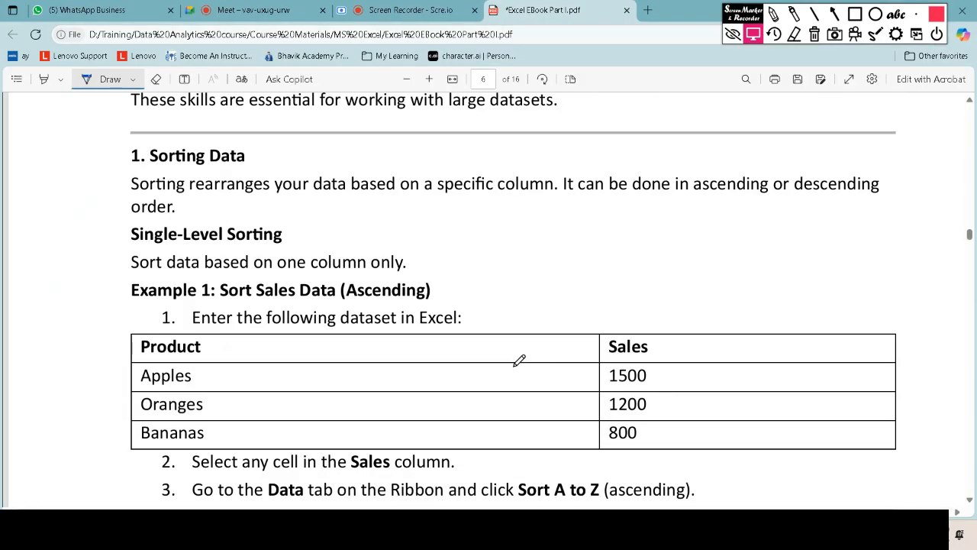
pyautogui.scroll(-3, 519, 360)
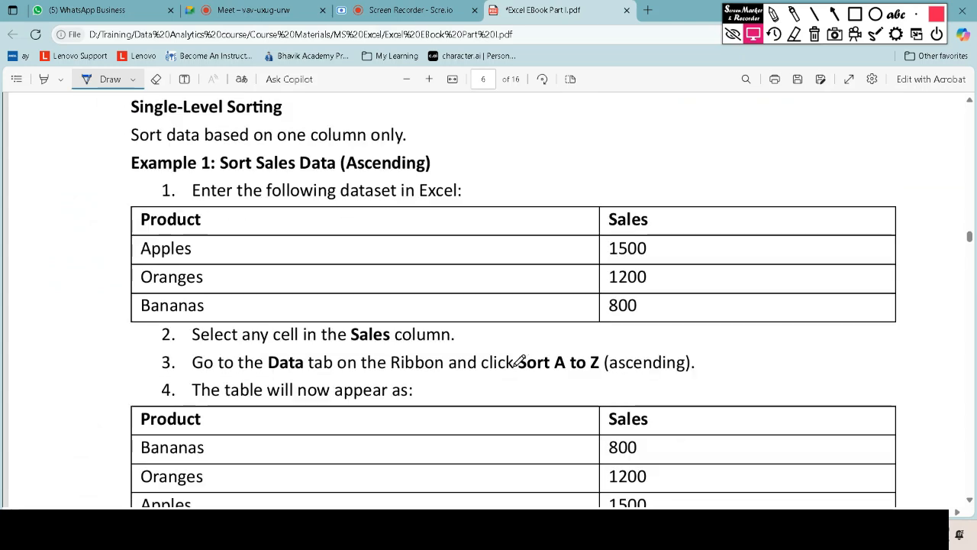
pyautogui.scroll(-5, 649, 314)
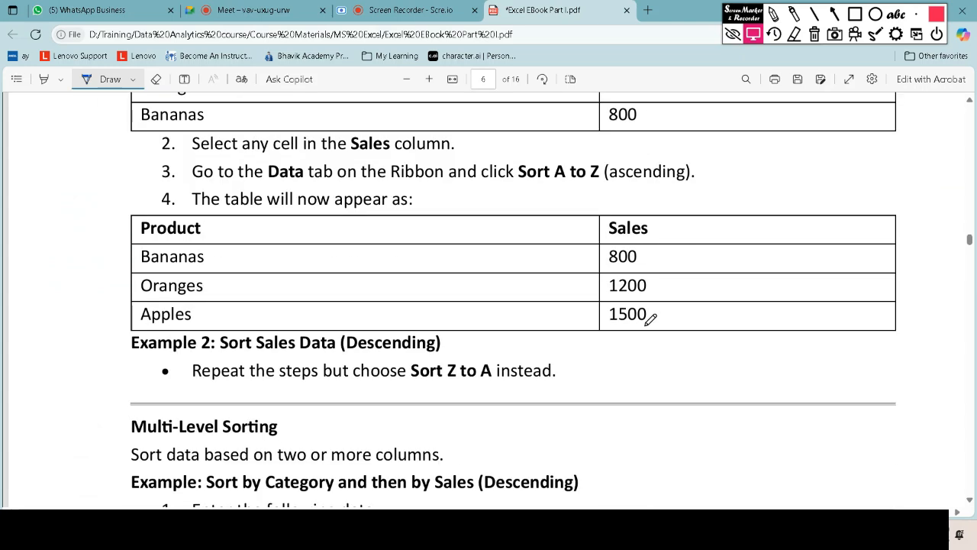
pyautogui.scroll(-3, 649, 318)
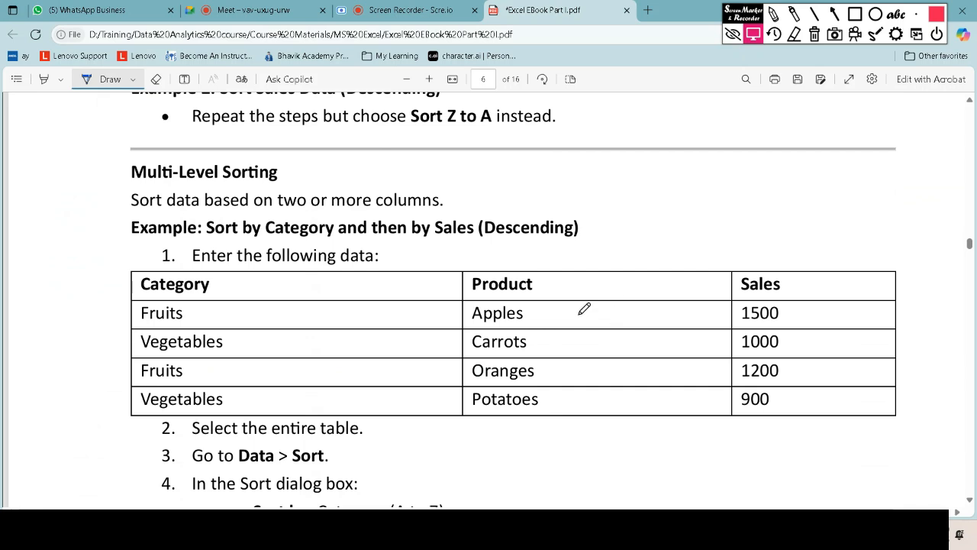
pyautogui.scroll(-1, 394, 346)
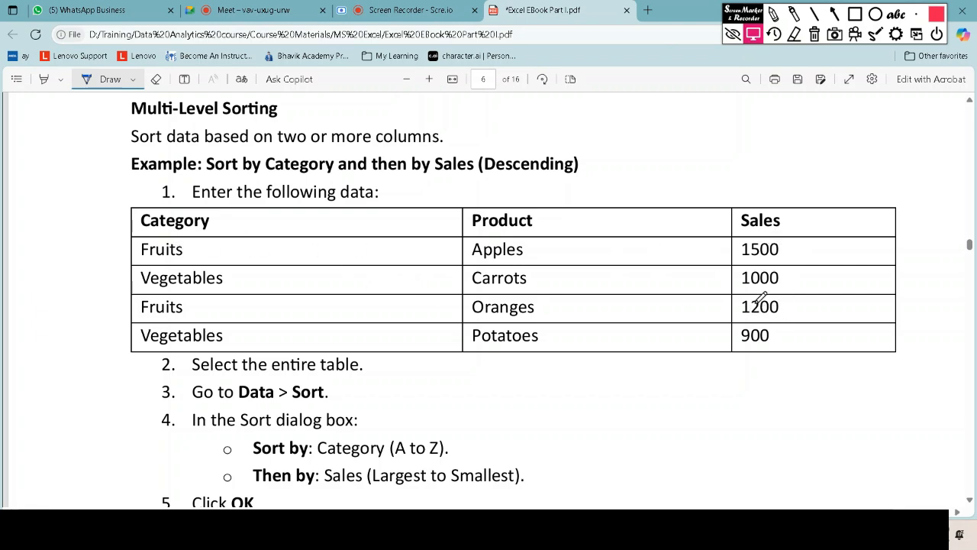
# - Copy the multi-level sorting example table from the PDF into a Notepad note, and complete its header line as "Category Product Sales"
pyautogui.click(100, 80)
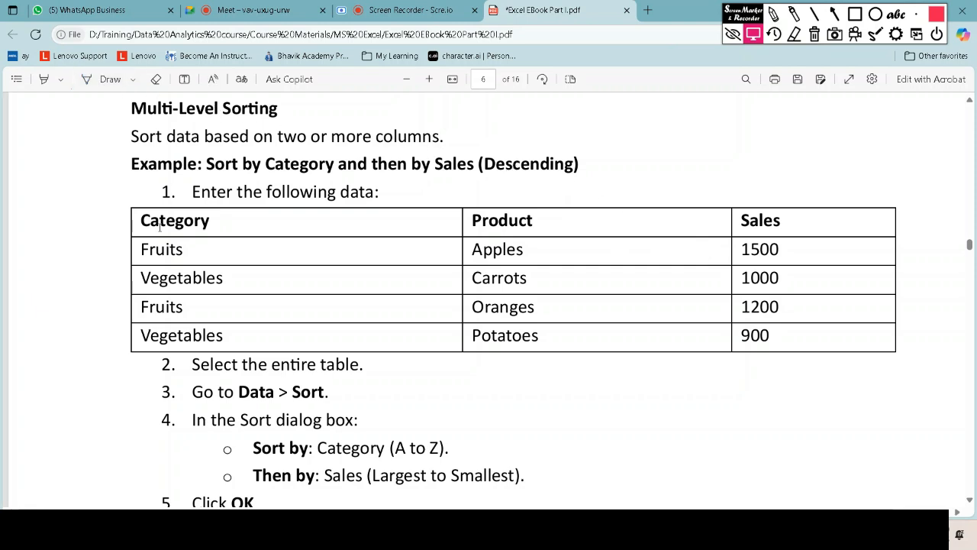
pyautogui.moveTo(139, 221); pyautogui.dragTo(857, 349)
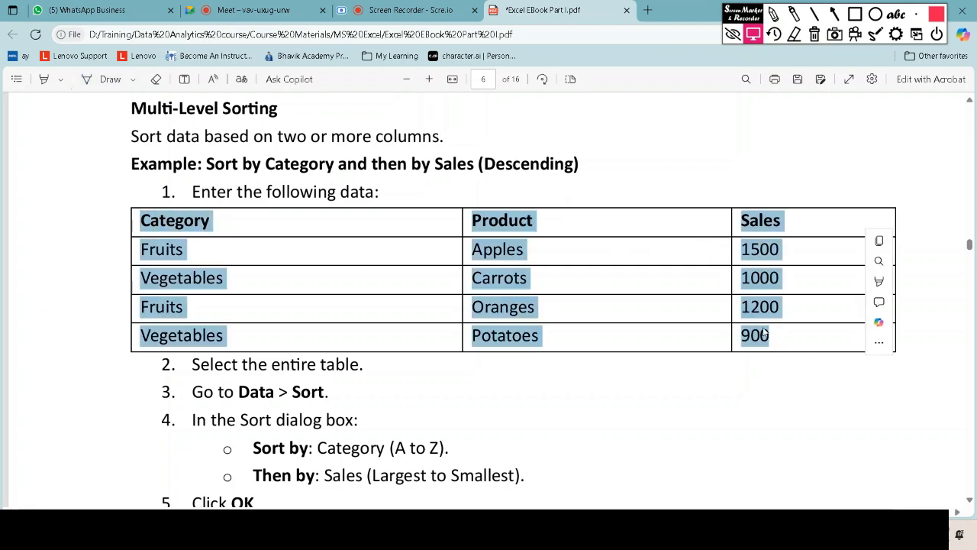
pyautogui.rightClick(513, 258)
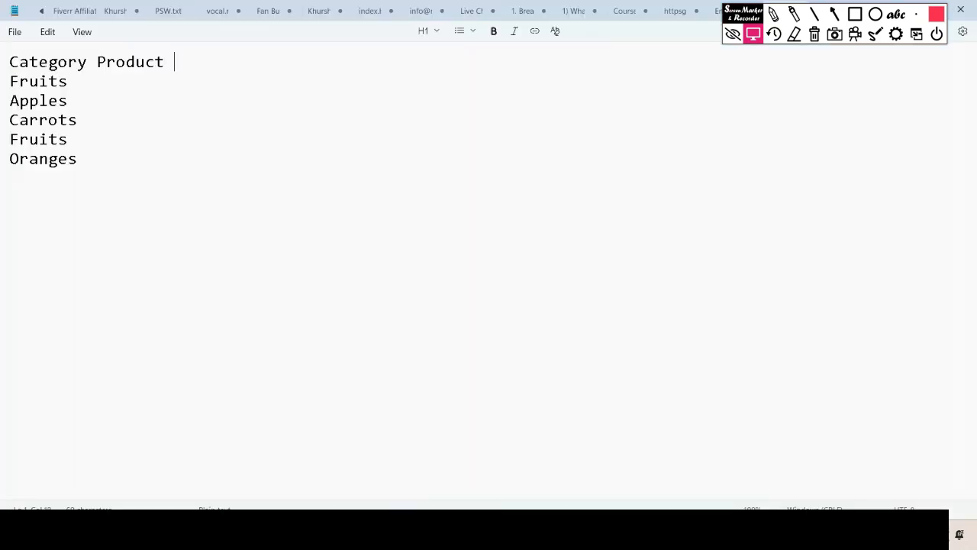
pyautogui.write('Sales')
# - Check the product names in the PDF table, and append "Apple" and "Carrot" to the first two data lines of the Notepad note
pyautogui.moveTo(577, 535)
pyautogui.click(437, 465)
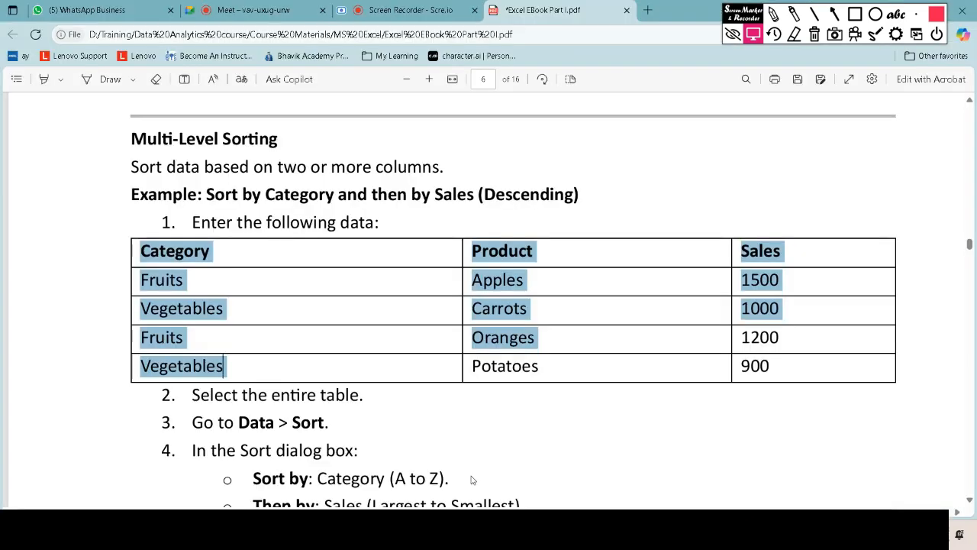
pyautogui.click(454, 354)
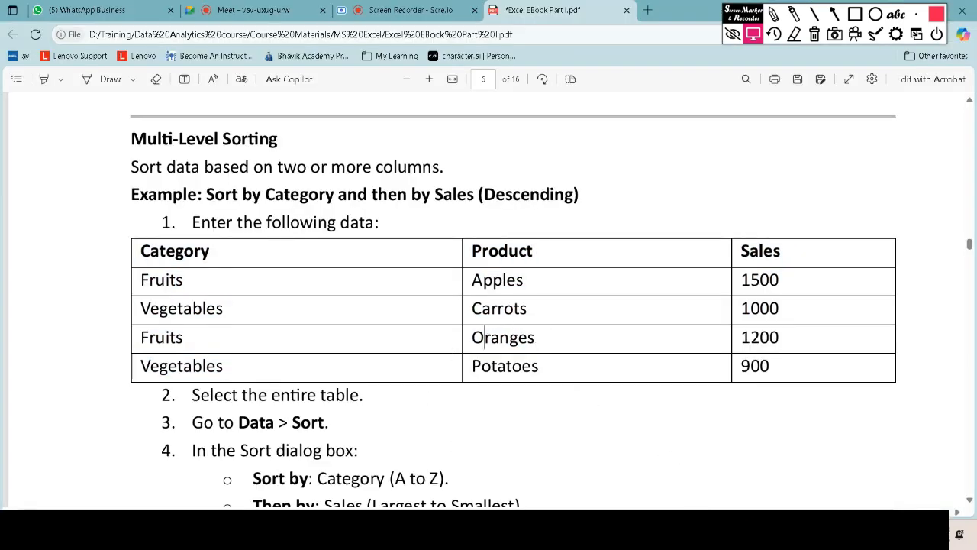
pyautogui.click(710, 532)
pyautogui.write('A')
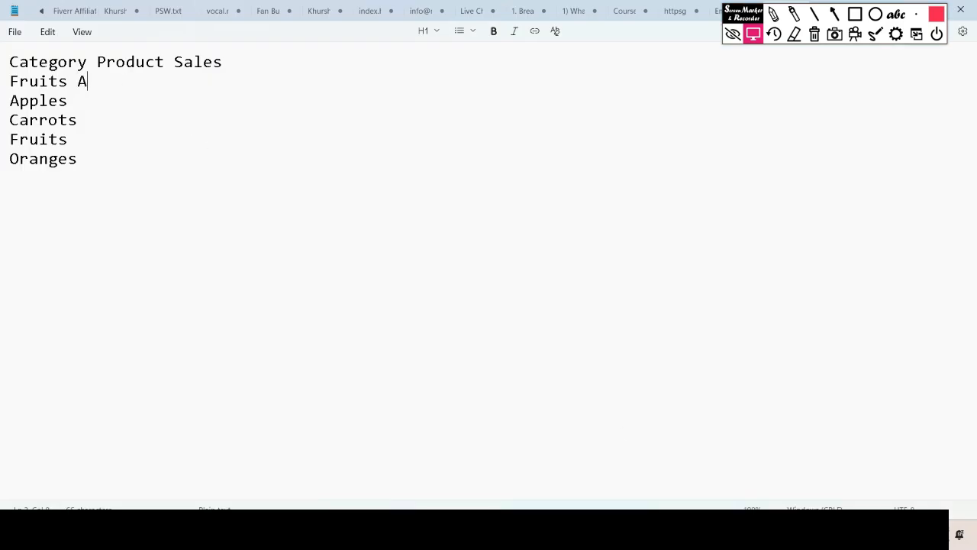
pyautogui.write('pples Carrot')
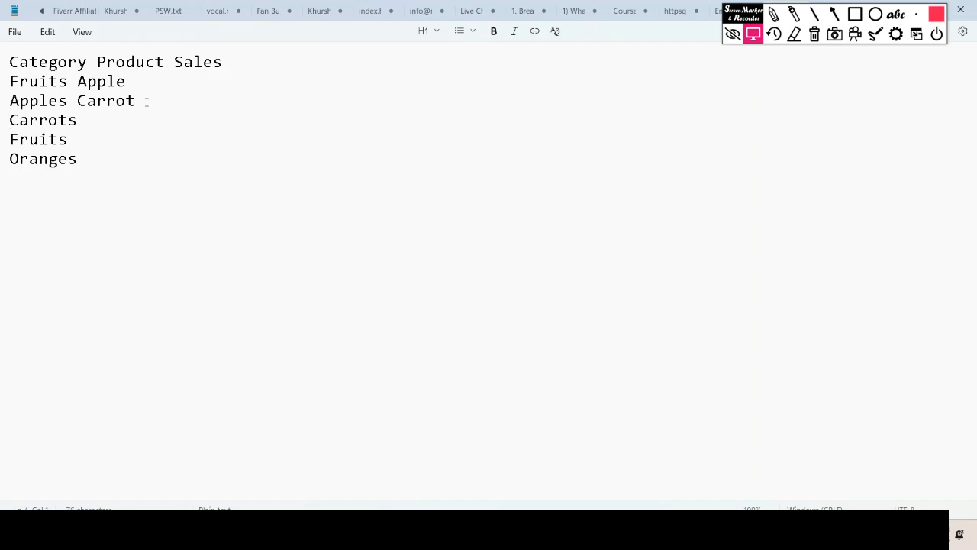
# - Recheck the PDF table, and append "Orange" and "Potato" to the third and fourth data lines of the Notepad note
pyautogui.click(99, 121)
pyautogui.moveTo(534, 534)
pyautogui.click(466, 492)
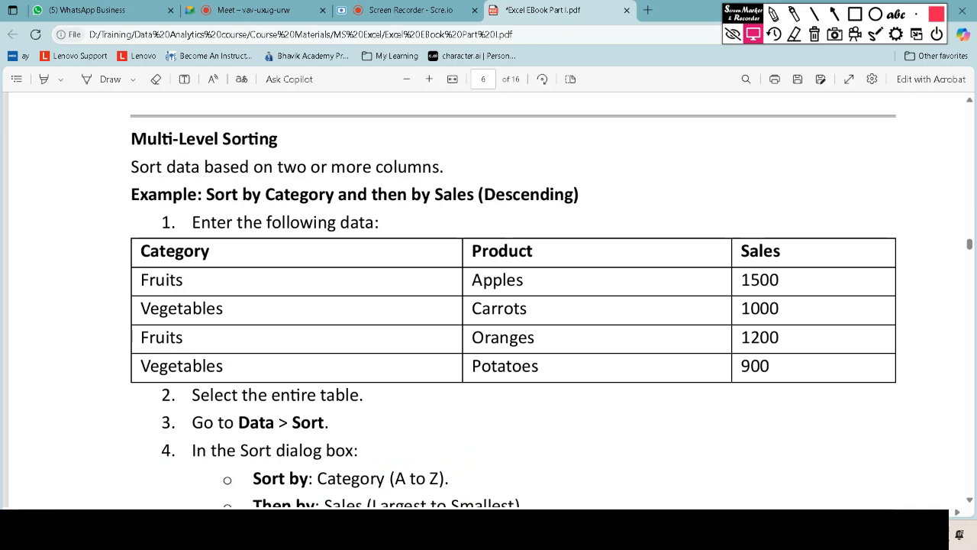
pyautogui.hotkey('alt', 'Tab')
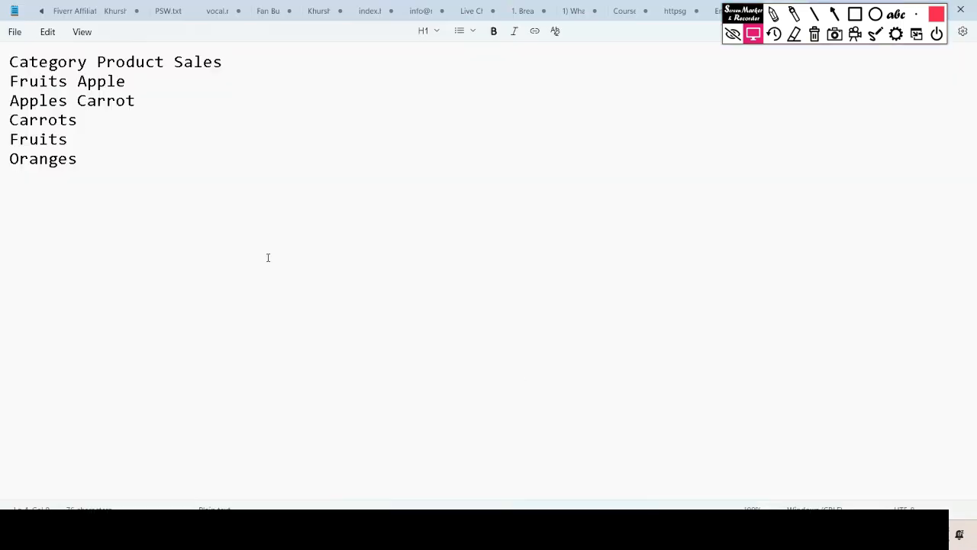
pyautogui.write('Ora')
pyautogui.write('nge Fruits ')
pyautogui.write('Pota')
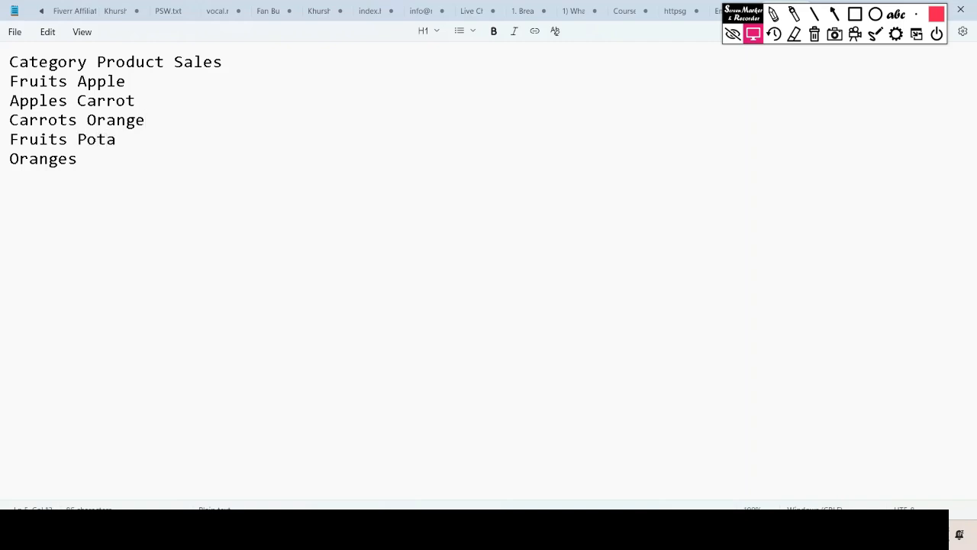
pyautogui.write('to')
# - Clean up the leftover last line of the note, and append sales values 500, 700, 560 and 450 to the four data lines
pyautogui.moveTo(67, 162); pyautogui.dragTo(1, 173)
pyautogui.press('BackSpace')
pyautogui.write('500')
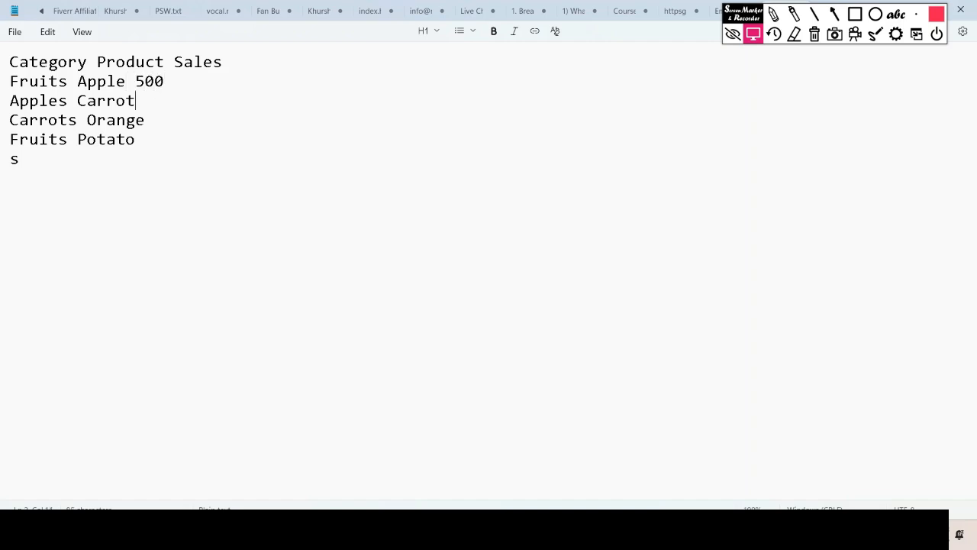
pyautogui.write('700')
pyautogui.press('Down')
pyautogui.write('560')
pyautogui.write('450')
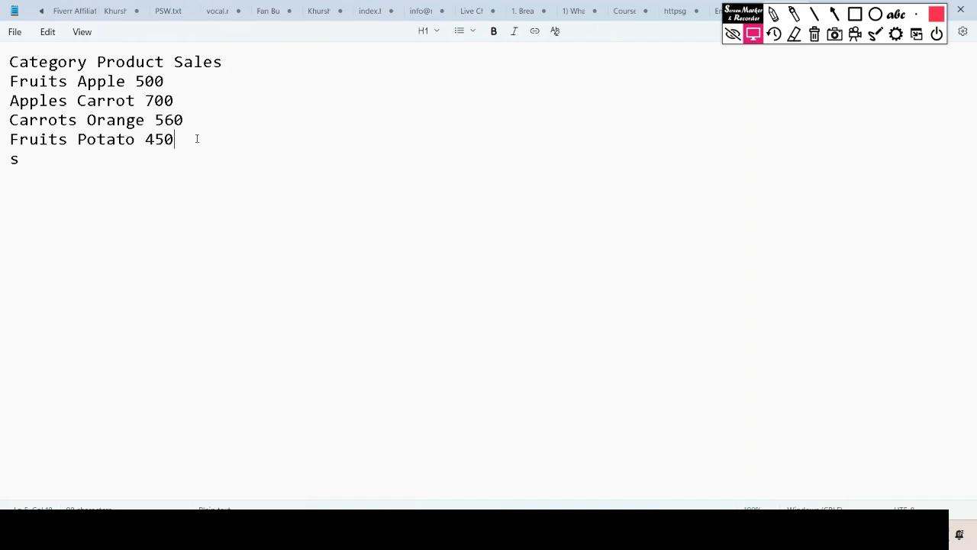
# - Copy the header and four data lines from the Notepad note, and paste them into Sheet5 of the Excel workbook at A1
pyautogui.moveTo(197, 138); pyautogui.dragTo(7, 67)
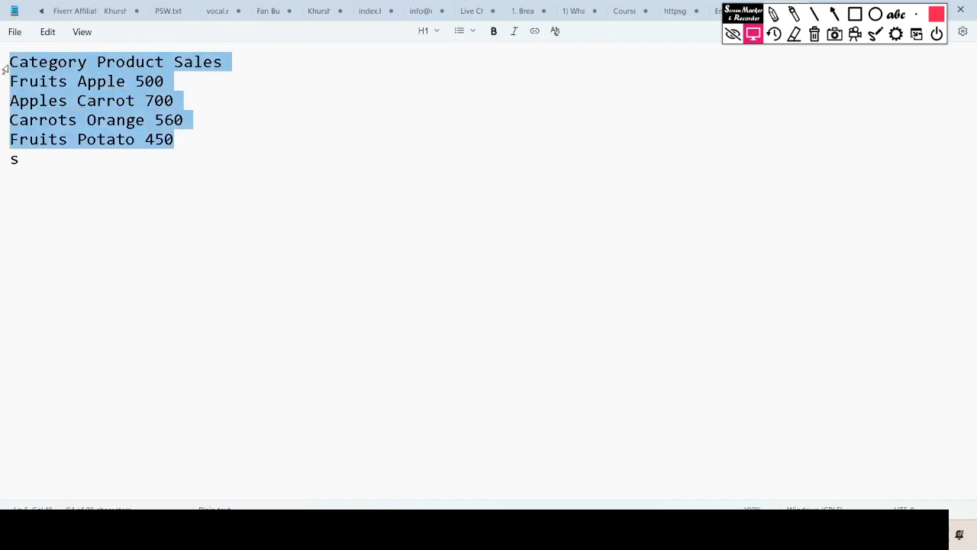
pyautogui.rightClick(39, 84)
pyautogui.click(84, 159)
pyautogui.hotkey('alt', 'Tab')
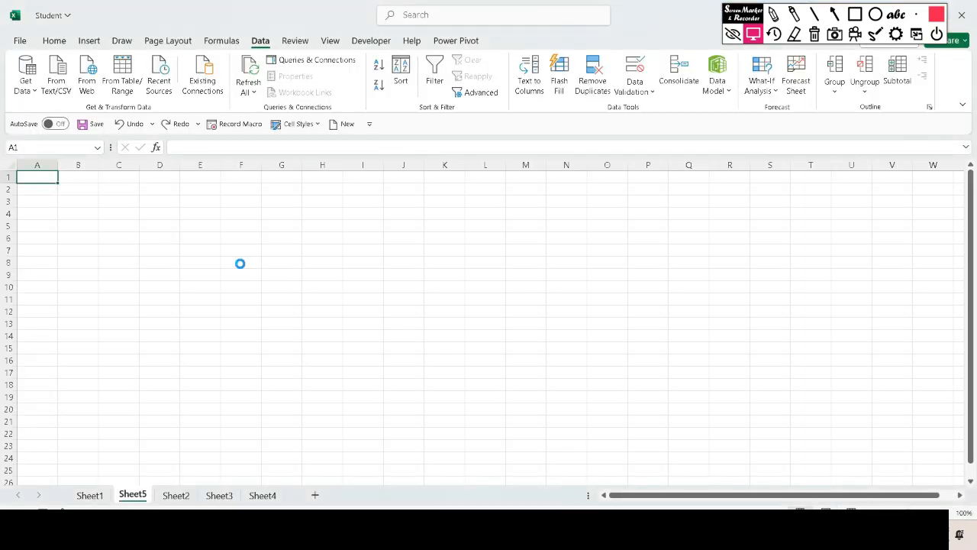
pyautogui.hotkey('ctrl', 'v')
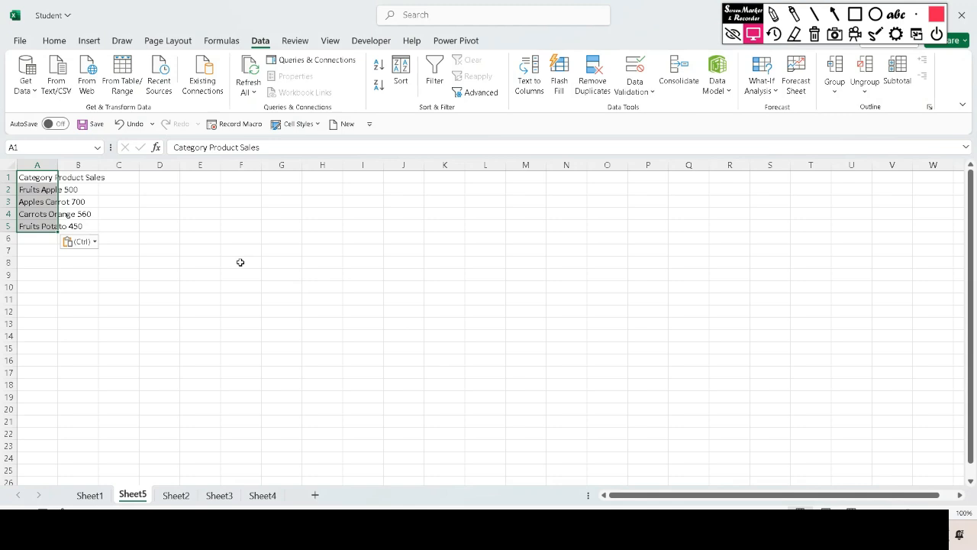
# - Zoom Sheet5 to 150% and widen column A slightly
pyautogui.click(946, 513)
pyautogui.click(946, 513)
pyautogui.click(947, 513)
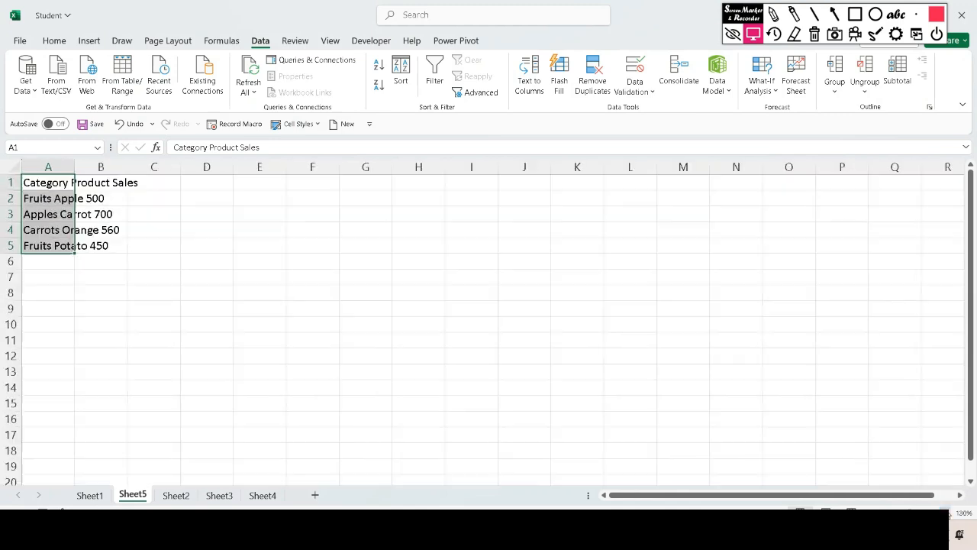
pyautogui.click(946, 513)
pyautogui.click(947, 513)
pyautogui.click(545, 296)
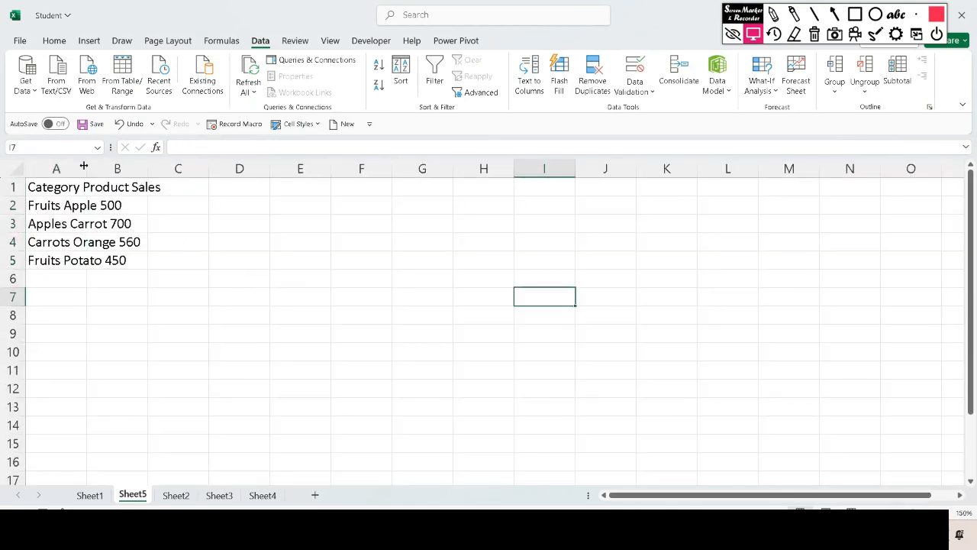
pyautogui.moveTo(84, 166); pyautogui.dragTo(106, 166)
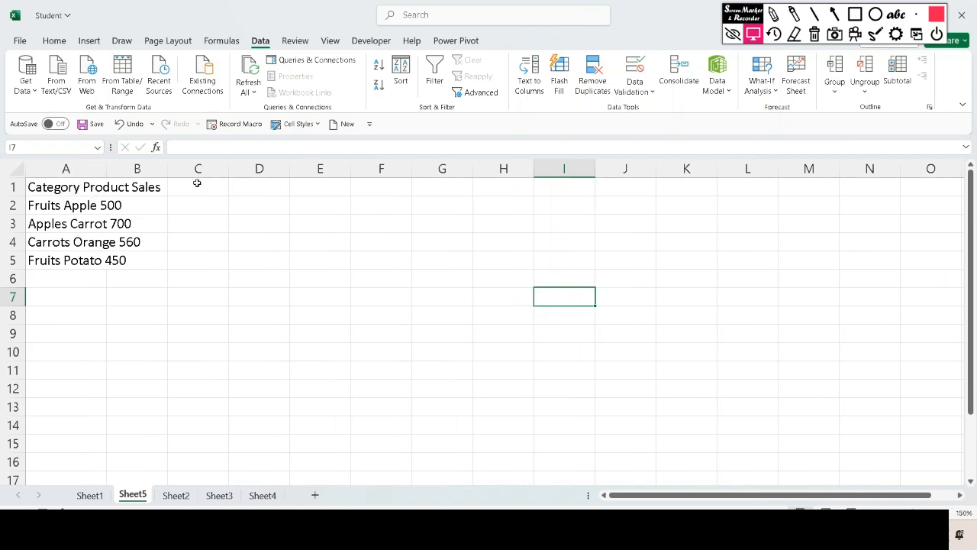
# - Switch to the Notepad note, check the spaces separating the fields, and delete the stray "s" on the last line
pyautogui.moveTo(58, 191); pyautogui.dragTo(106, 255)
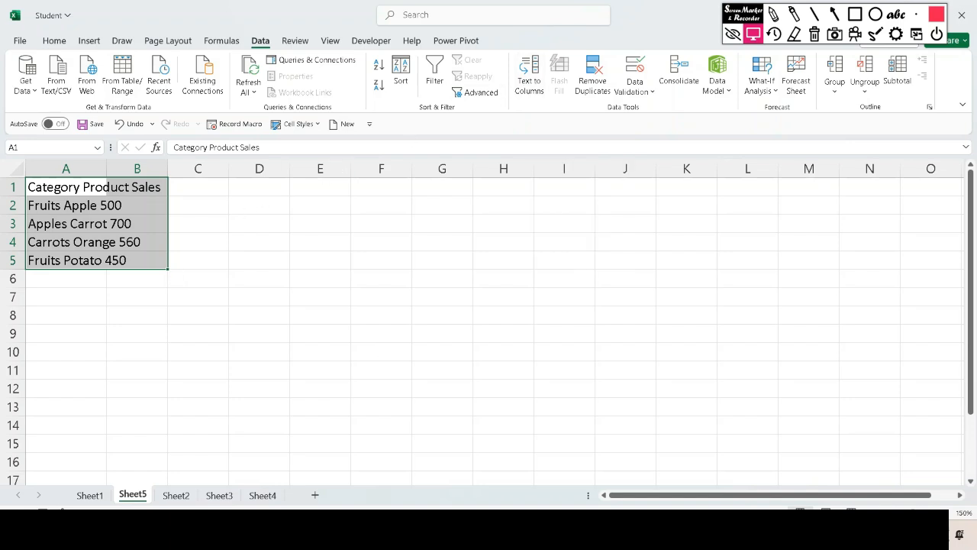
pyautogui.hotkey('alt', 'Tab')
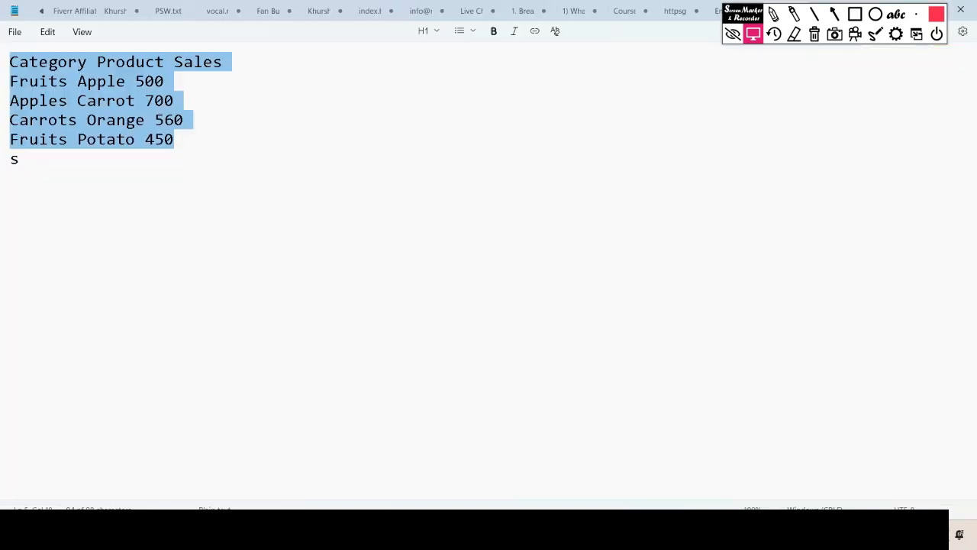
pyautogui.click(89, 64)
pyautogui.moveTo(89, 66); pyautogui.dragTo(98, 64)
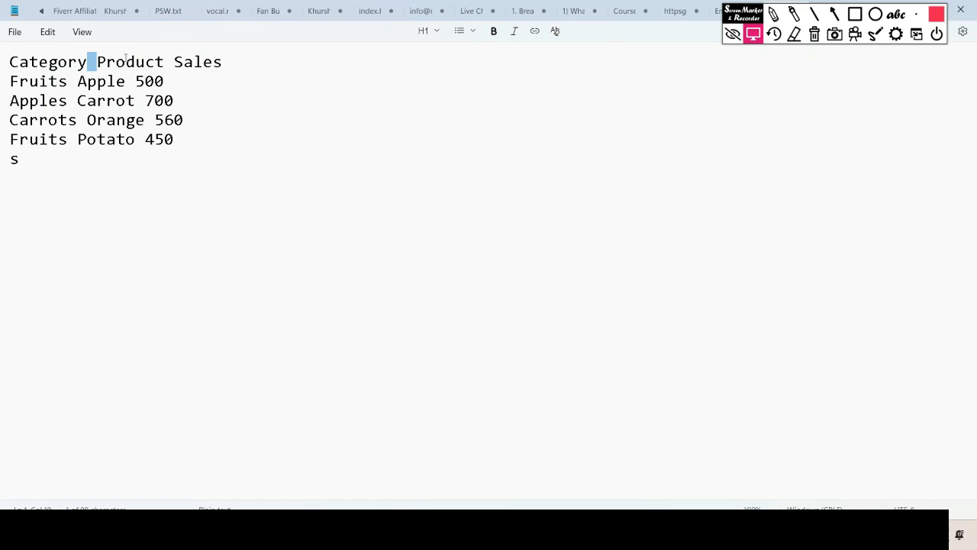
pyautogui.moveTo(168, 64); pyautogui.dragTo(134, 80)
pyautogui.moveTo(31, 165); pyautogui.dragTo(10, 159)
pyautogui.press('BackSpace')
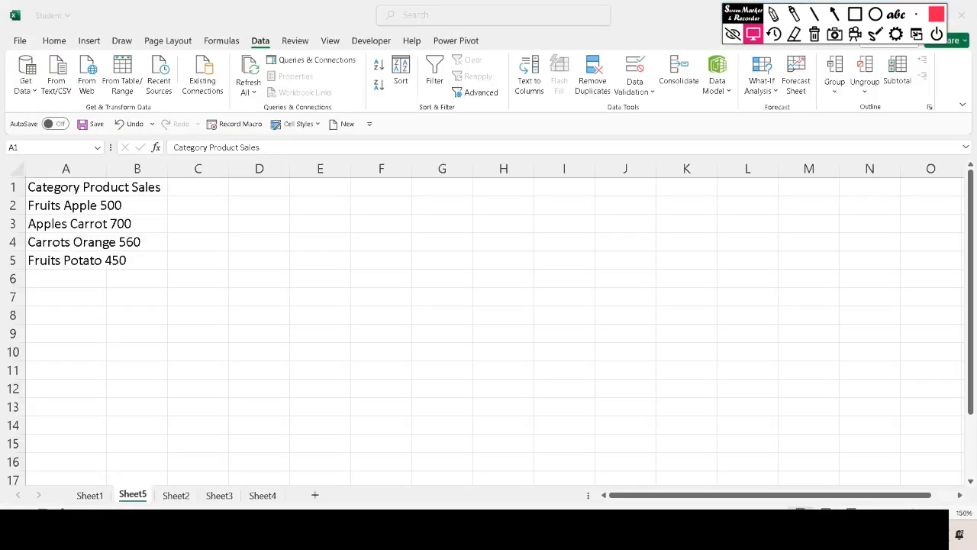
# - Return to Excel and try to split the pasted range A1:B5 with Text to Columns
pyautogui.hotkey('ctrl', 'a')
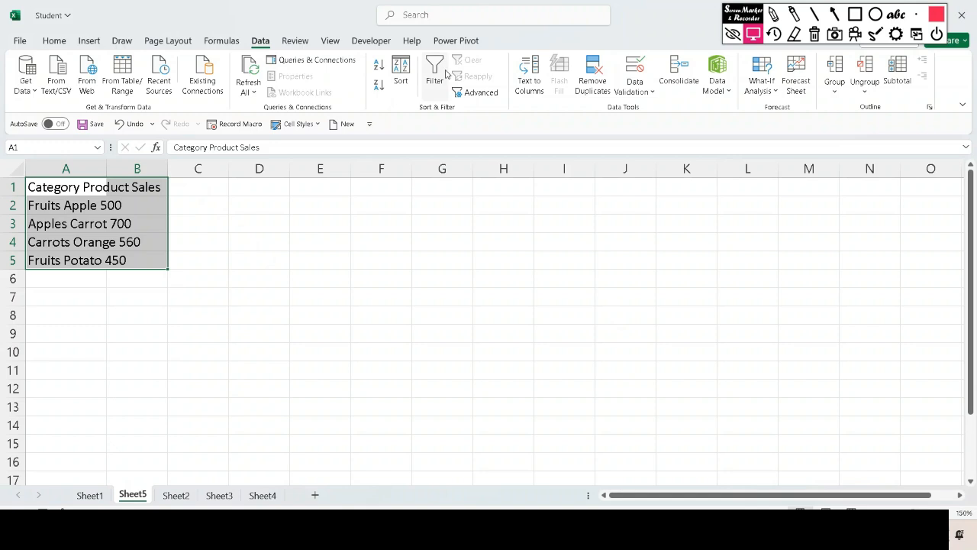
pyautogui.click(535, 76)
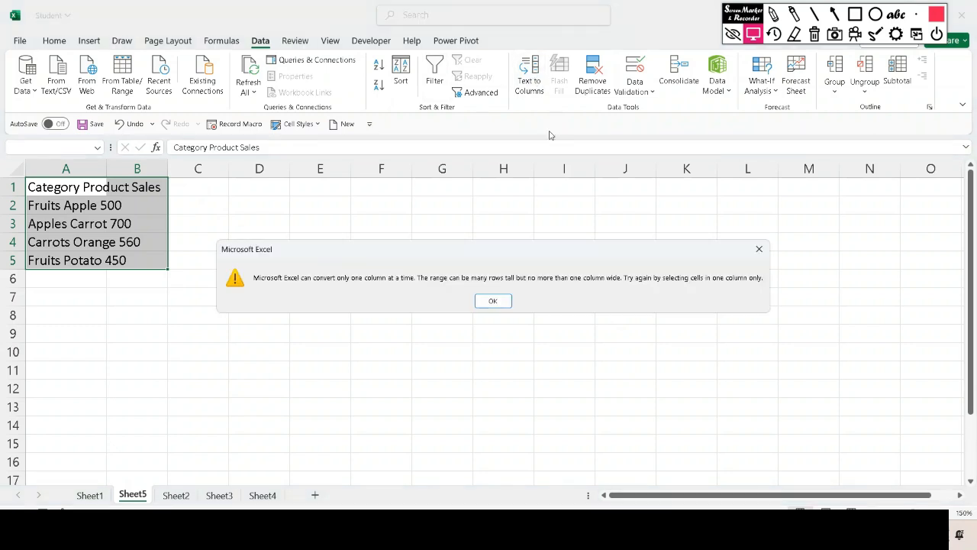
pyautogui.click(492, 302)
pyautogui.click(382, 302)
# - Split A1:A5 with Text to Columns as delimited text, using Space instead of Tab as the delimiter
pyautogui.moveTo(58, 191); pyautogui.dragTo(54, 263)
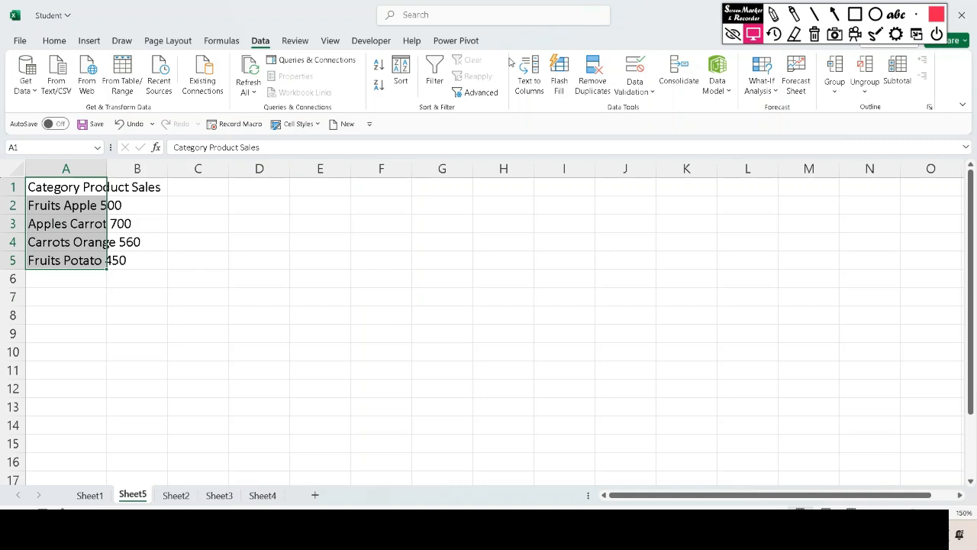
pyautogui.click(529, 77)
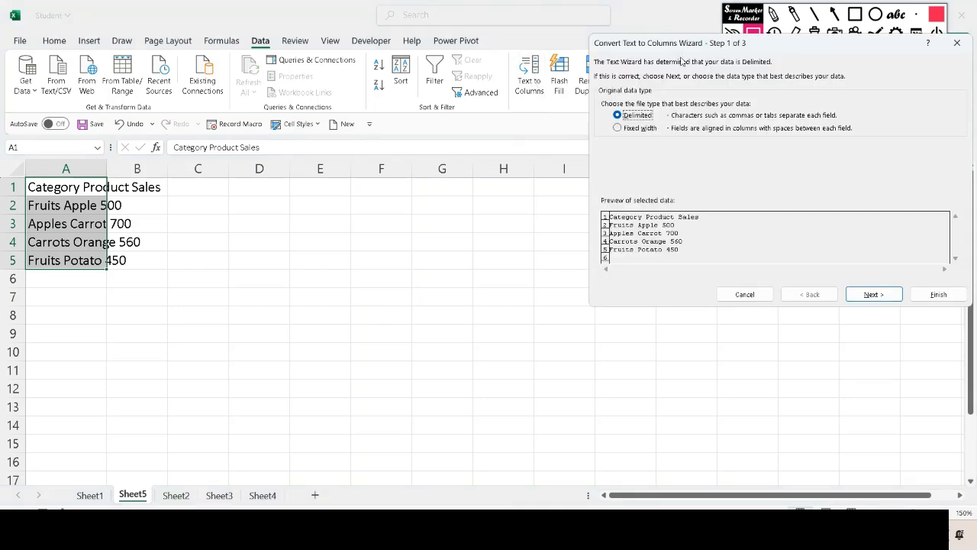
pyautogui.moveTo(678, 49); pyautogui.dragTo(526, 73)
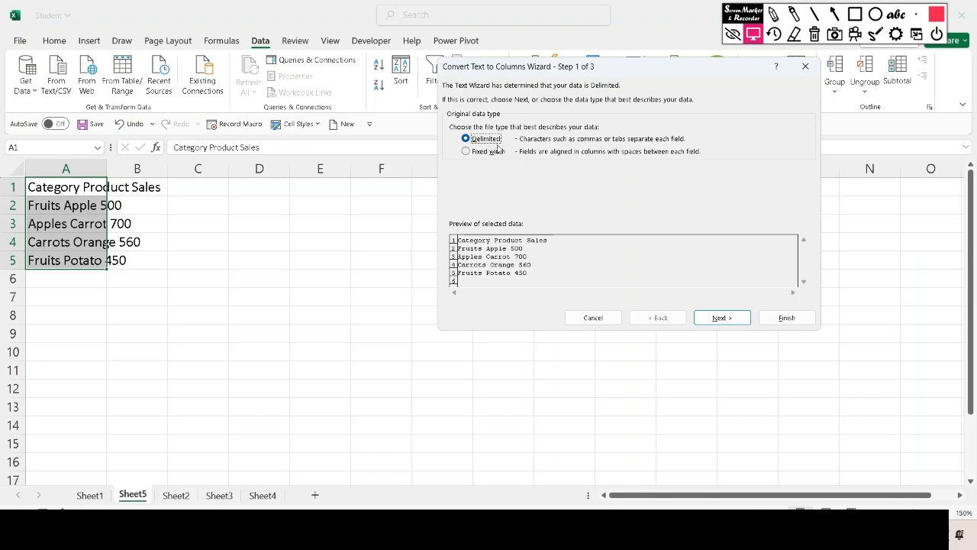
pyautogui.click(721, 318)
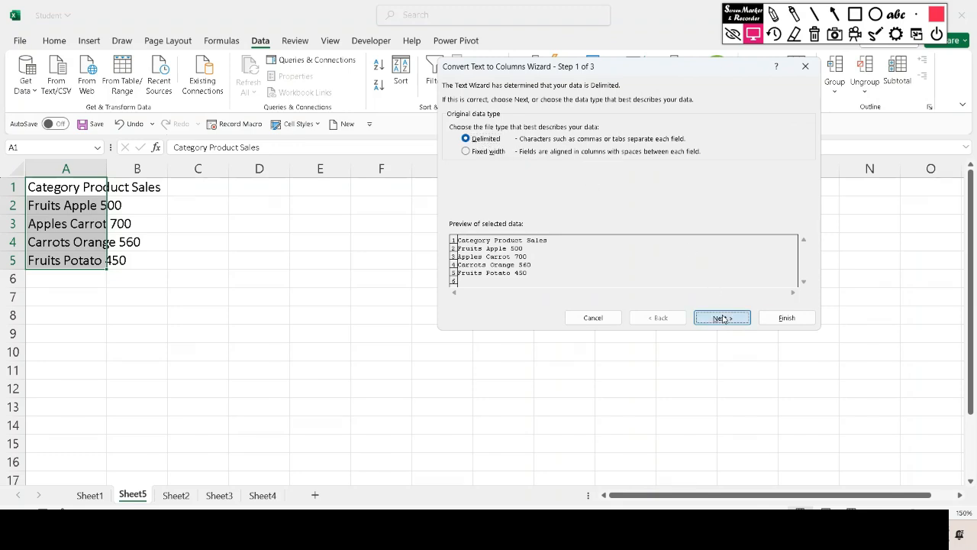
pyautogui.click(455, 117)
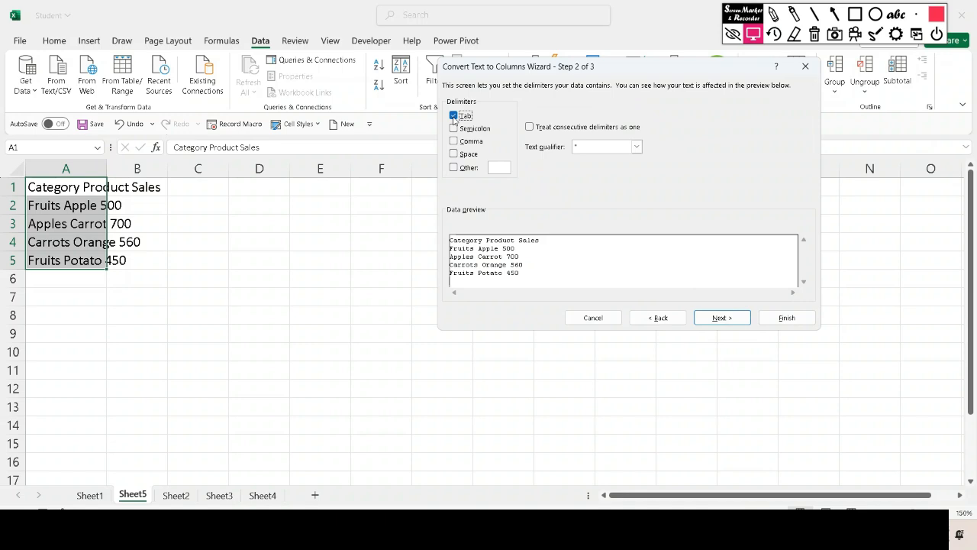
pyautogui.click(454, 116)
pyautogui.click(454, 154)
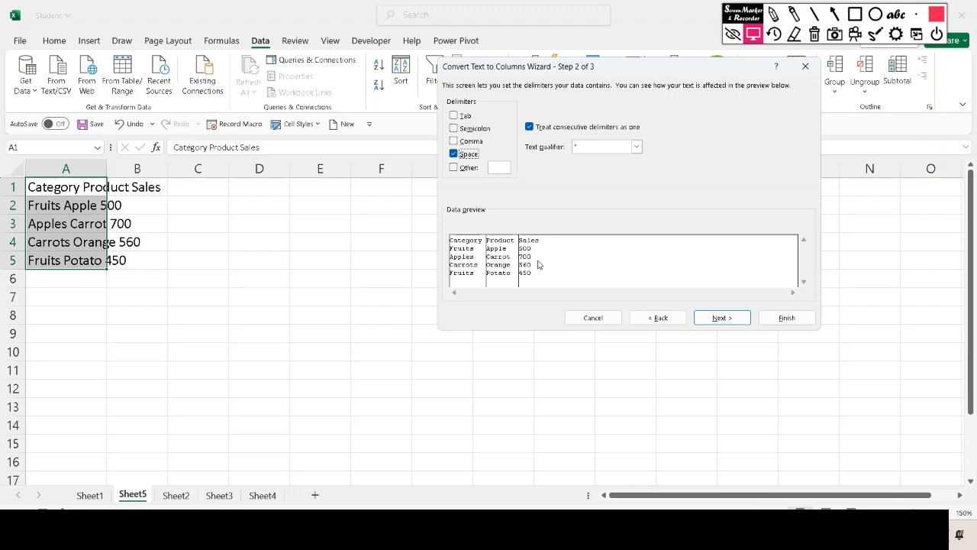
pyautogui.click(722, 319)
pyautogui.click(775, 318)
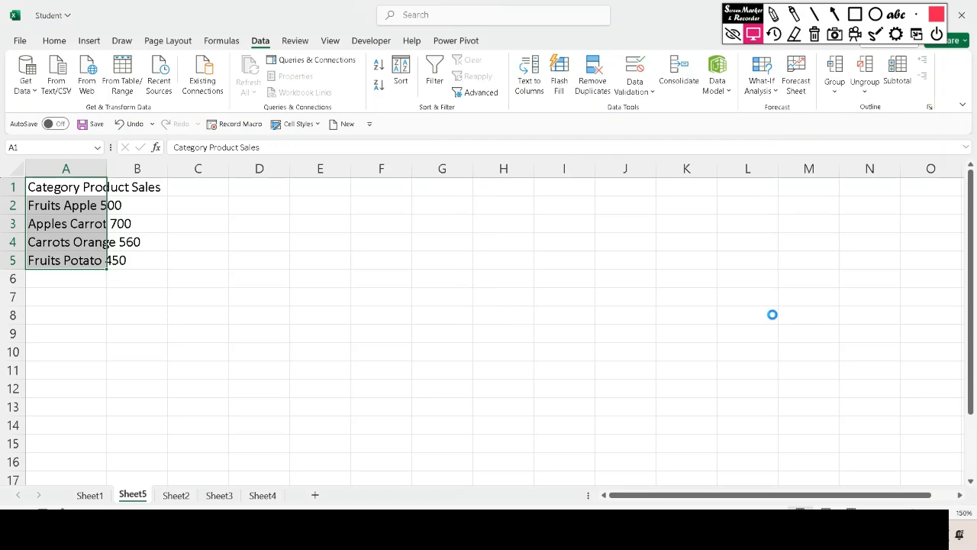
pyautogui.click(597, 340)
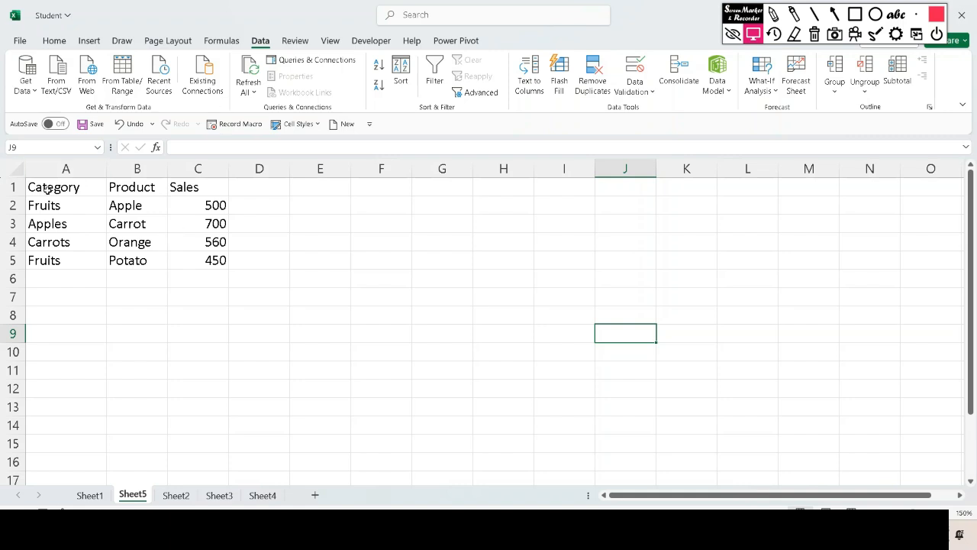
# - Make the Category, Product and Sales headers in A1:C1 bold
pyautogui.moveTo(47, 189); pyautogui.dragTo(170, 187)
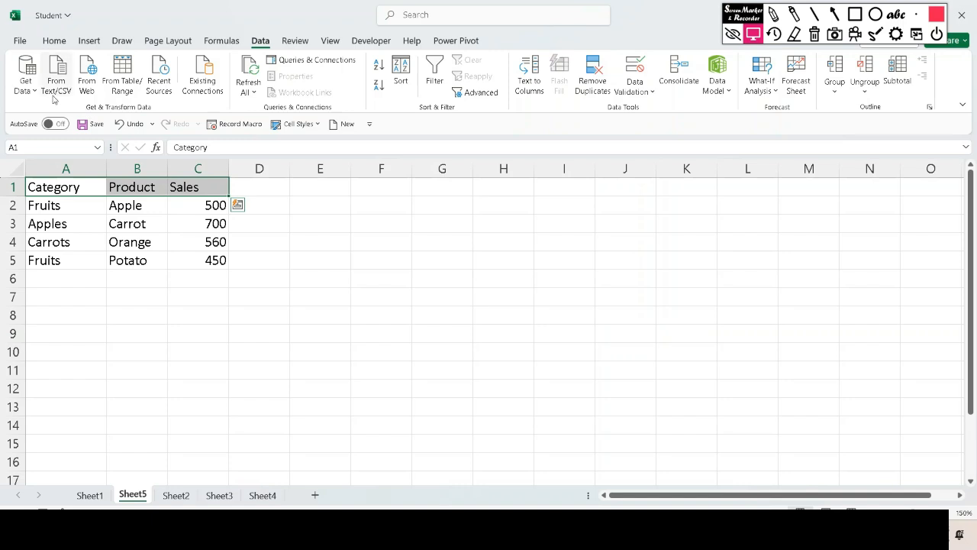
pyautogui.click(58, 44)
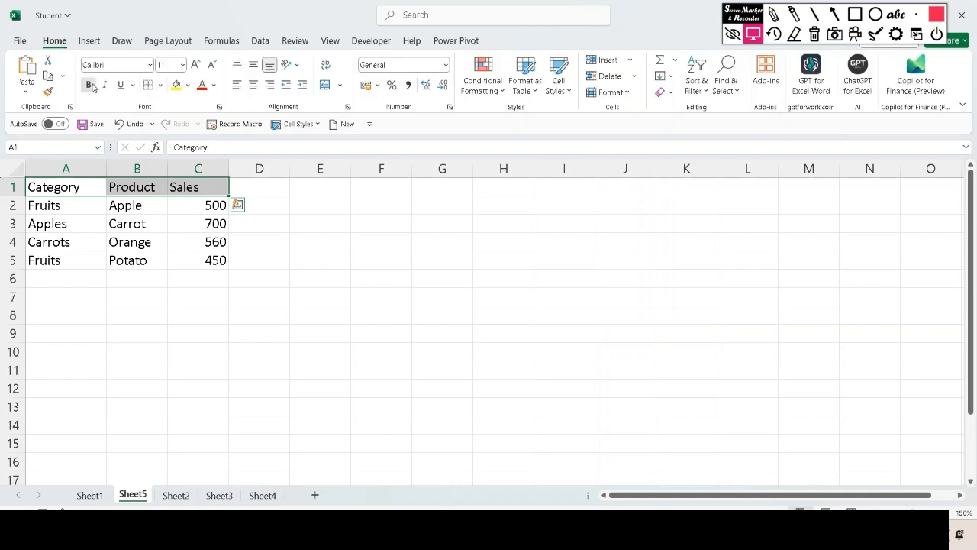
pyautogui.click(91, 85)
pyautogui.click(237, 205)
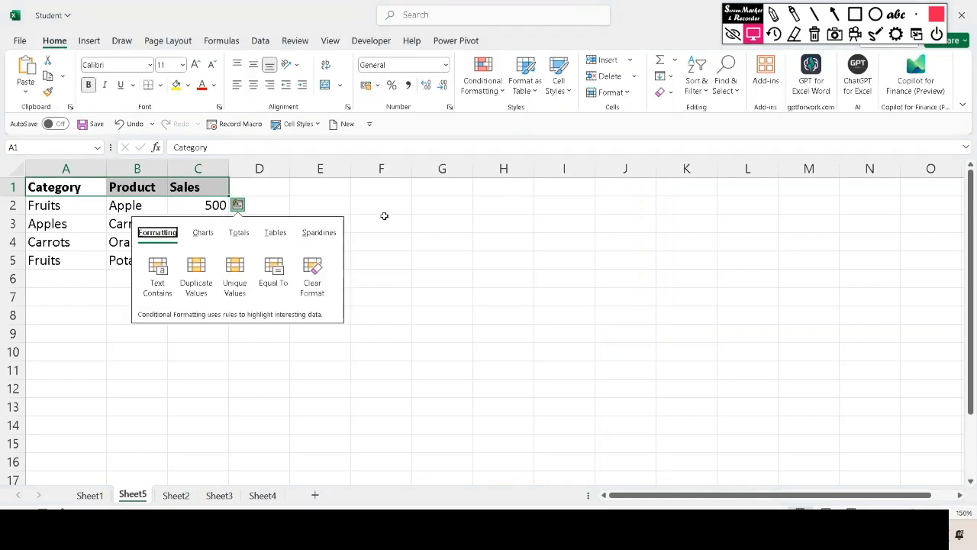
pyautogui.click(384, 216)
# - Start a custom sort on A1:C5 with Category as the first level, ordered by cell values A to Z
pyautogui.moveTo(79, 186); pyautogui.dragTo(194, 259)
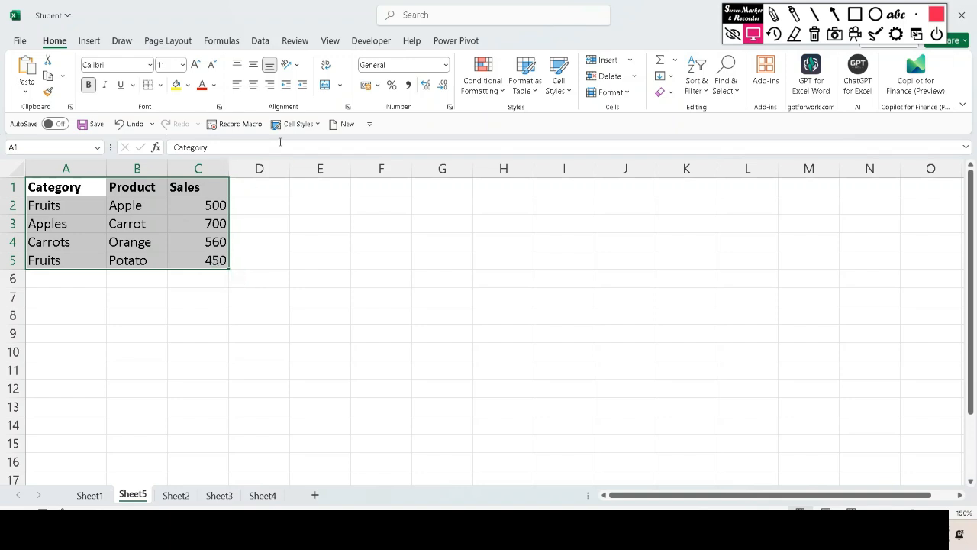
pyautogui.click(259, 40)
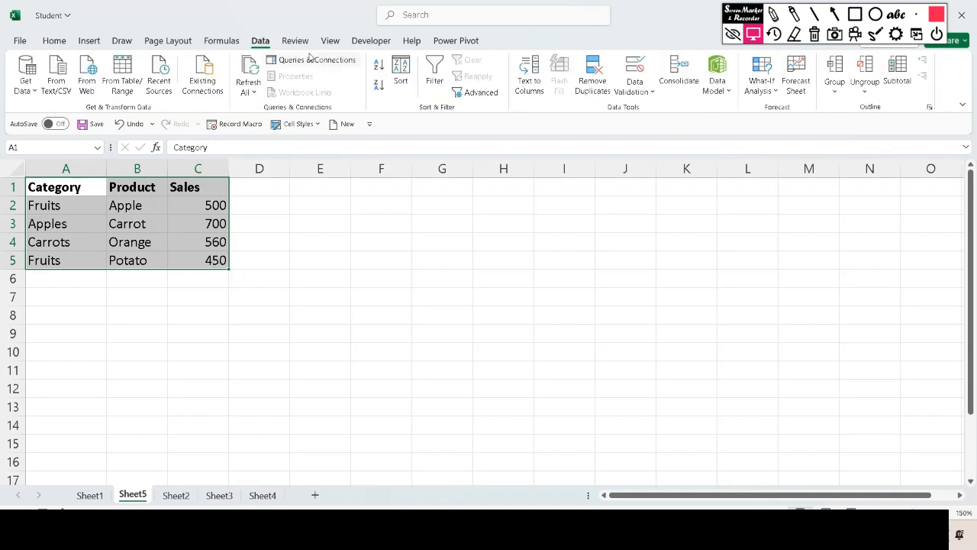
pyautogui.click(400, 70)
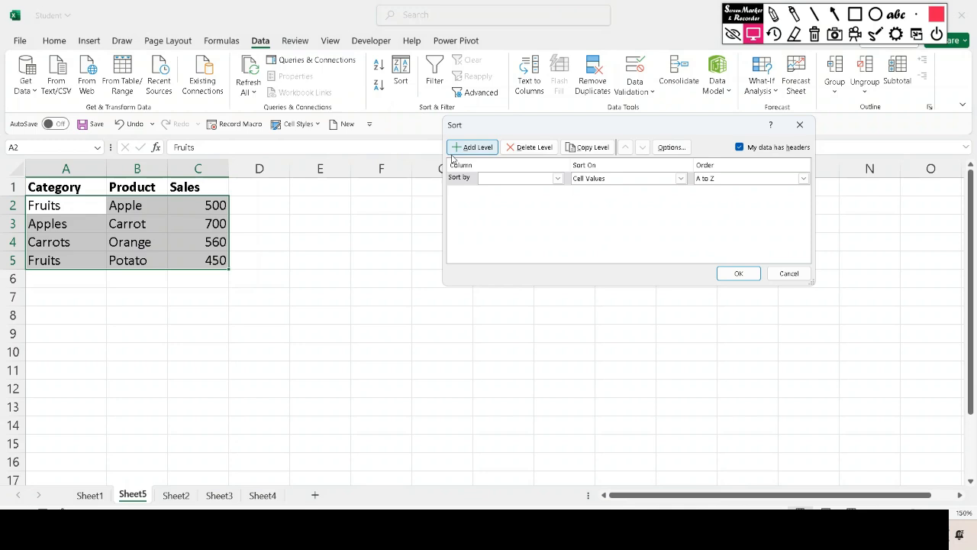
pyautogui.click(556, 179)
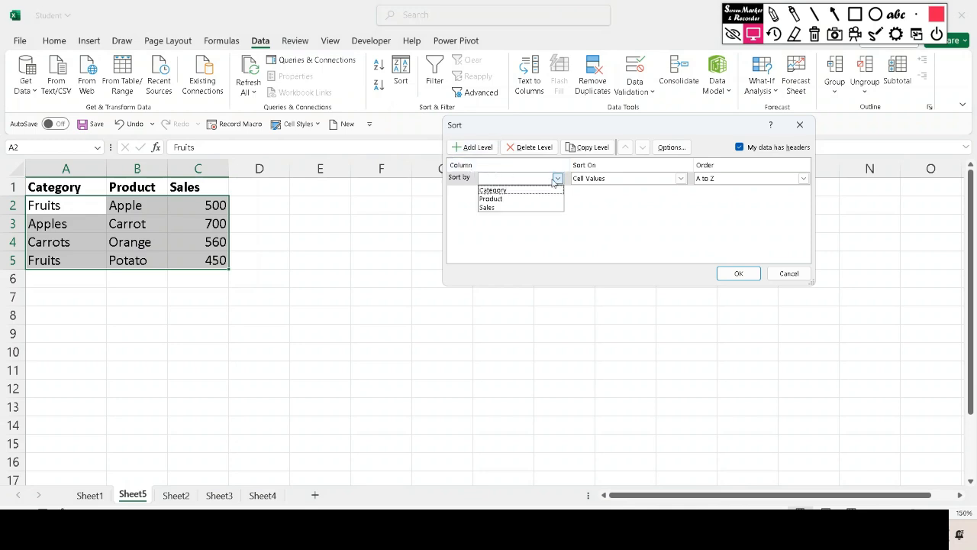
pyautogui.click(530, 190)
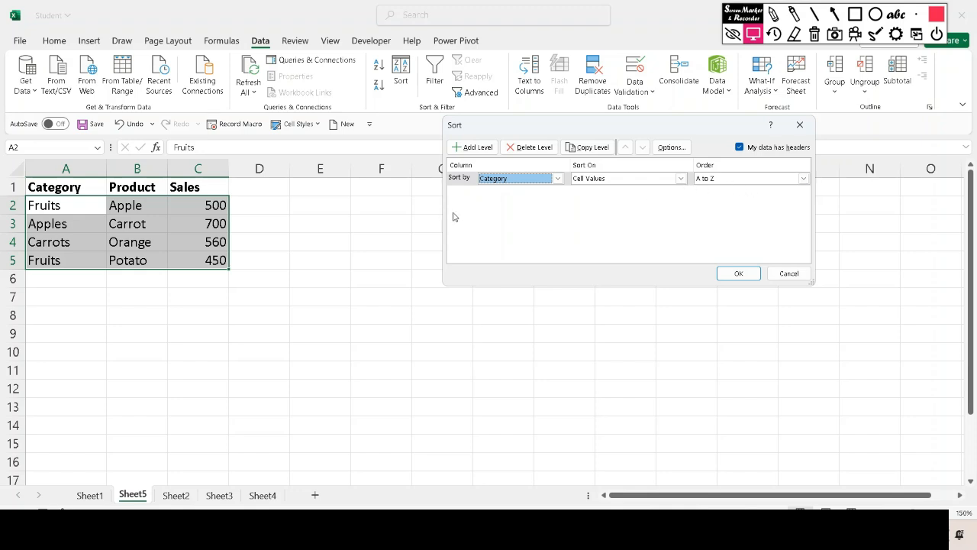
# - Add a second sort level on Sales from Smallest to Largest, apply the sort, and inspect the two Fruits rows
pyautogui.click(472, 149)
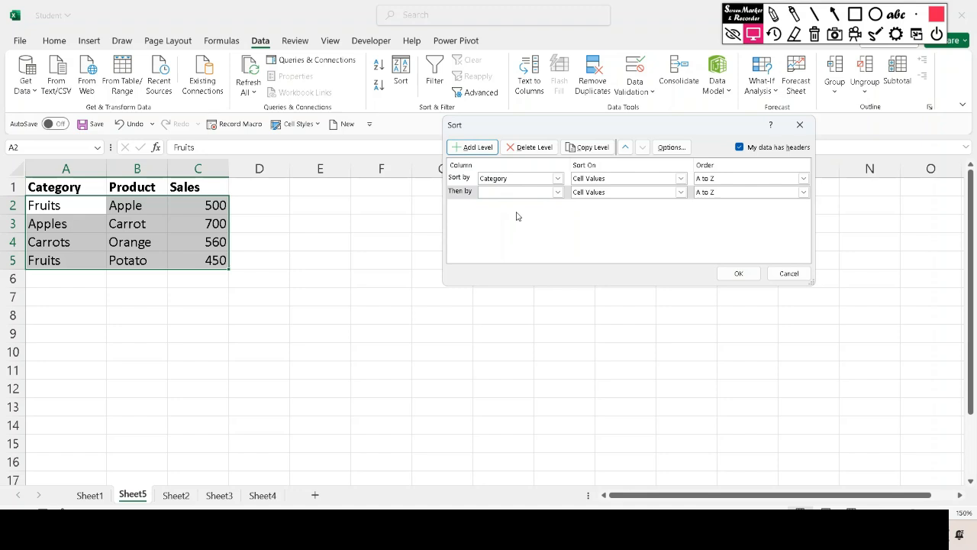
pyautogui.click(557, 192)
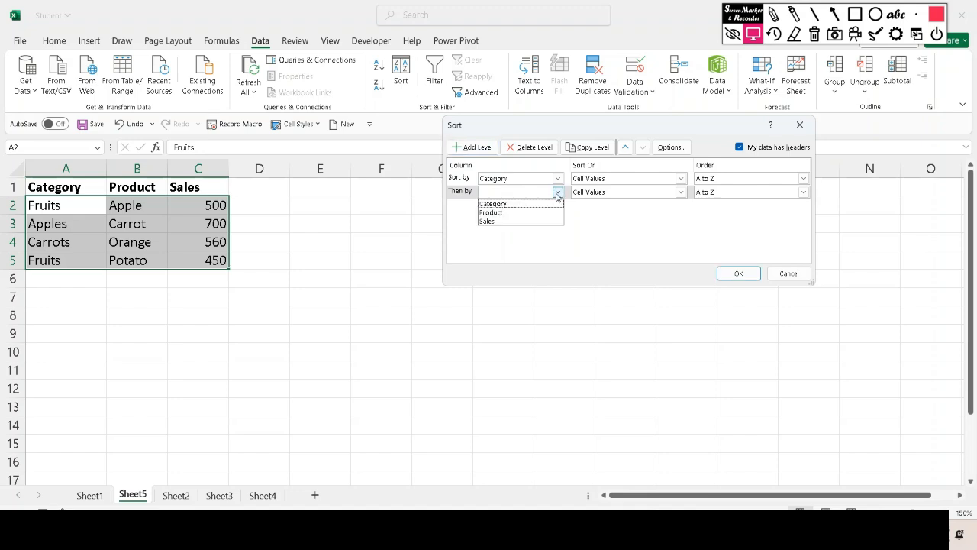
pyautogui.click(502, 222)
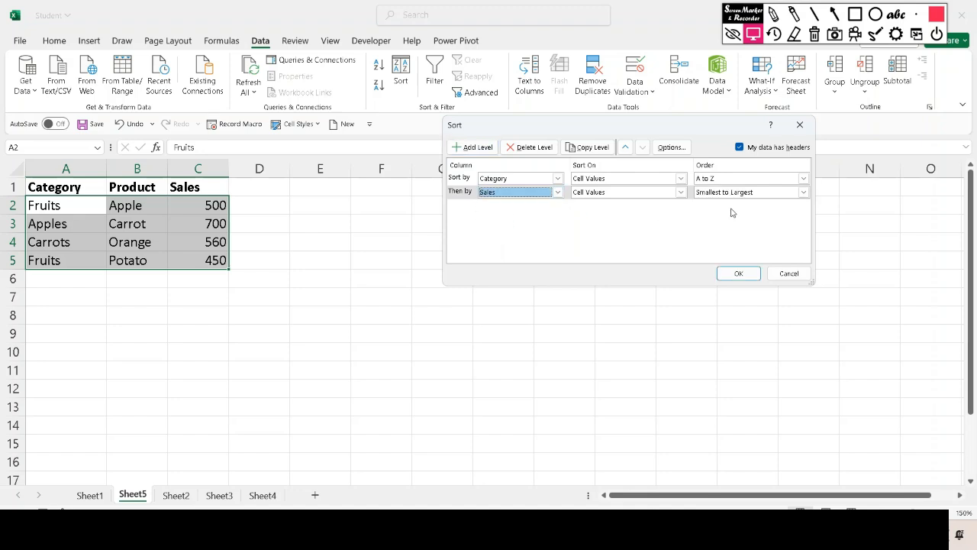
pyautogui.click(742, 274)
pyautogui.click(462, 313)
pyautogui.click(32, 243)
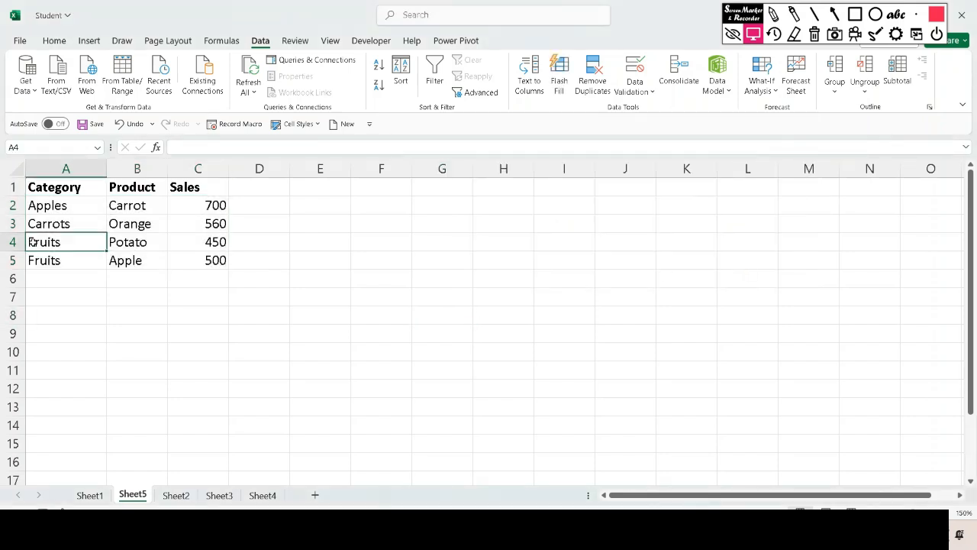
pyautogui.moveTo(33, 242); pyautogui.dragTo(191, 262)
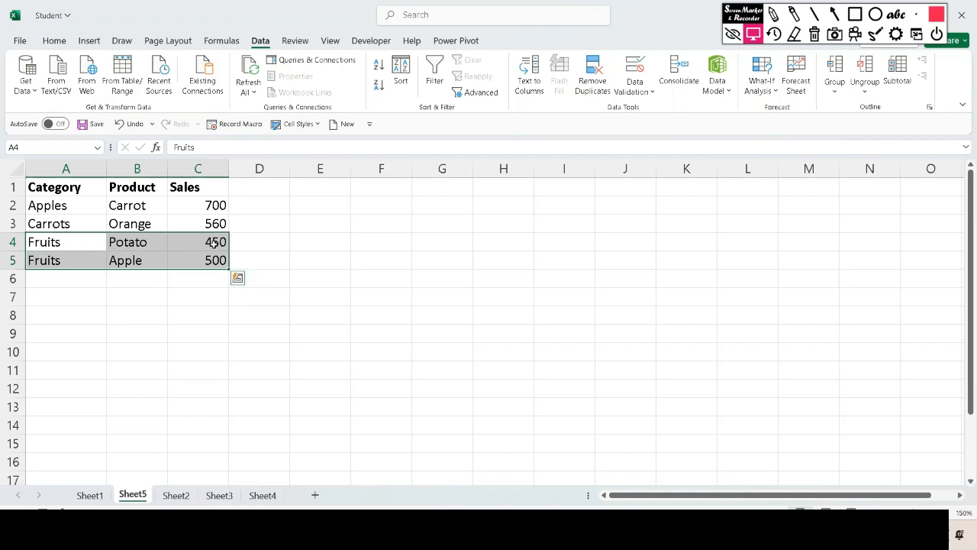
# - Start a new custom sort on A1:C5, deleting the existing Category level and setting the remaining level to Category, ordered Z to A
pyautogui.click(214, 242)
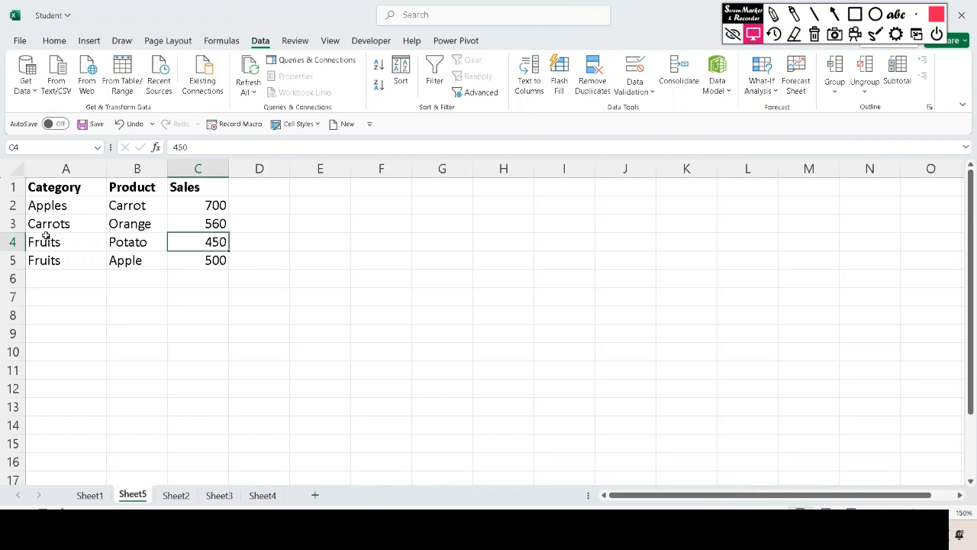
pyautogui.moveTo(48, 205); pyautogui.dragTo(44, 262)
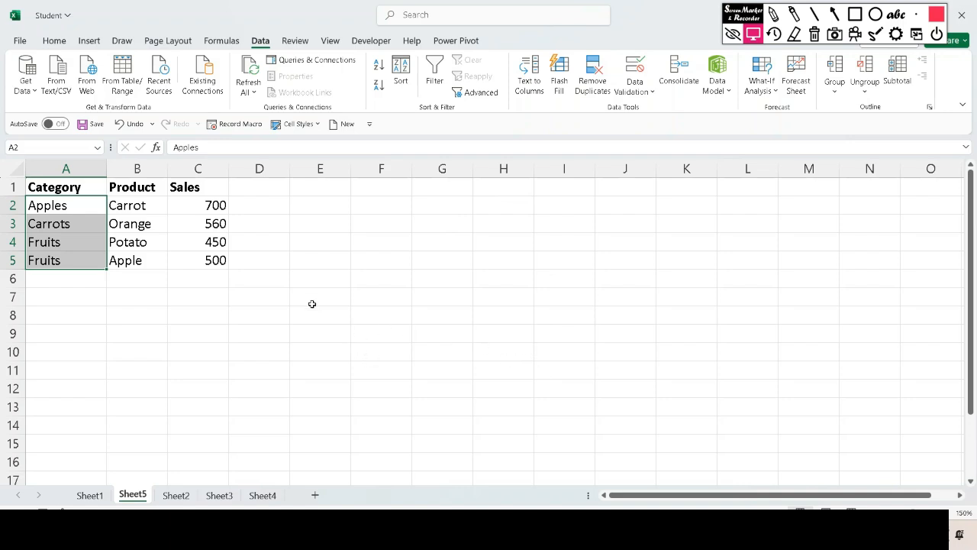
pyautogui.moveTo(50, 186); pyautogui.dragTo(189, 256)
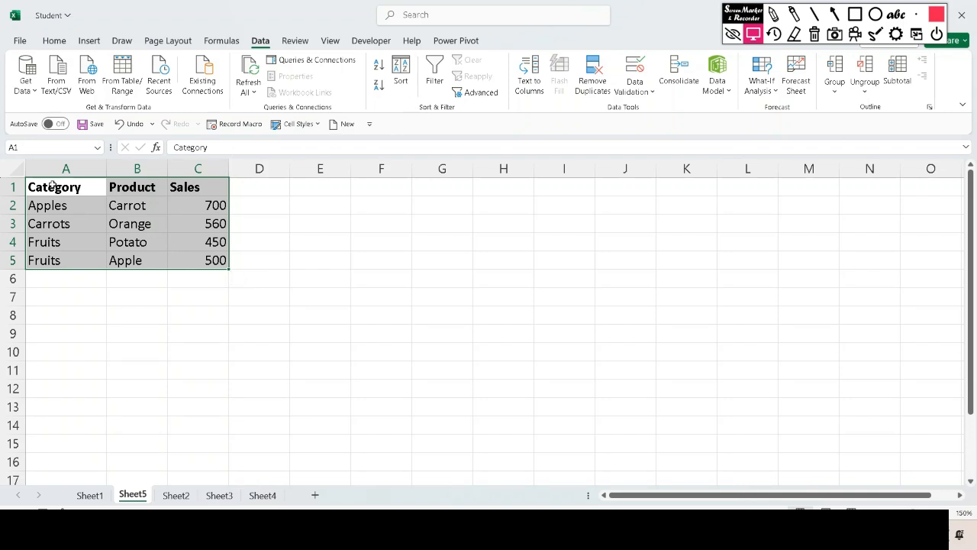
pyautogui.click(401, 68)
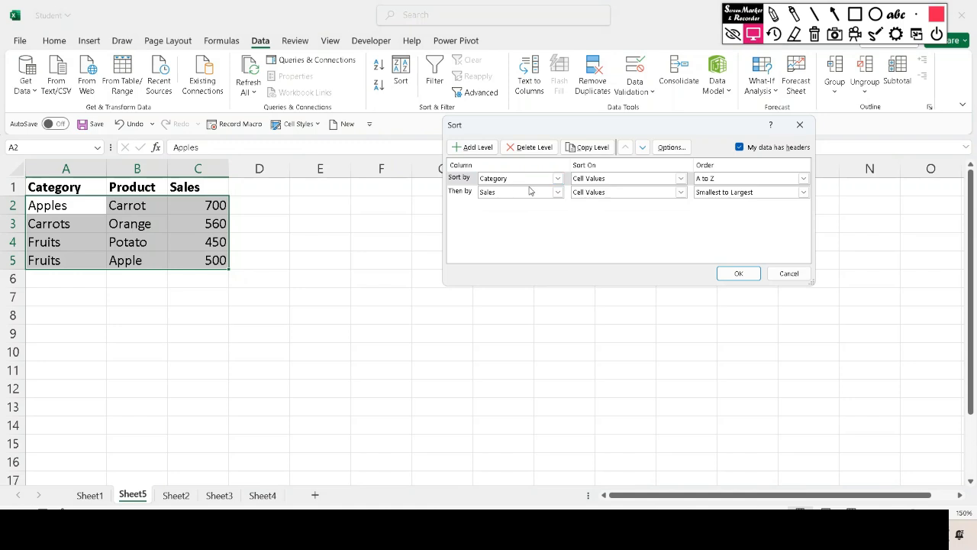
pyautogui.click(529, 147)
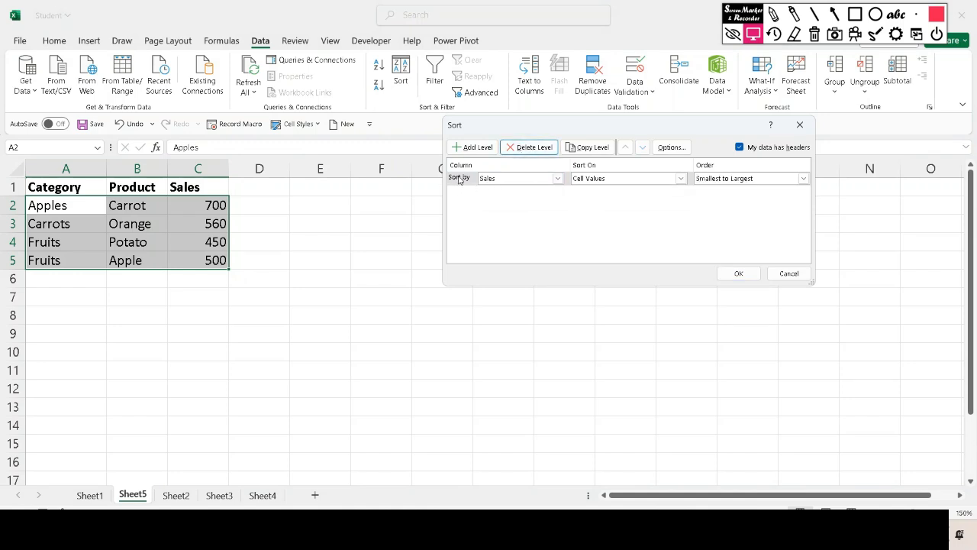
pyautogui.click(556, 179)
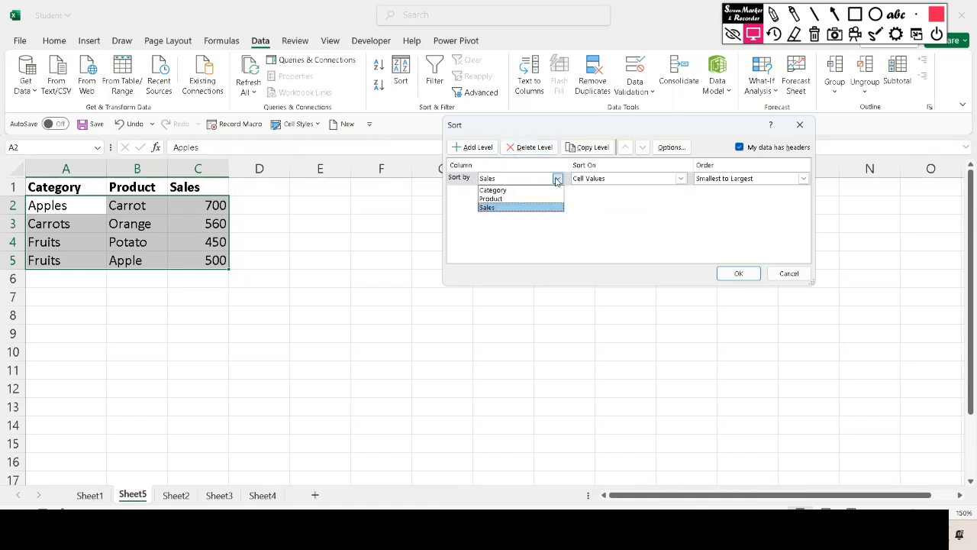
pyautogui.click(517, 191)
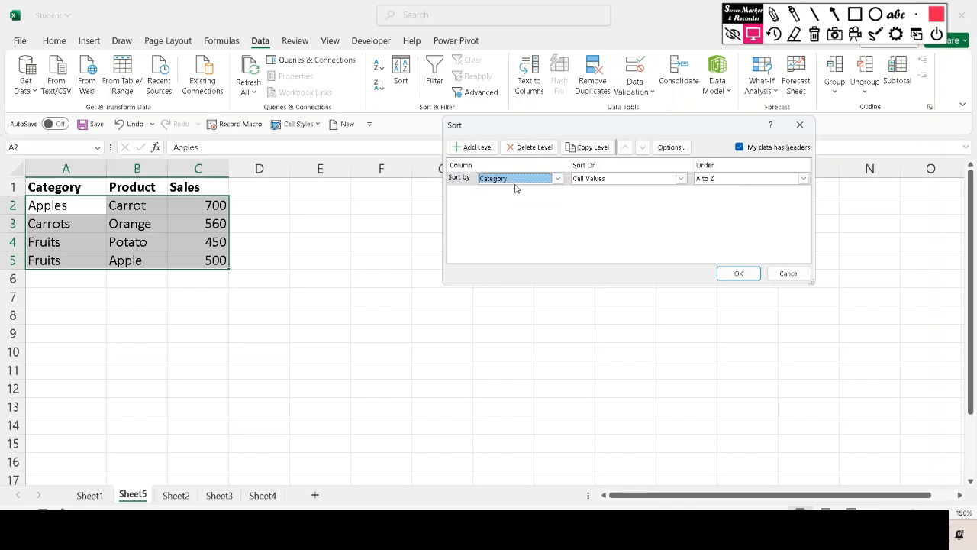
pyautogui.click(804, 178)
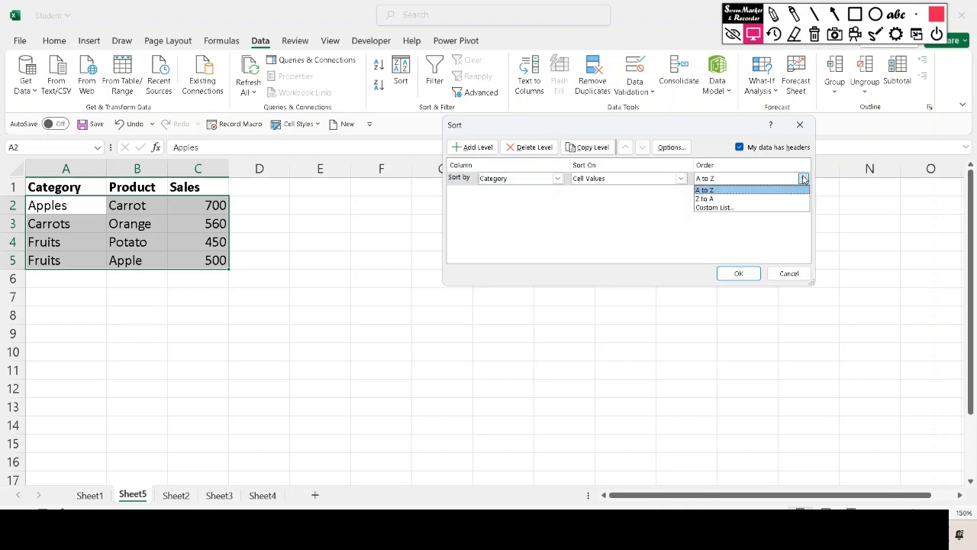
pyautogui.click(712, 200)
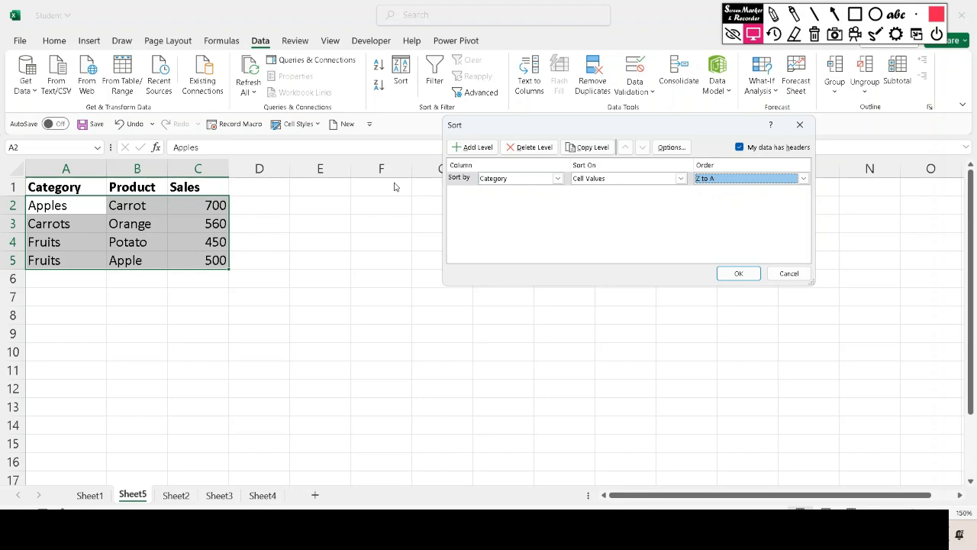
# - Add a second sort level on Sales from Largest to Smallest and apply the sort
pyautogui.click(472, 147)
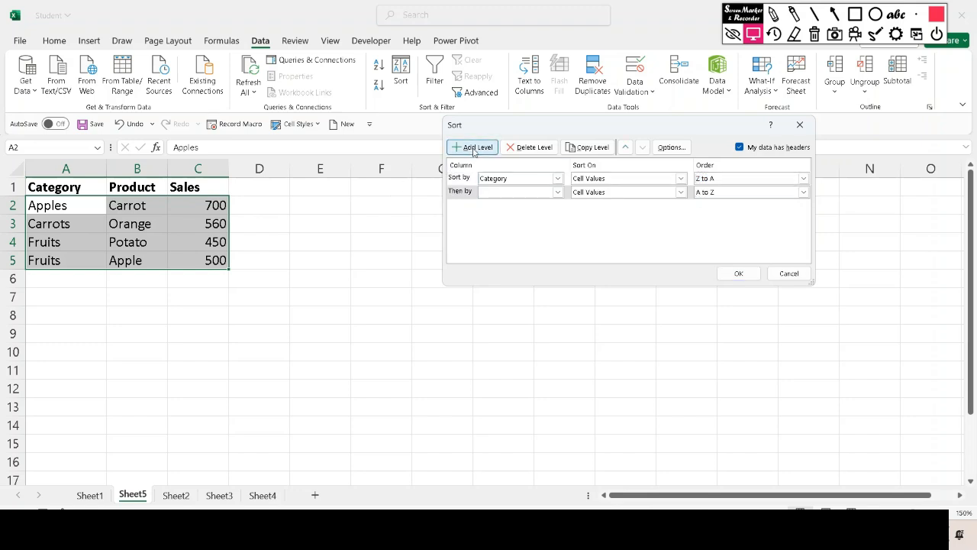
pyautogui.click(558, 193)
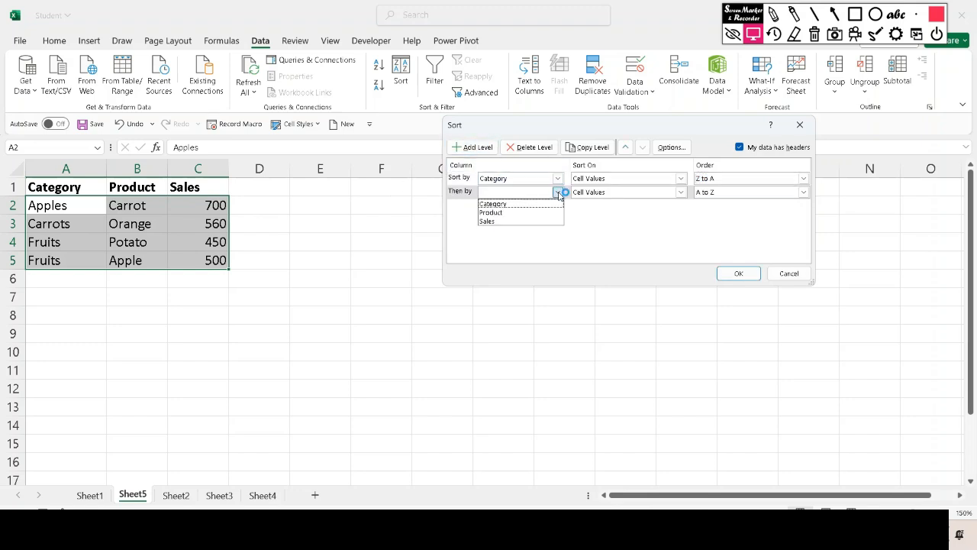
pyautogui.click(508, 221)
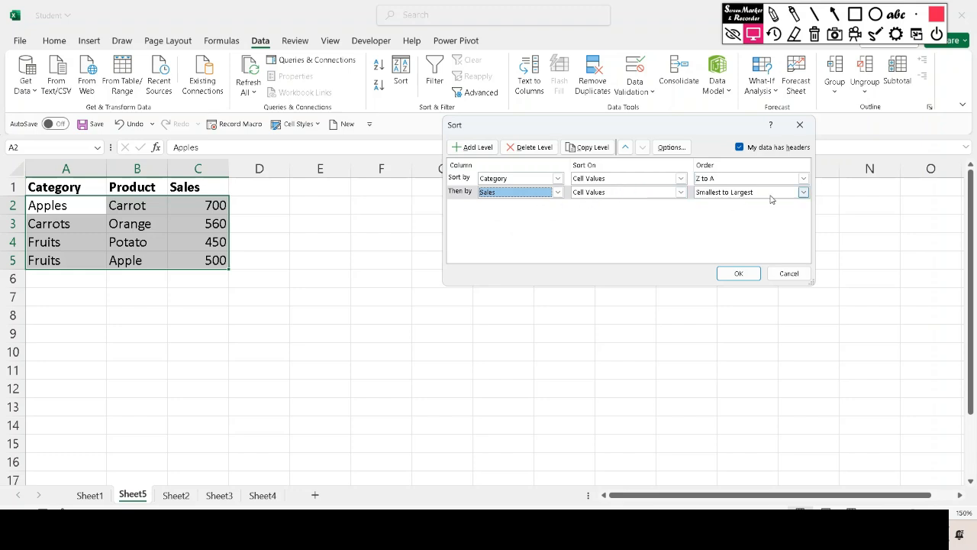
pyautogui.click(803, 194)
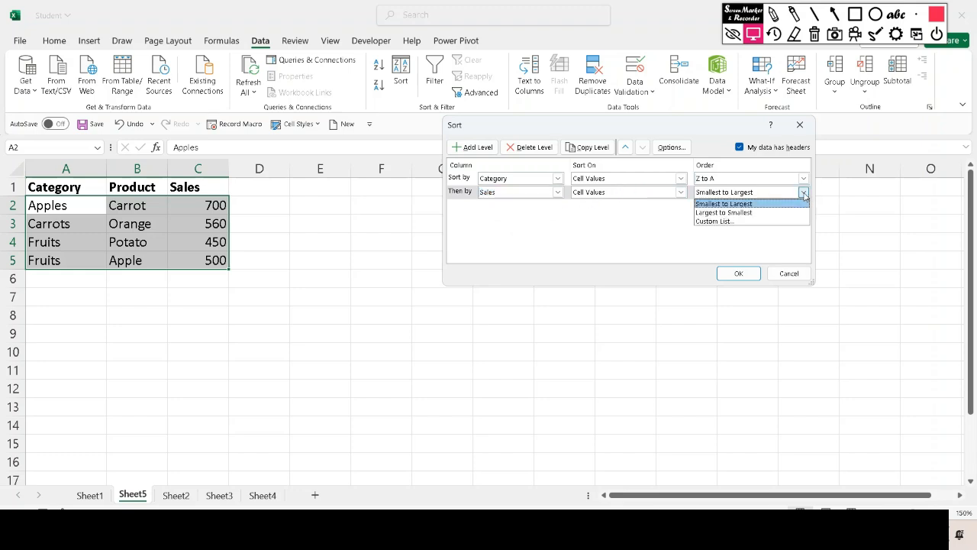
pyautogui.click(729, 213)
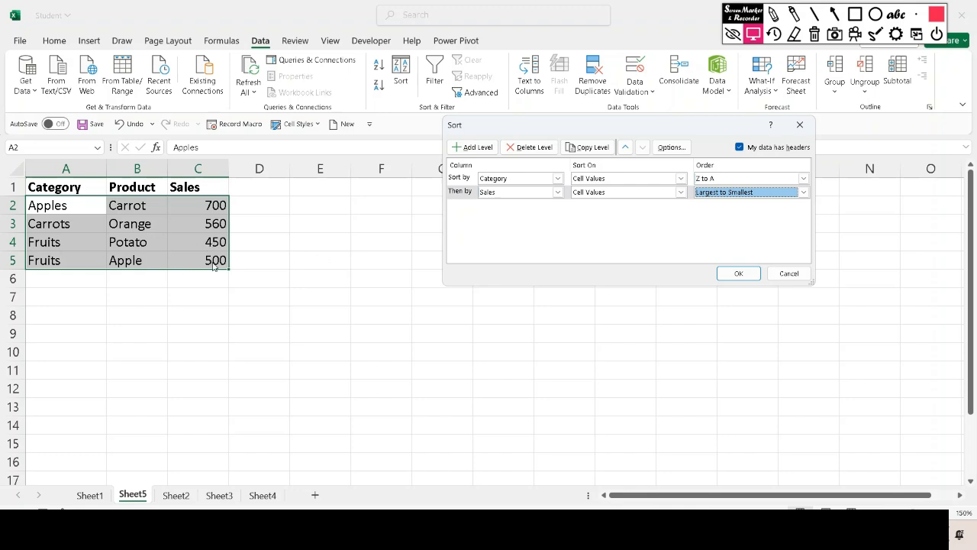
pyautogui.click(742, 271)
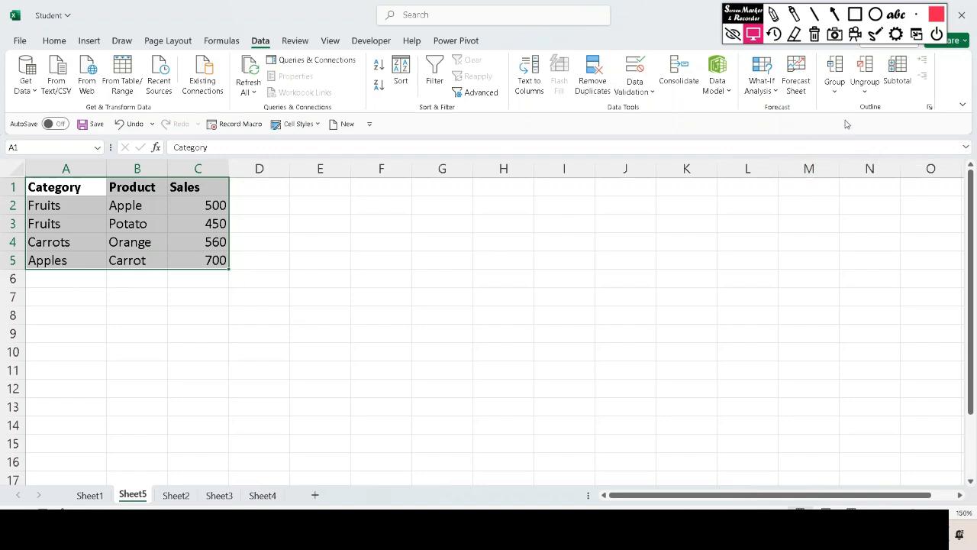
# - Quit the Screen Marker & Recorder annotation tool and confirm the exit
pyautogui.click(937, 36)
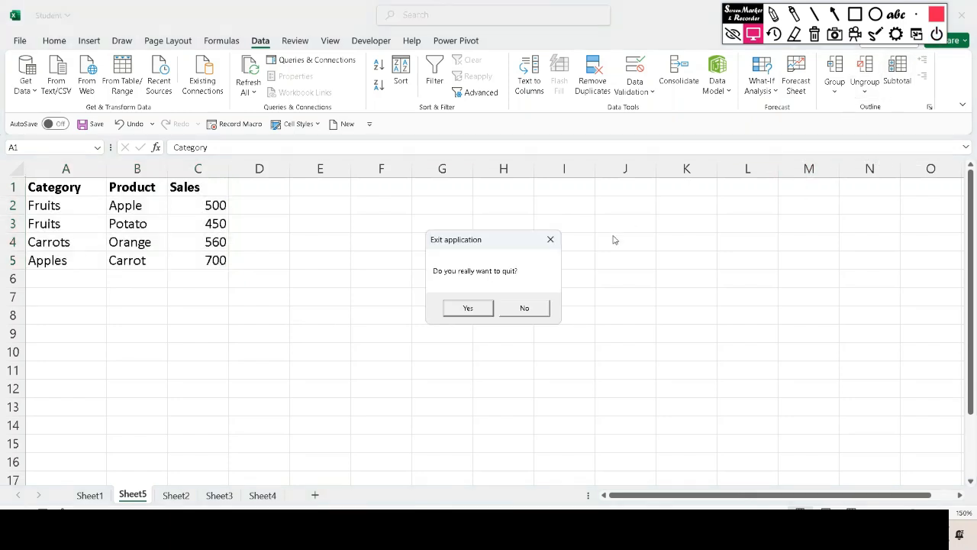
pyautogui.click(467, 308)
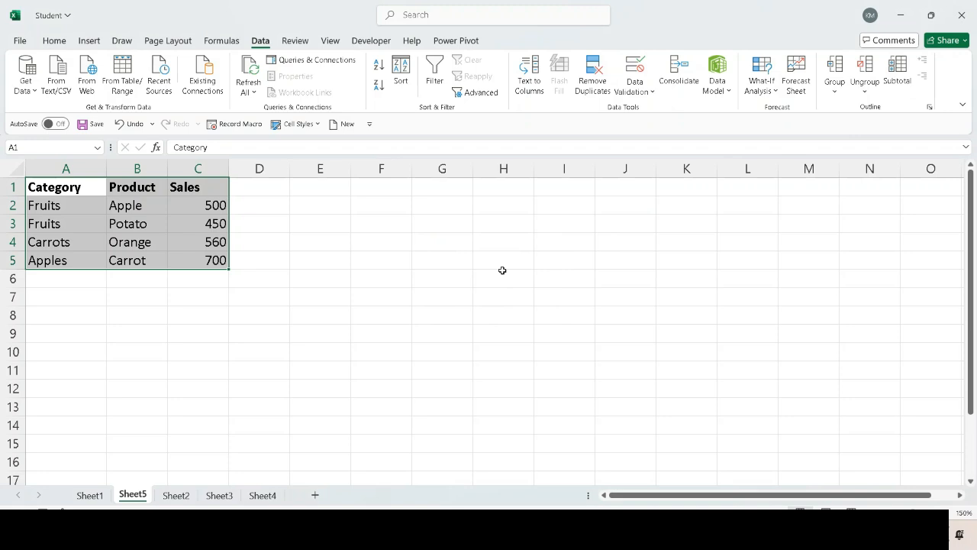